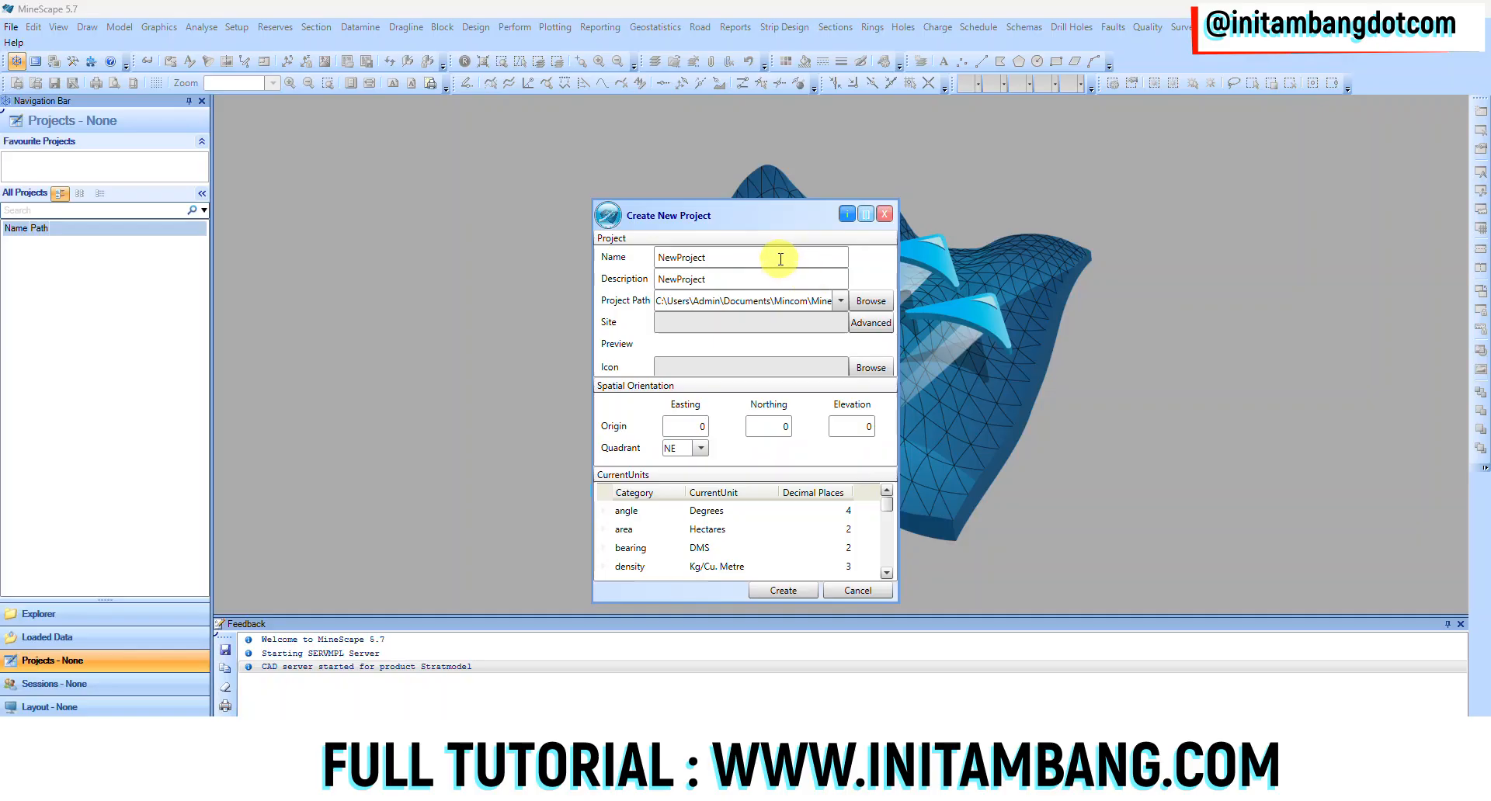
Enter "Minescape Coal" as both the name and the description of the new project.
double_click(780, 259)
type("Minescape Coal")
key("ctrl+a")
key("ctrl+c")
left_click(764, 282)
key("ctrl+a")
key("ctrl+v")
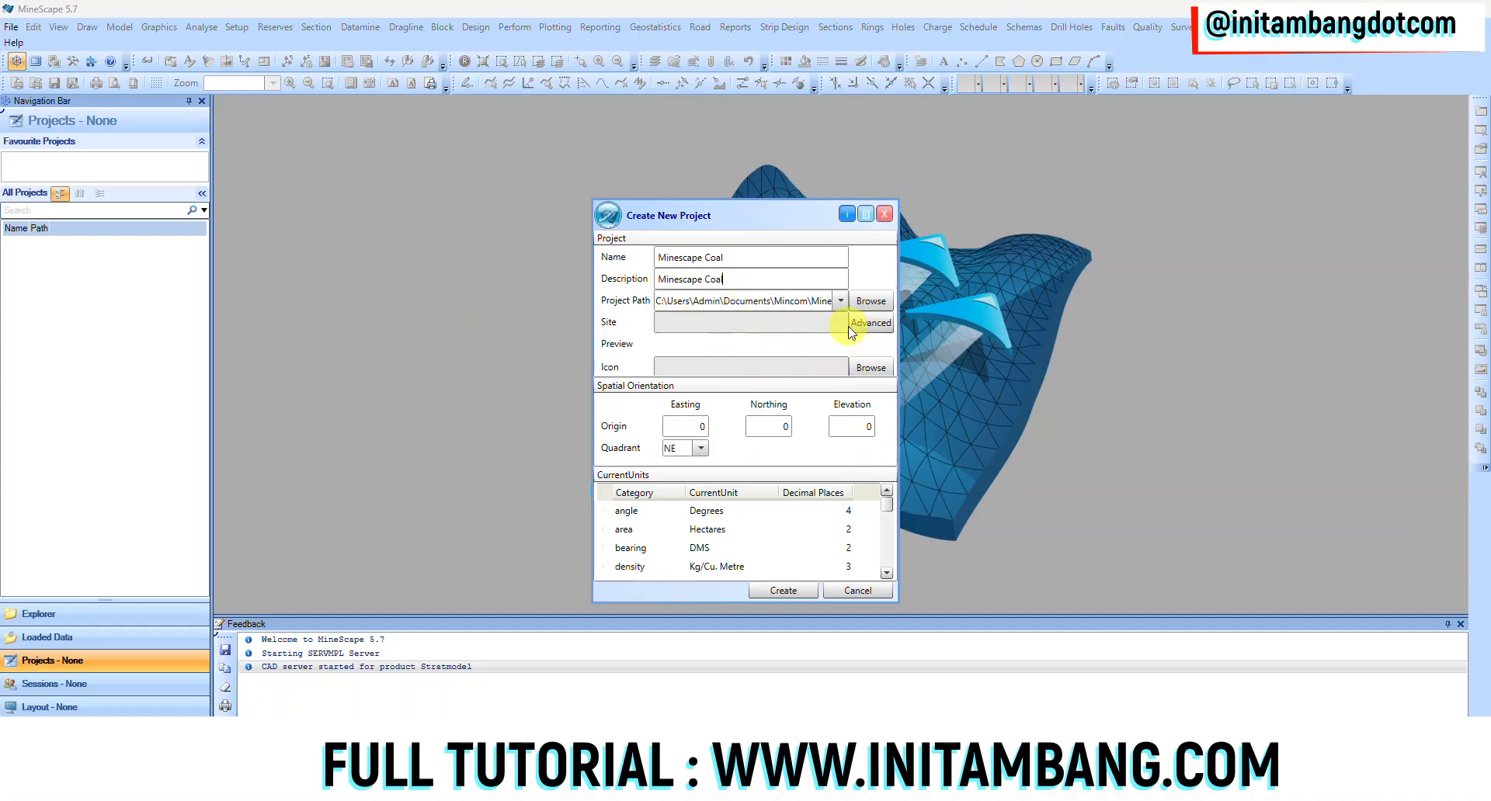
Leave the project icon unassigned and set the spatial orientation quadrant to NE.
left_click(885, 367)
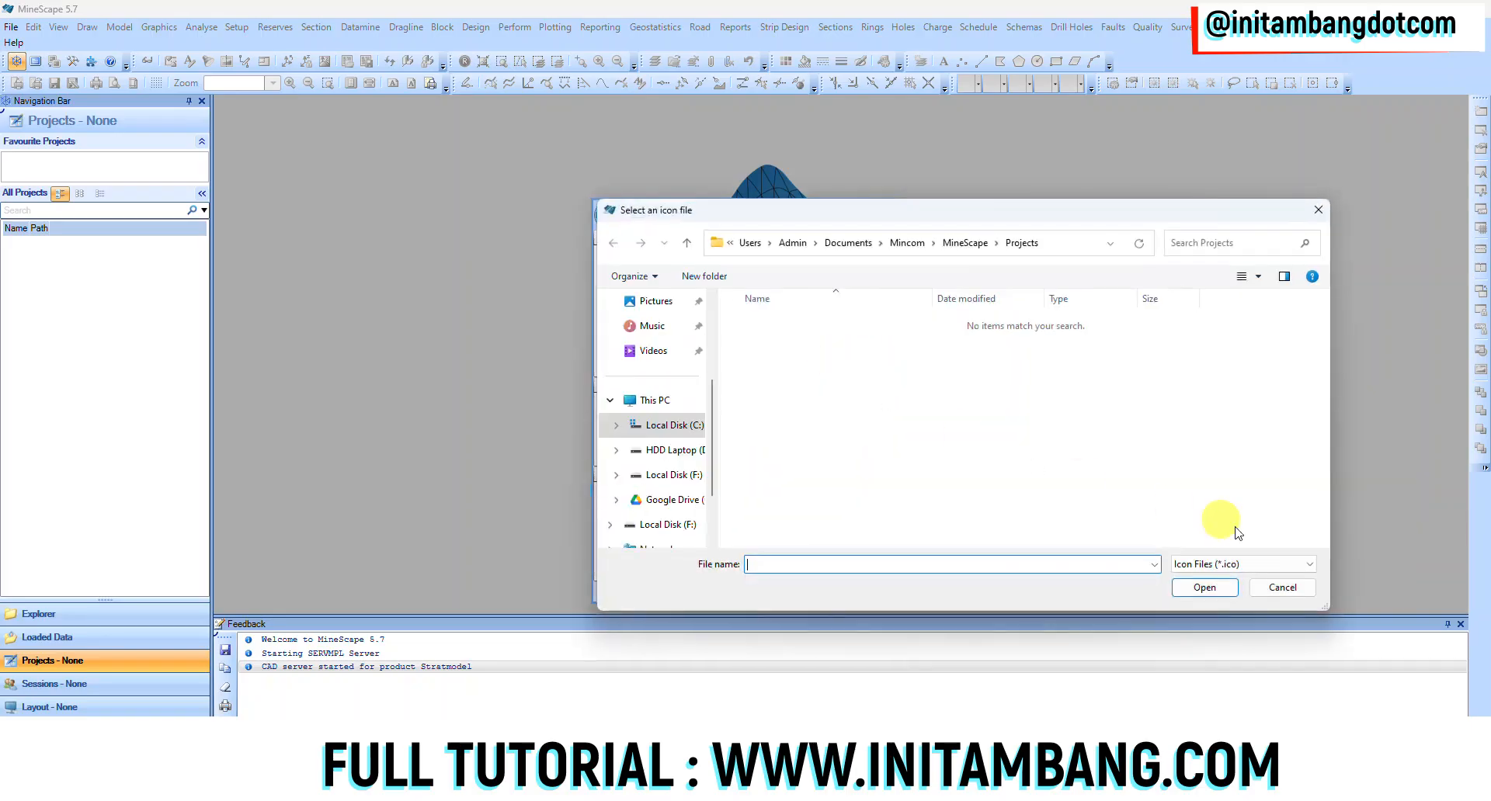
left_click(1283, 588)
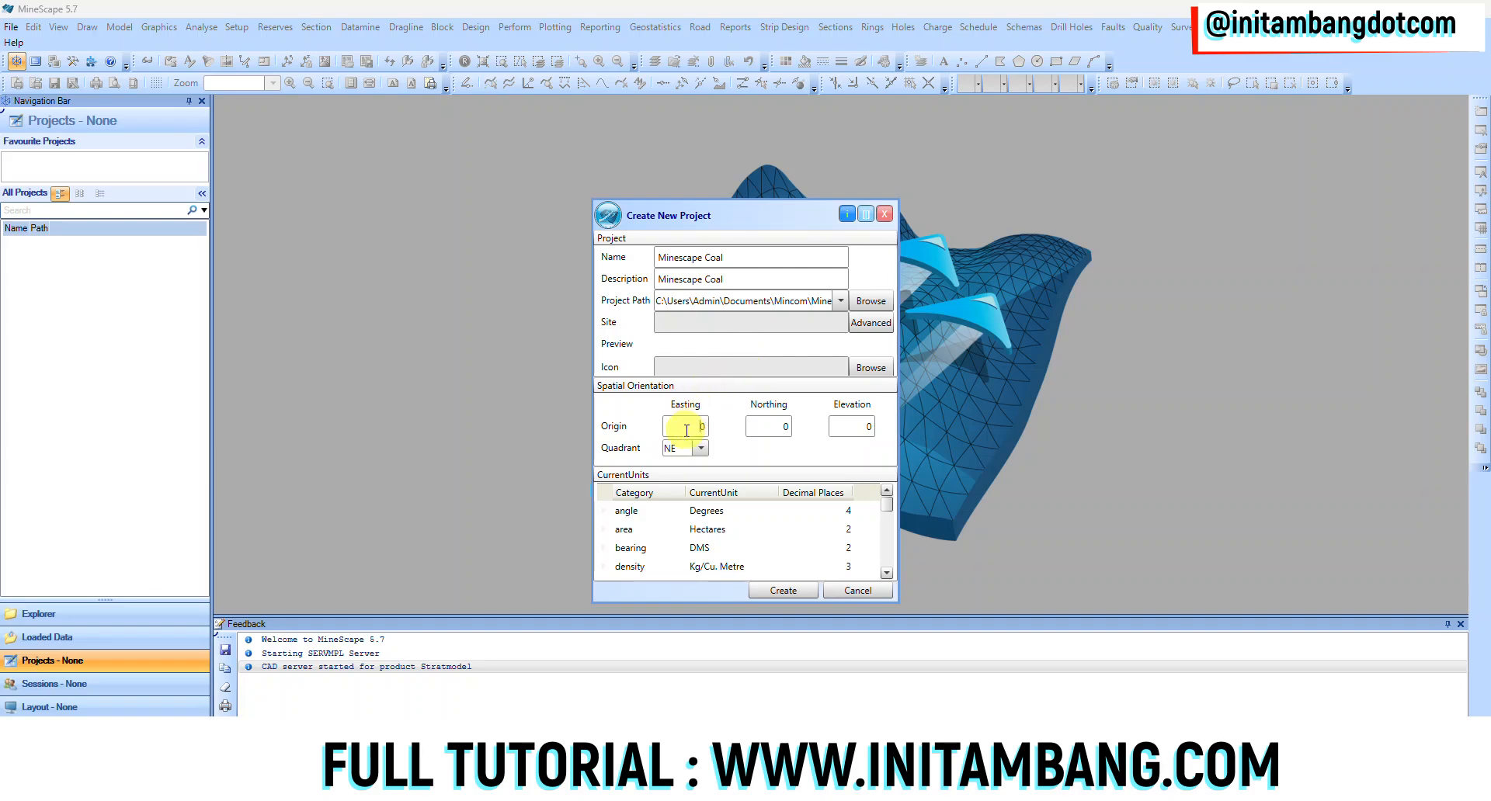
left_click(854, 429)
left_click(702, 451)
left_click(683, 469)
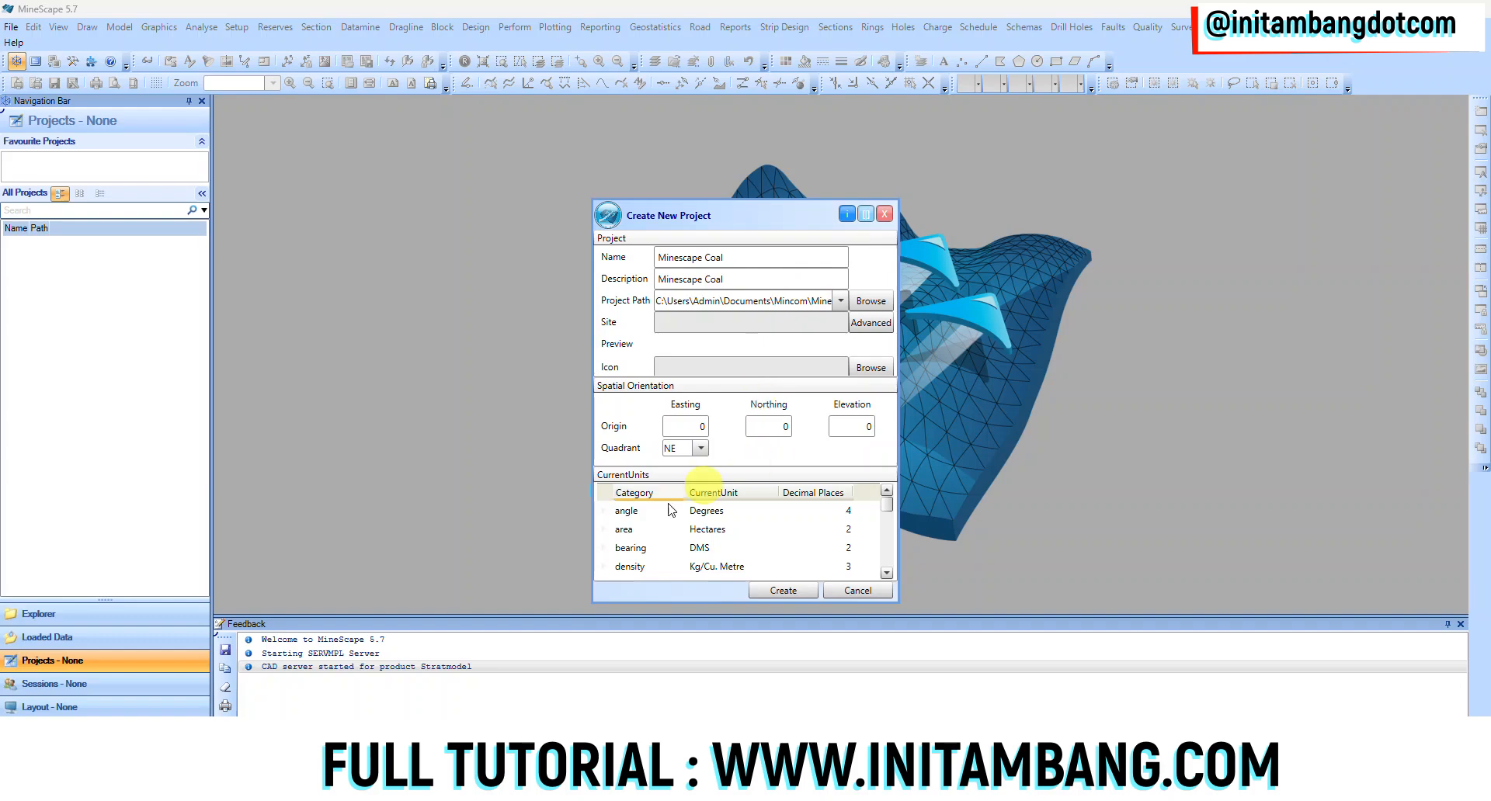
Set the project's area unit to Sq. Metres and its density unit to Tonnes/Cu. Metre.
left_click(695, 530)
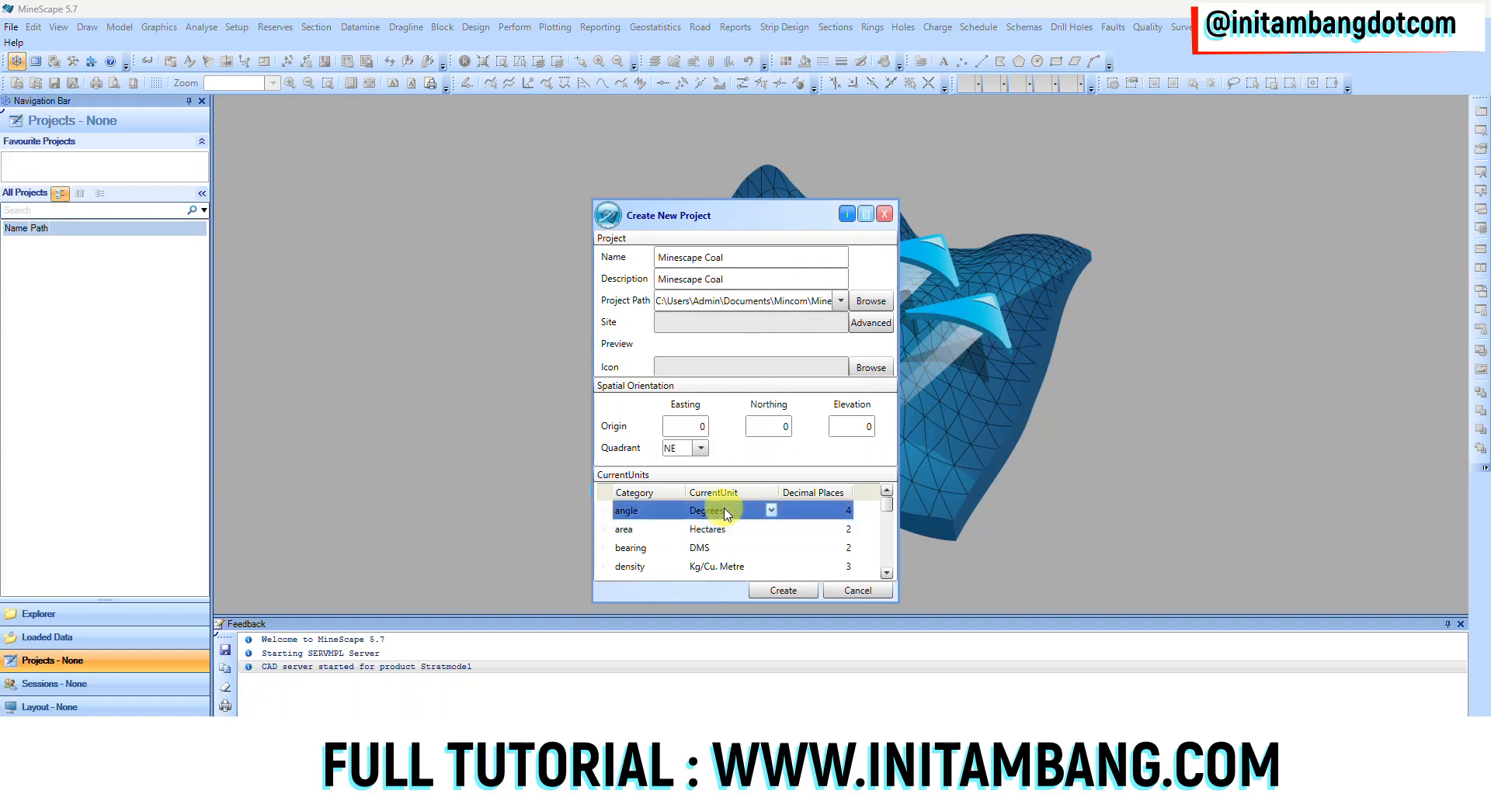
scroll(724, 532, "down", 5)
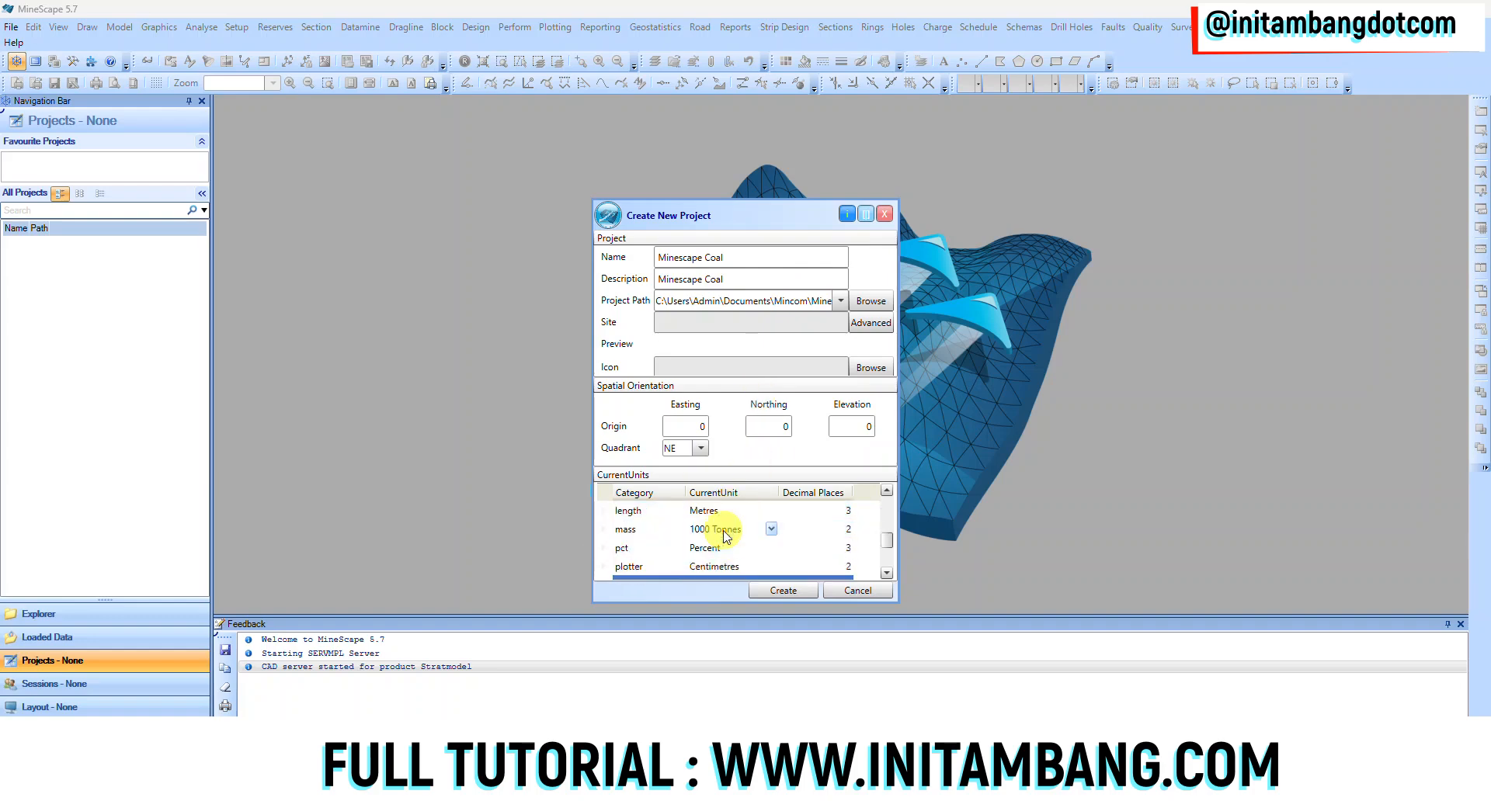
scroll(724, 556, "up", 5)
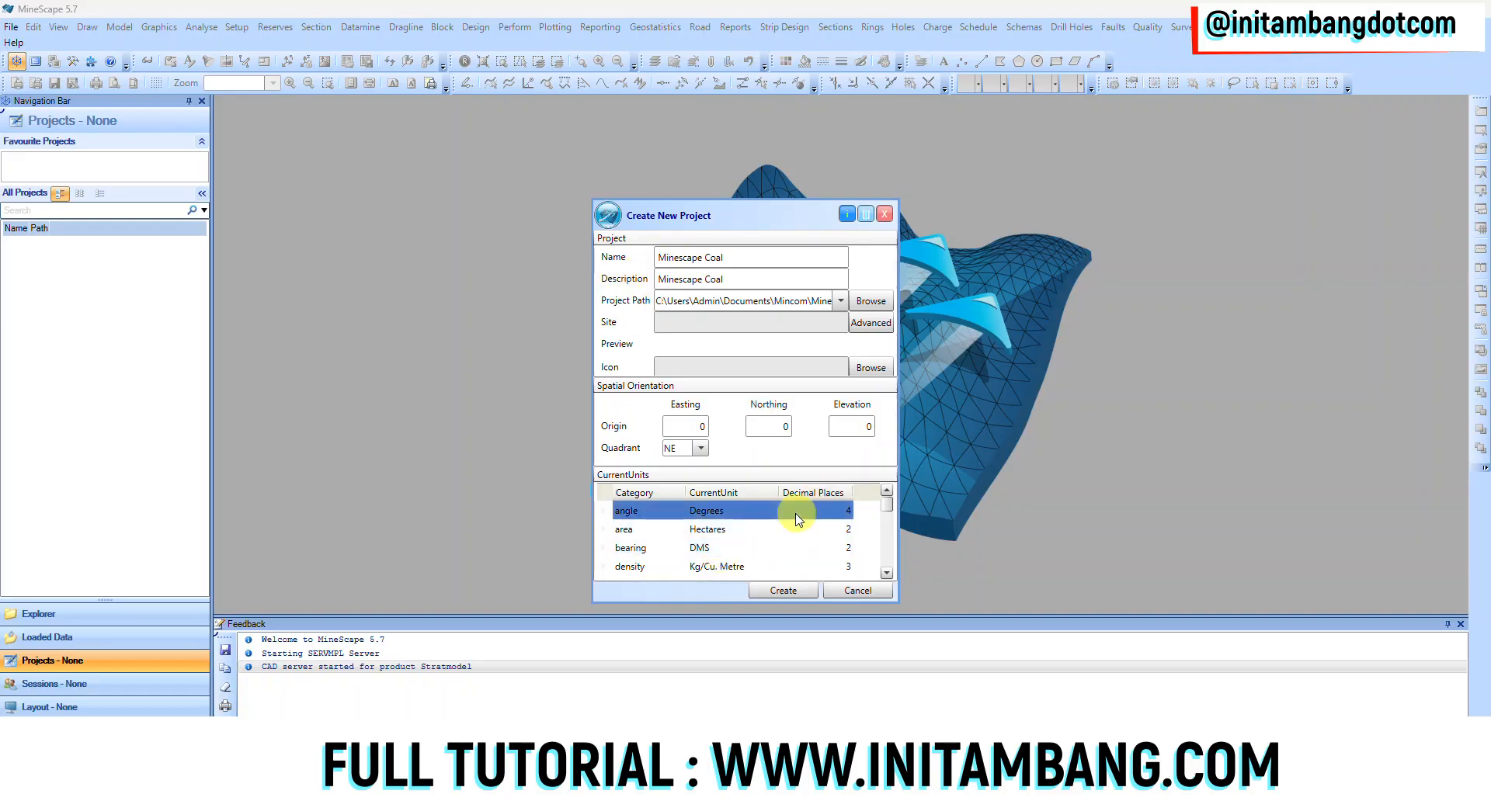
left_click(752, 534)
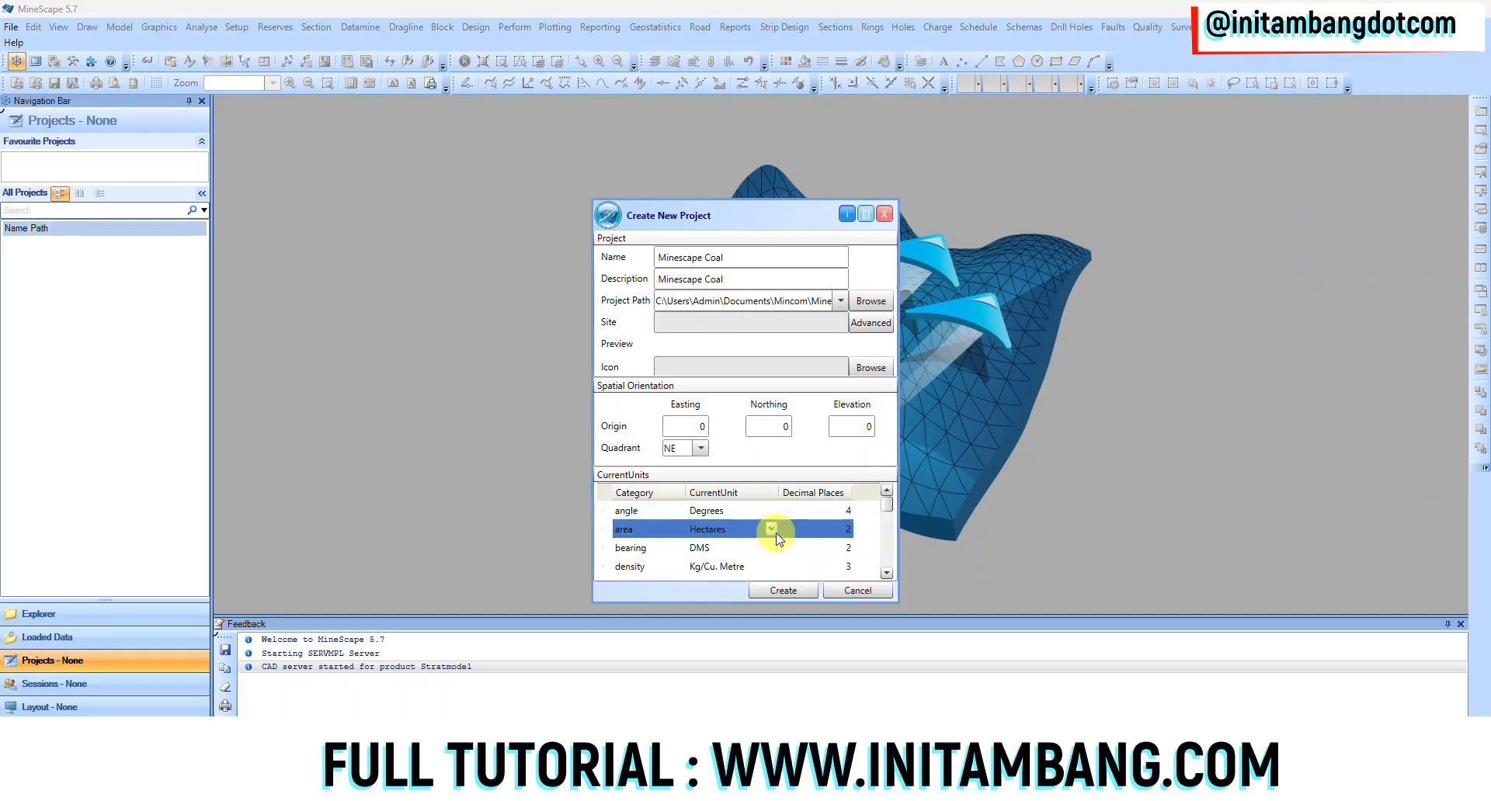
left_click(772, 529)
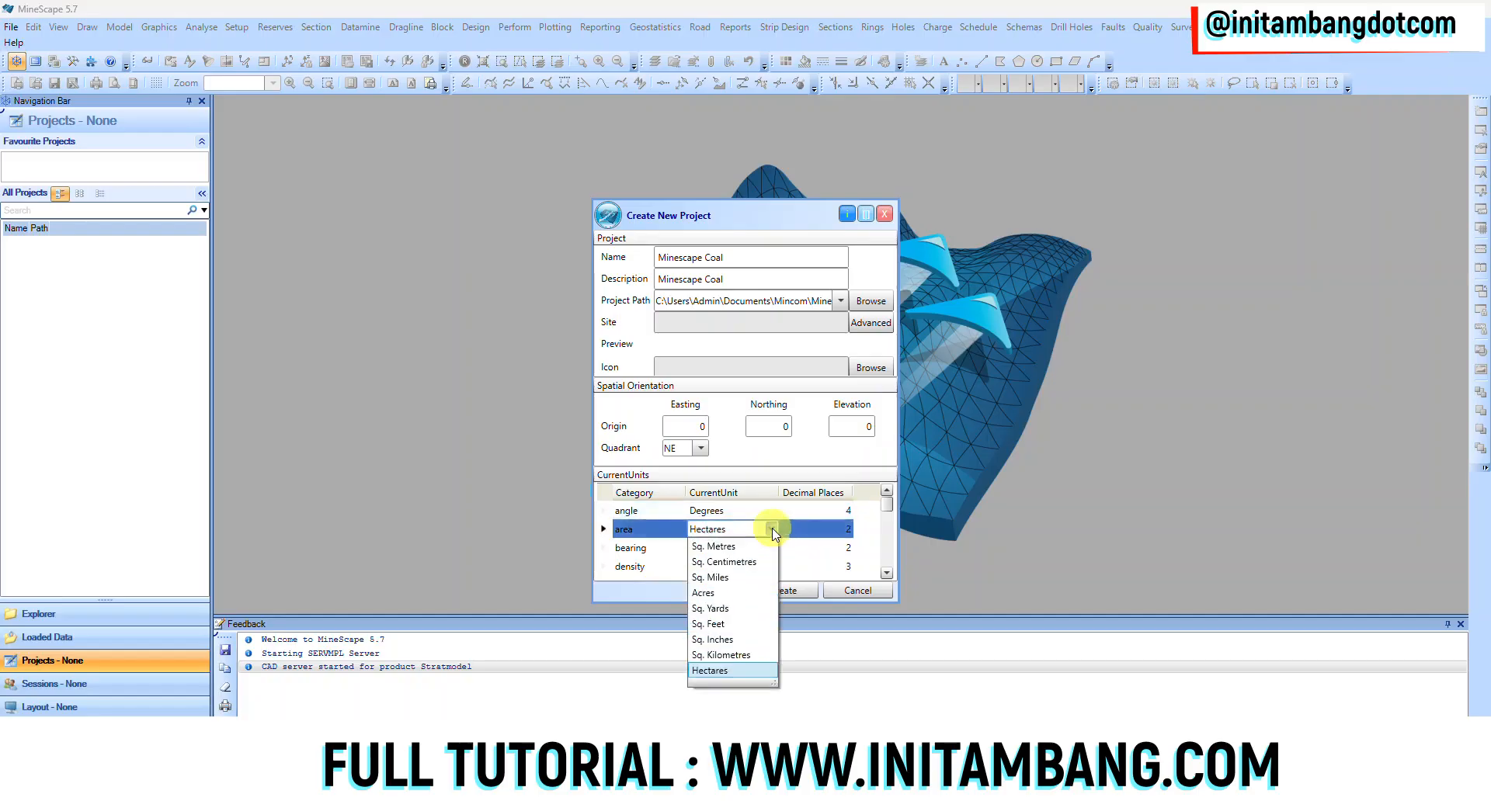
left_click(752, 546)
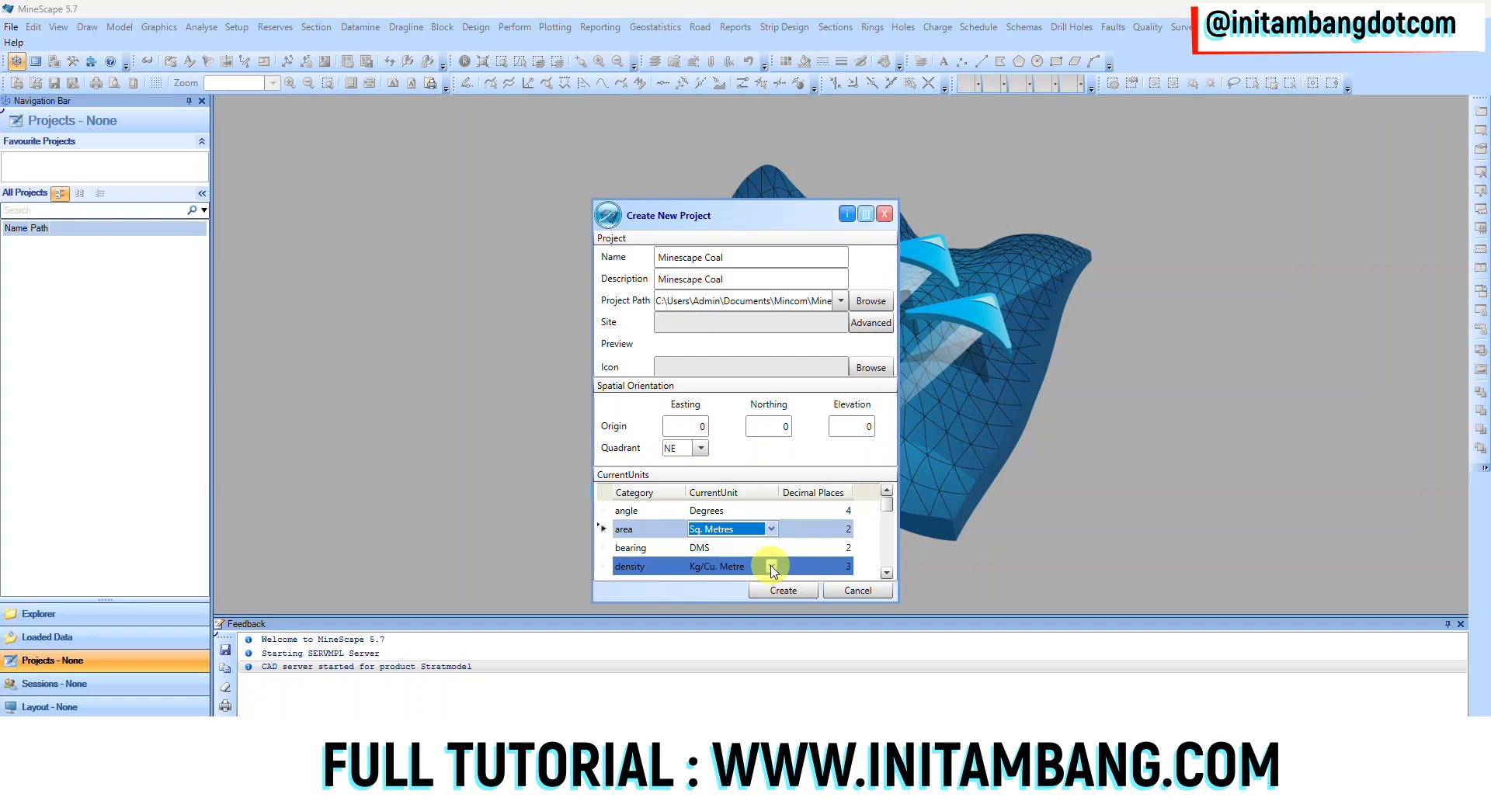
left_click(771, 566)
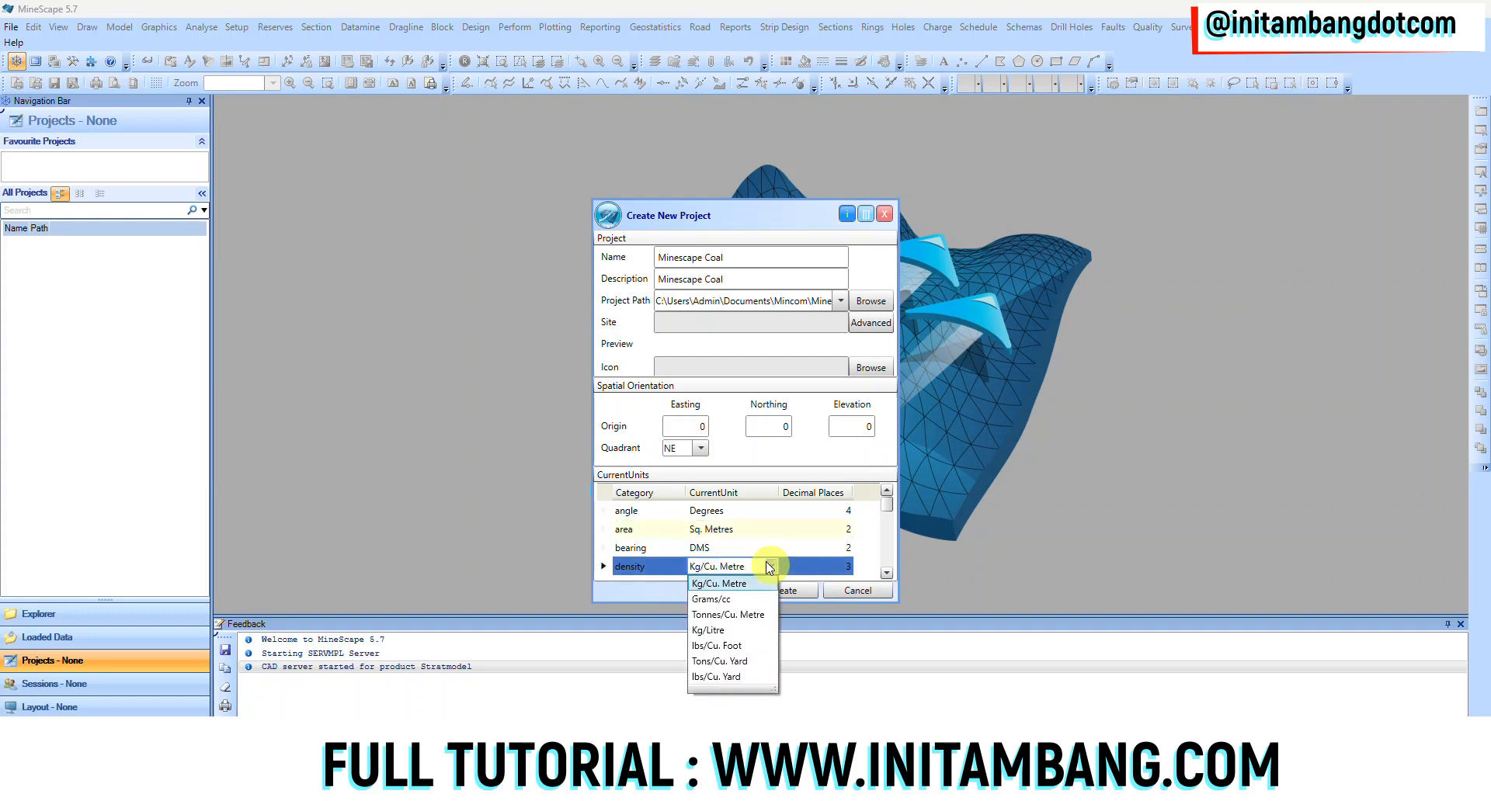
left_click(739, 615)
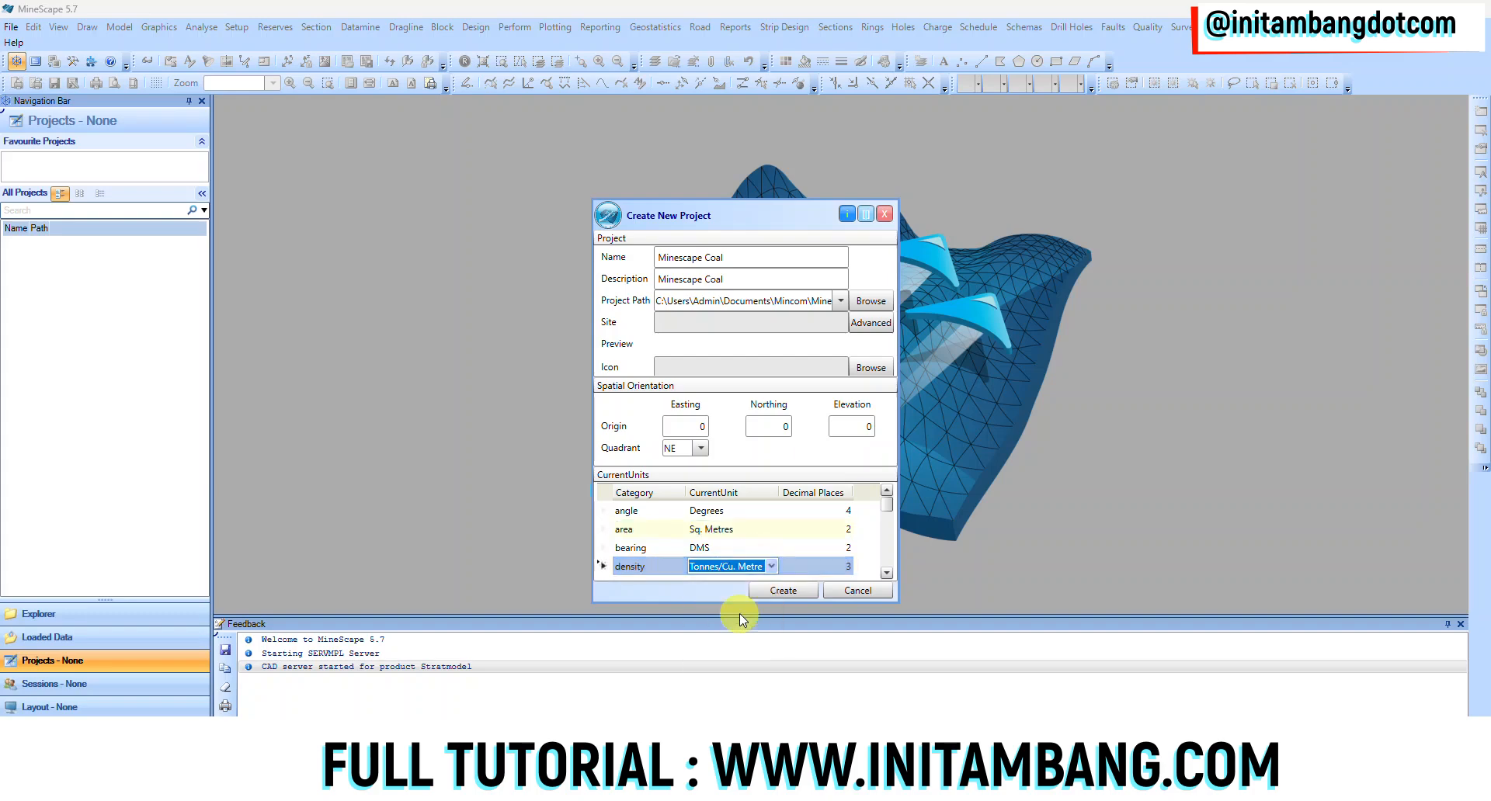
Set the project's energy unit to kcal.
left_click(886, 574)
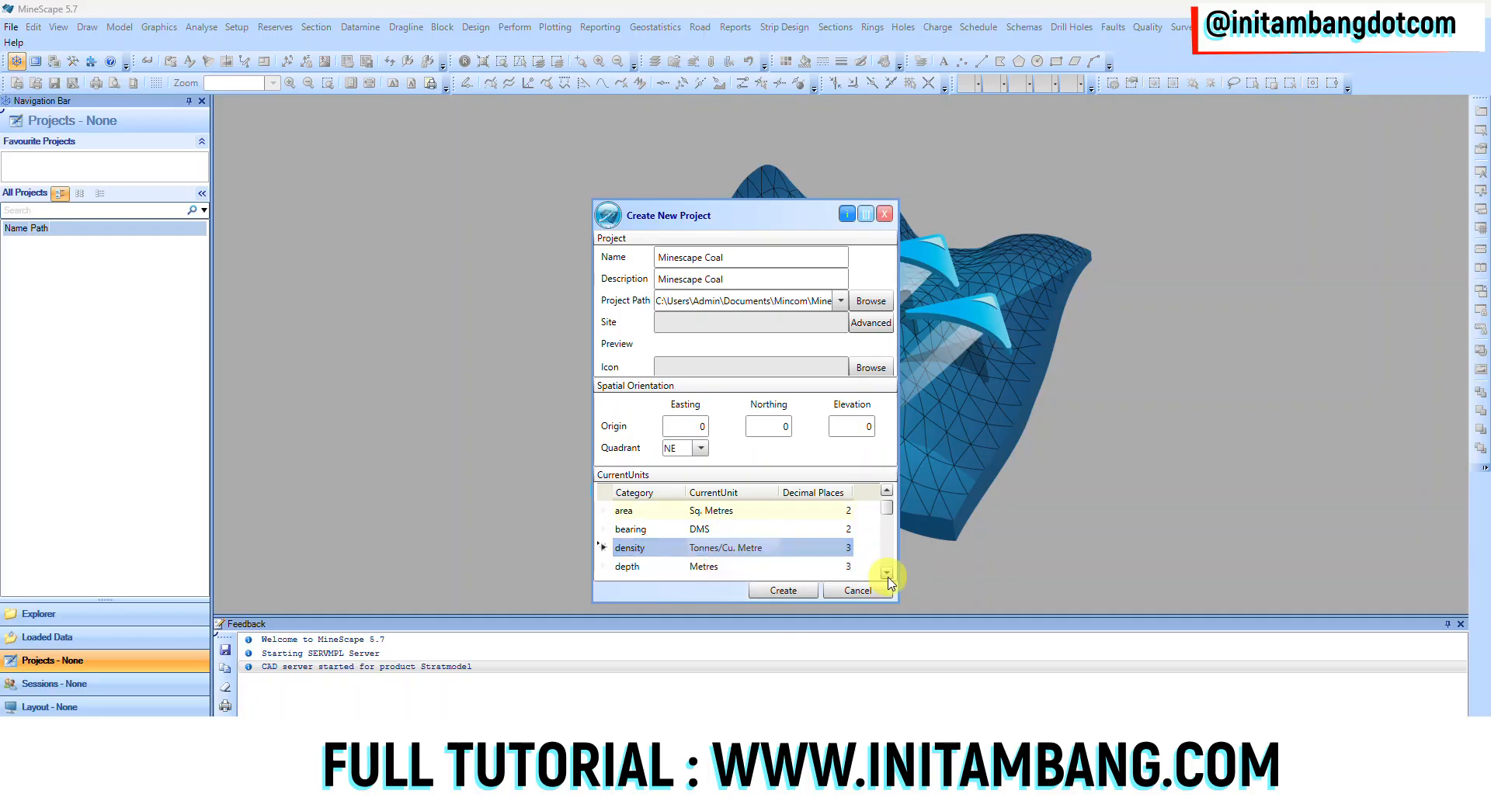
left_click(887, 575)
left_click(887, 575)
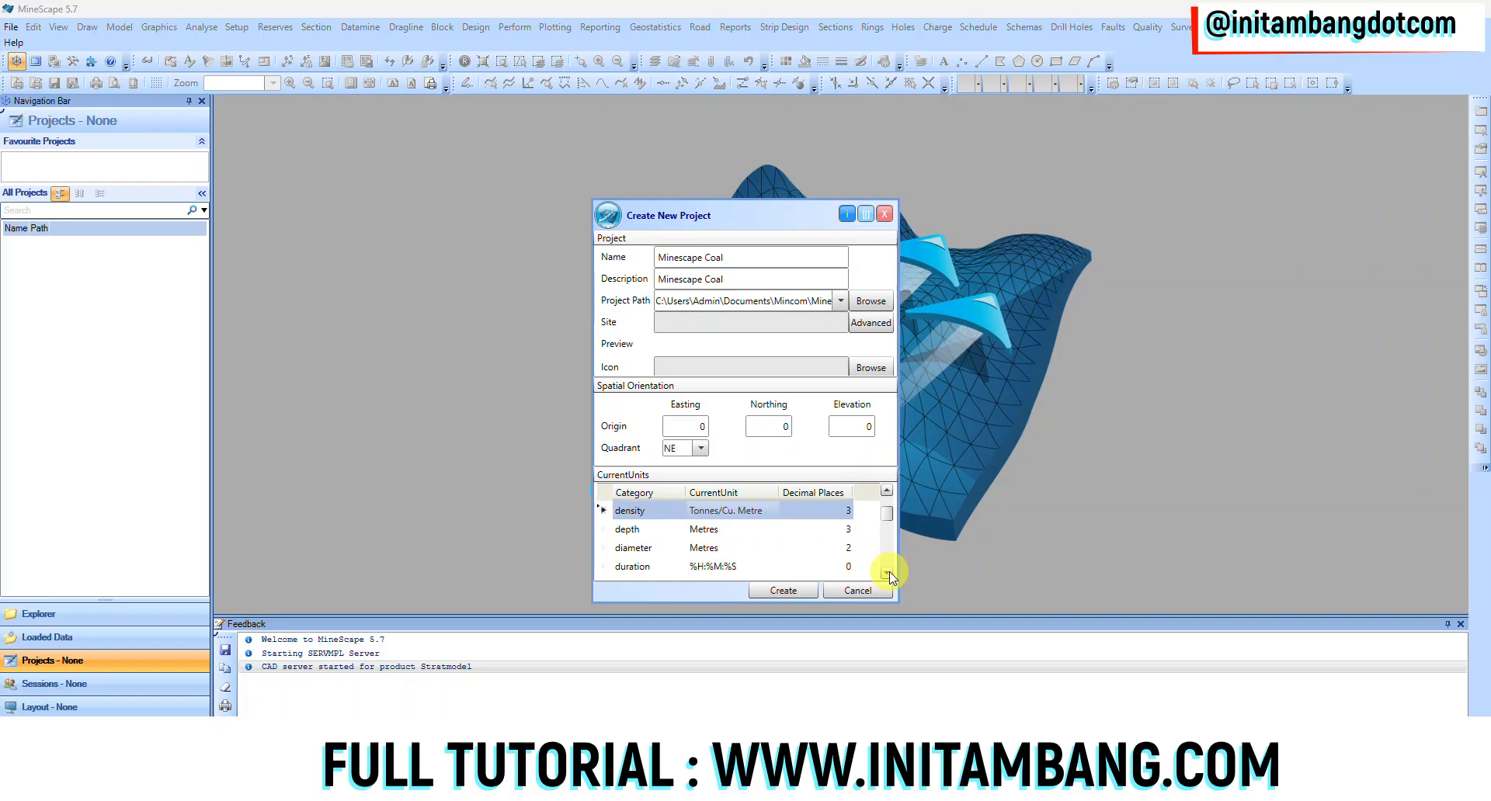
left_click(886, 575)
left_click(887, 574)
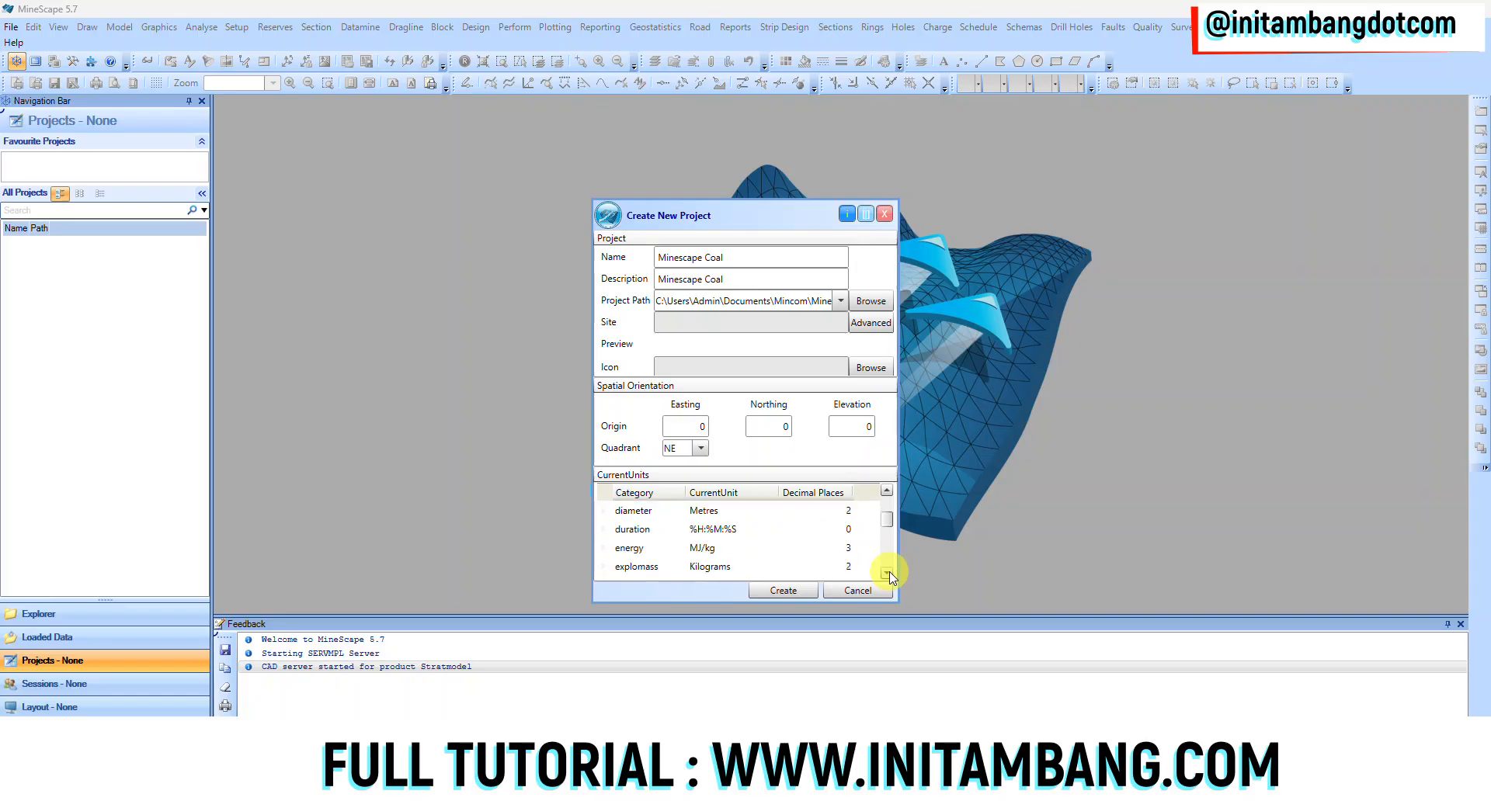
left_click(769, 549)
left_click(771, 548)
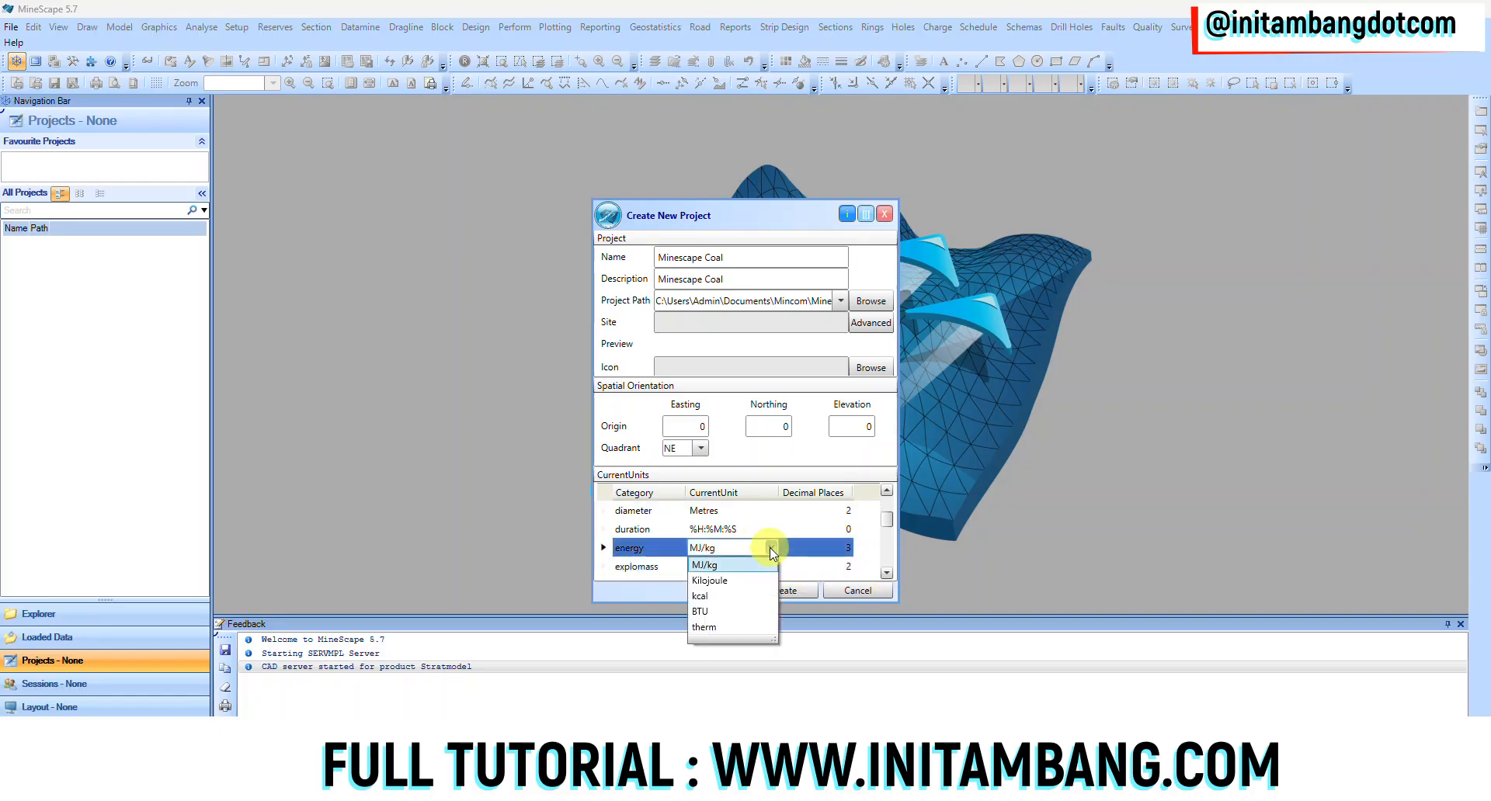
left_click(736, 597)
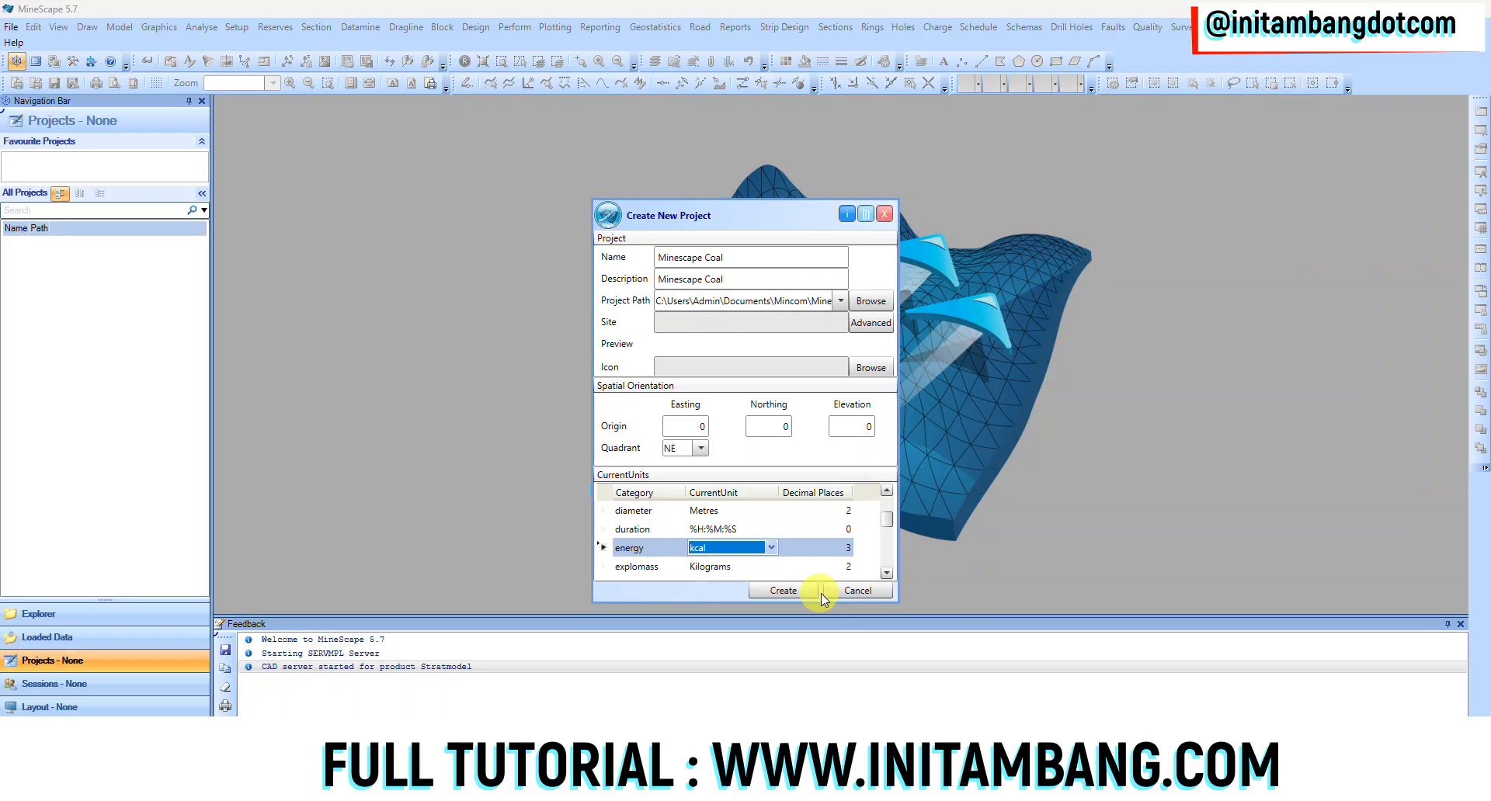
Examine the unit options available for the geophysics category without changing the selection.
left_click(887, 575)
left_click(888, 575)
left_click(888, 574)
left_click(888, 575)
left_click(734, 529)
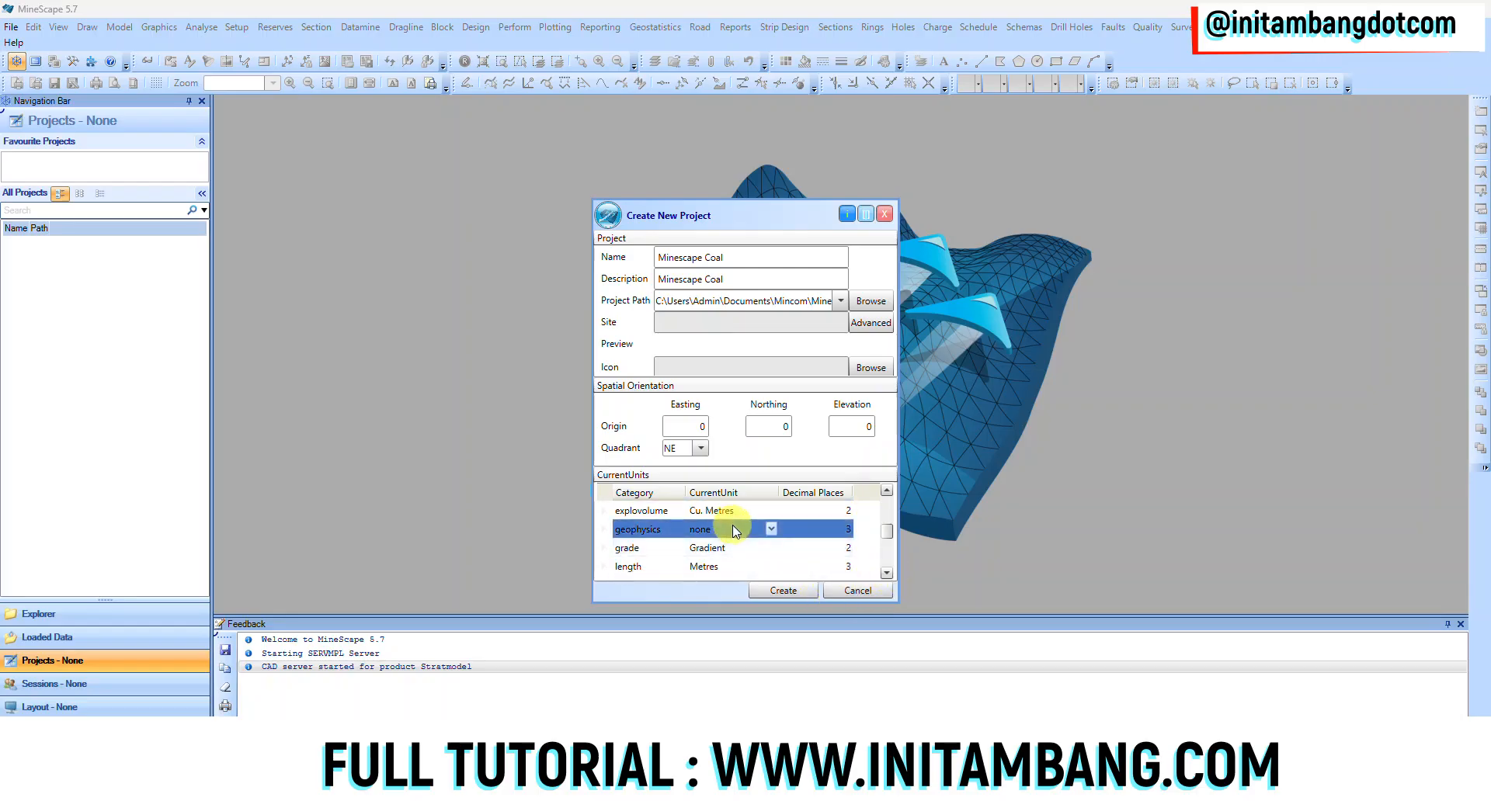
left_click(772, 530)
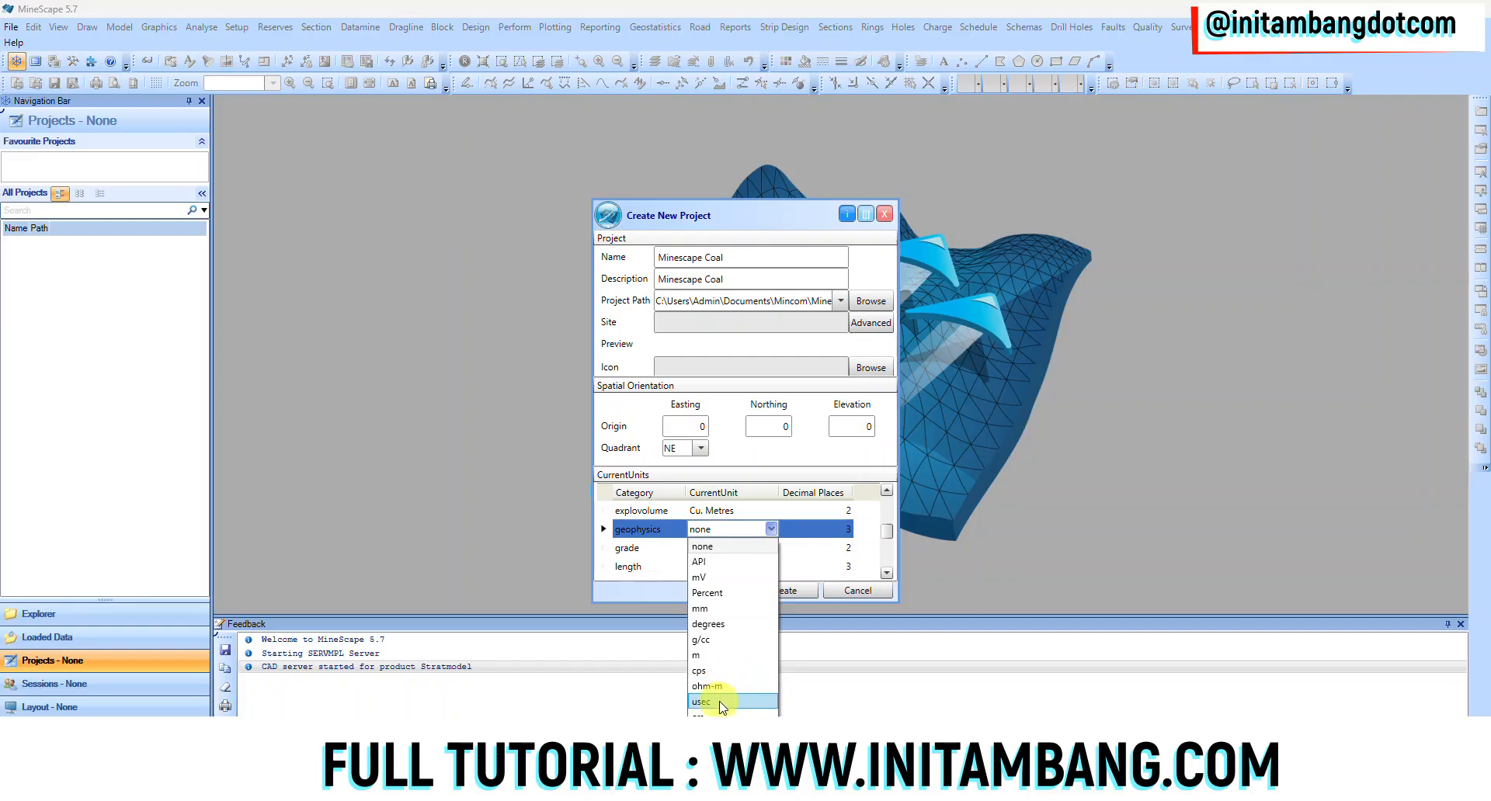
left_click(775, 479)
Set the project's grade unit to Percent.
left_click(738, 550)
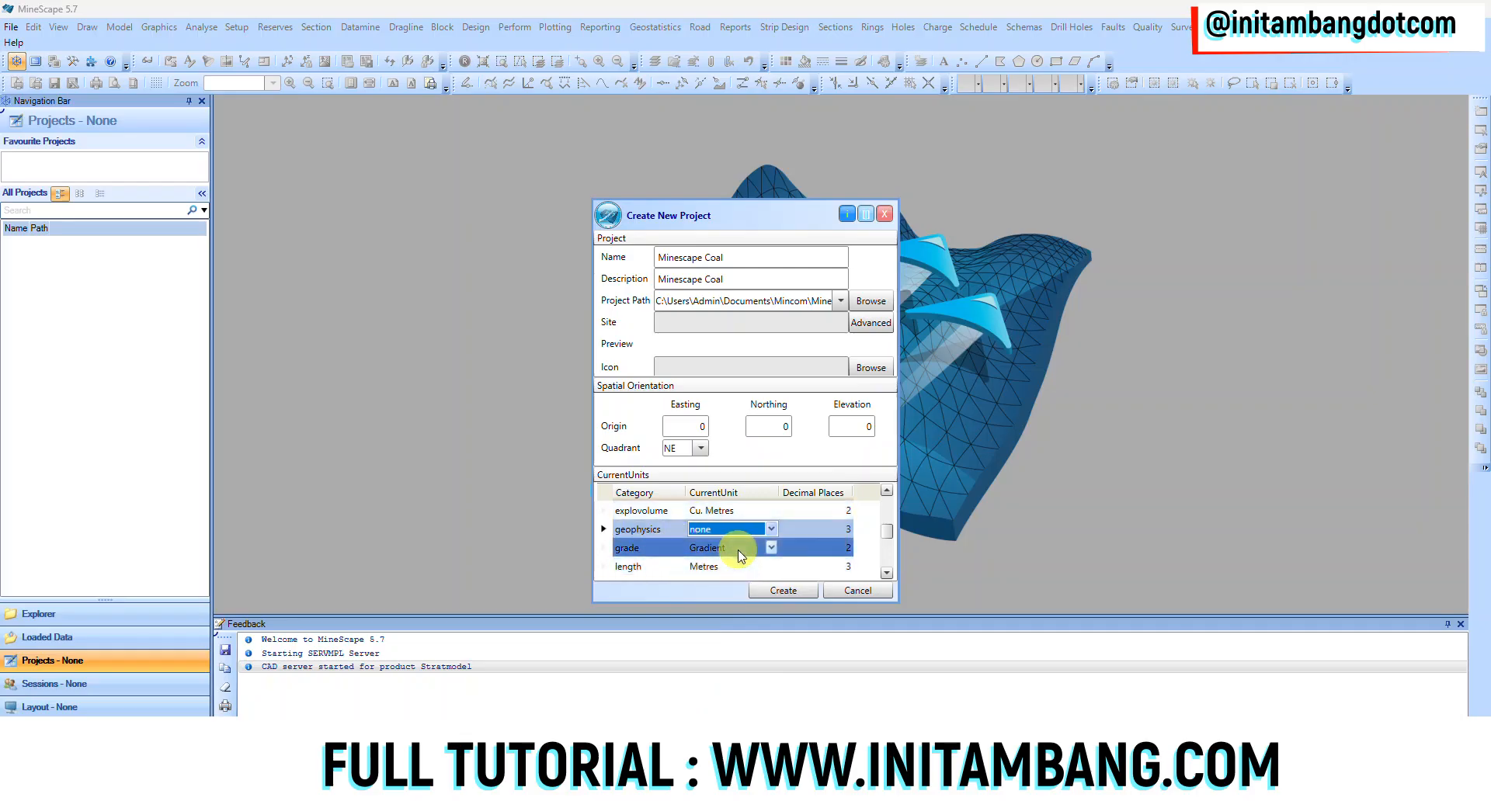
left_click(771, 548)
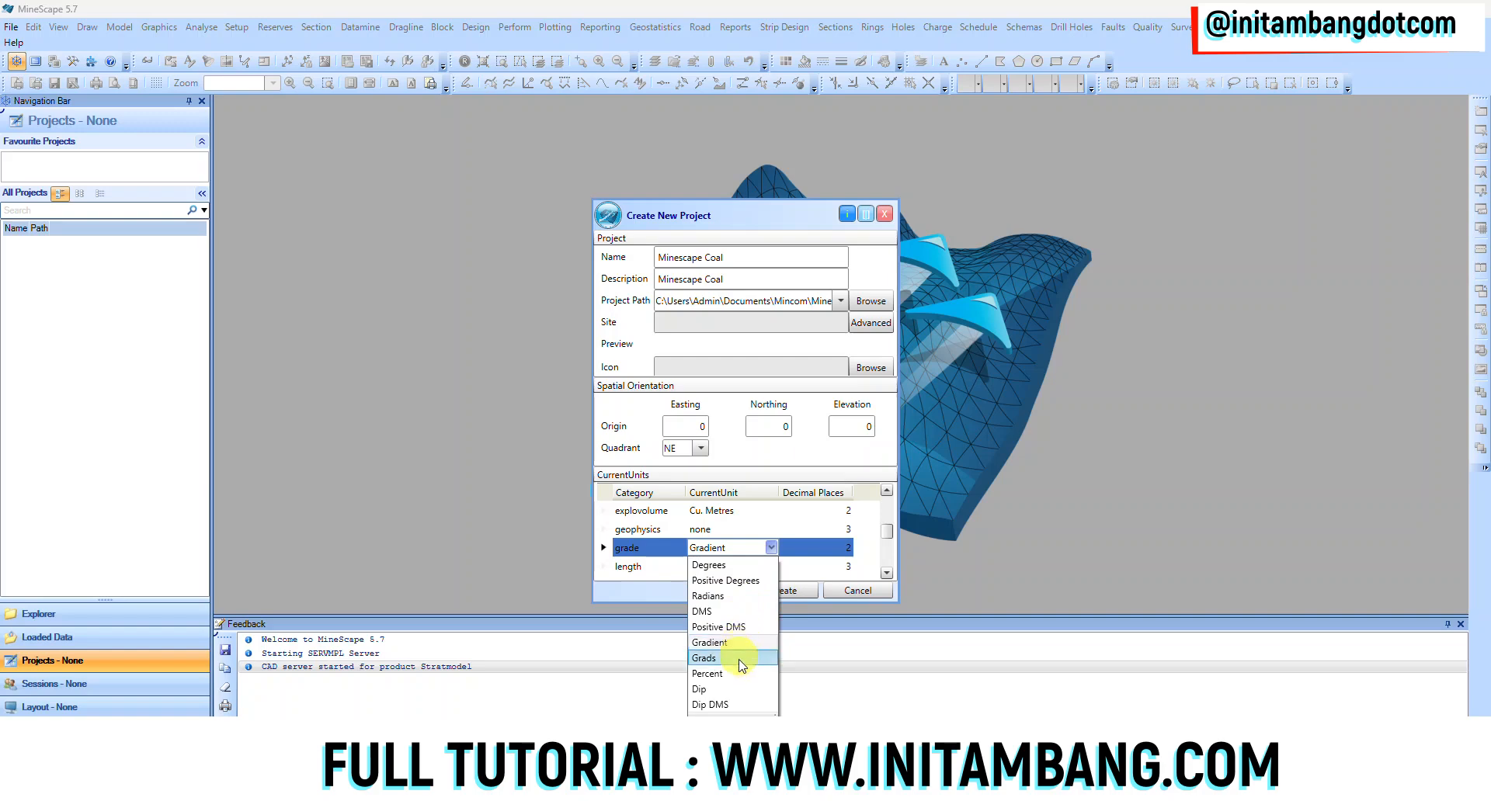
left_click(738, 674)
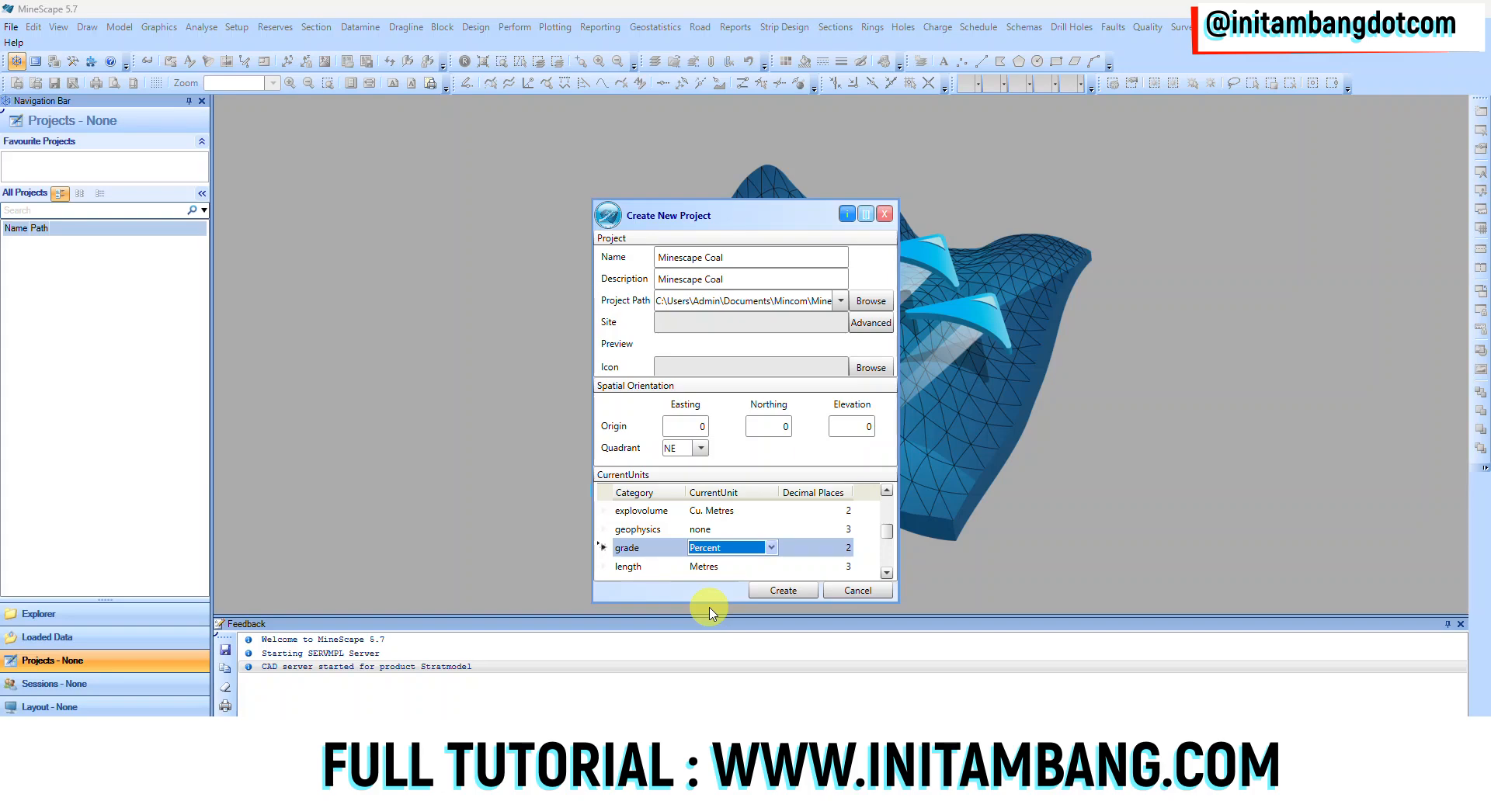
Set the project's mass unit to Tonnes.
left_click(886, 573)
left_click(886, 573)
left_click(750, 549)
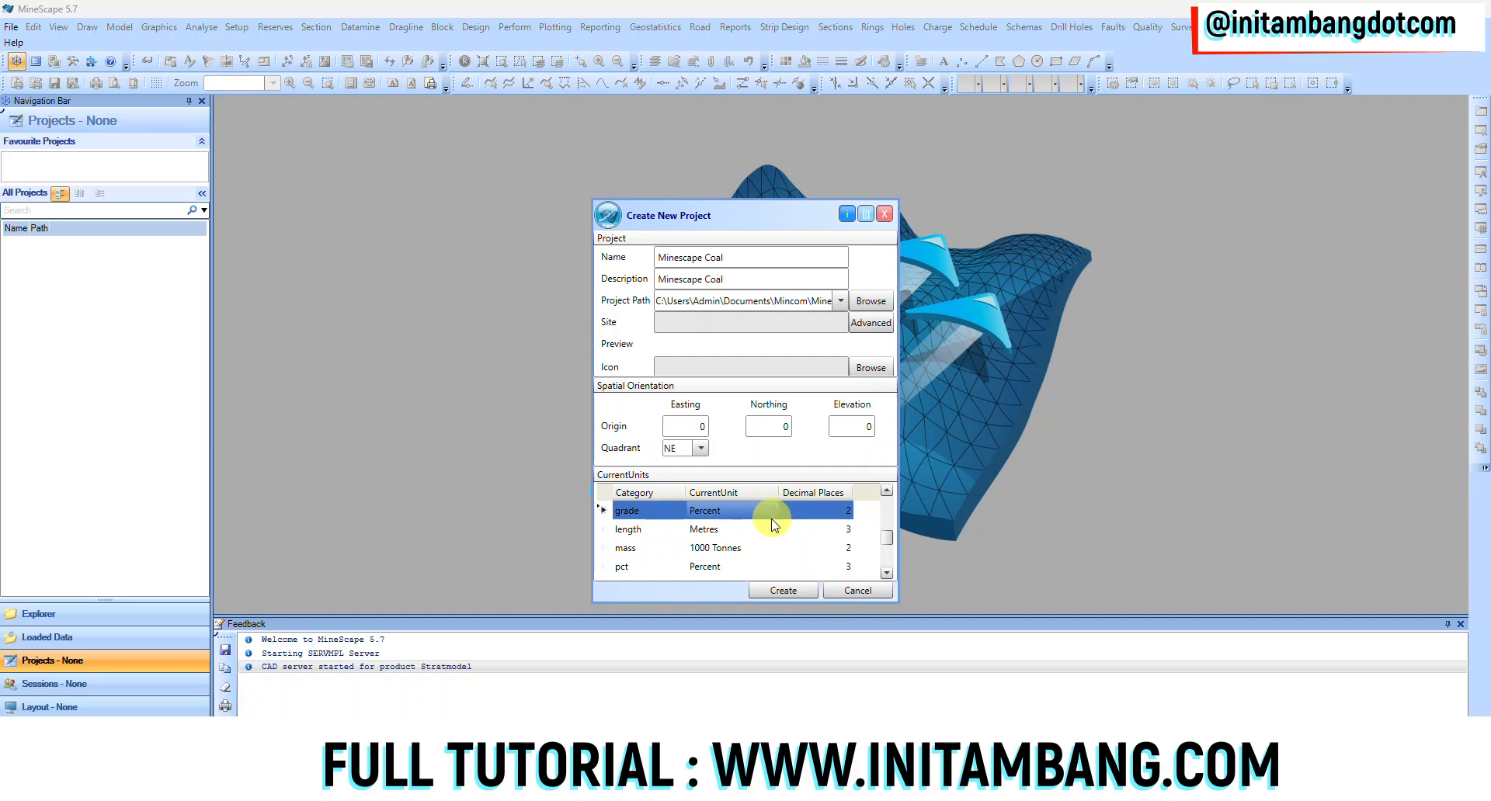
left_click(673, 547)
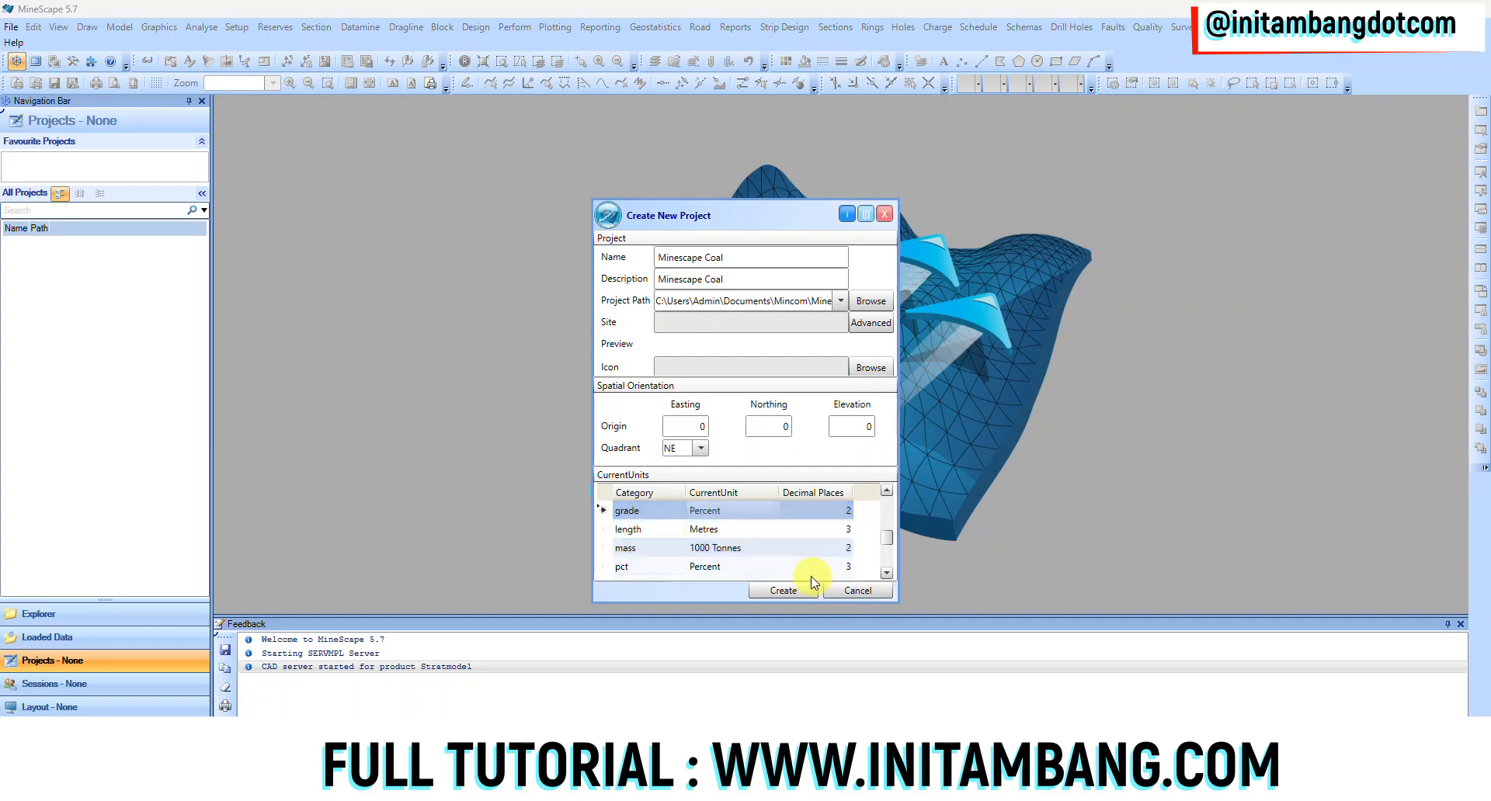
left_click(757, 548)
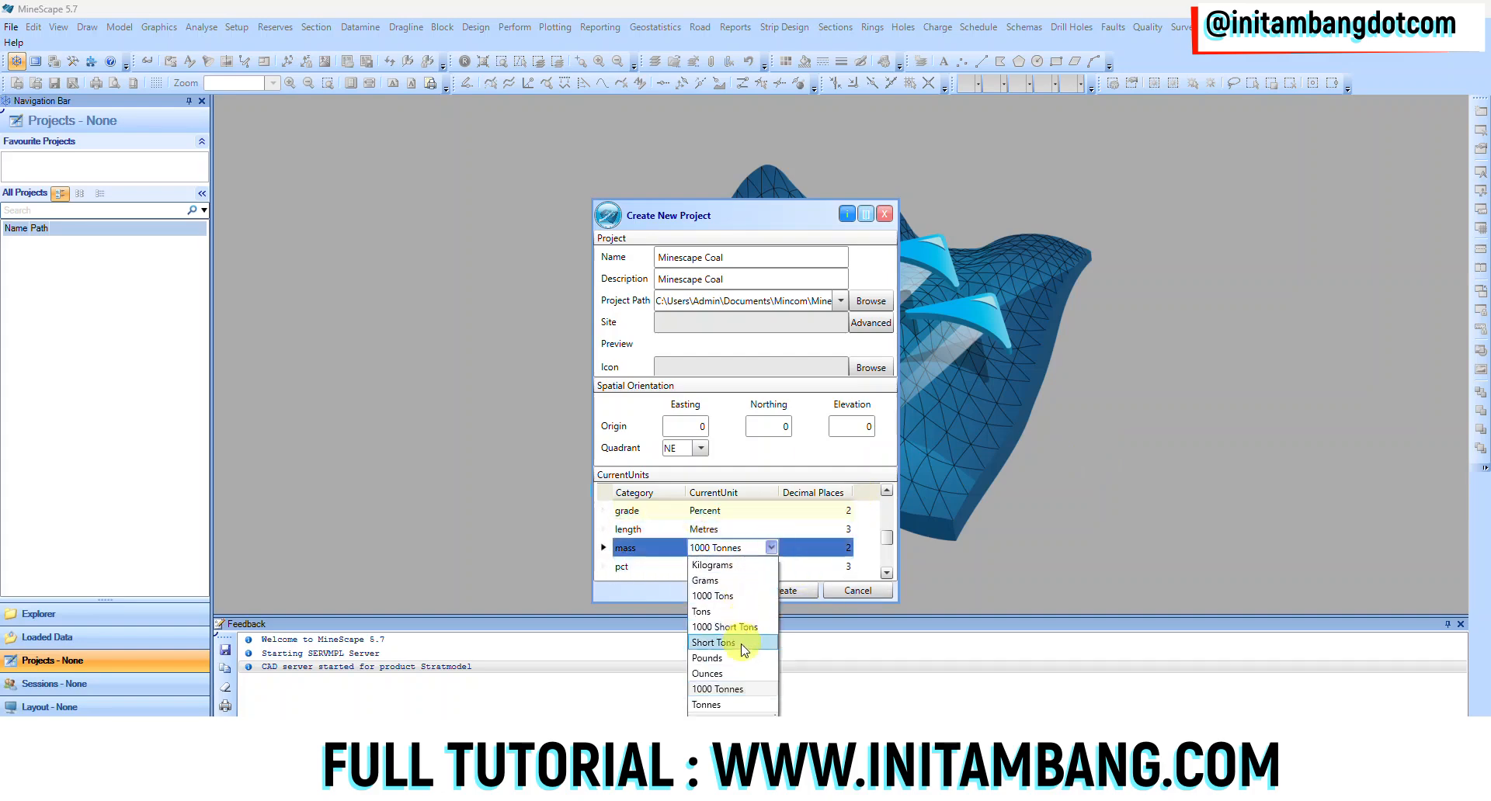
left_click(726, 705)
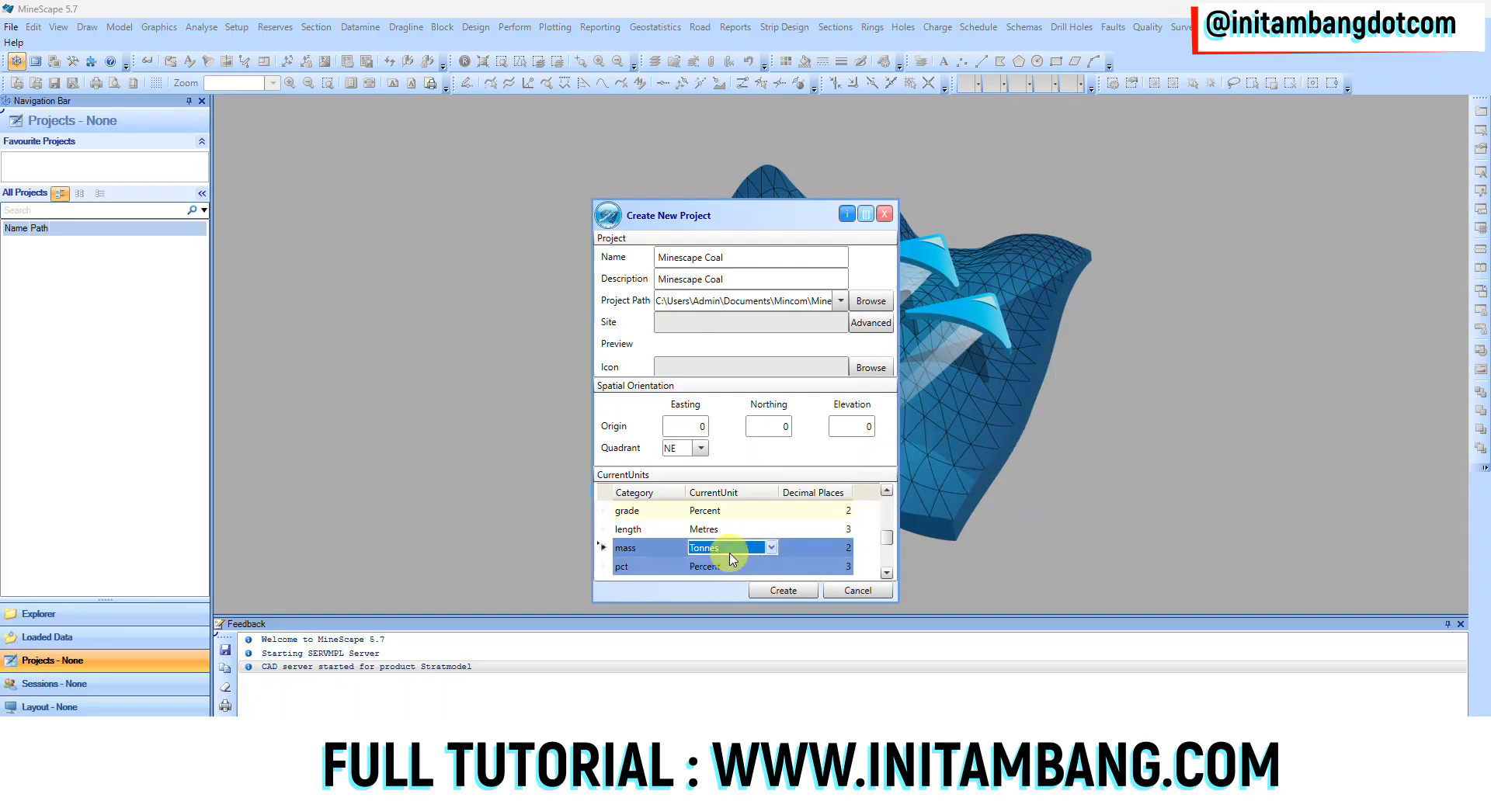
Set the project's volume unit to Cu. Metres and create the project.
scroll(775, 556, "down", 3)
scroll(775, 556, "down", 1)
left_click(761, 567)
left_click(757, 568)
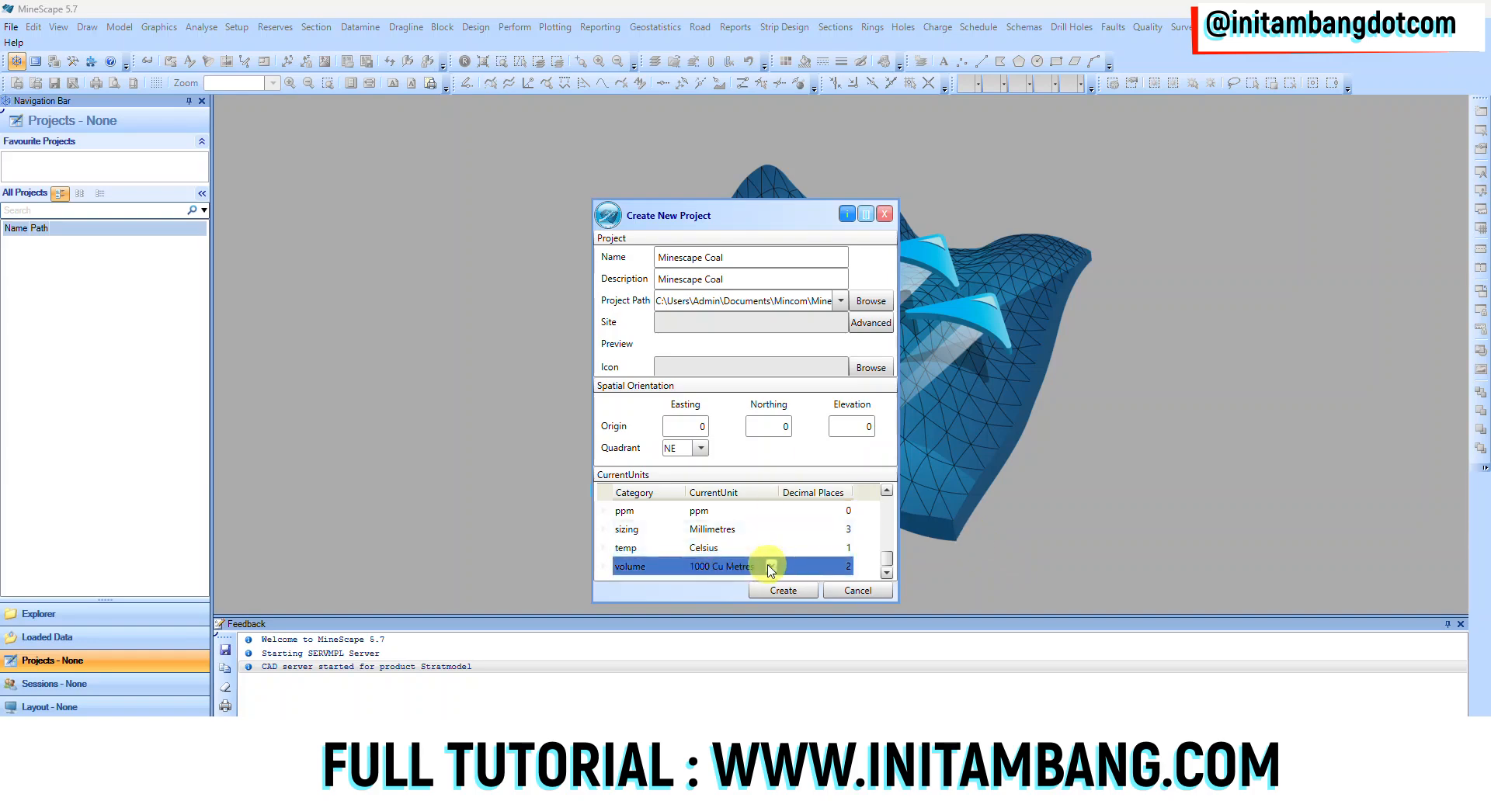
left_click(771, 568)
left_click(771, 569)
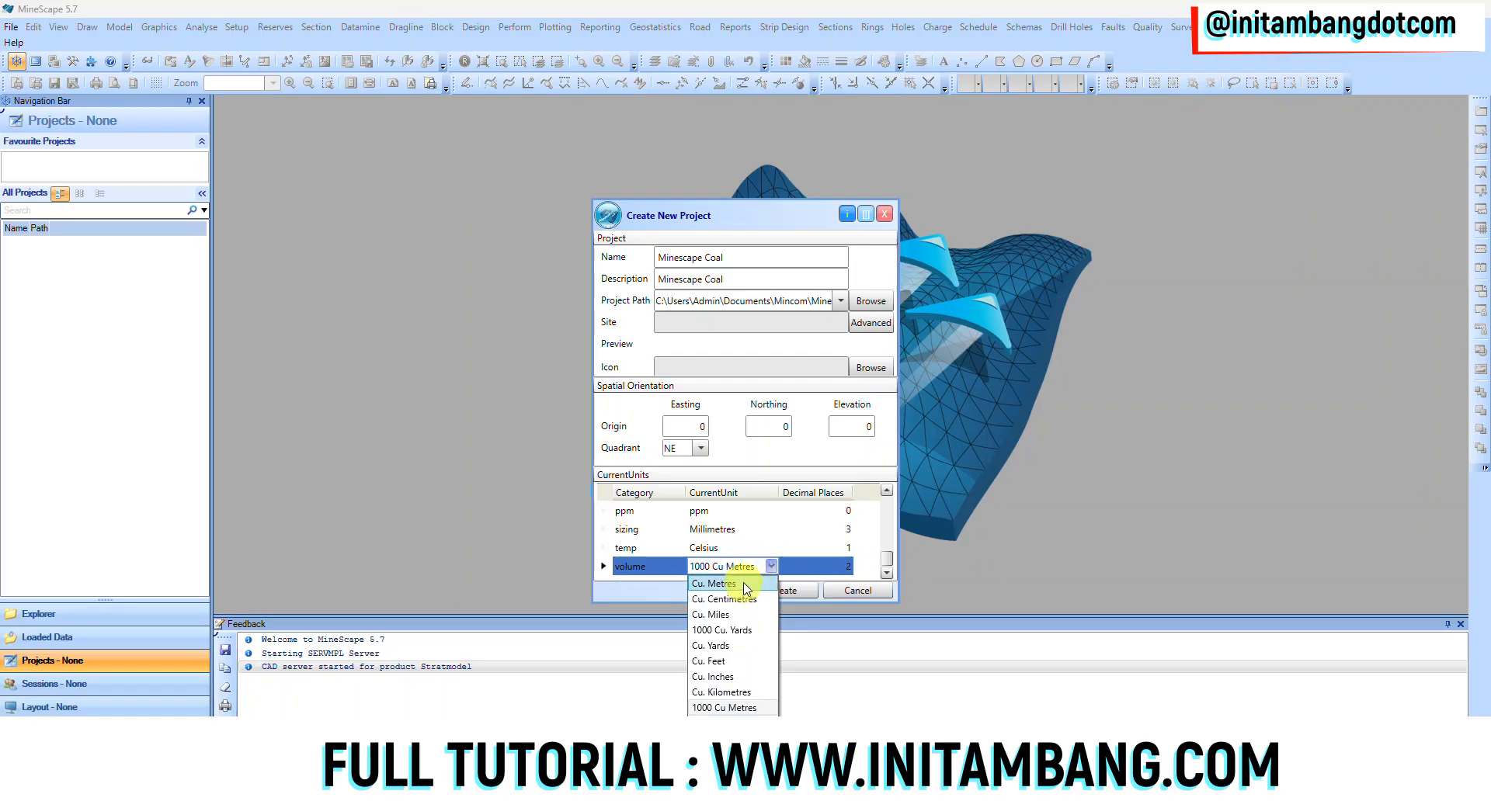
left_click(742, 584)
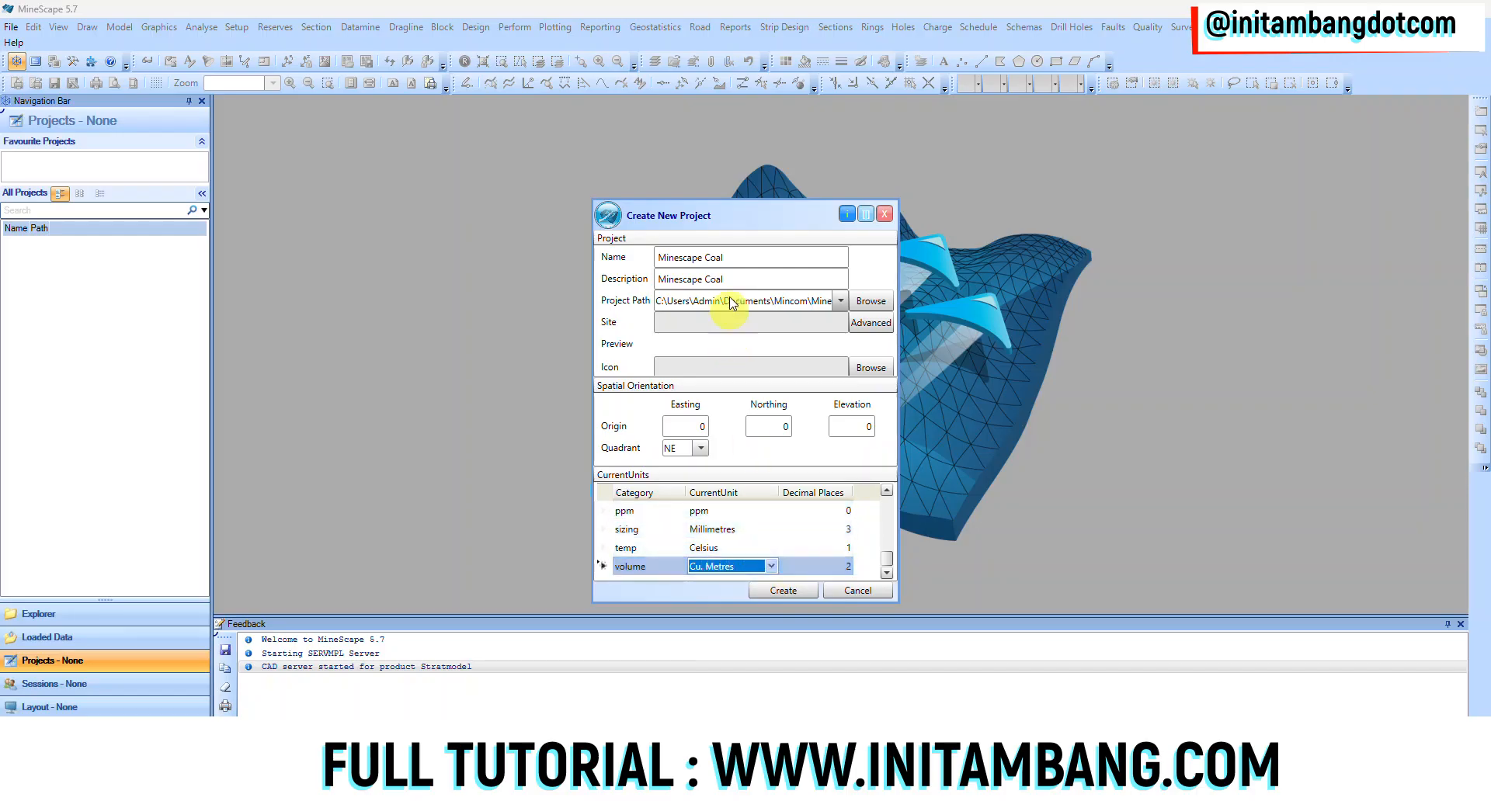
left_click(778, 591)
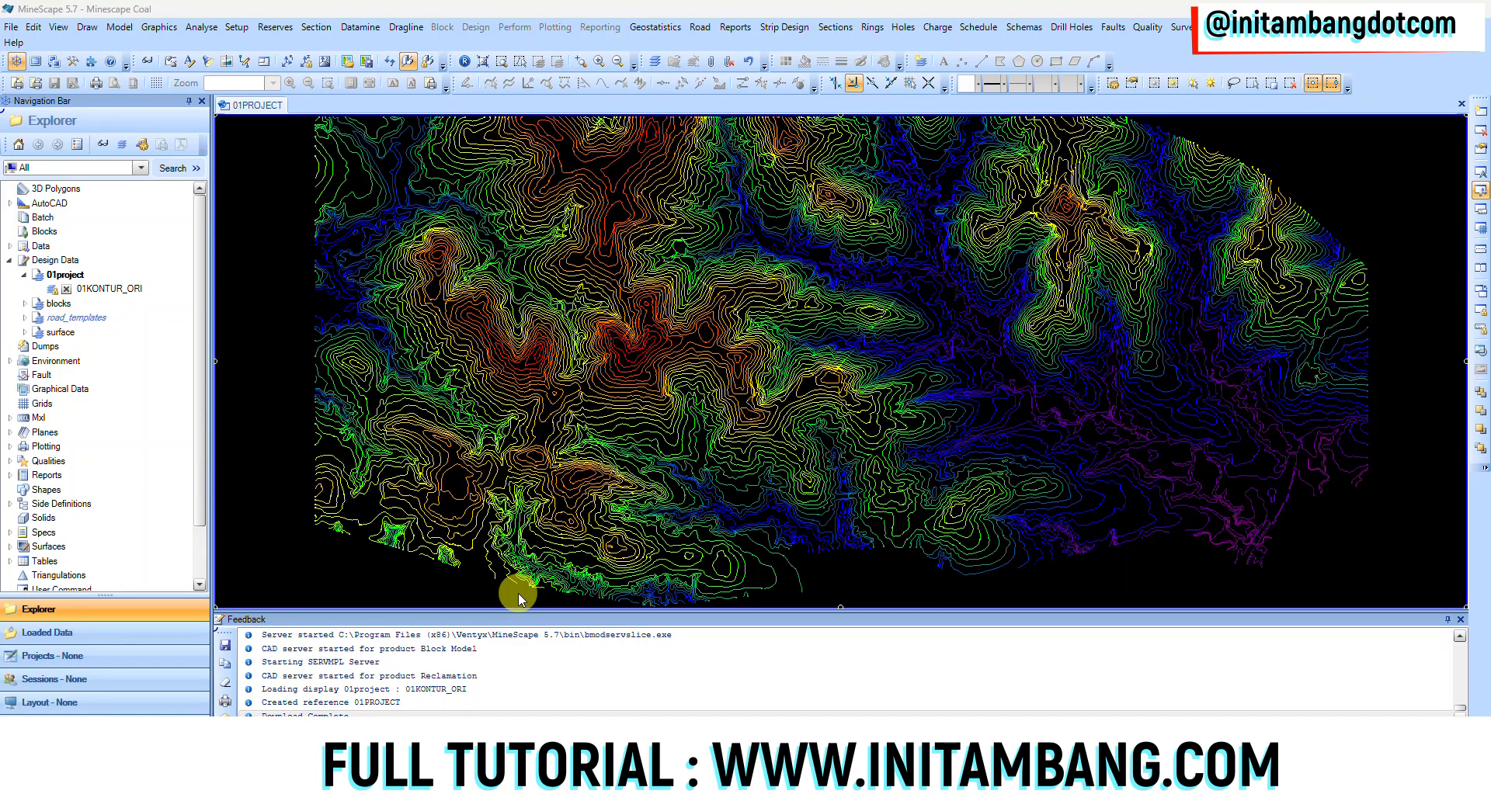
Load the 02DTM_ORI triangle set from the 02dtm triangulation file into the graphics display.
left_click(28, 512)
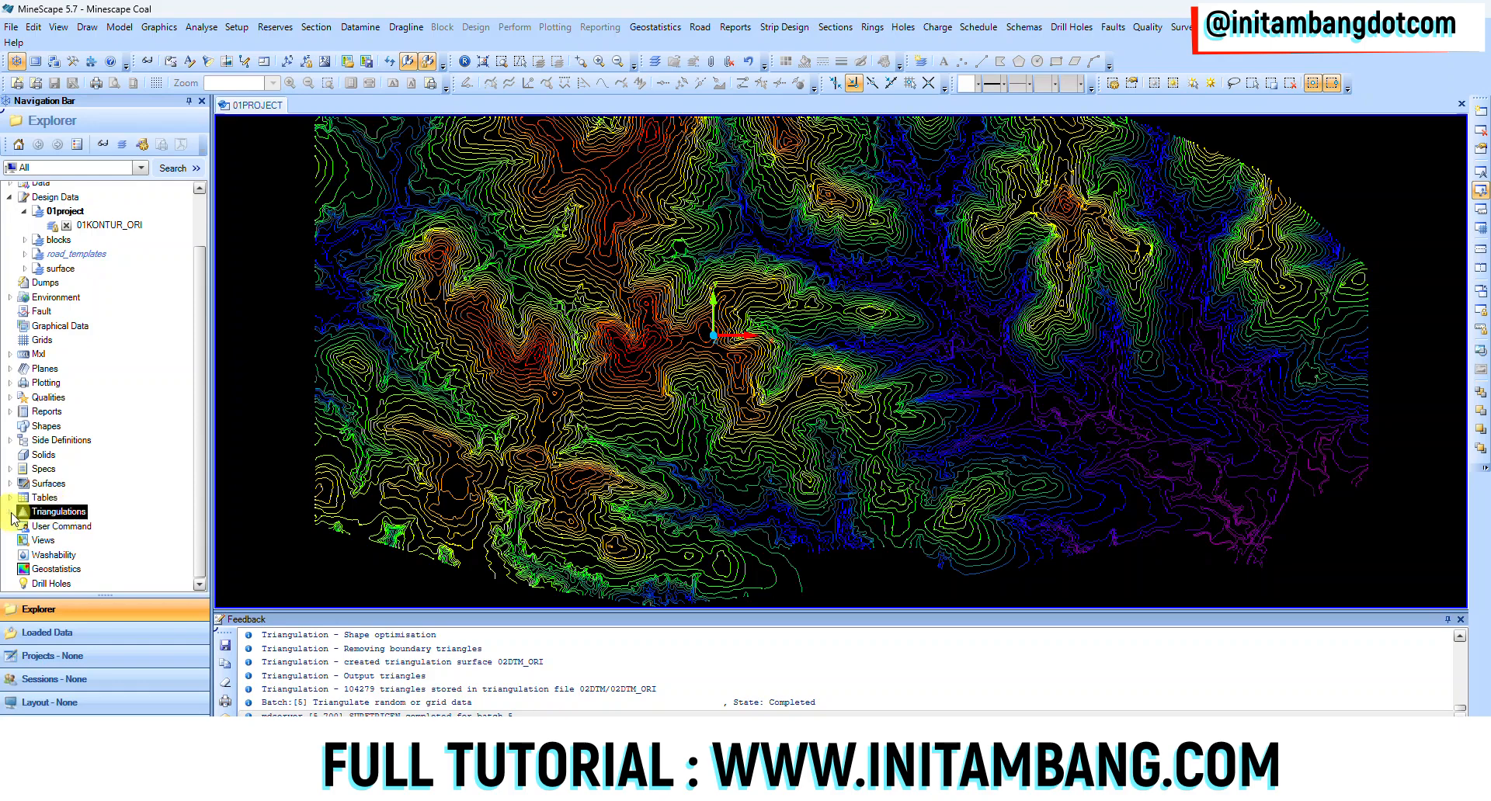
left_click(10, 513)
left_click(48, 528)
left_click(26, 527)
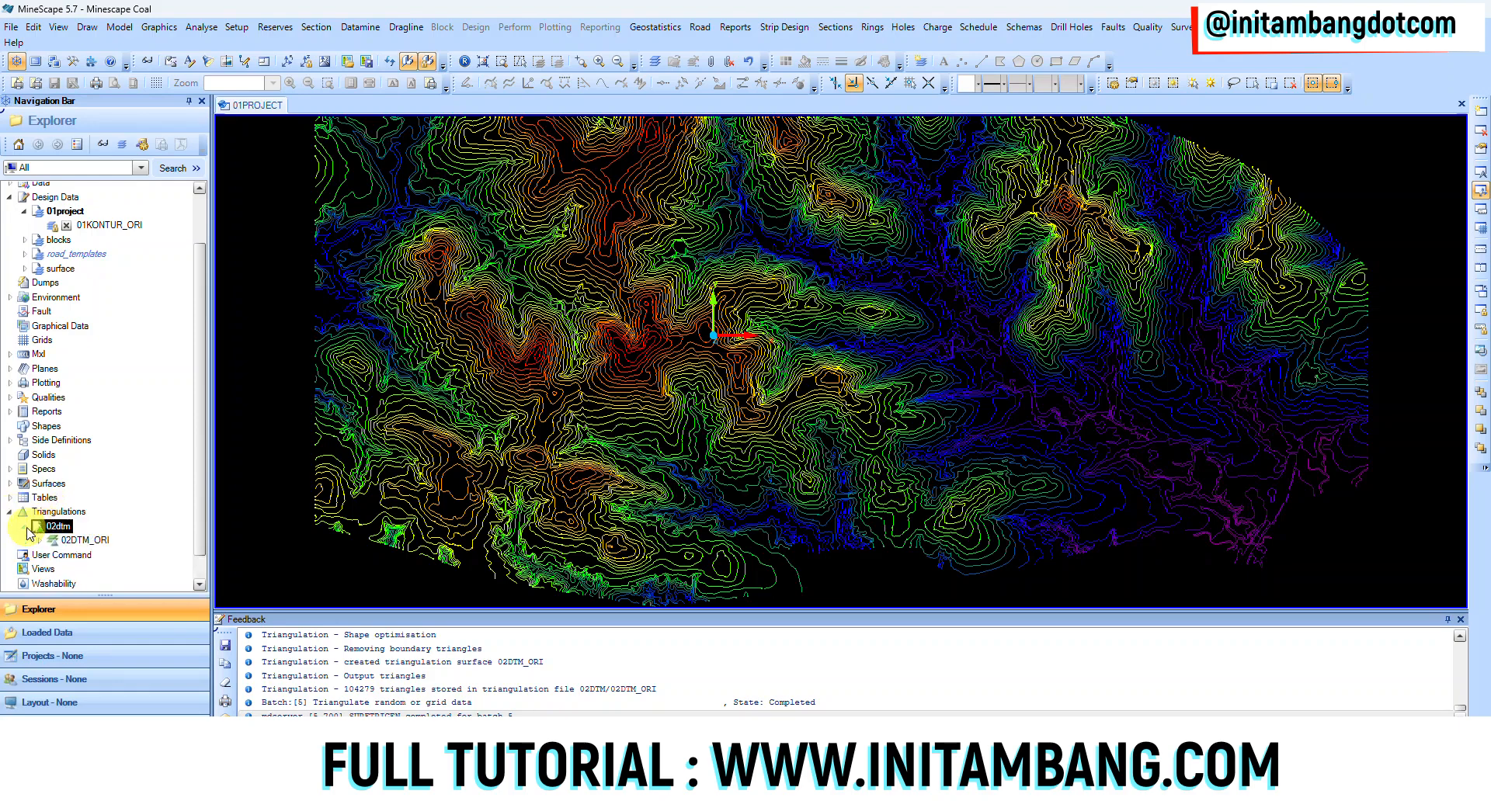
left_click(85, 539)
left_click(40, 542)
left_click(86, 554)
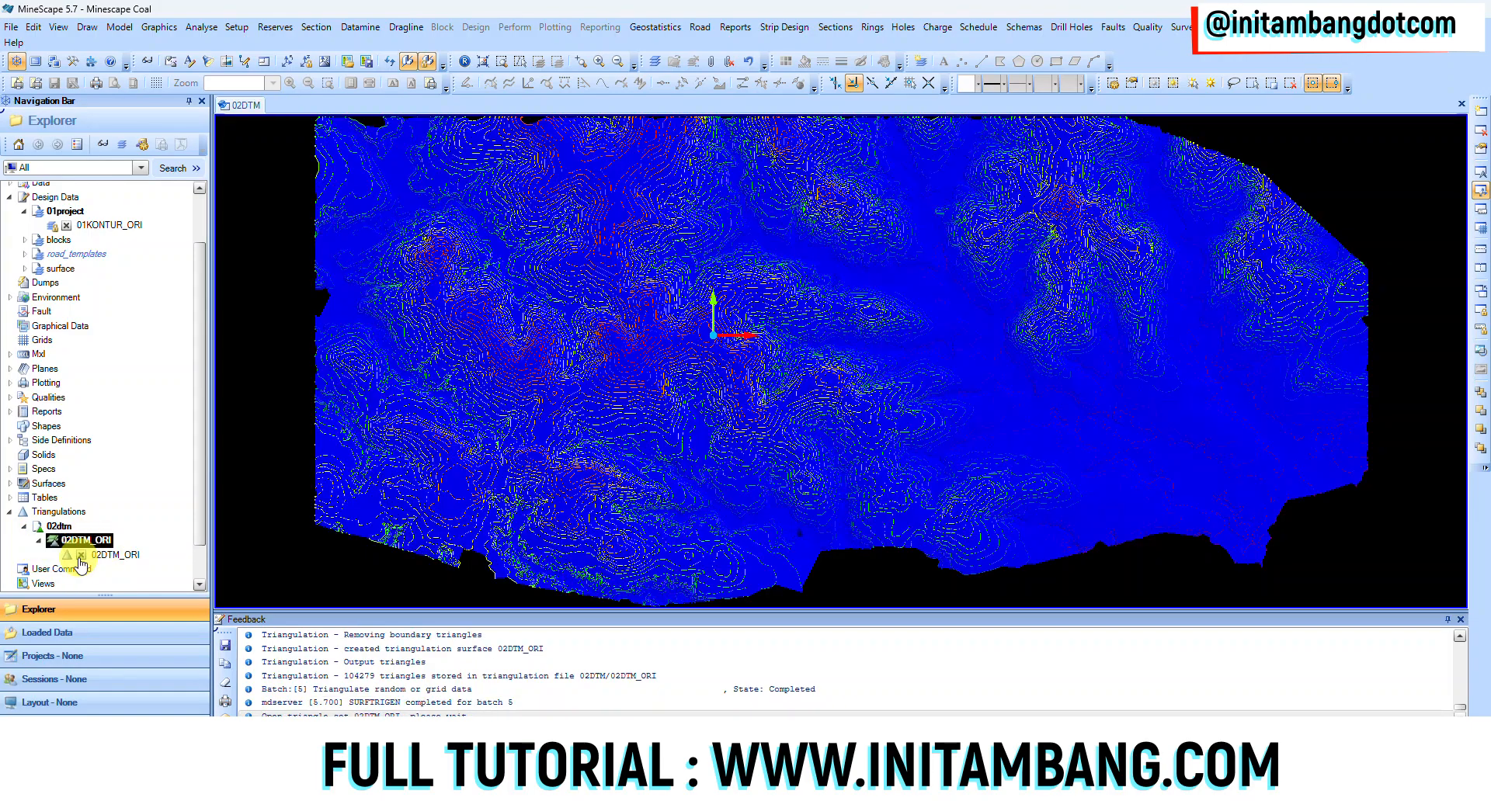
Unload the 01KONTUR_ORI contour layer of the 01project design file from the display.
scroll(143, 368, "up", 2)
left_click(66, 288)
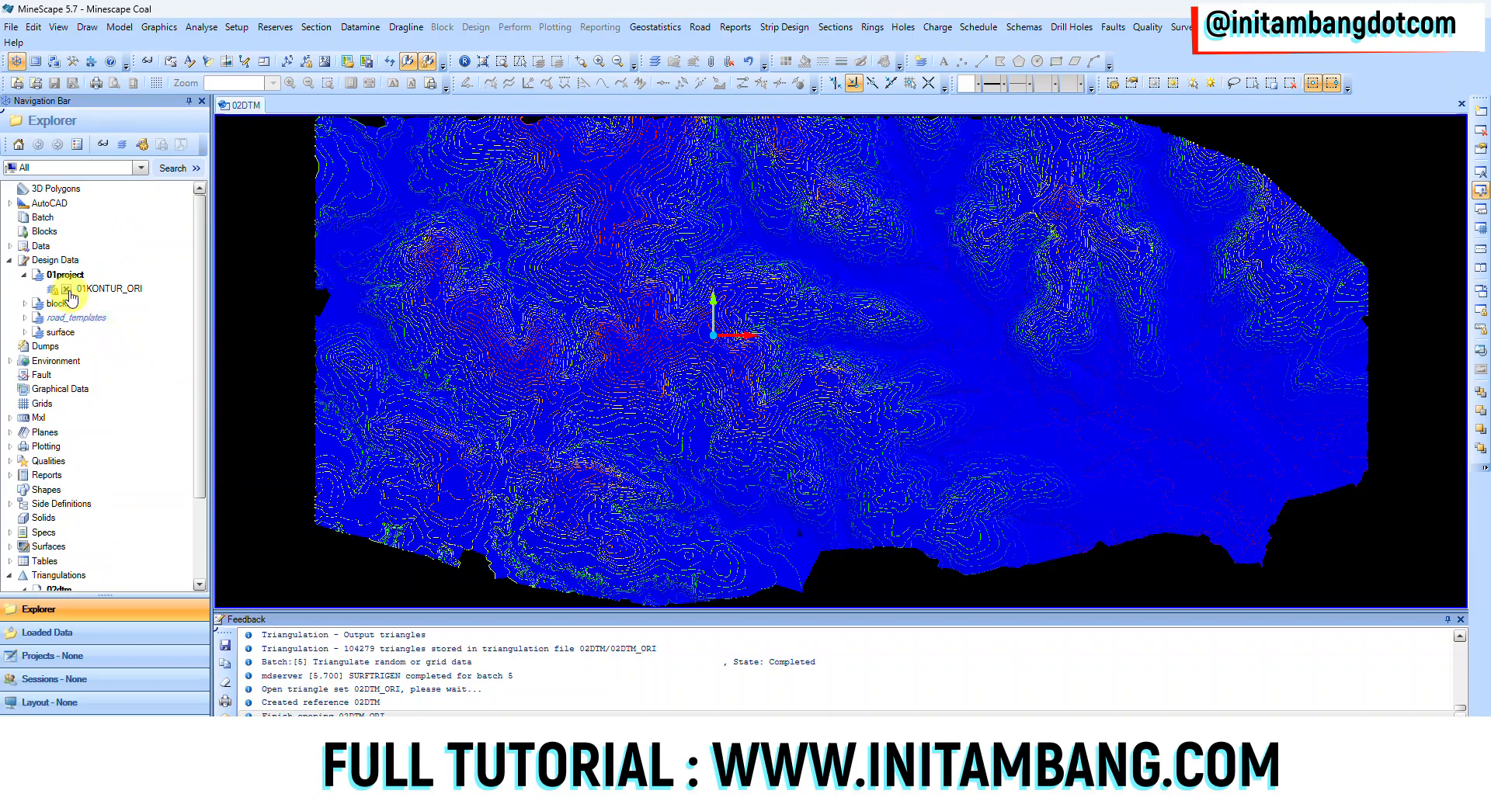
middle_click_drag(739, 438, 745, 393)
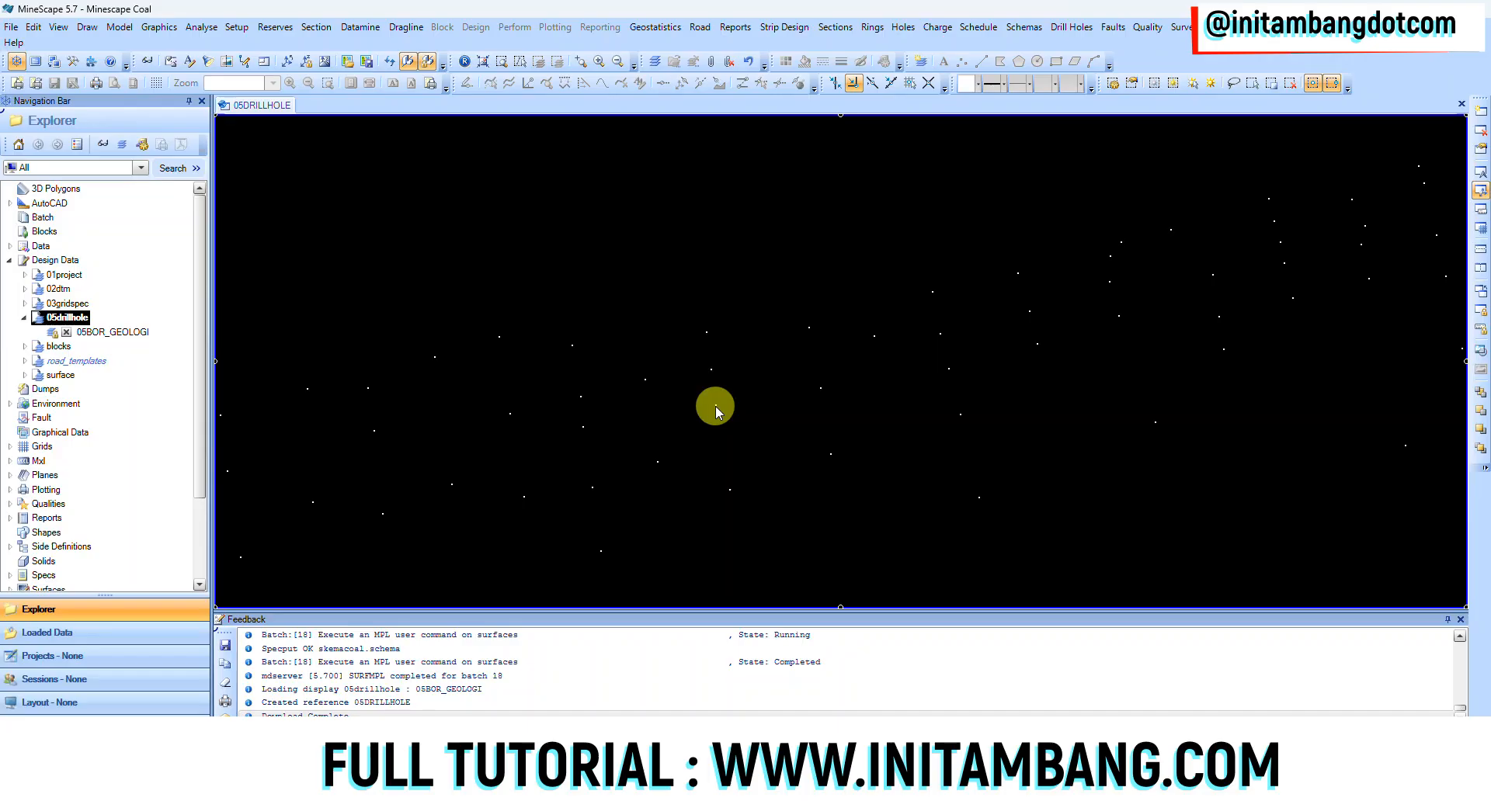
Rotate the 05BOR_GEOLOGI drill holes into a 3D view about a central hole and examine the coloured intervals along individual holes.
mouse_move(715, 406)
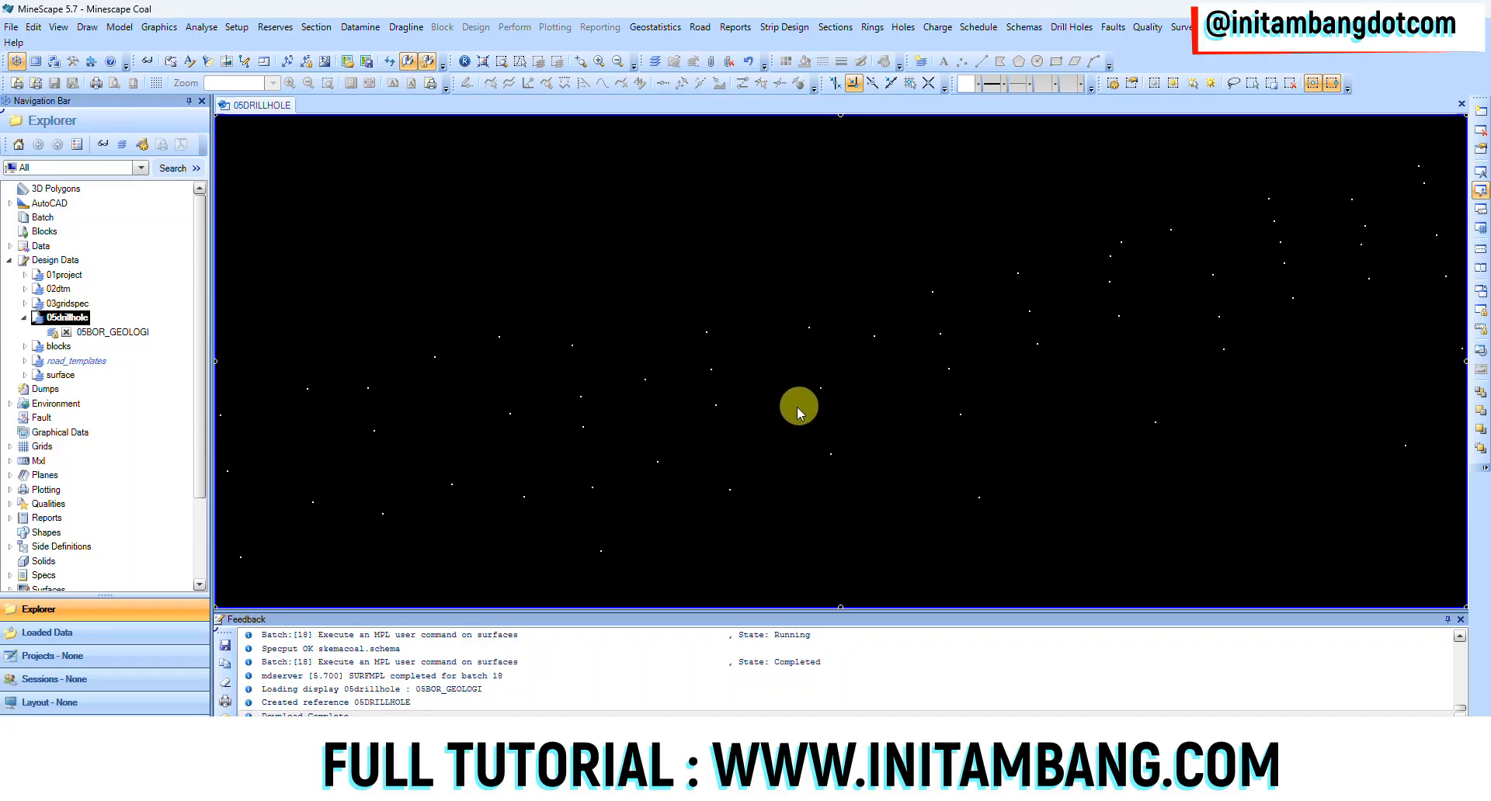
middle_click(819, 416)
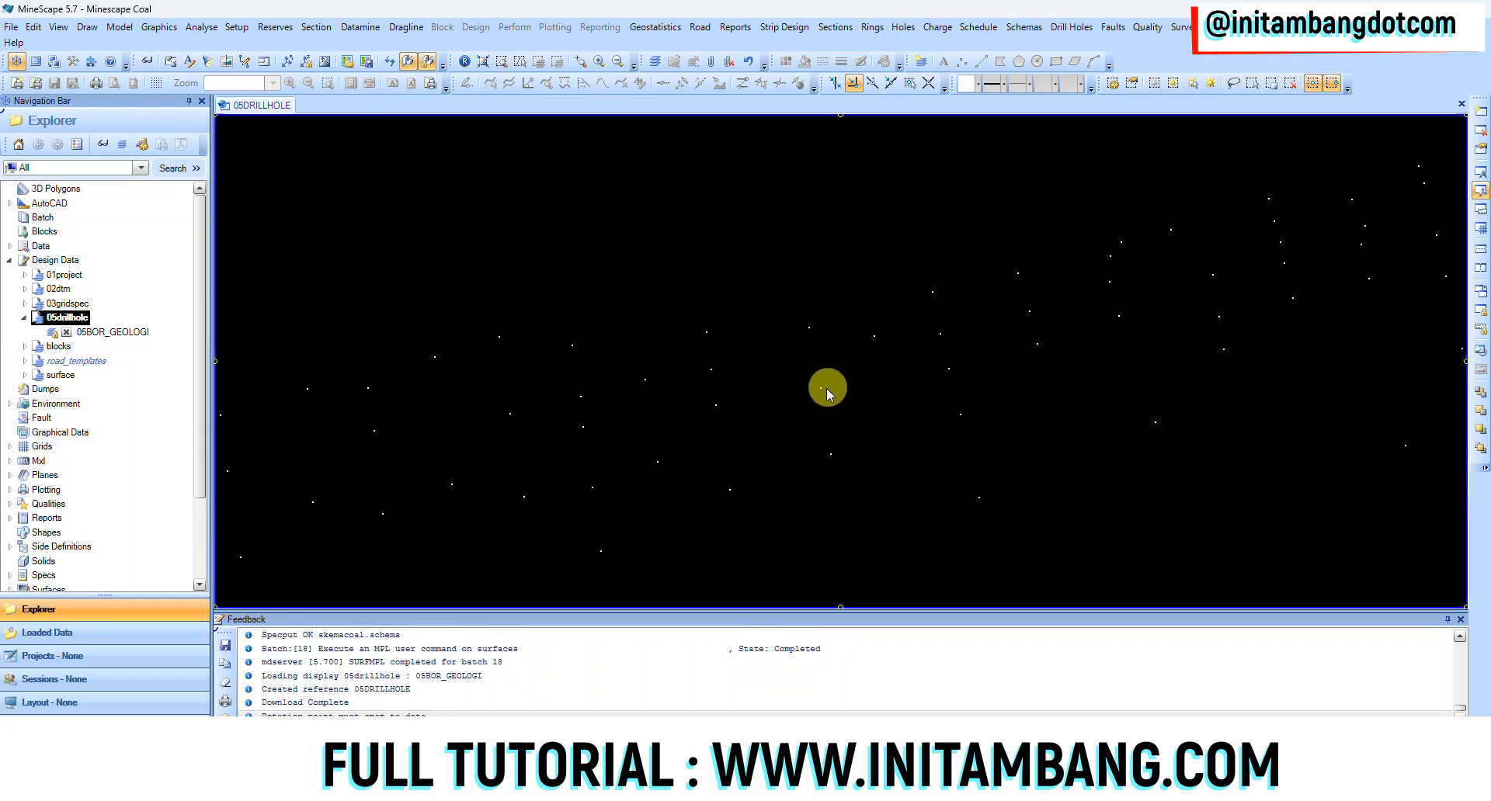
middle_click(820, 391)
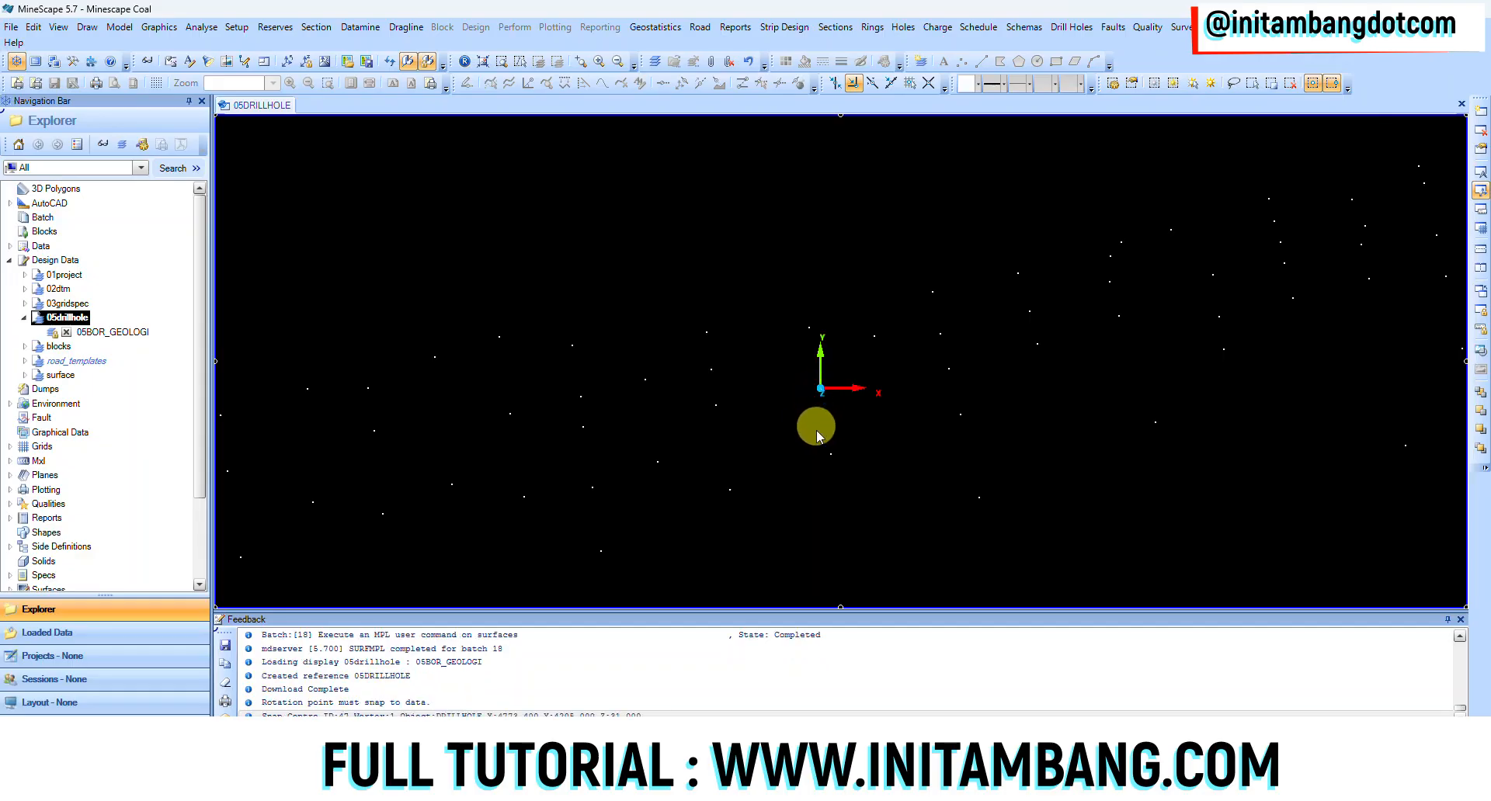
middle_click_drag(812, 443, 842, 512)
scroll(842, 513, "down", 5)
scroll(841, 512, "up", 3)
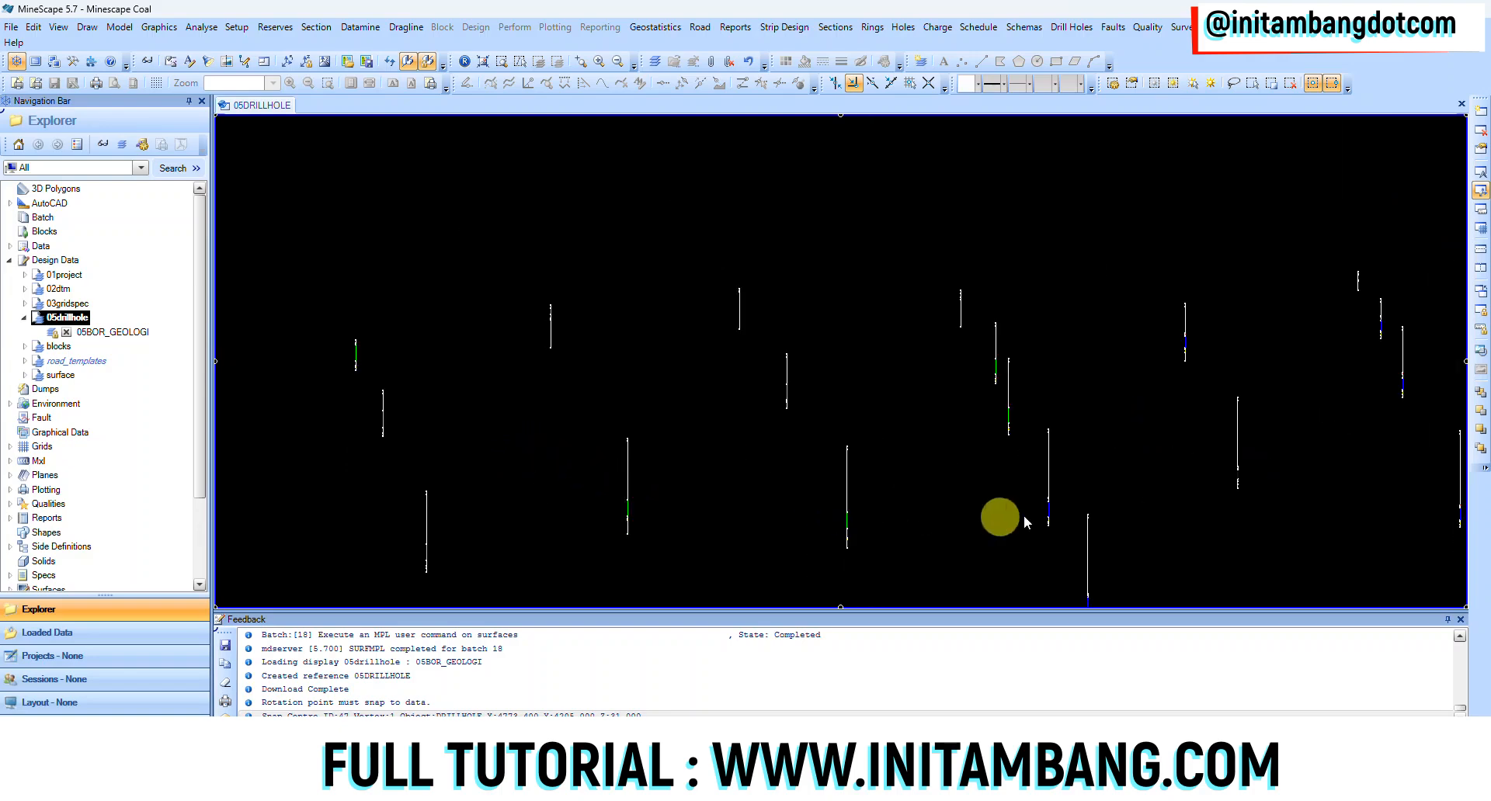
scroll(1064, 512, "up", 3)
scroll(1064, 513, "up", 3)
middle_click_drag(944, 431, 932, 343)
scroll(916, 542, "up", 3)
scroll(909, 516, "down", 2)
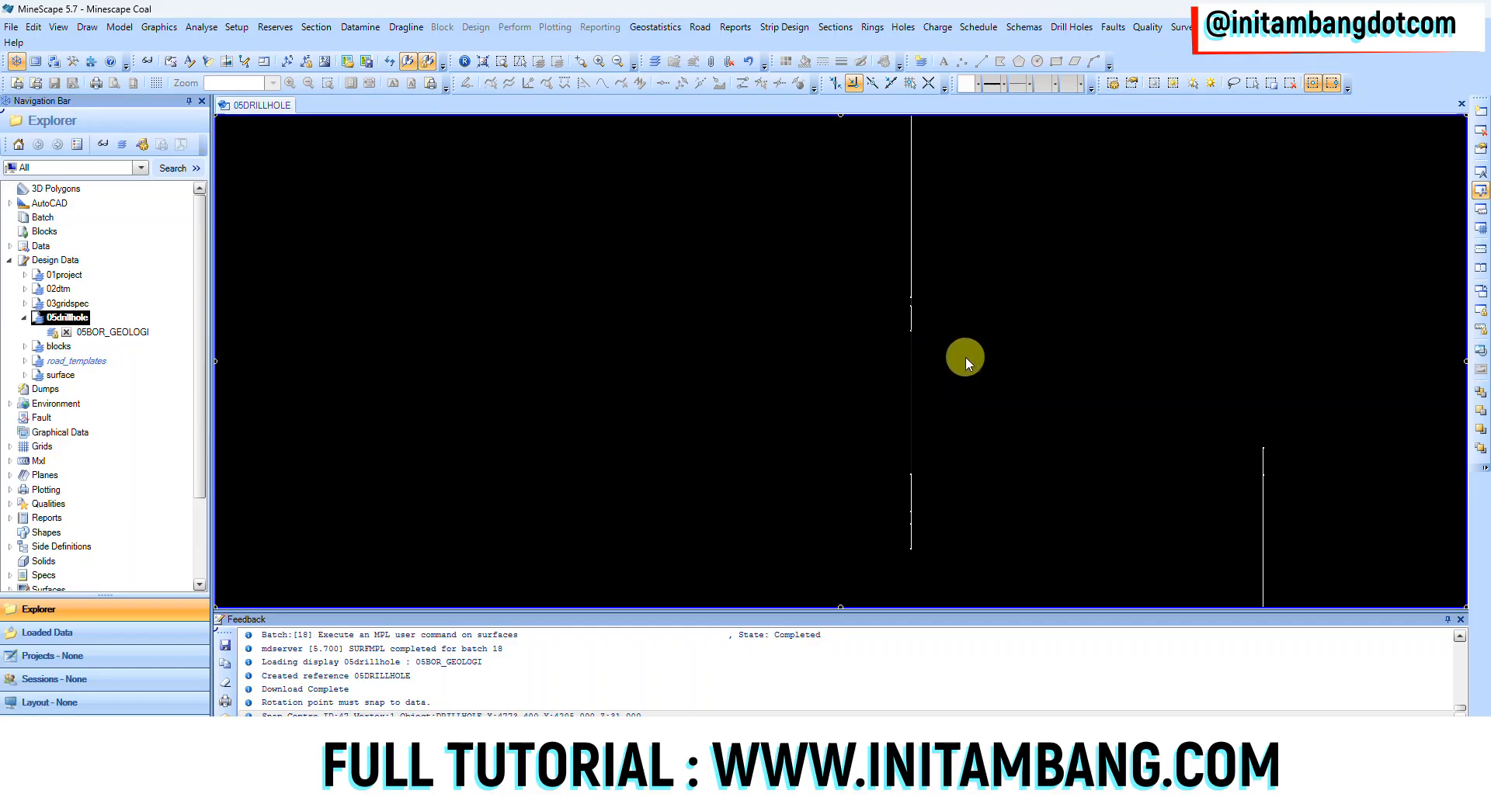
scroll(965, 389, "down", 3)
scroll(964, 389, "up", 3)
scroll(965, 389, "up", 3)
left_click_drag(817, 407, 1064, 411)
left_click_drag(746, 441, 594, 407)
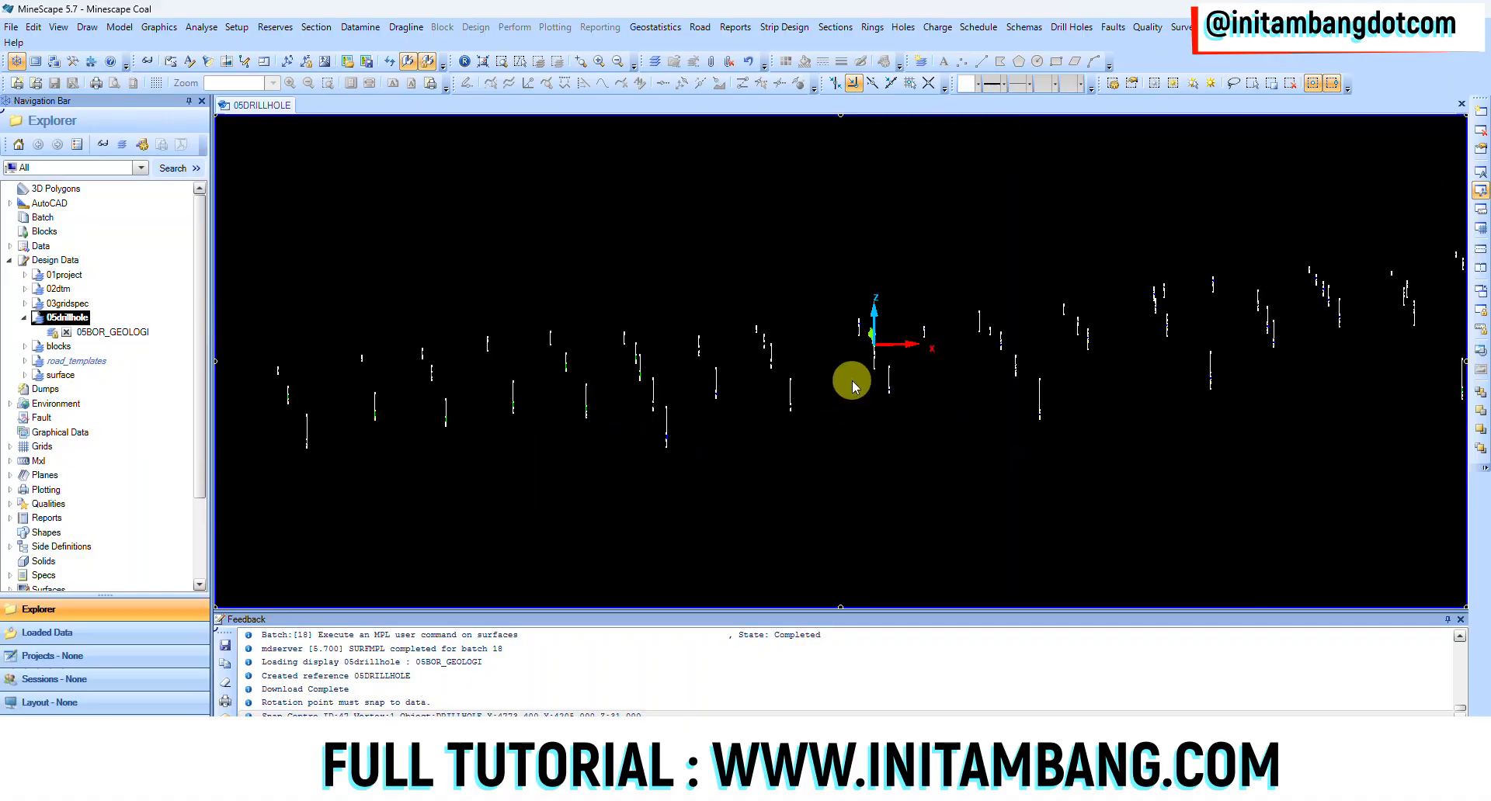
Compare the seam intervals of neighbouring drill holes across the field, then inspect a single hole up close.
middle_click_drag(850, 375, 702, 436)
scroll(1064, 390, "up", 3)
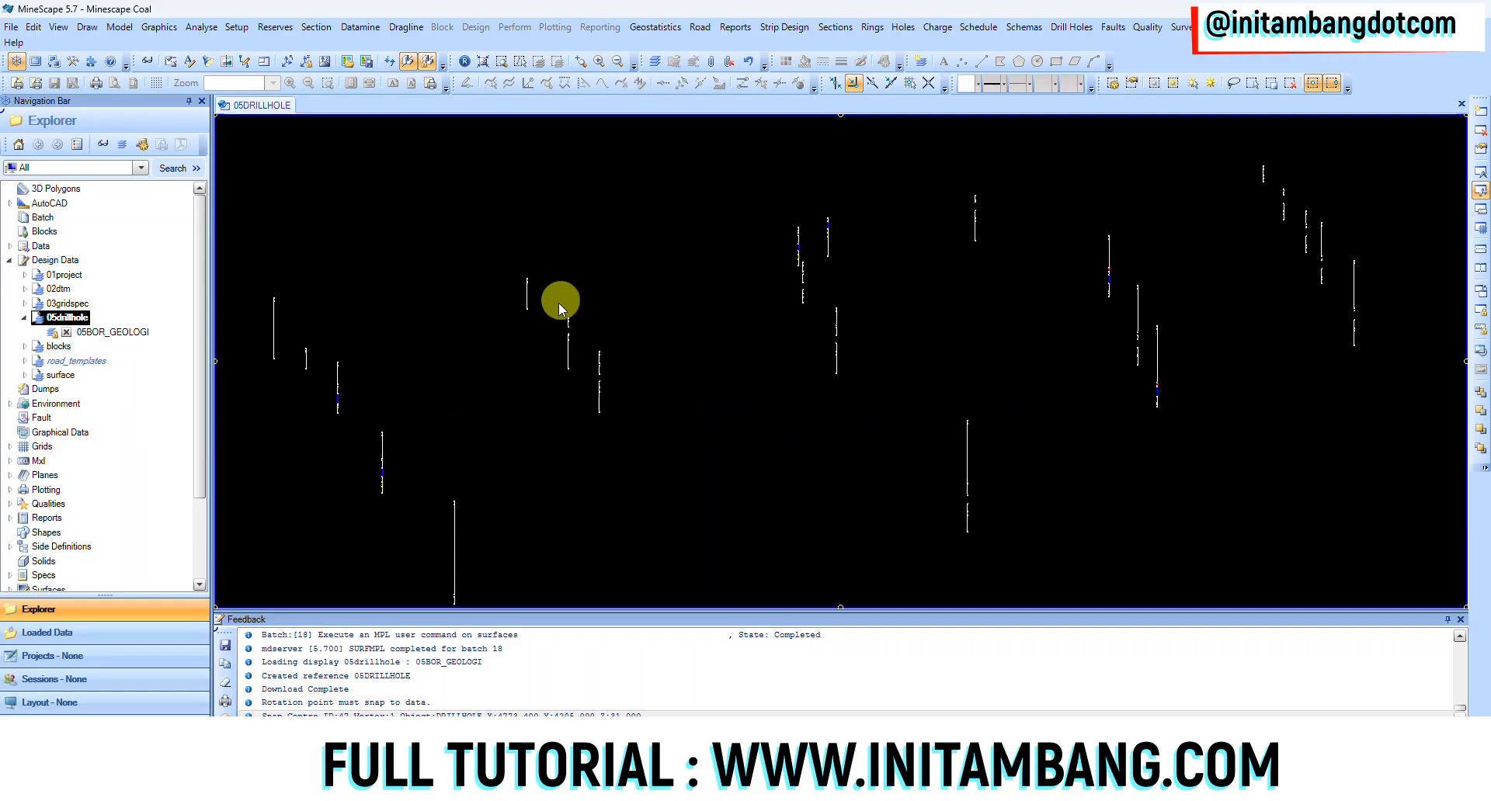
middle_click_drag(609, 406, 1149, 297)
middle_click_drag(769, 386, 1390, 326)
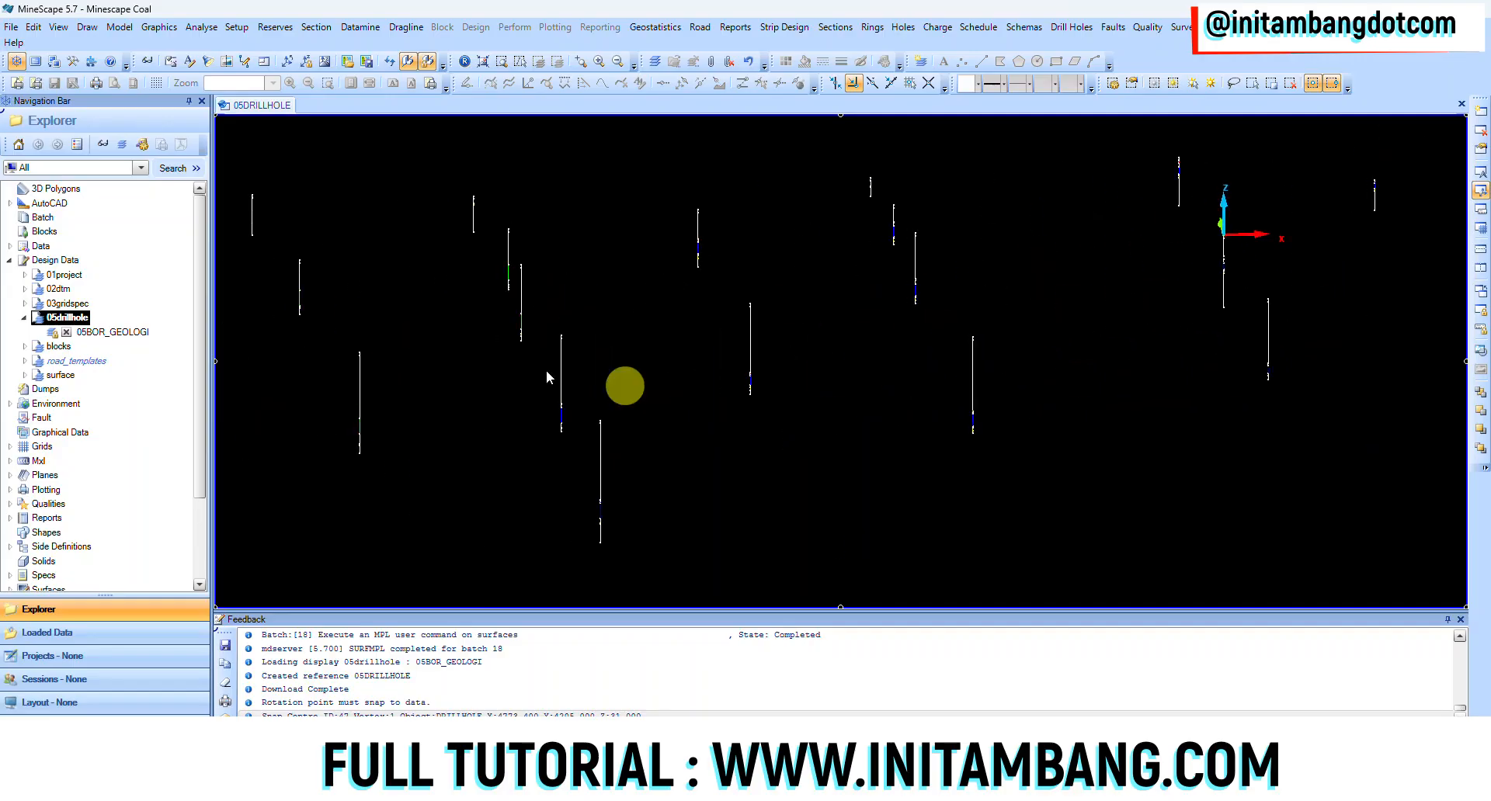
scroll(690, 373, "down", 3)
middle_click_drag(916, 367, 738, 400)
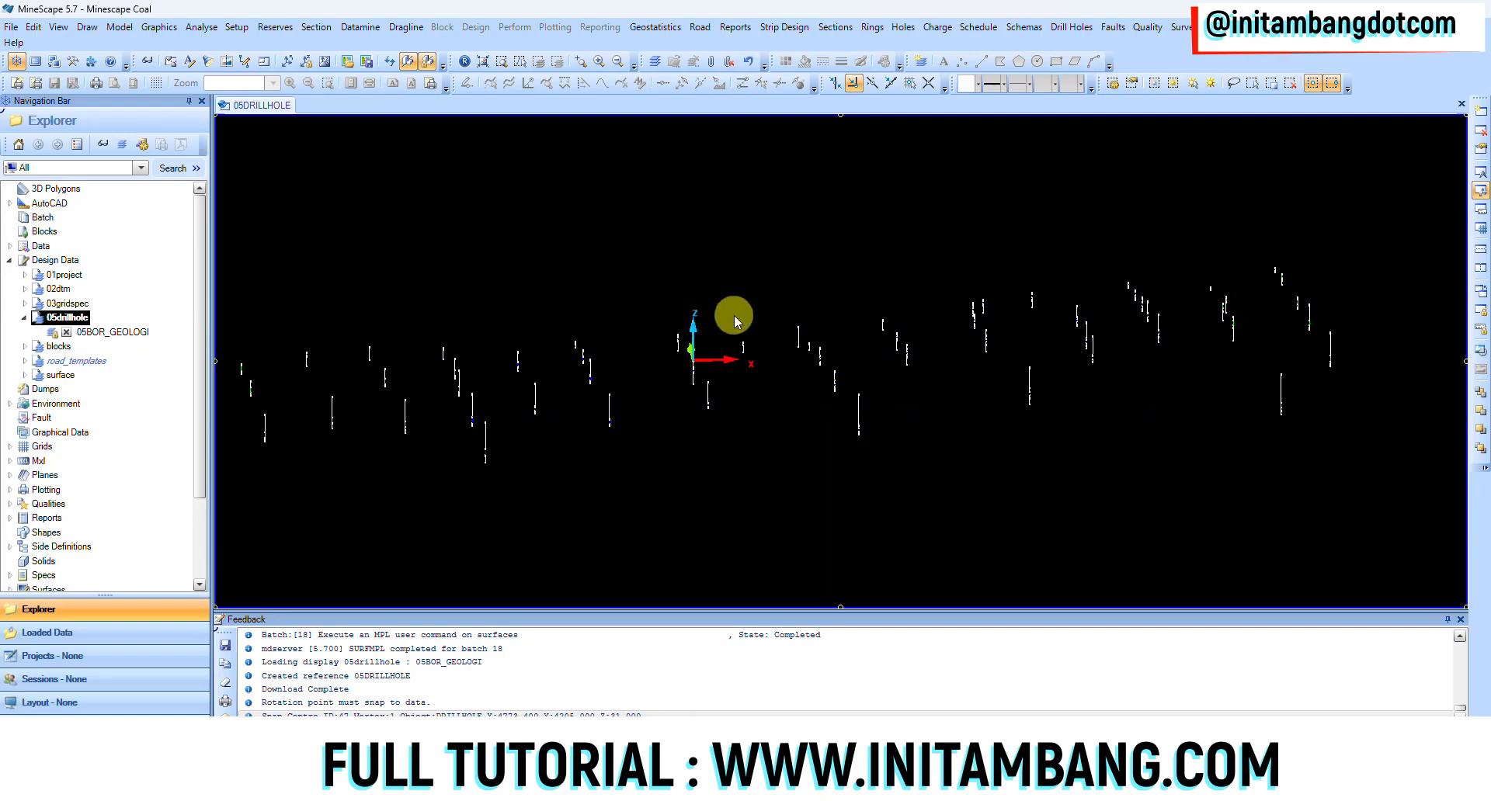
scroll(1180, 349, "up", 5)
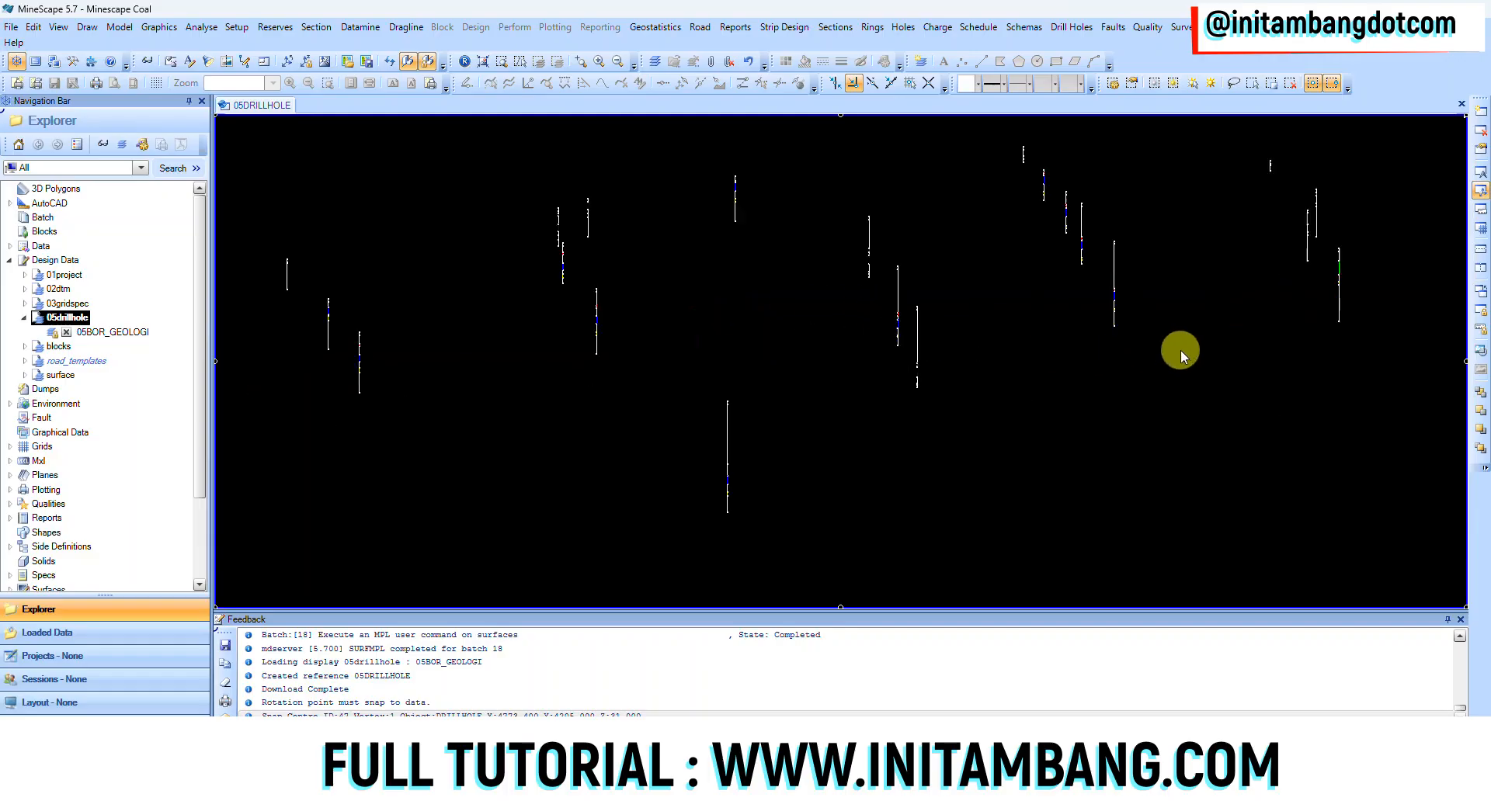
scroll(997, 165, "up", 3)
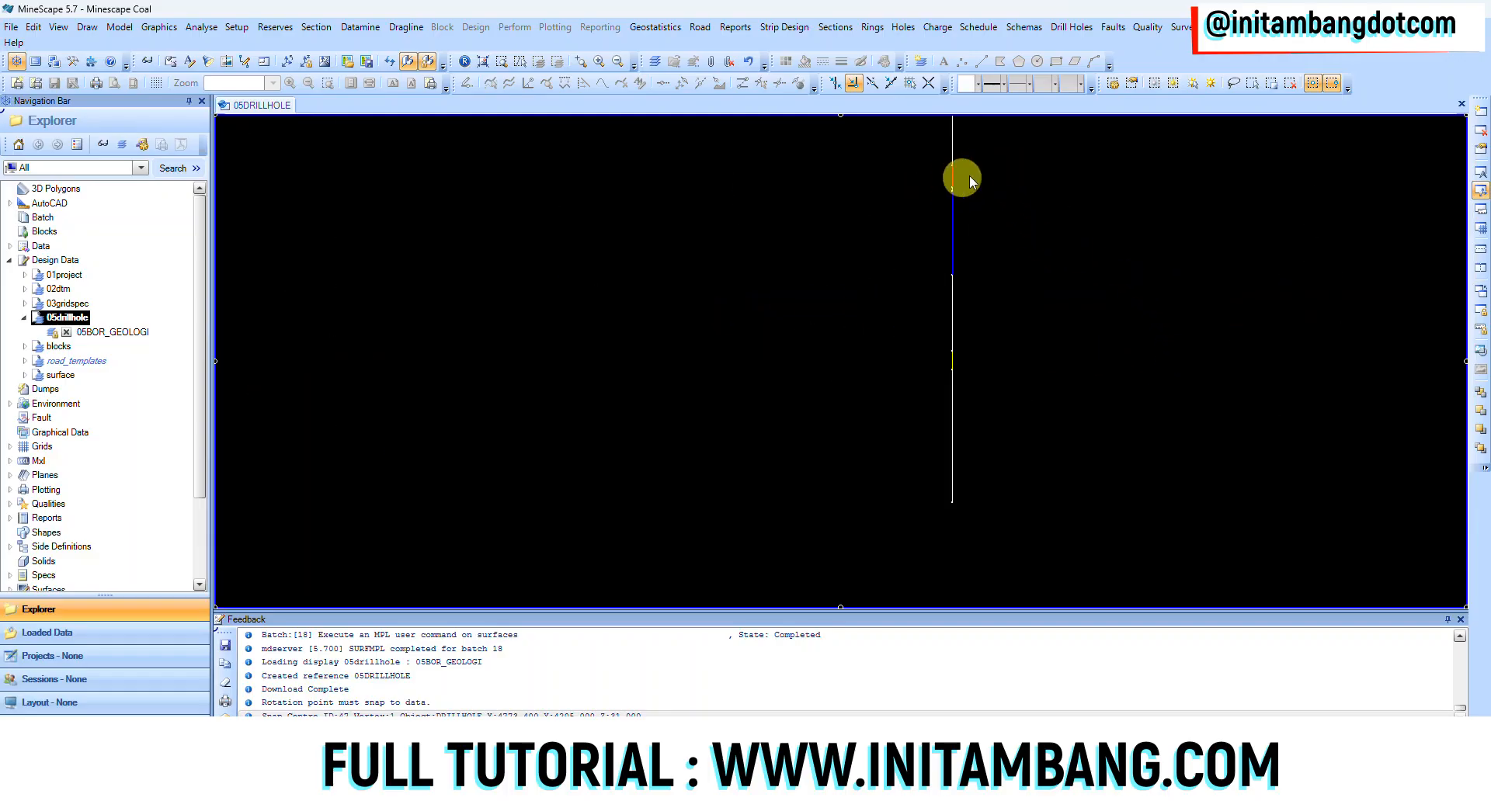
scroll(912, 375, "down", 5)
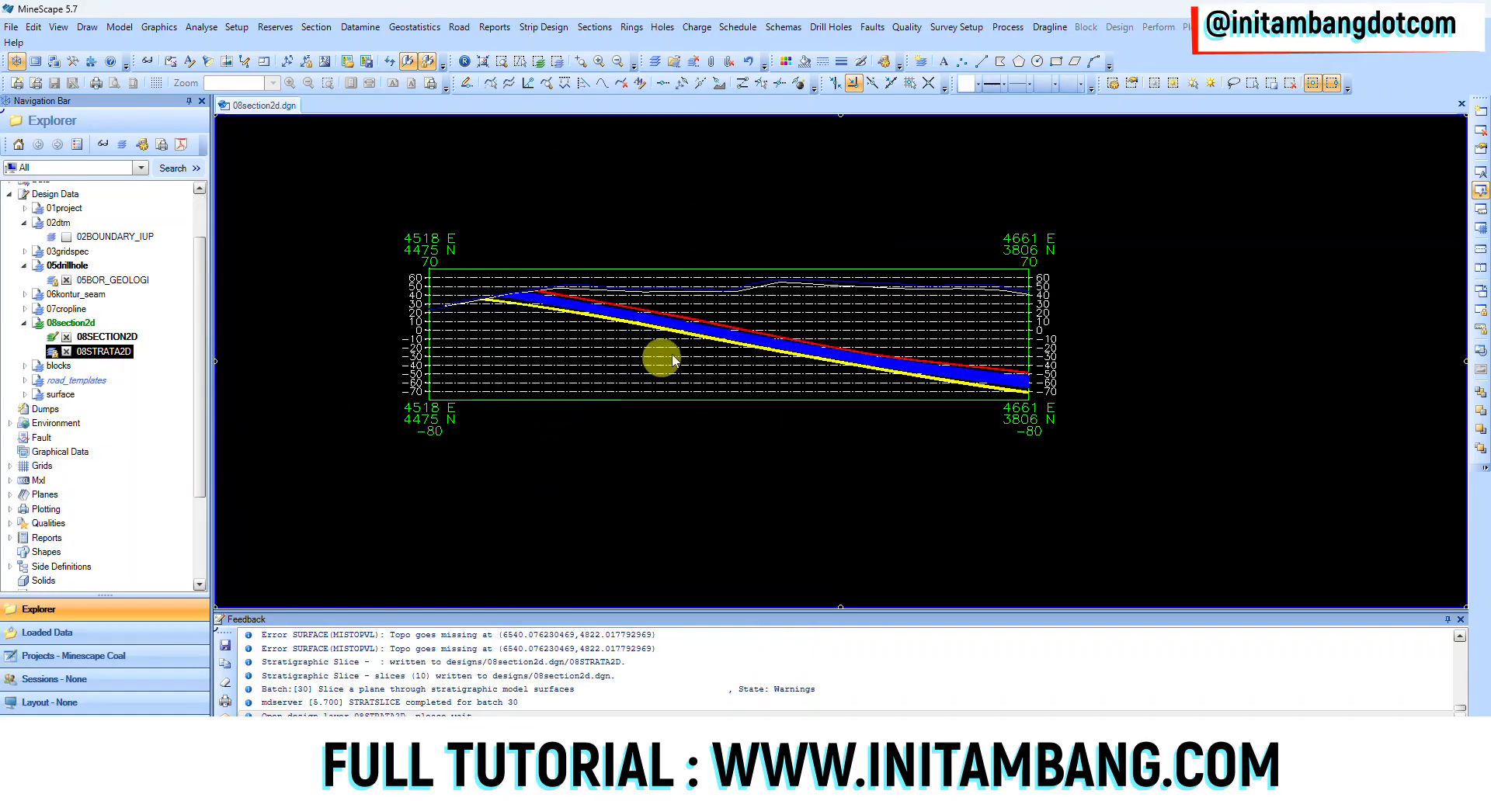
Turn on annotation for the stratigraphic section in the 08section2d design file.
scroll(728, 330, "up", 3)
scroll(729, 330, "down", 3)
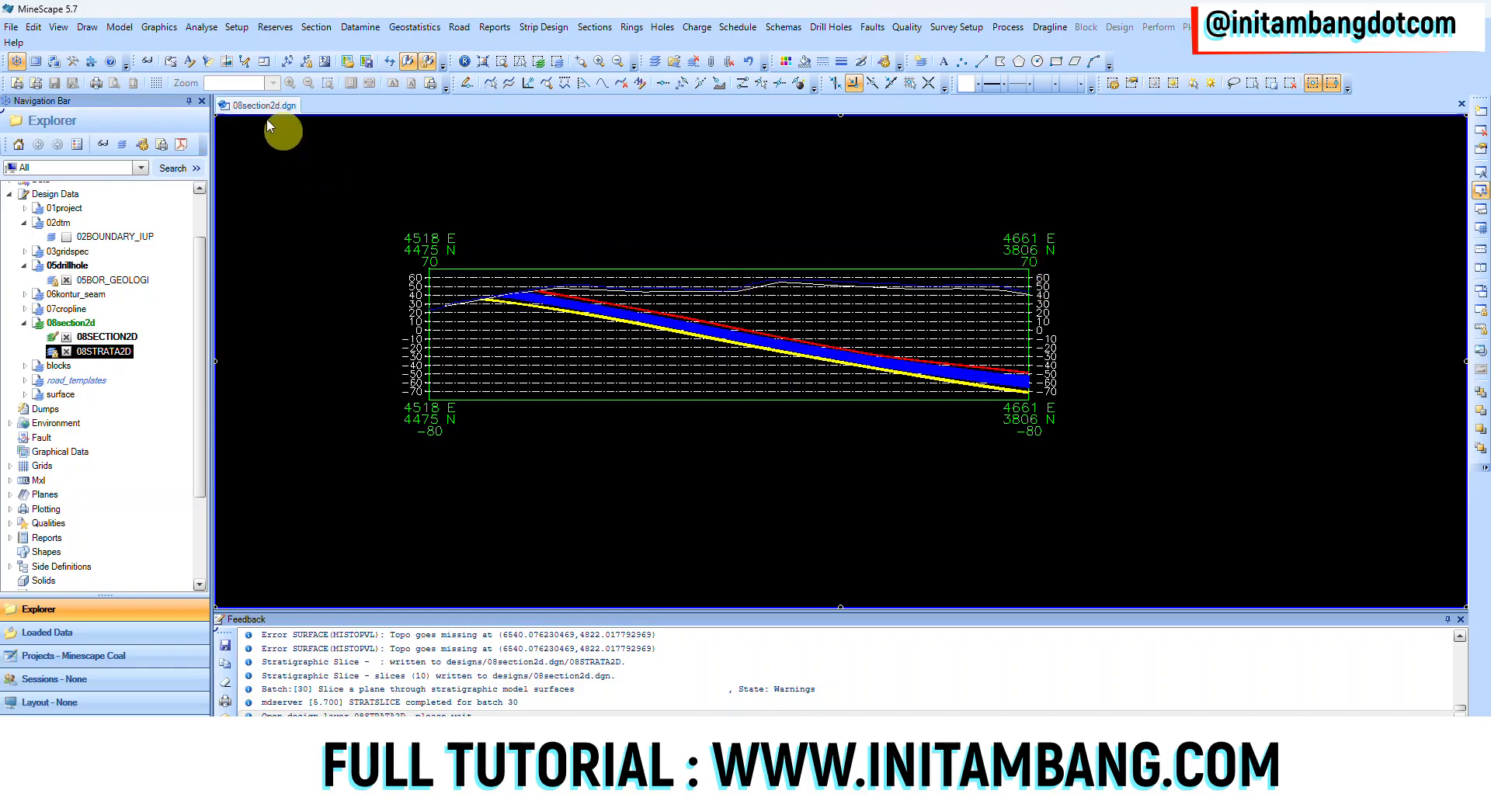
left_click(188, 64)
Examine the annotated topography, weathering line and coal seams along the full length of the 2D section.
scroll(437, 297, "up", 3)
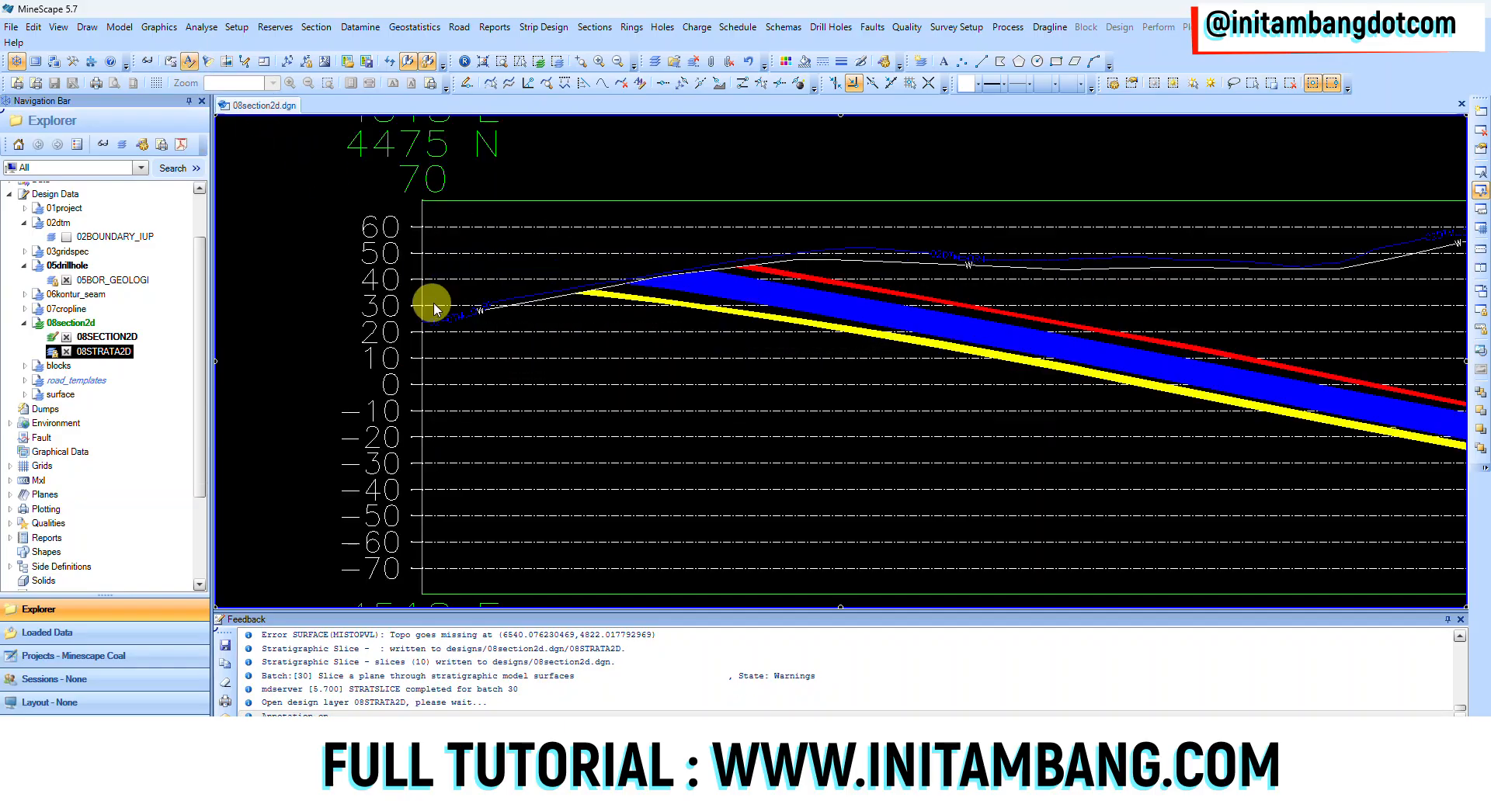
scroll(457, 312, "up", 3)
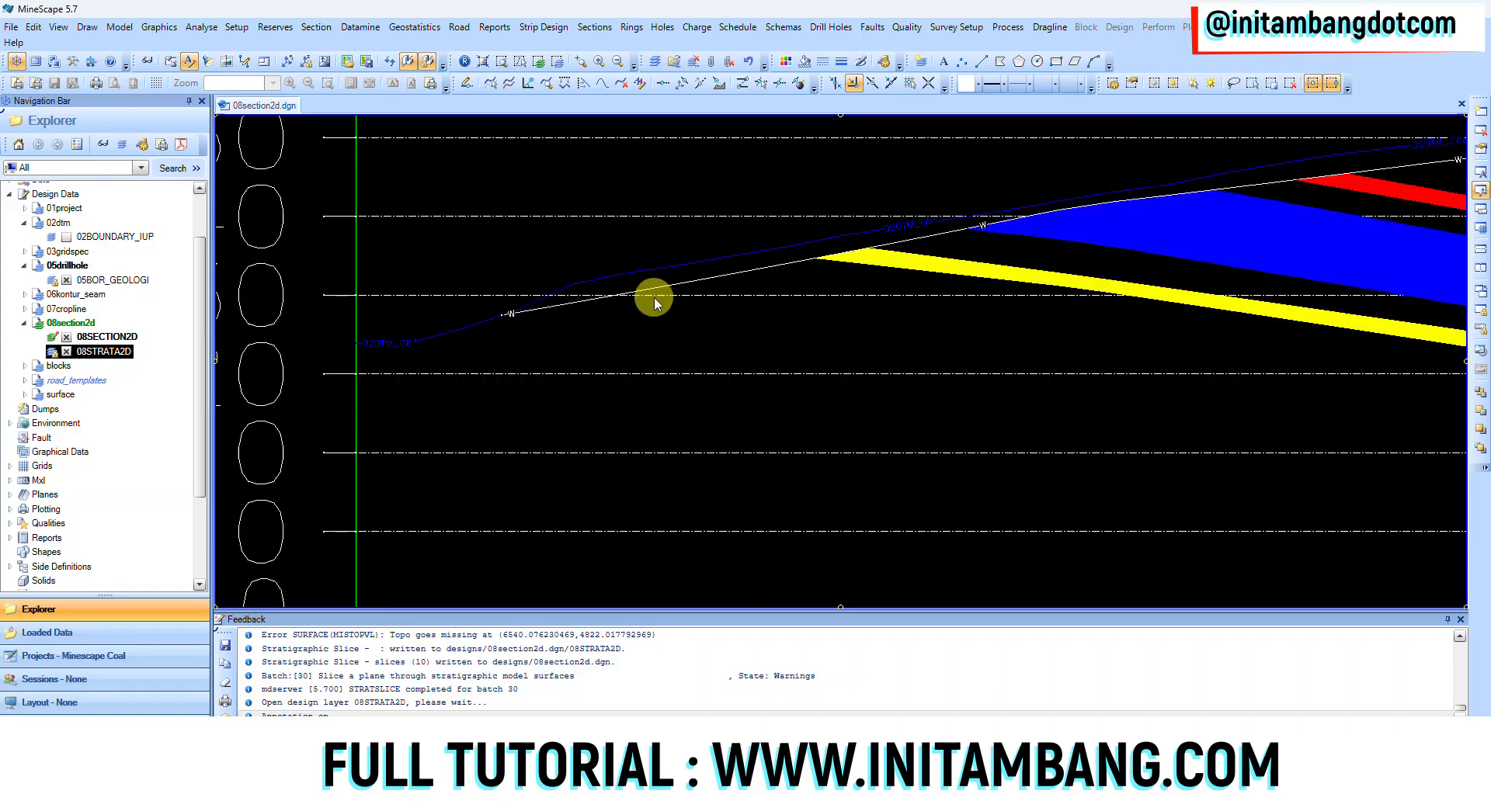
scroll(654, 297, "down", 2)
middle_click_drag(905, 293, 576, 336)
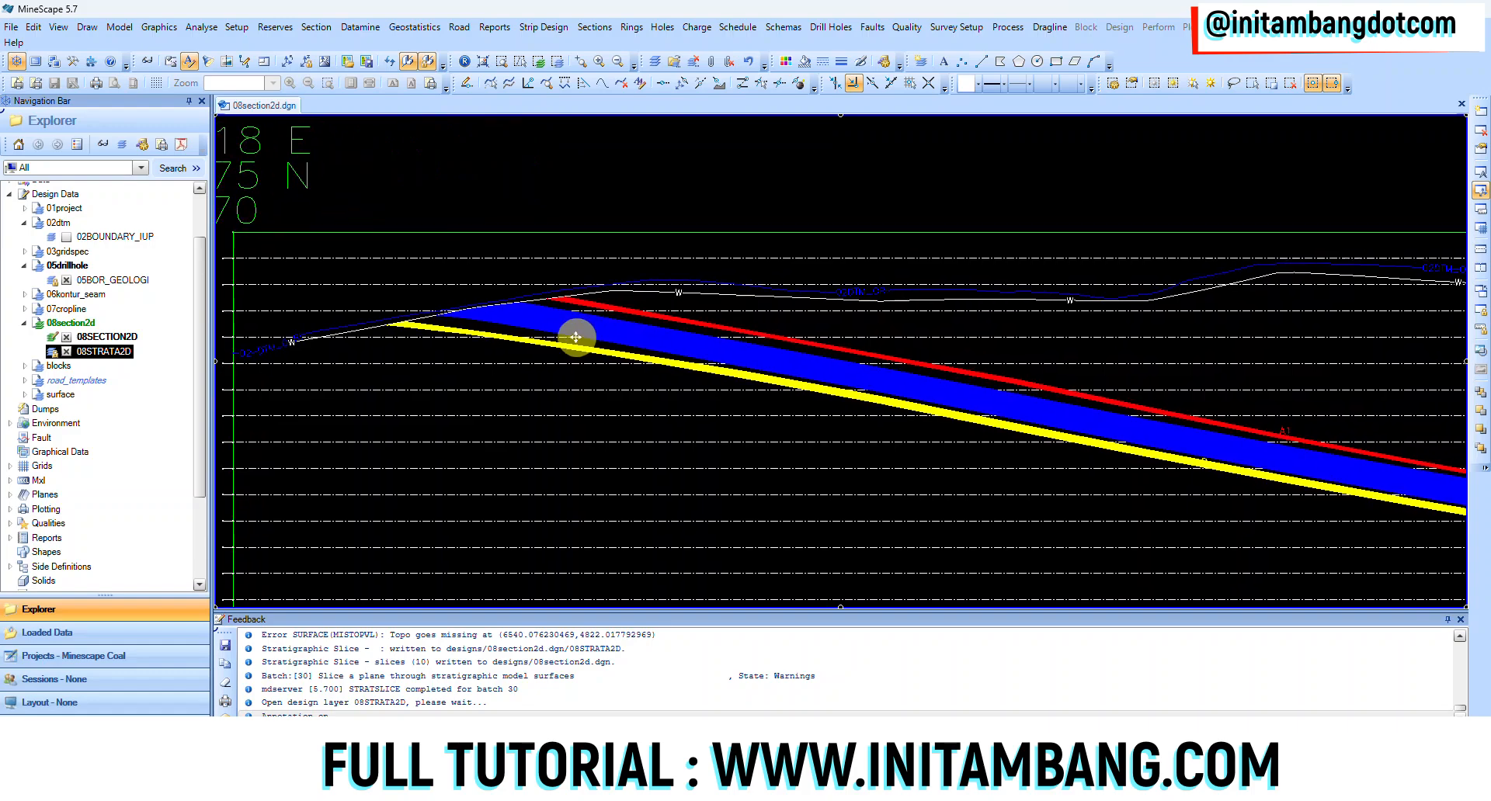
middle_click_drag(1048, 330, 743, 339)
middle_click_drag(652, 413, 1017, 420)
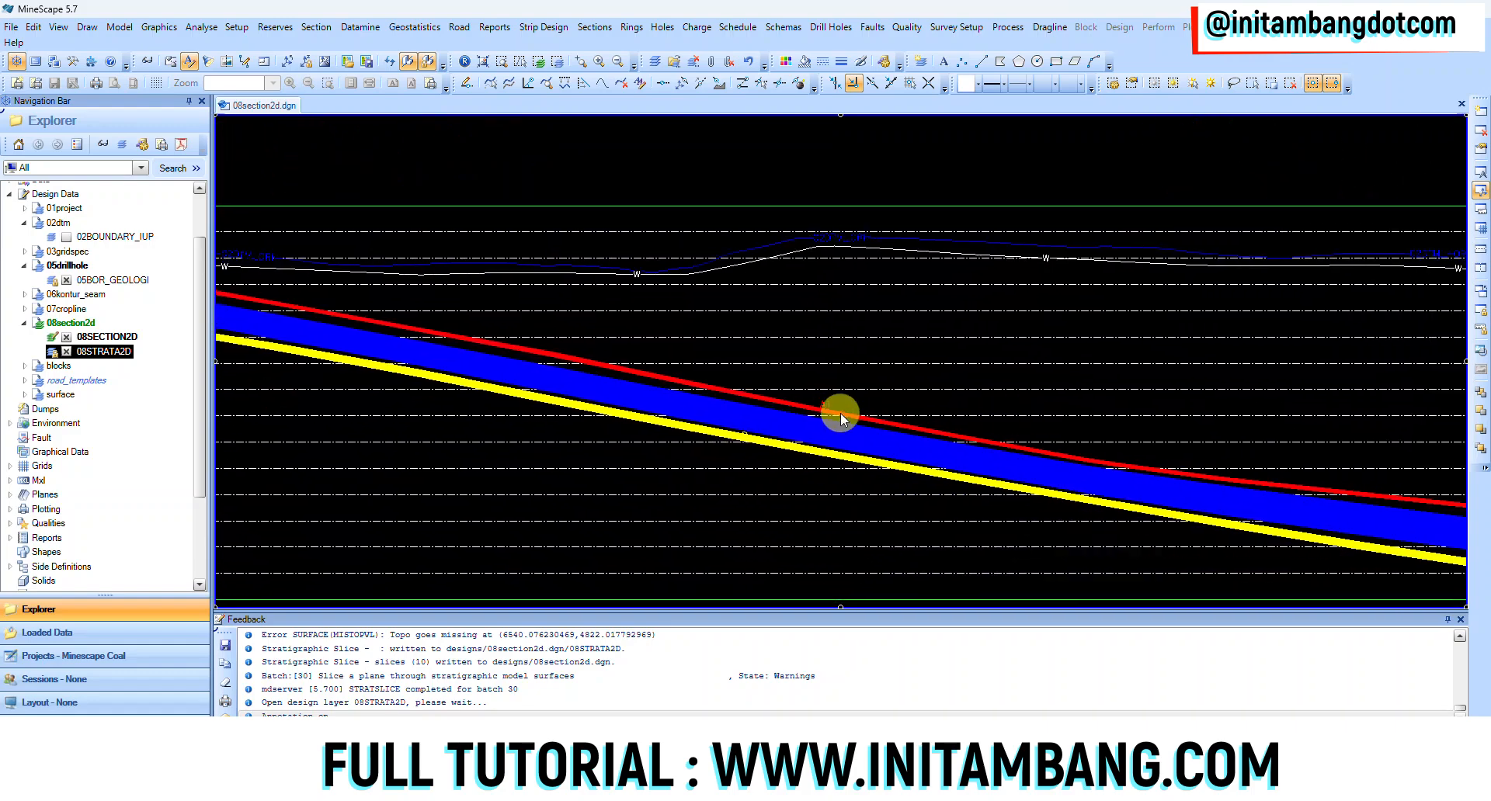
middle_click_drag(606, 398, 1016, 431)
middle_click_drag(469, 306, 676, 373)
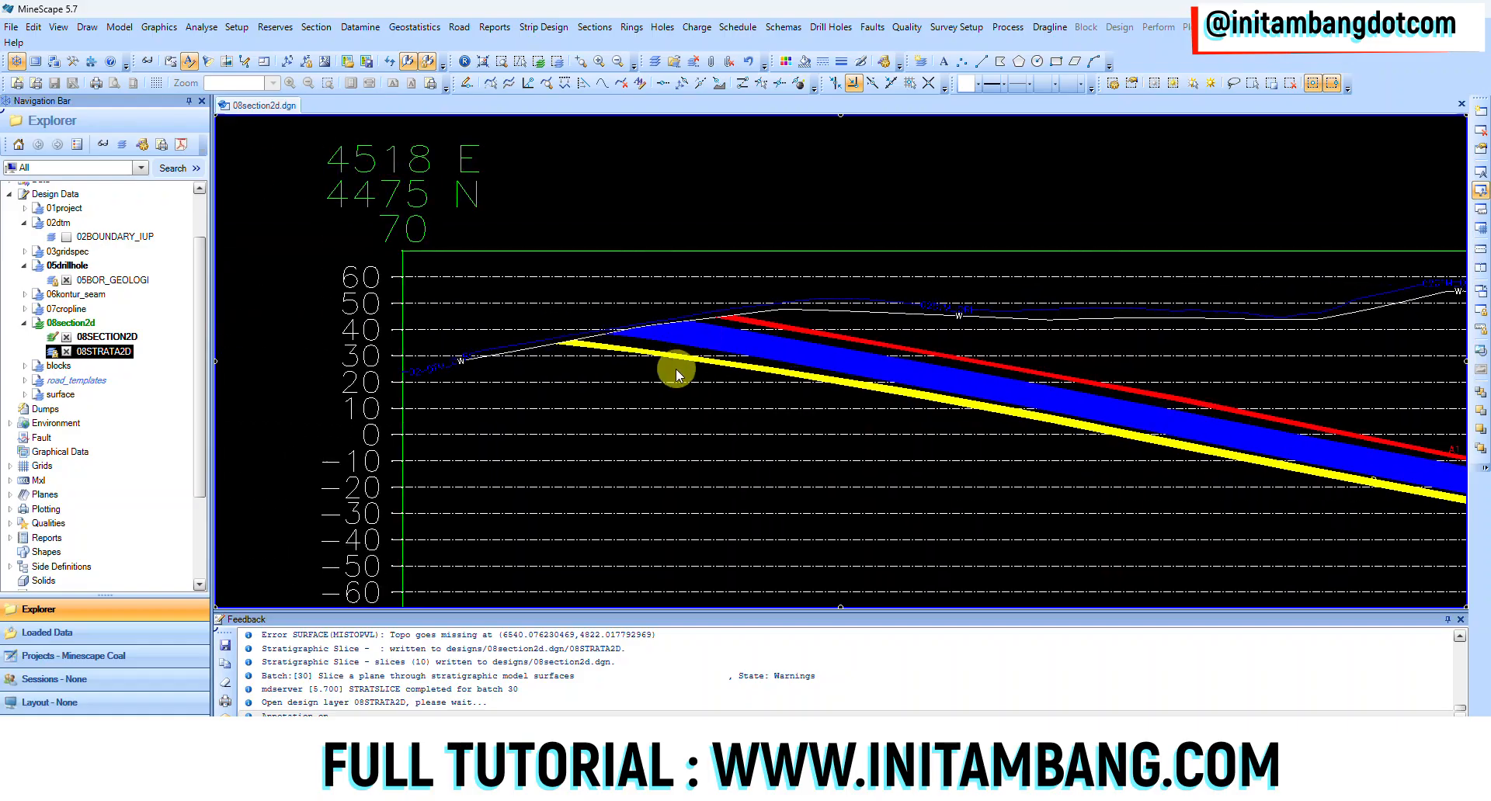
middle_click_drag(1006, 444, 616, 376)
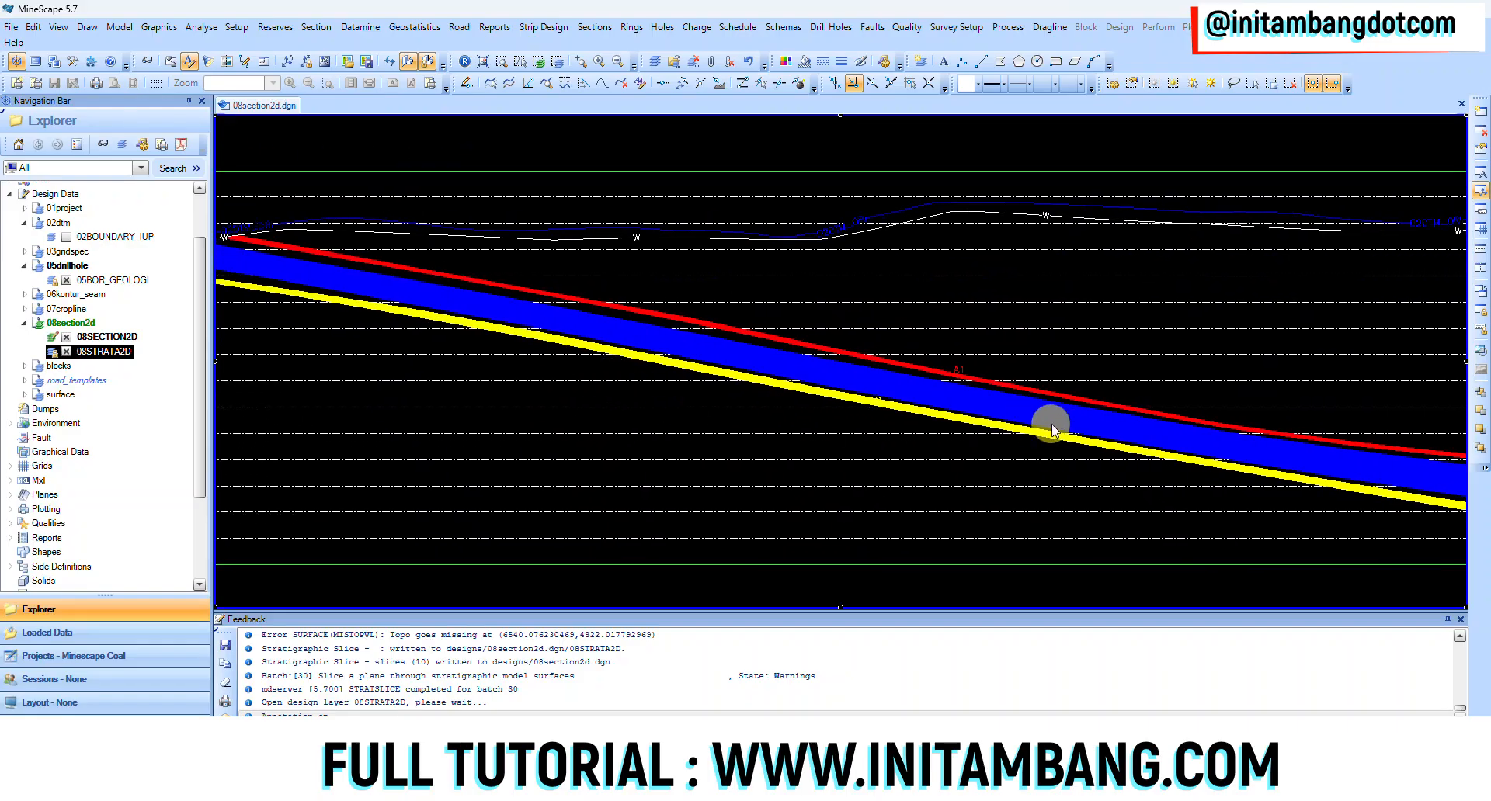
middle_click_drag(1067, 463, 1117, 445)
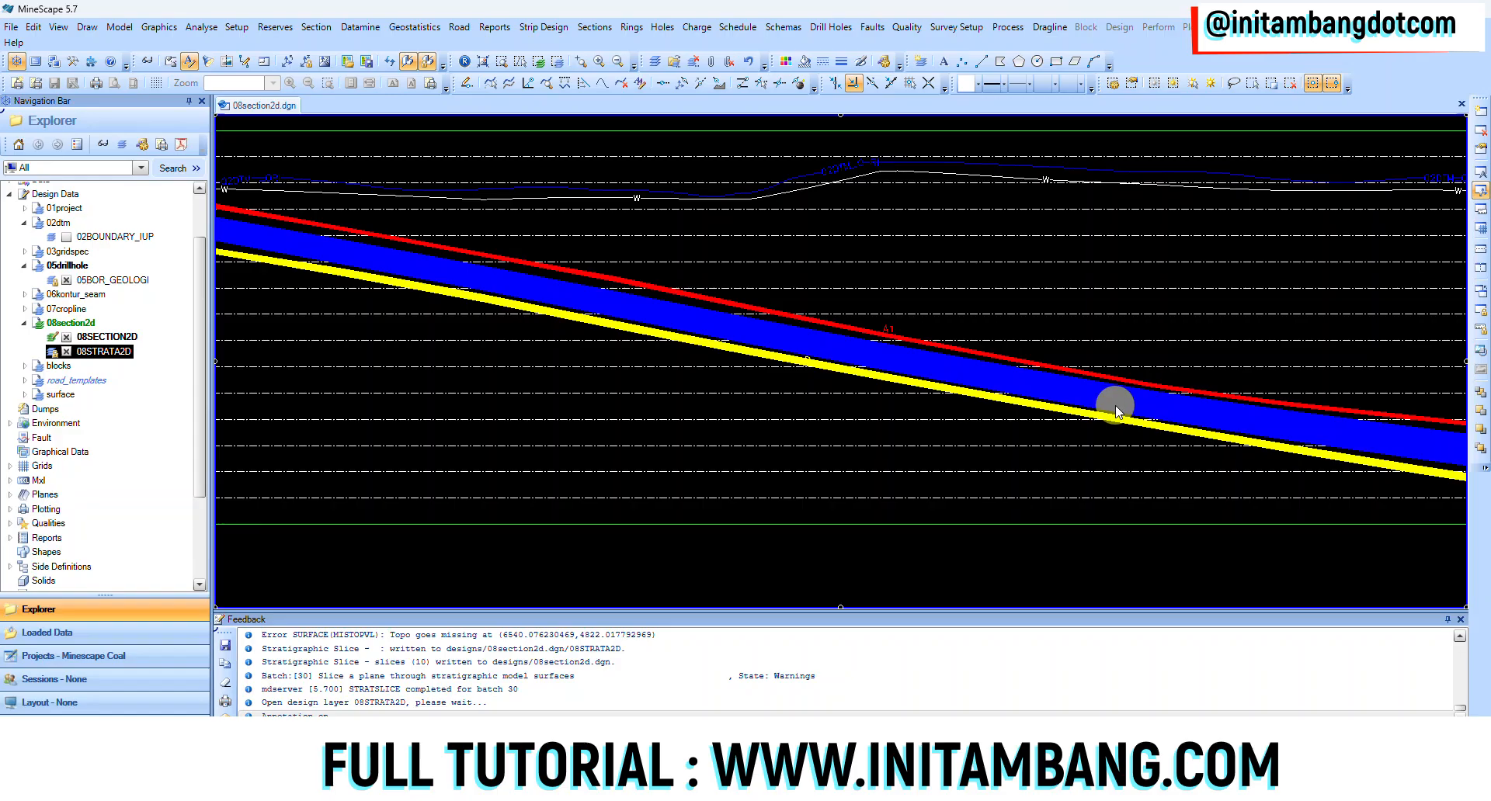
Look over the series of 2D sections in 08section2d and rotate the view about a point on one section.
scroll(963, 435, "down", 3)
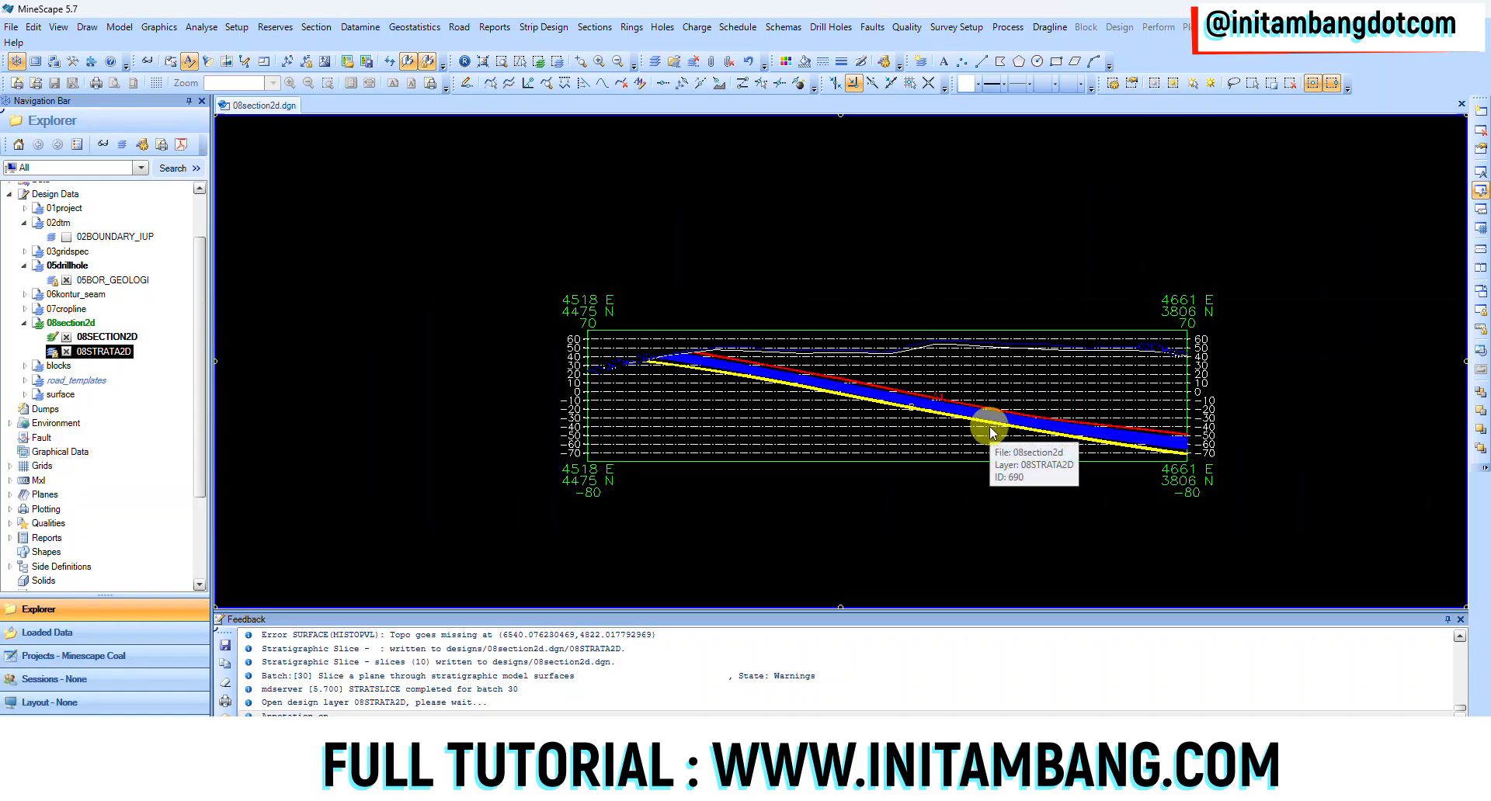
scroll(999, 428, "down", 3)
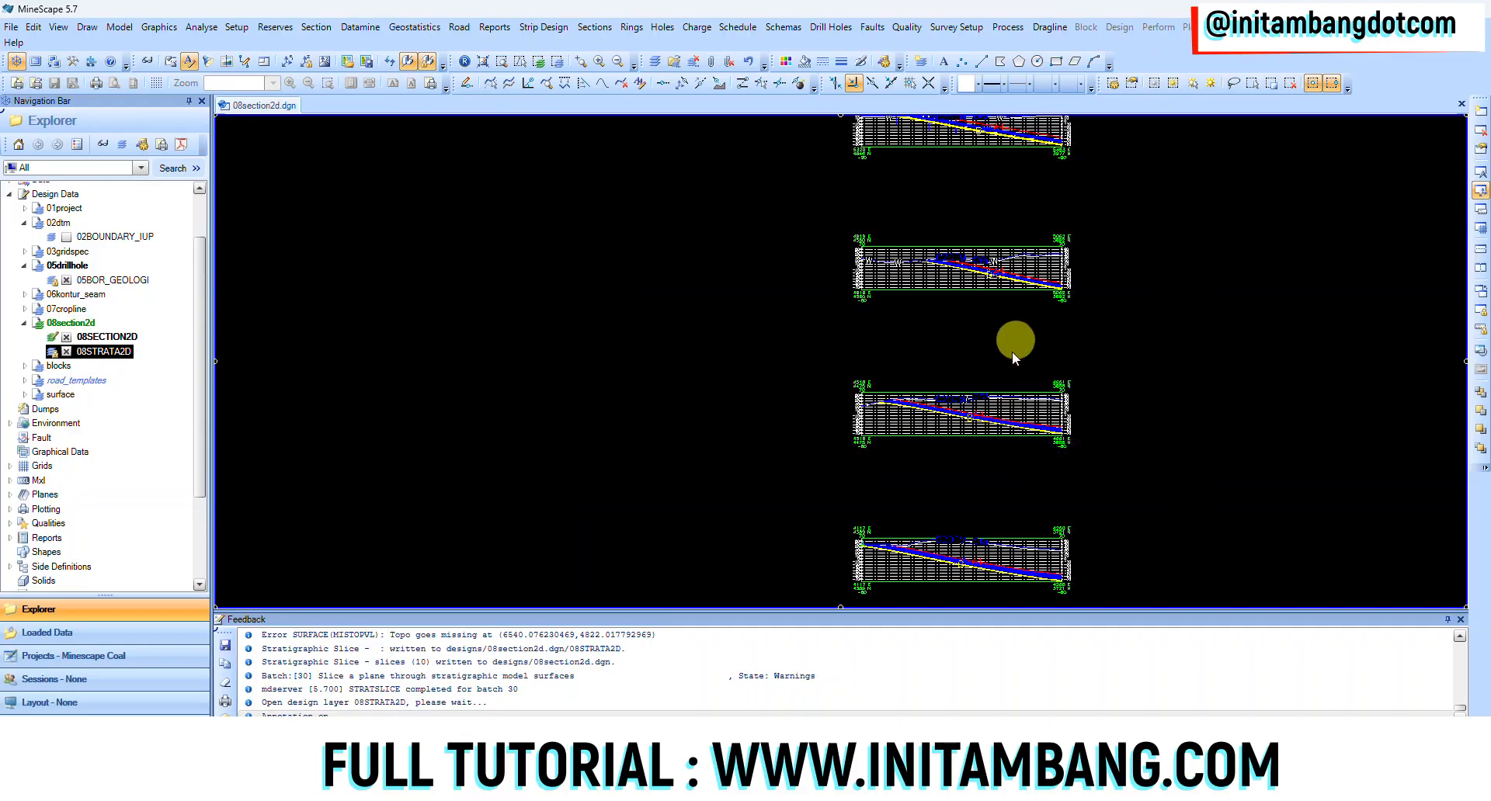
middle_click_drag(900, 347, 888, 399)
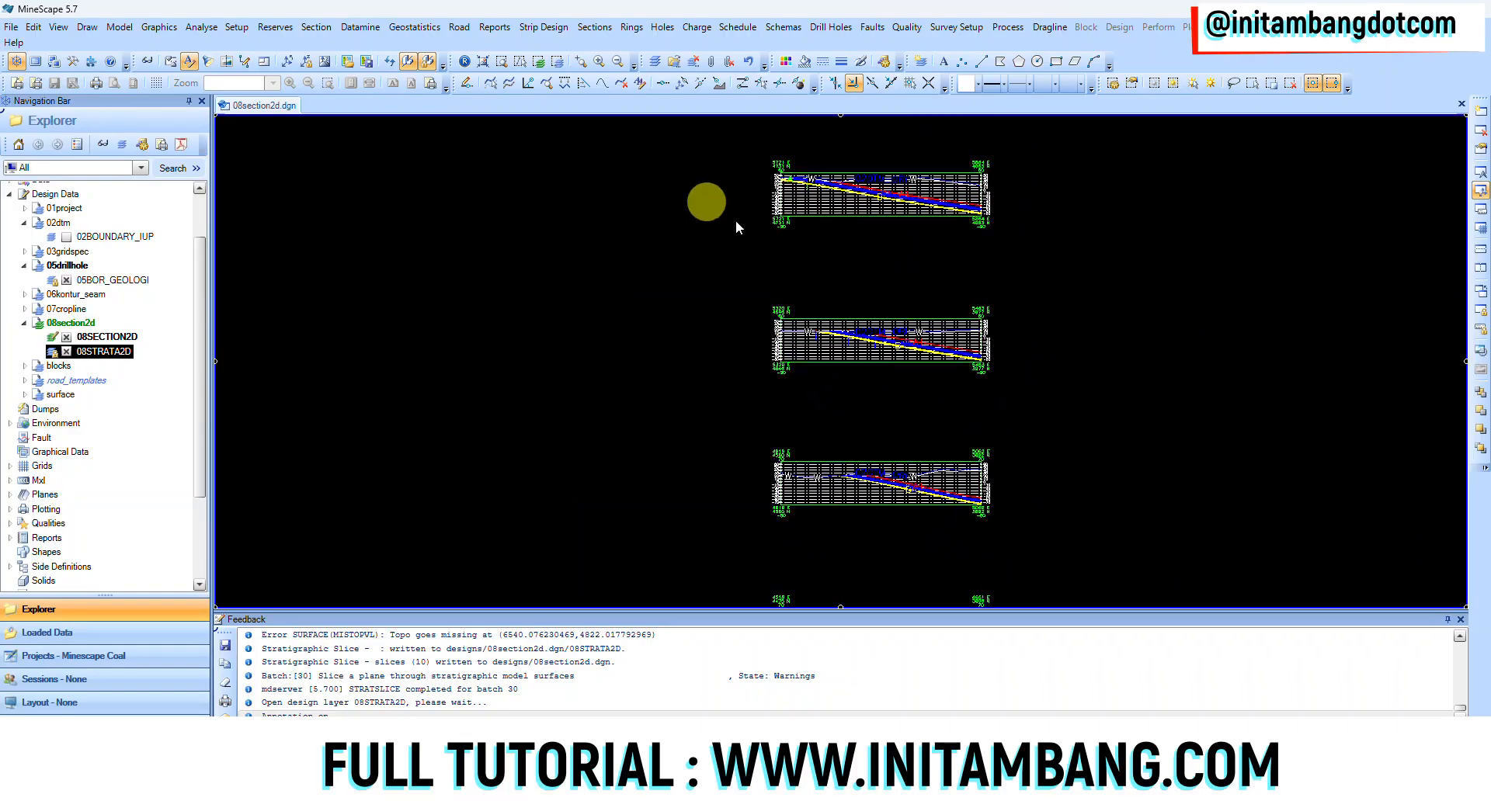
left_click(888, 325)
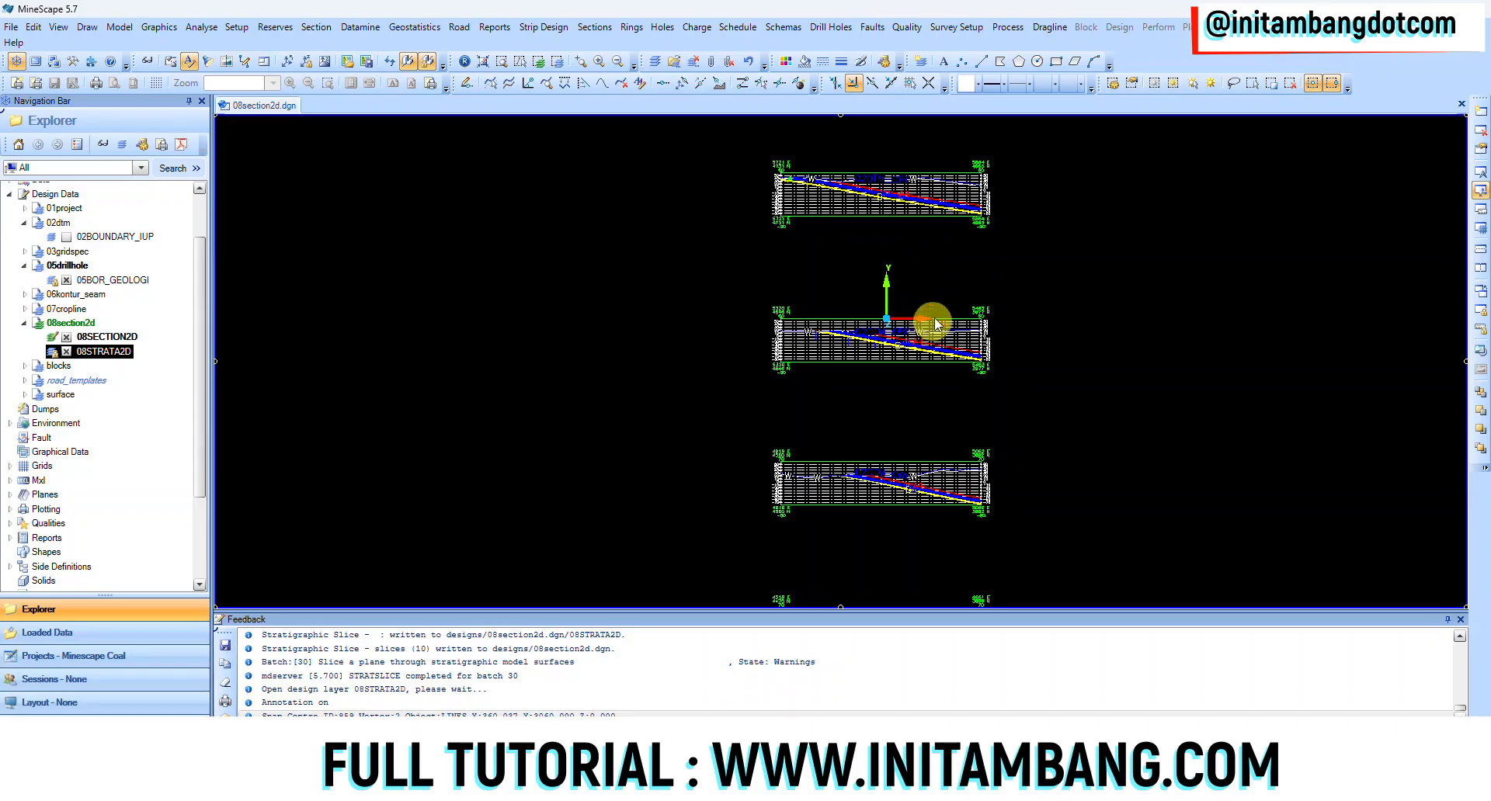
middle_click_drag(931, 308, 868, 235)
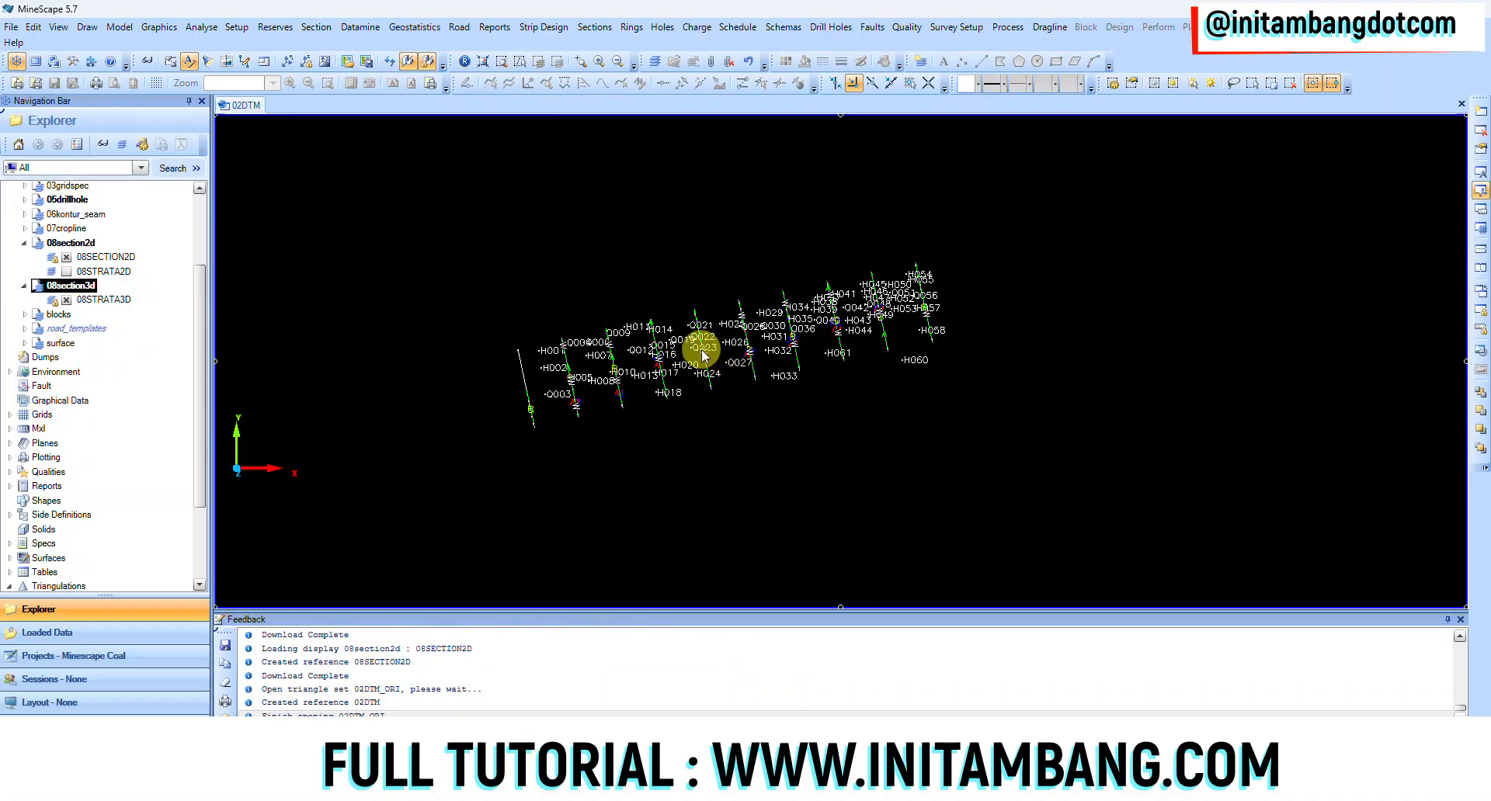
Tilt the model to view the sections in 3D and unload the 05BOR_GEOLOGI drill hole layer from the display.
middle_click_drag(697, 358, 699, 408)
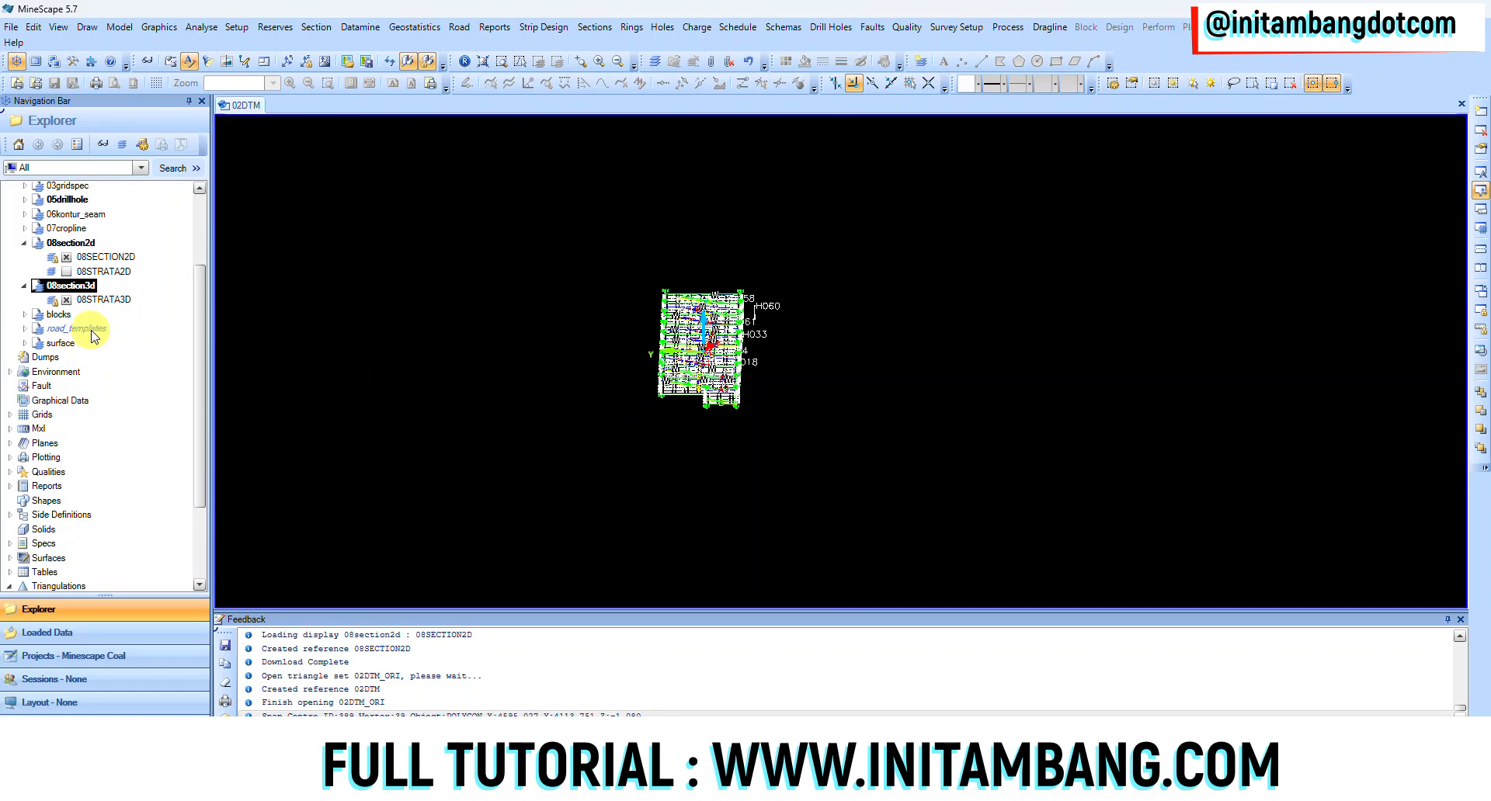
scroll(87, 315, "up", 3)
left_click(24, 318)
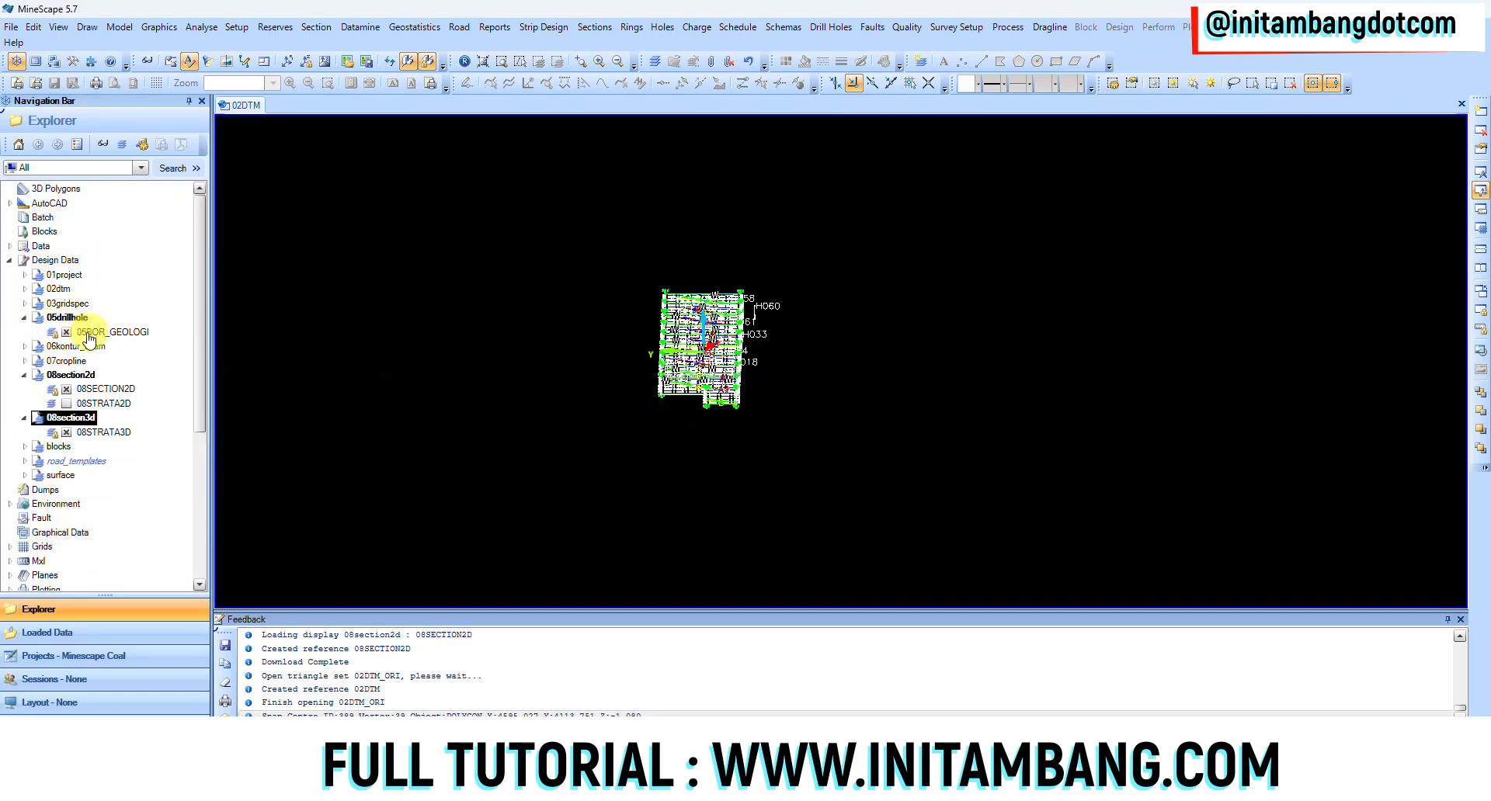
left_click(69, 332)
Examine the coal seams across the successive 08STRATA3D sections in the 3D view.
scroll(685, 376, "up", 5)
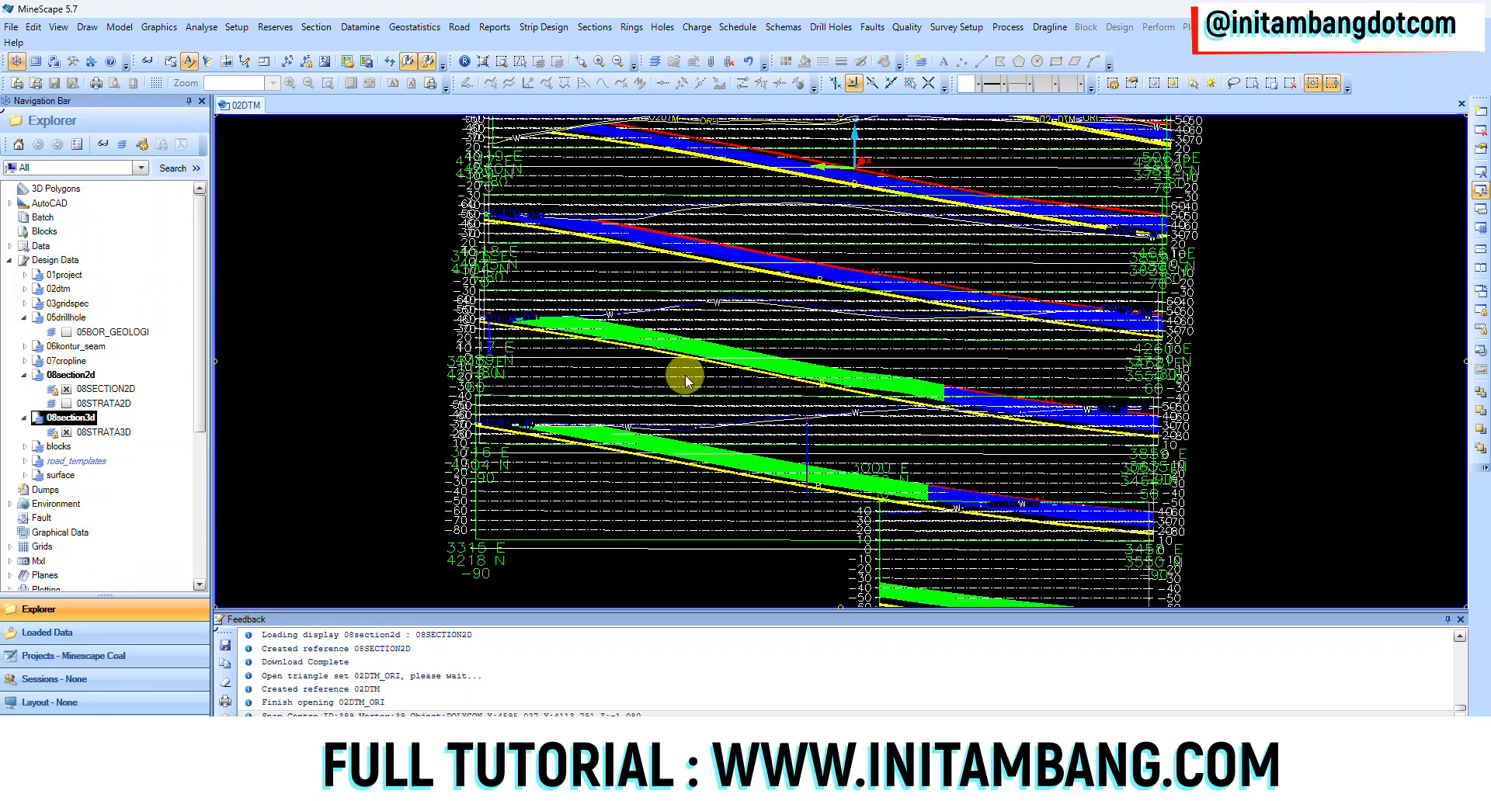
scroll(768, 349, "down", 5)
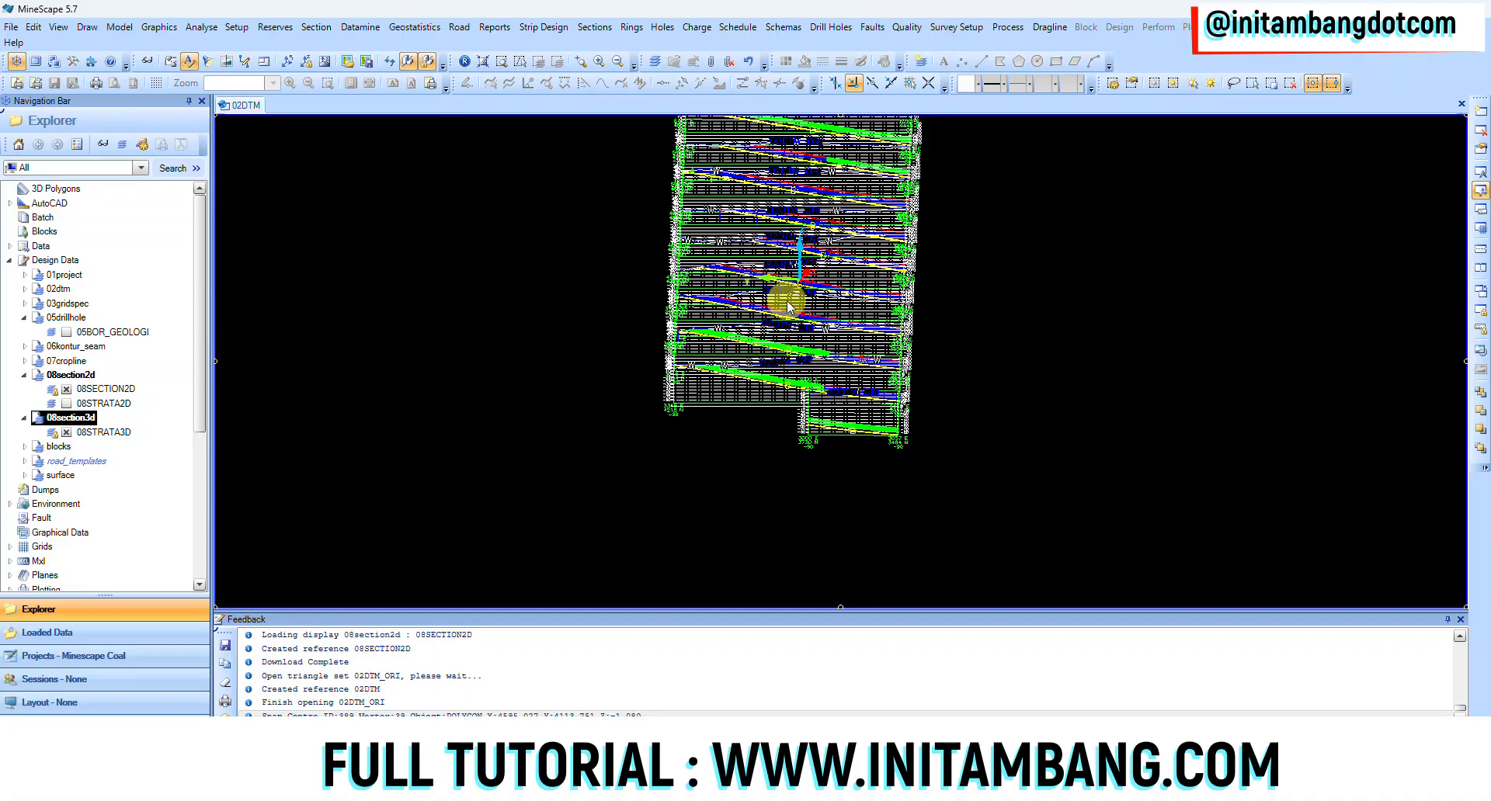
mouse_move(796, 326)
middle_mouse_down()
mouse_move(800, 291)
mouse_move(832, 306)
mouse_move(805, 303)
mouse_move(789, 323)
middle_mouse_up()
scroll(802, 268, "up", 3)
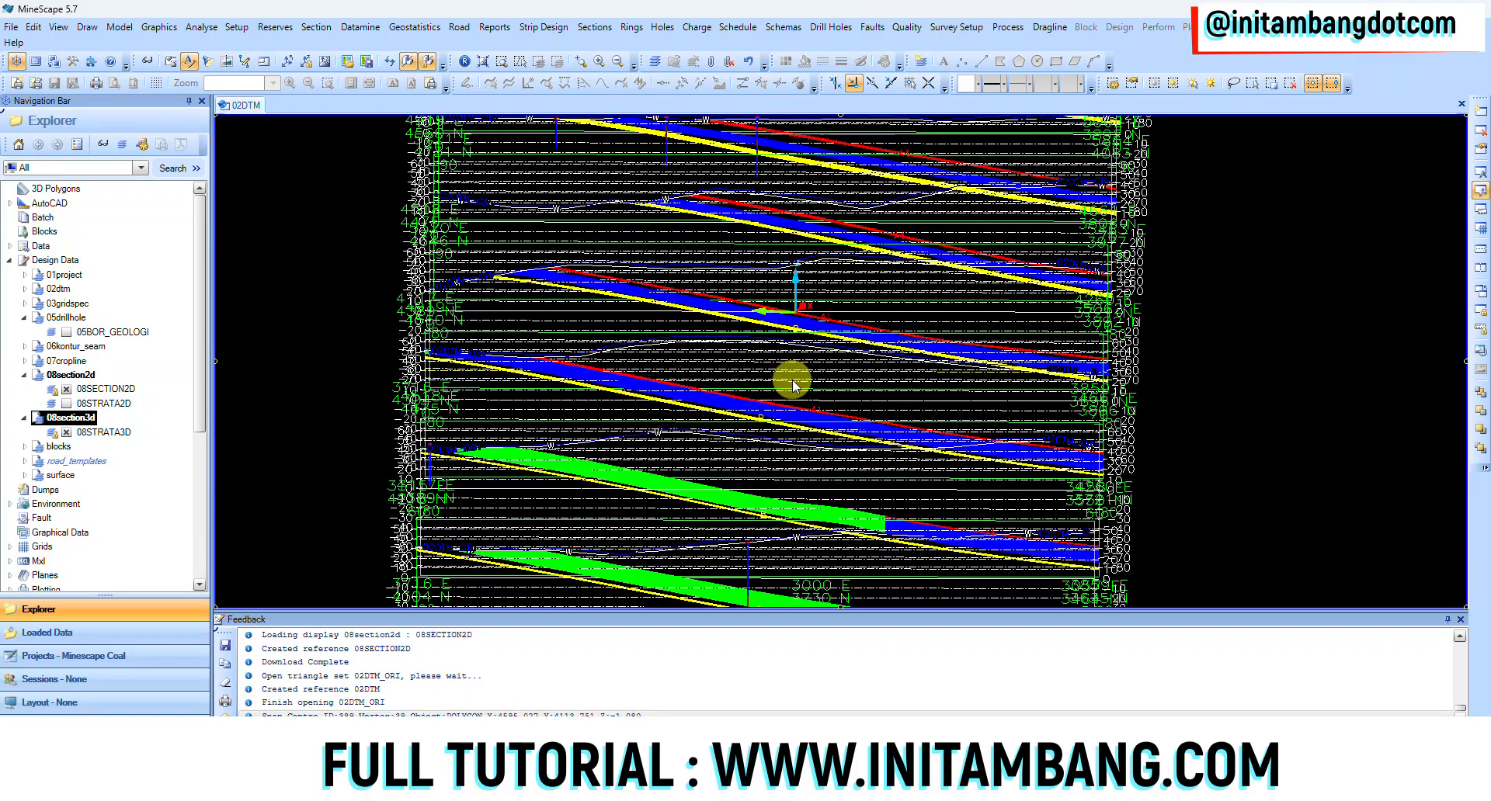
scroll(793, 385, "down", 3)
middle_click_drag(789, 390, 789, 392)
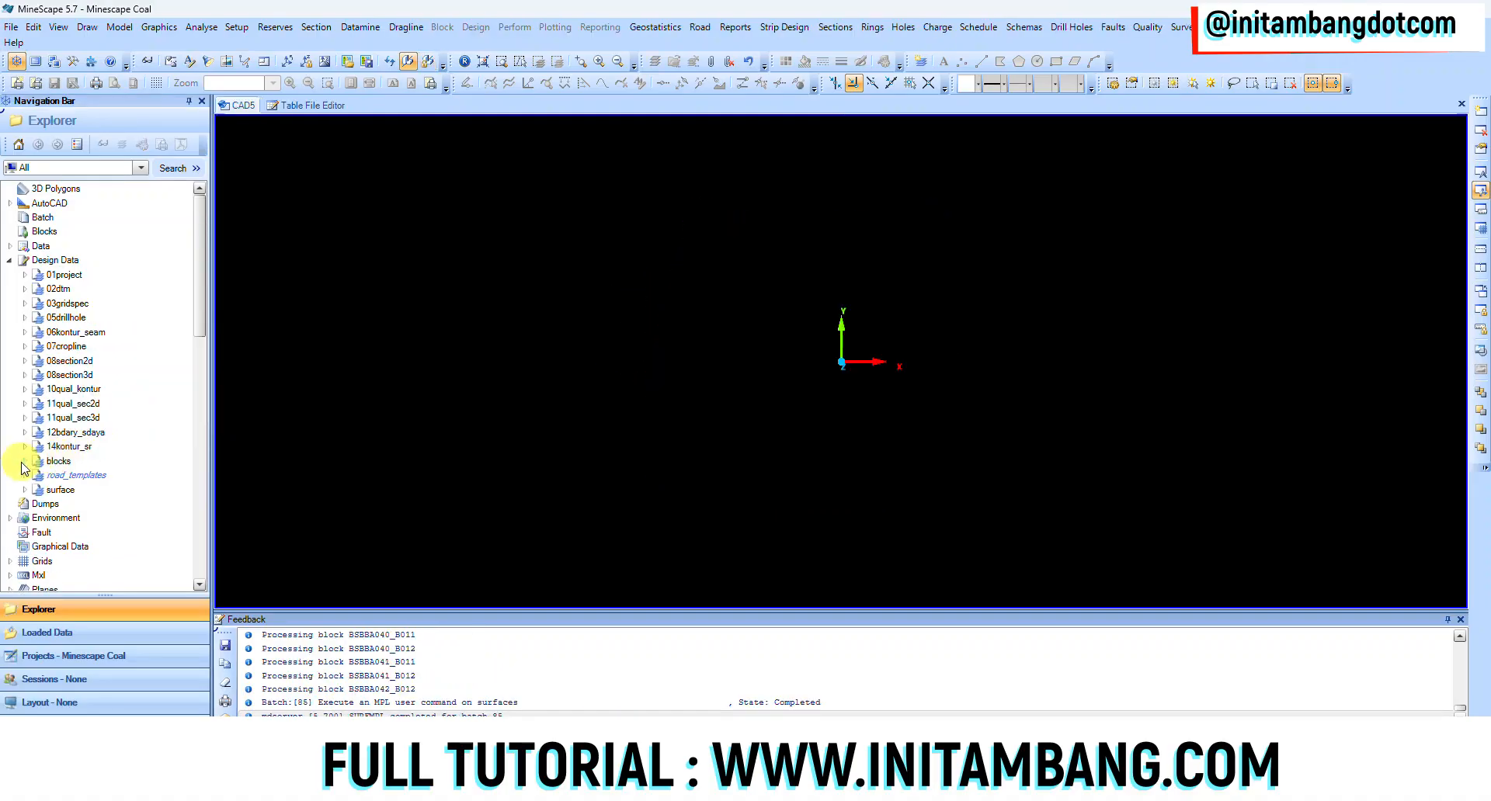
Load the 18RESGRAPH layer of the blocks design file and inspect the reserve label inside the red block.
left_click(24, 461)
scroll(148, 404, "down", 3)
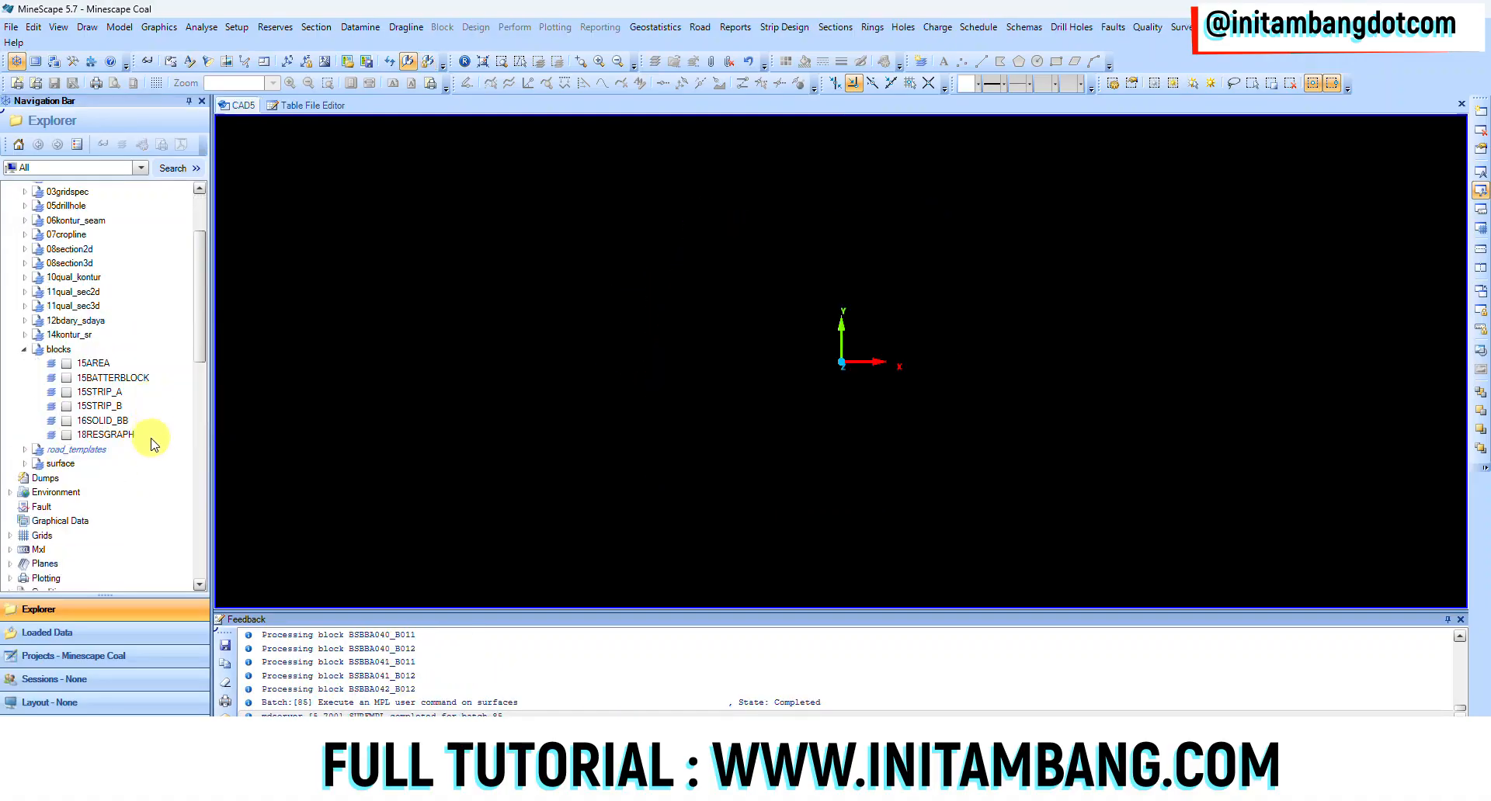
left_click(66, 435)
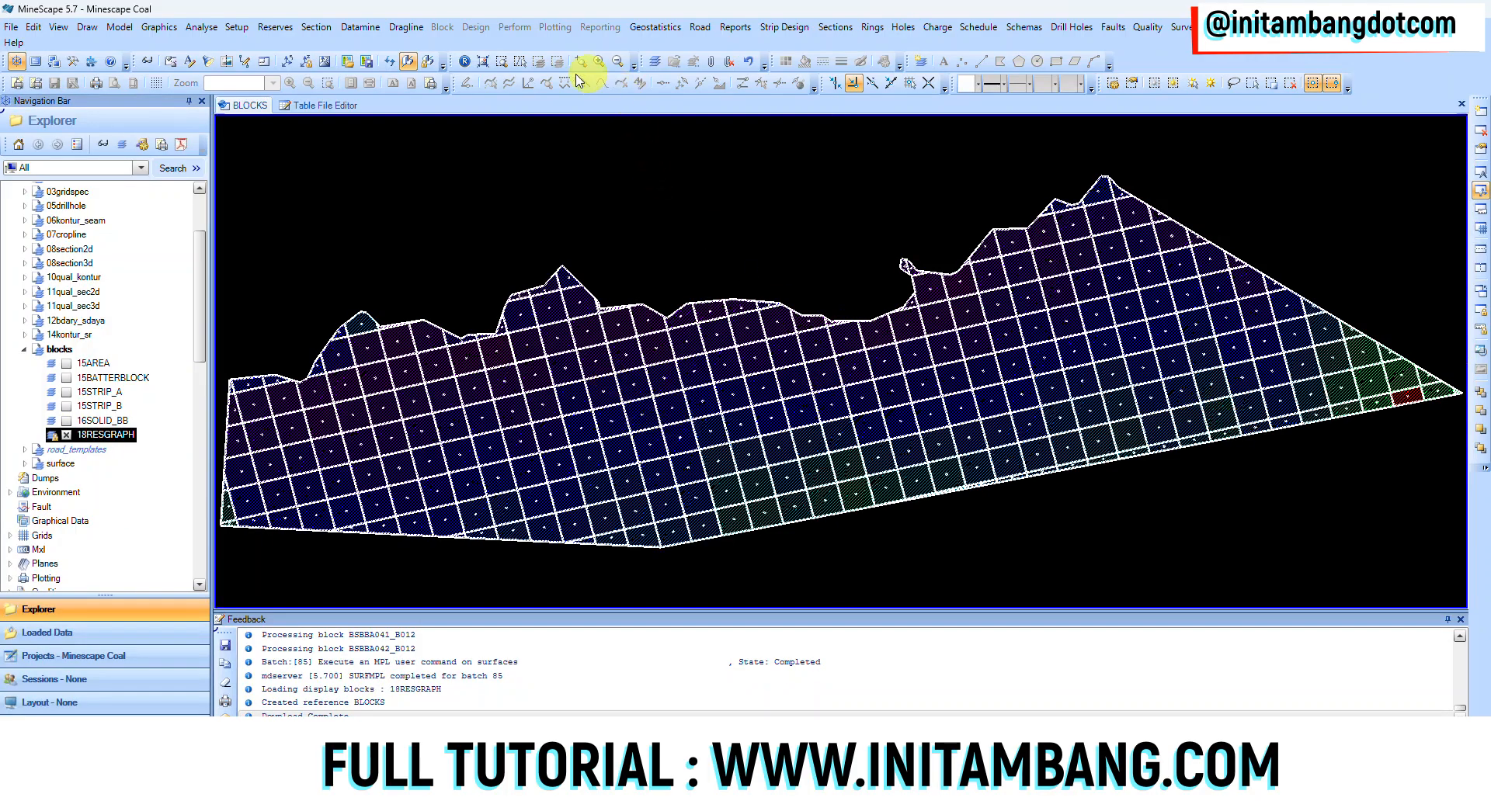
scroll(1367, 386, "up", 5)
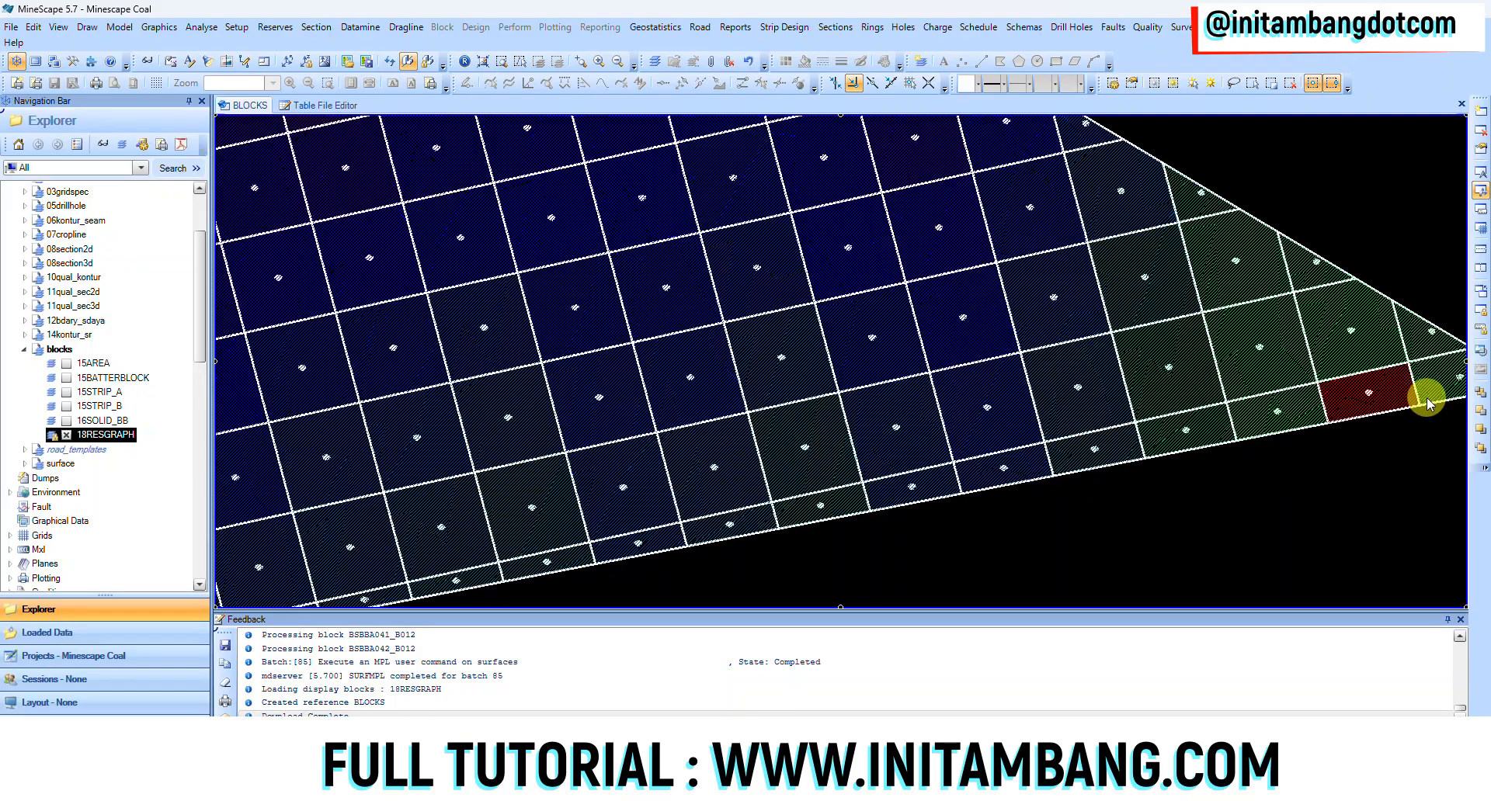
scroll(1102, 416, "up", 2)
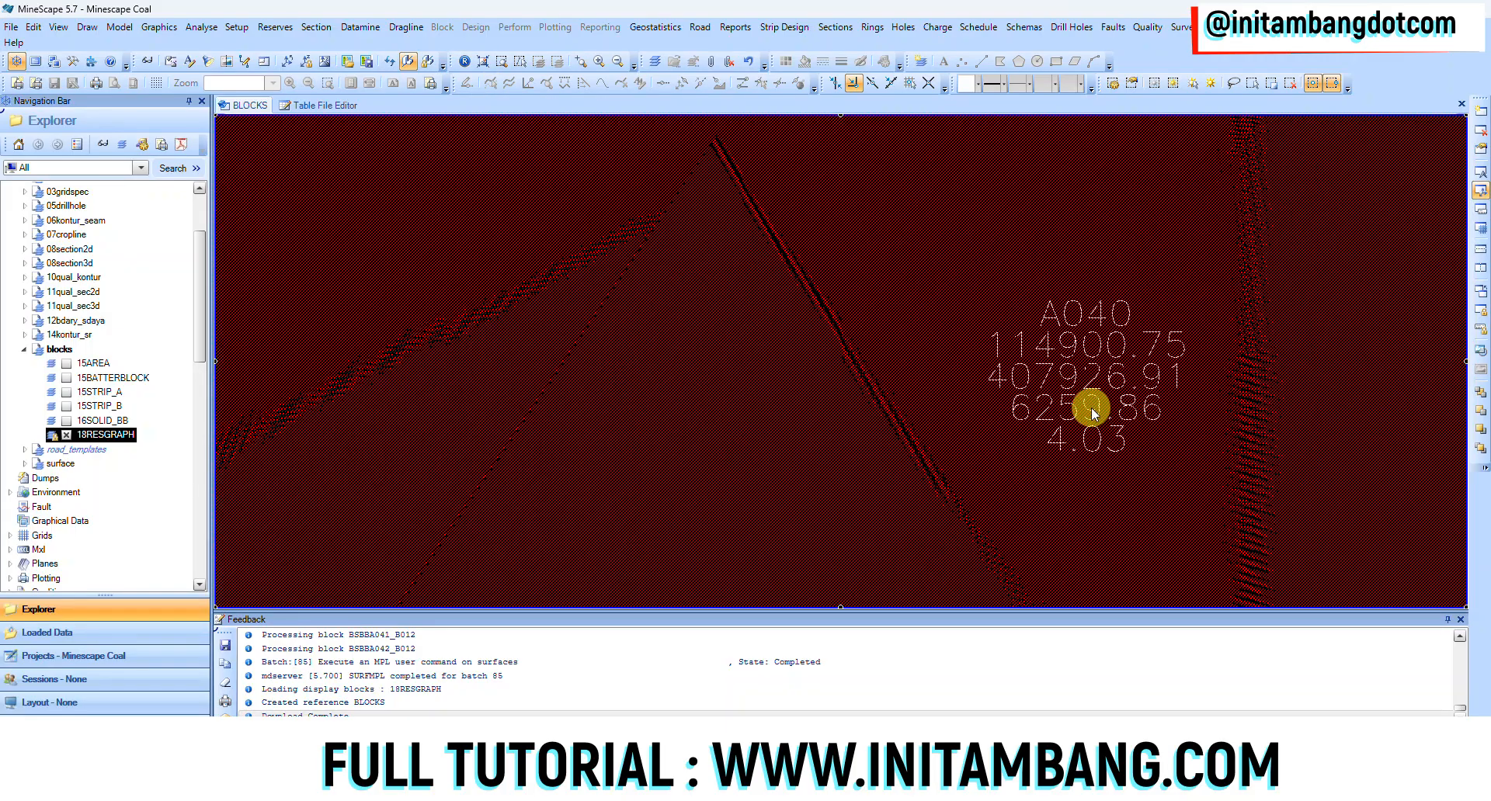
Examine and compare the reserve labels of the red block and the surrounding green and blue blocks in 18RESGRAPH.
scroll(1092, 407, "down", 2)
scroll(1098, 421, "up", 3)
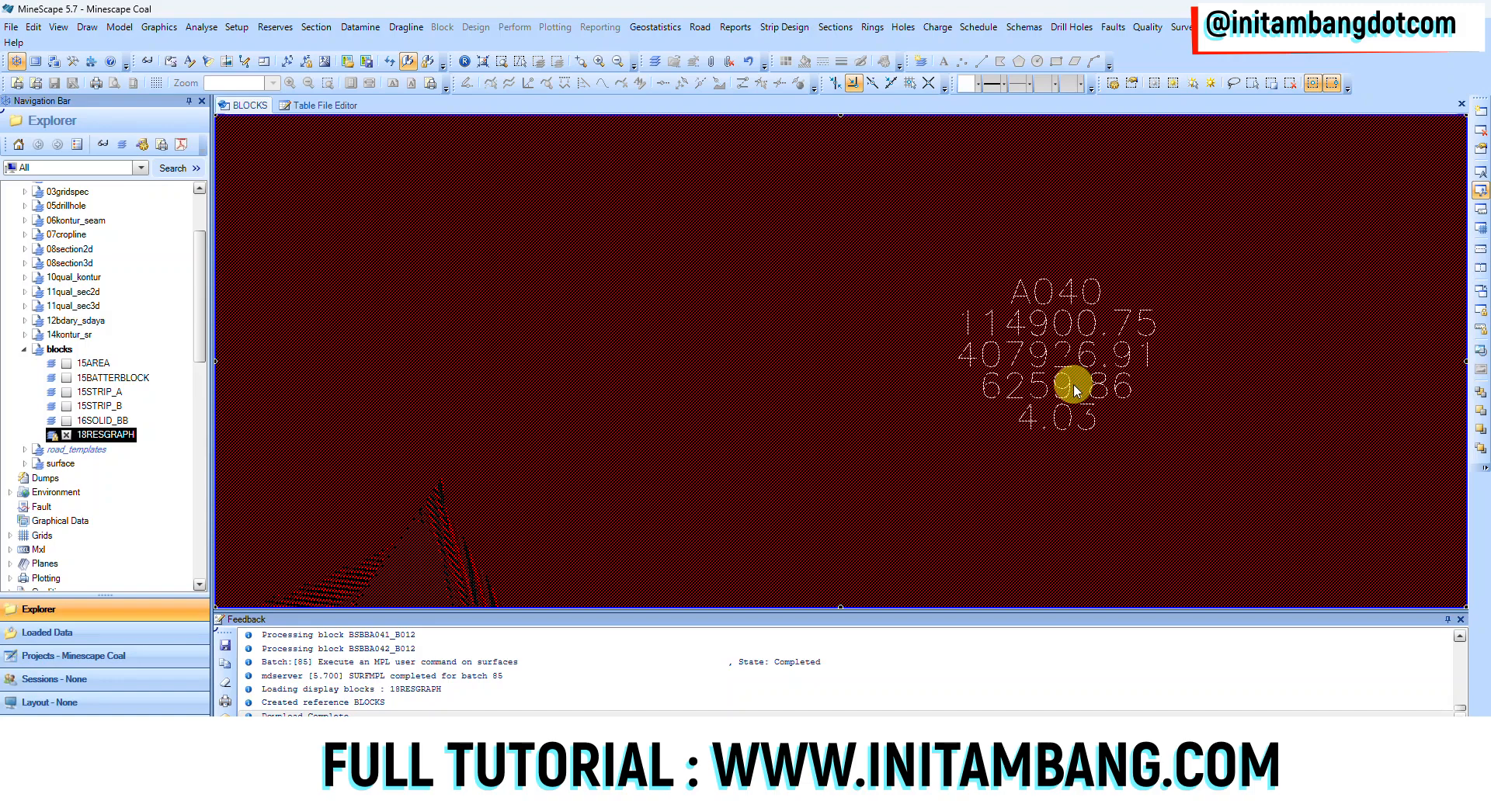
mouse_move(1056, 295)
scroll(1056, 385, "down", 4)
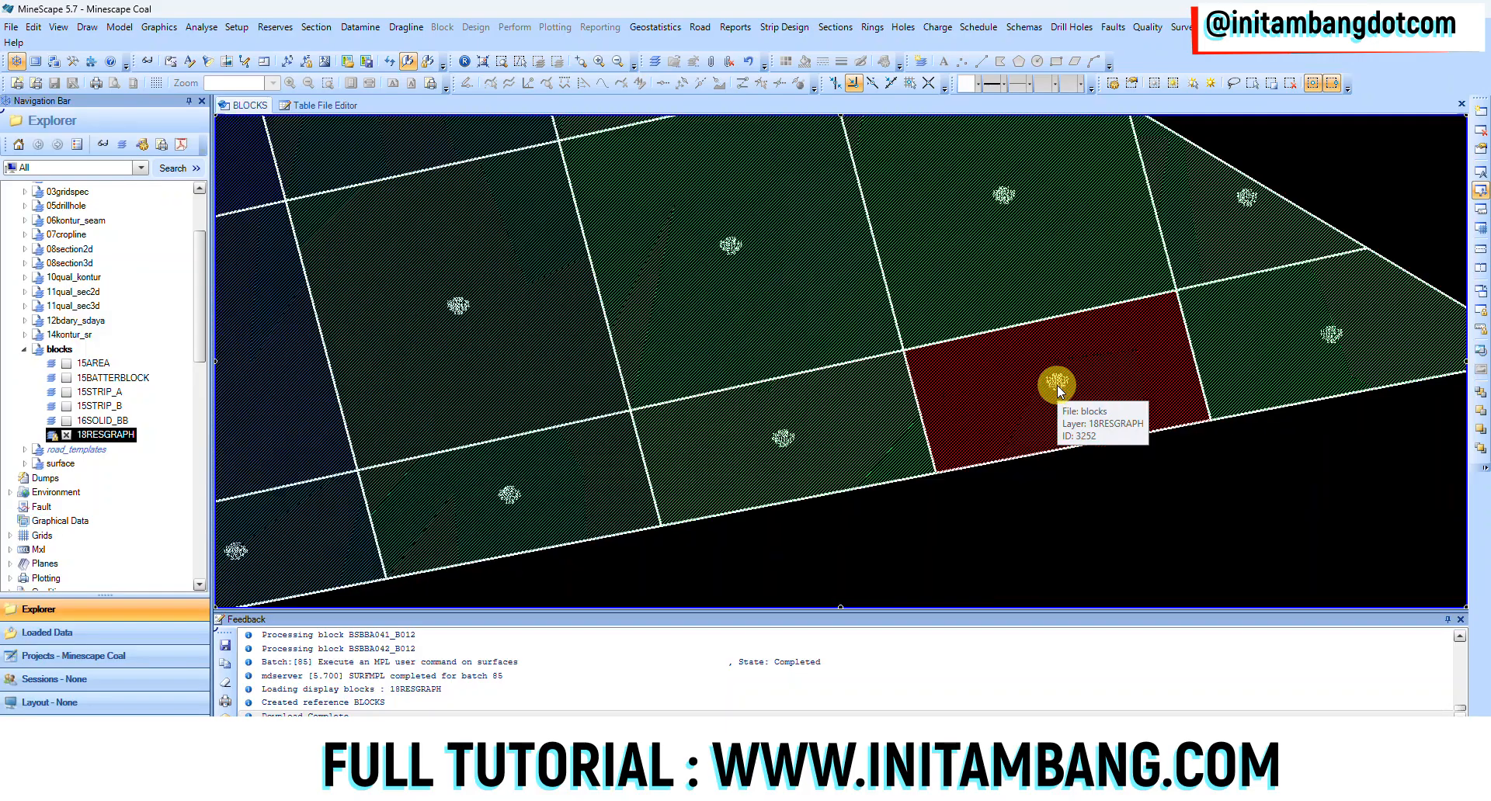
scroll(1012, 183, "down", 3)
scroll(1045, 262, "up", 8)
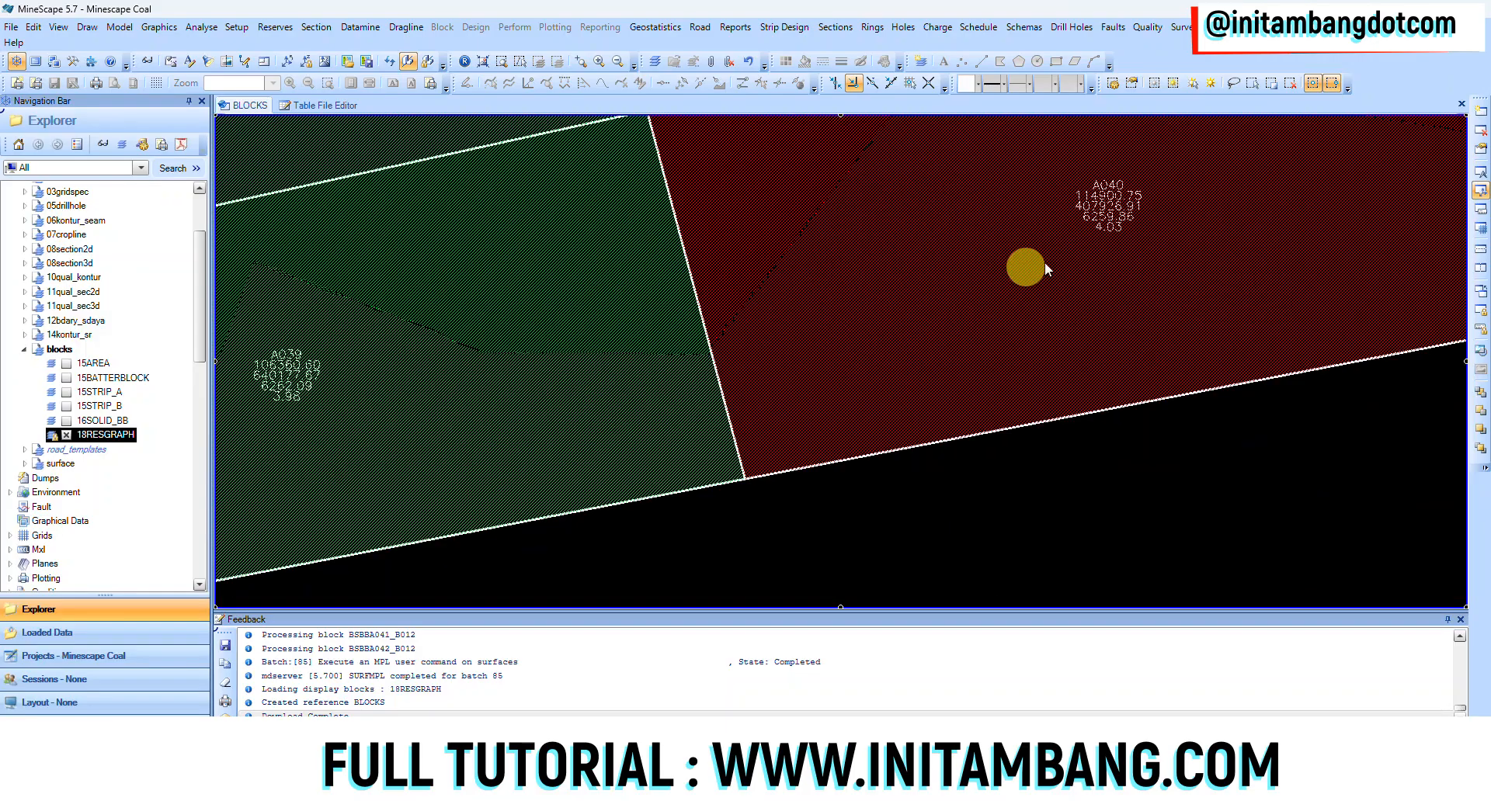
middle_click_drag(1043, 226, 1035, 378)
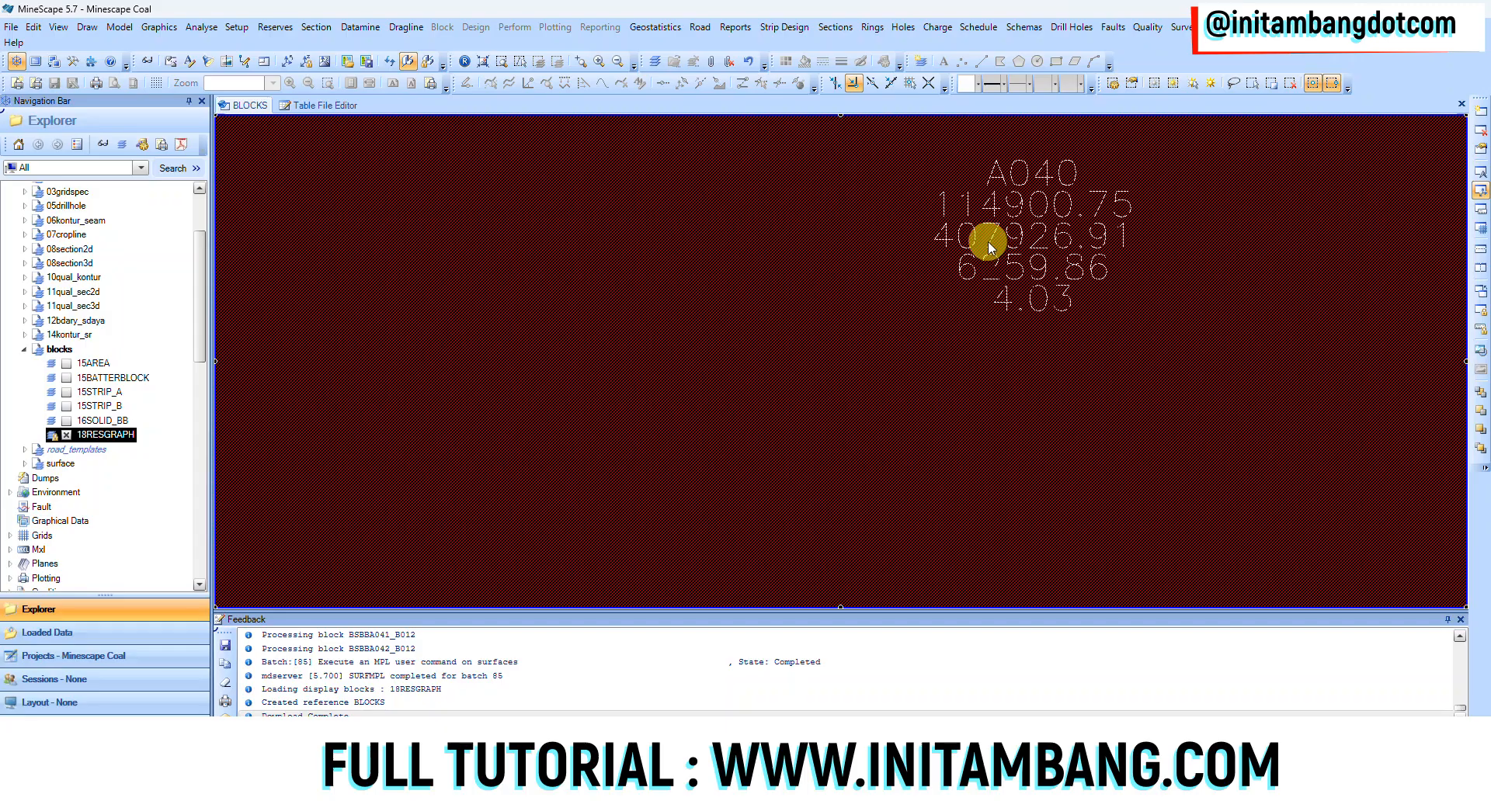
scroll(978, 240, "down", 6)
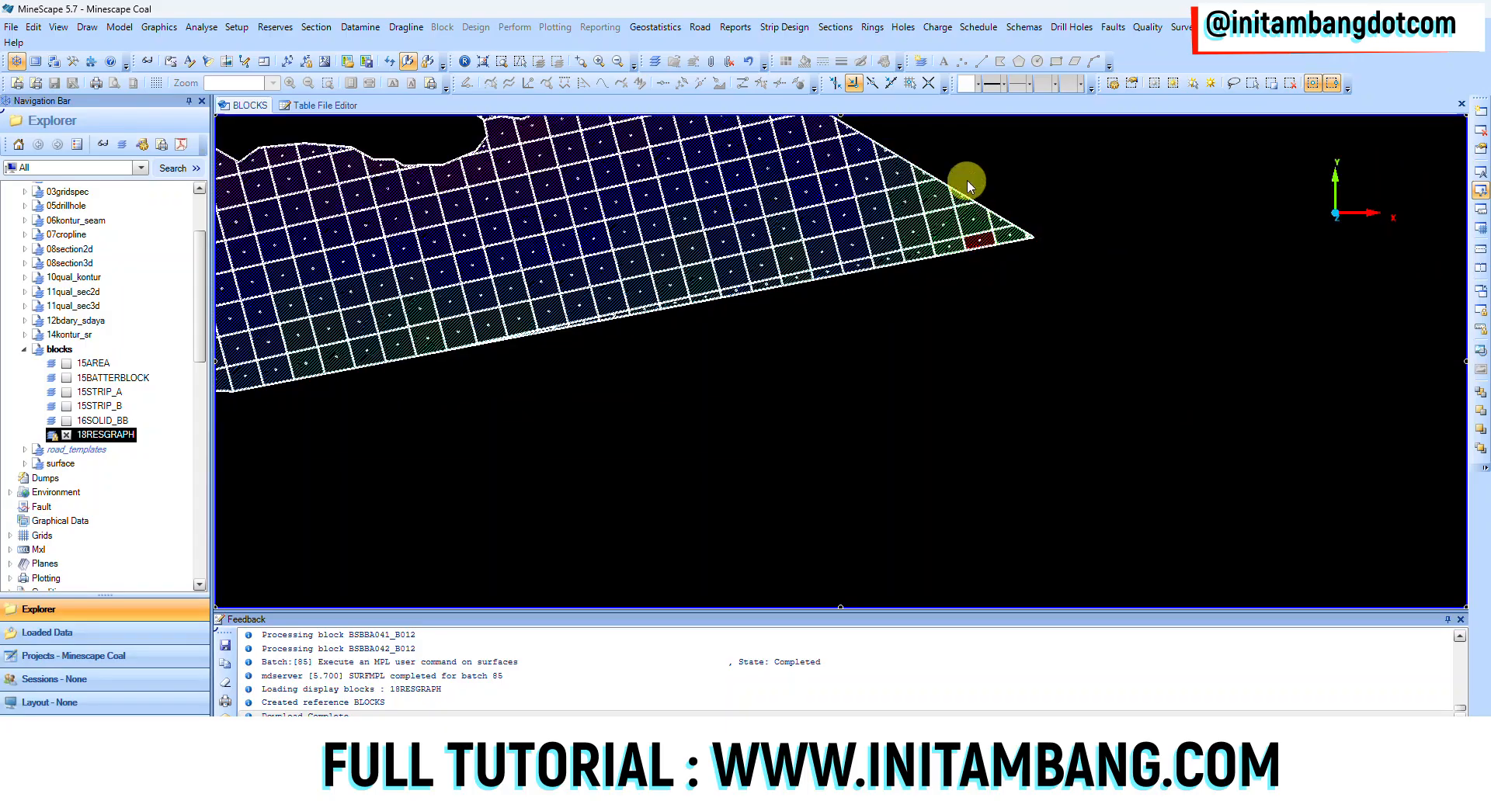
middle_click_drag(688, 245, 809, 243)
scroll(701, 385, "up", 8)
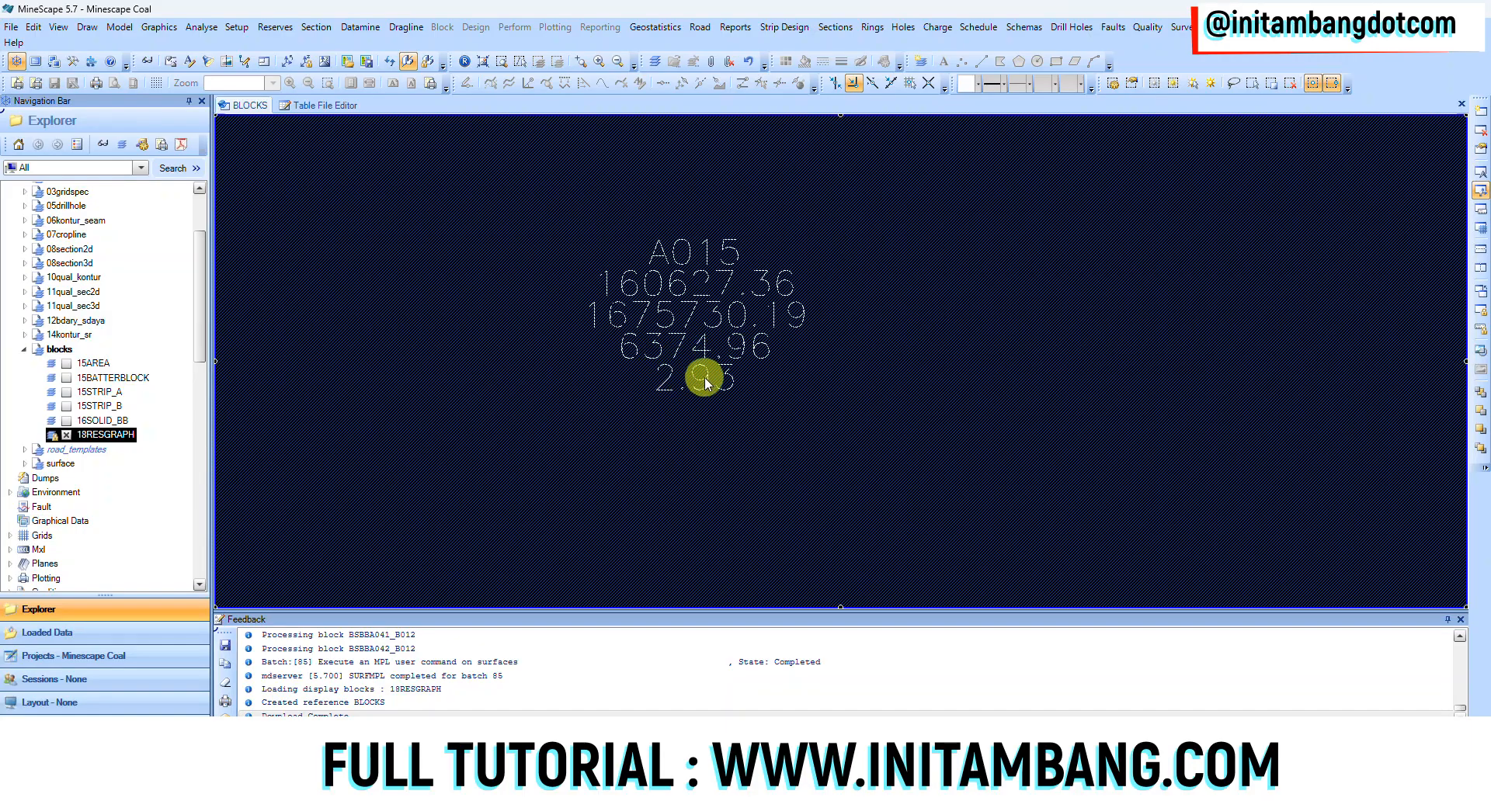
scroll(697, 381, "down", 5)
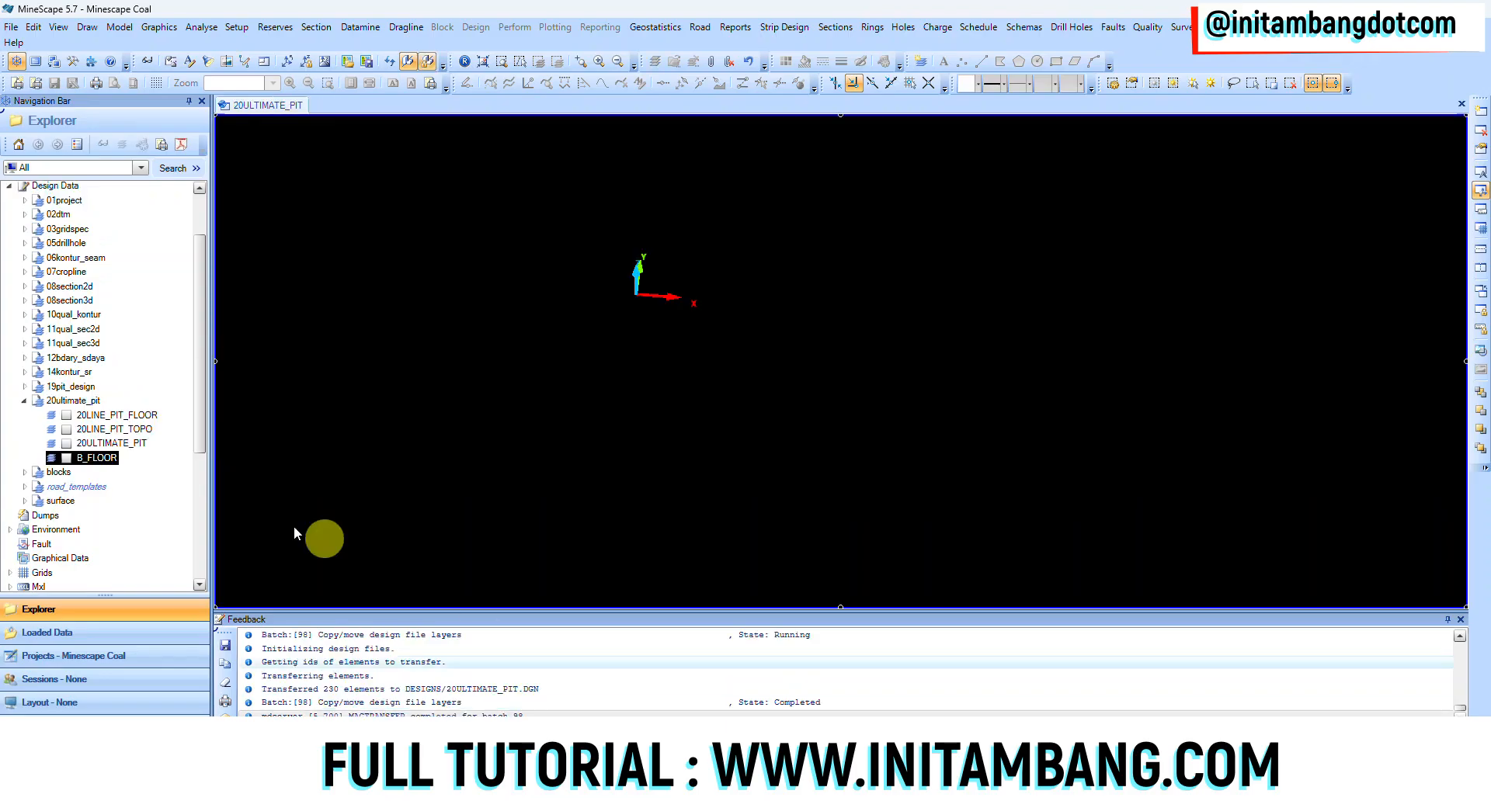
Load the 20ULTIMATE_PIT layer of the 20ultimate_pit design file and view the pit design in plan and 3D.
left_click(66, 443)
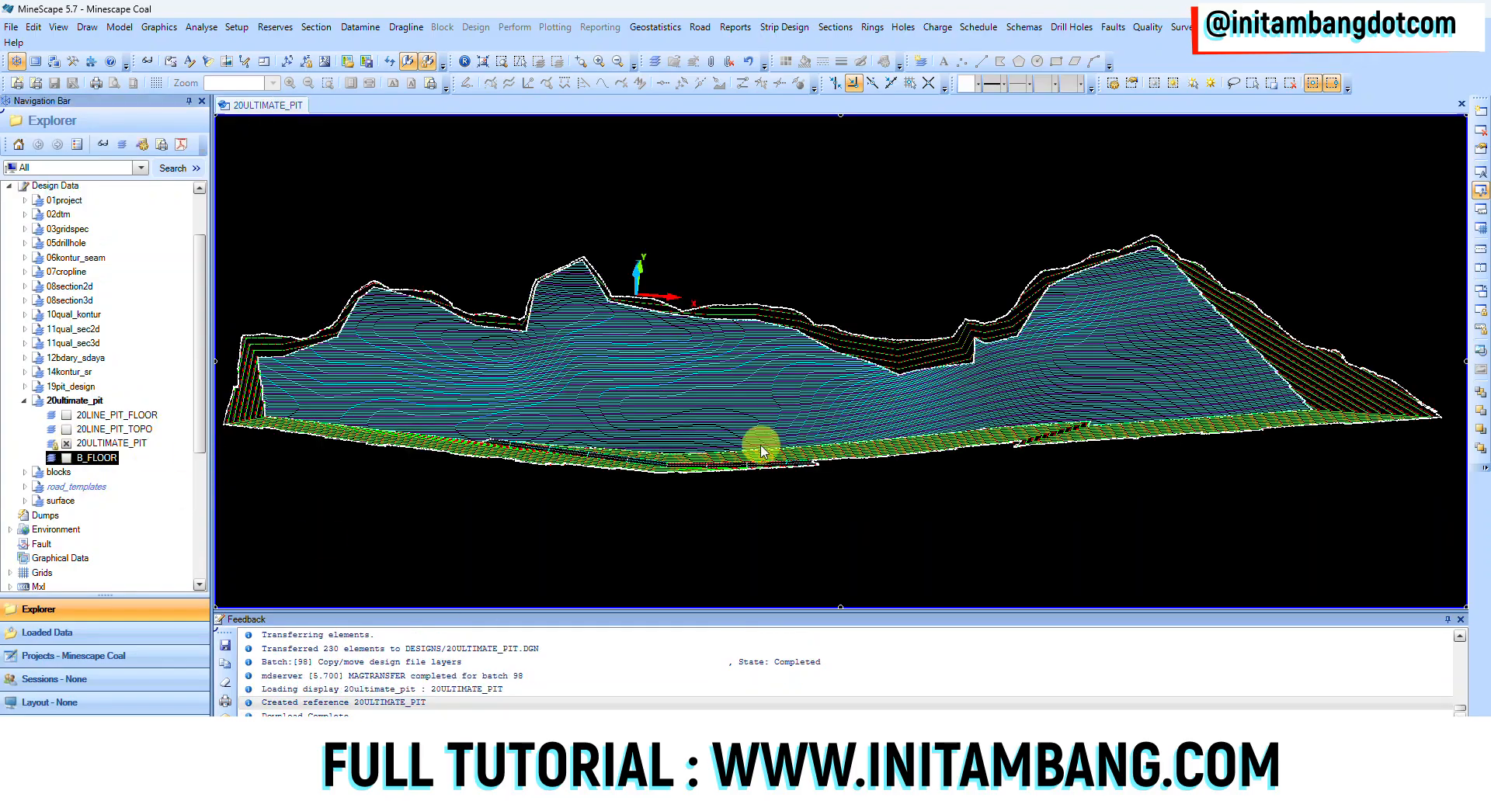
middle_click_drag(746, 457, 813, 419)
left_click(479, 77)
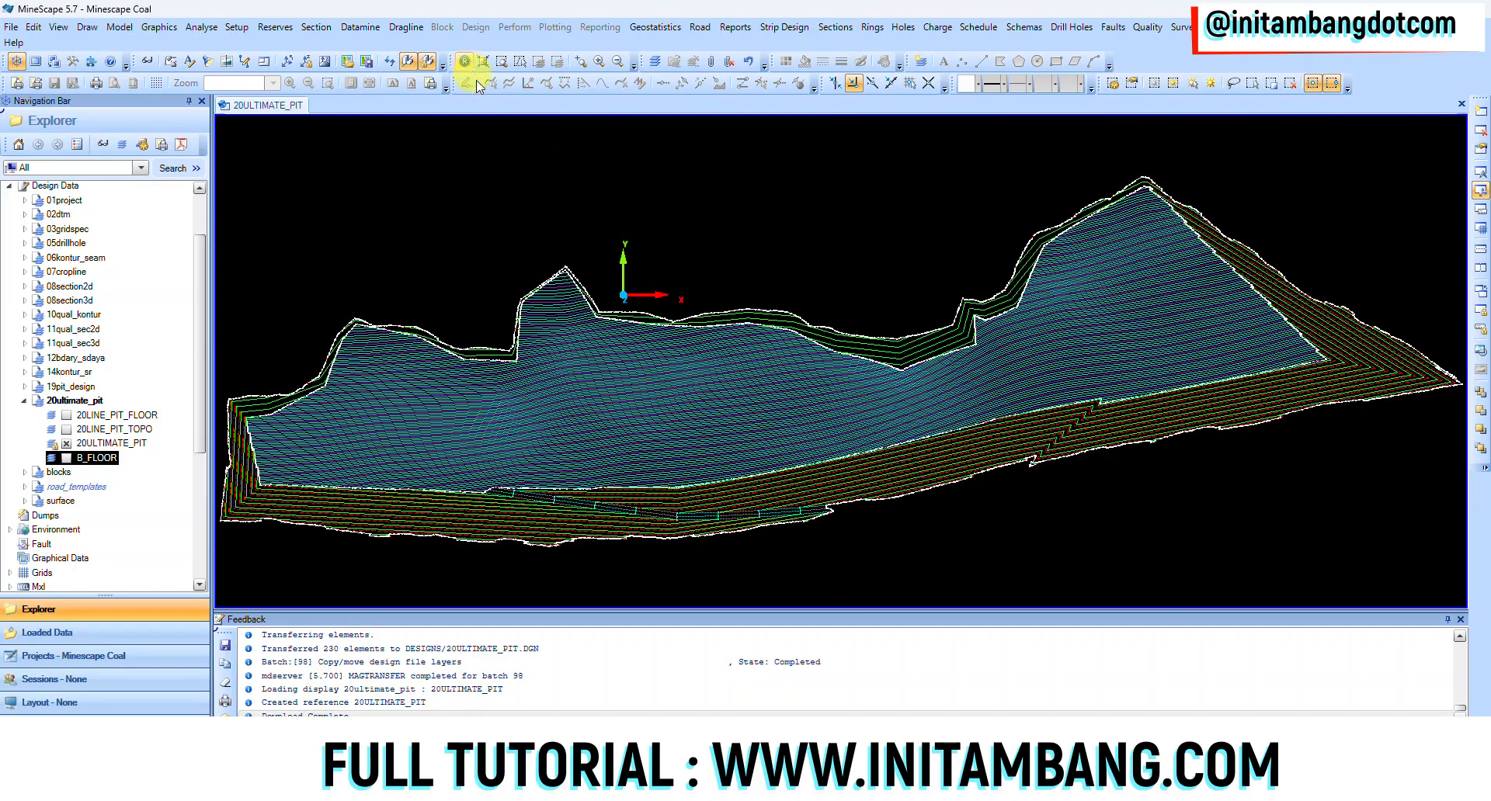
scroll(738, 398, "up", 3)
middle_click_drag(737, 398, 713, 373)
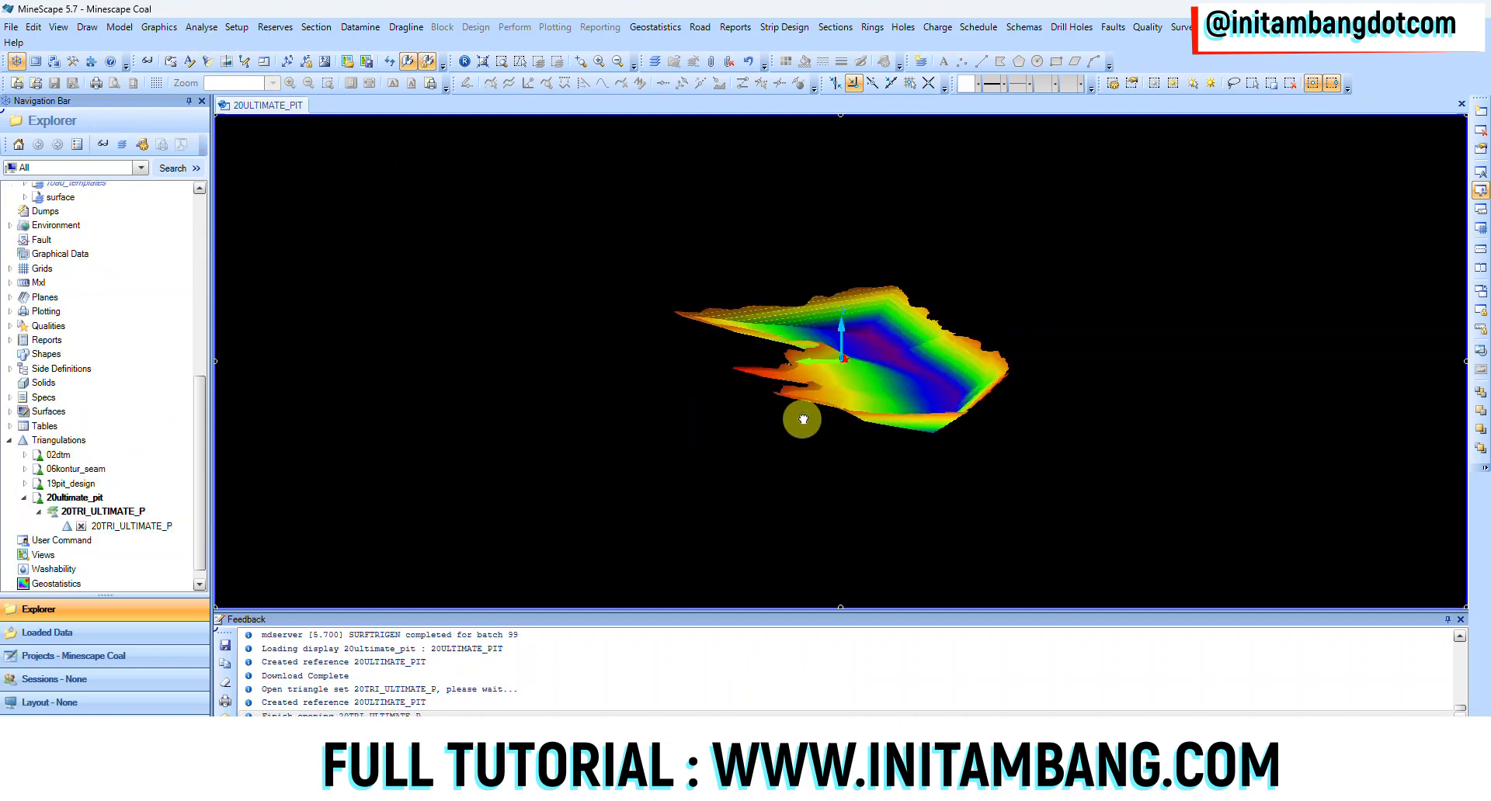
Examine the elevation-coloured 20TRI_ULTIMATE_P triangulation of the ultimate pit from different angles.
middle_click_drag(709, 416, 807, 398)
scroll(807, 376, "up", 3)
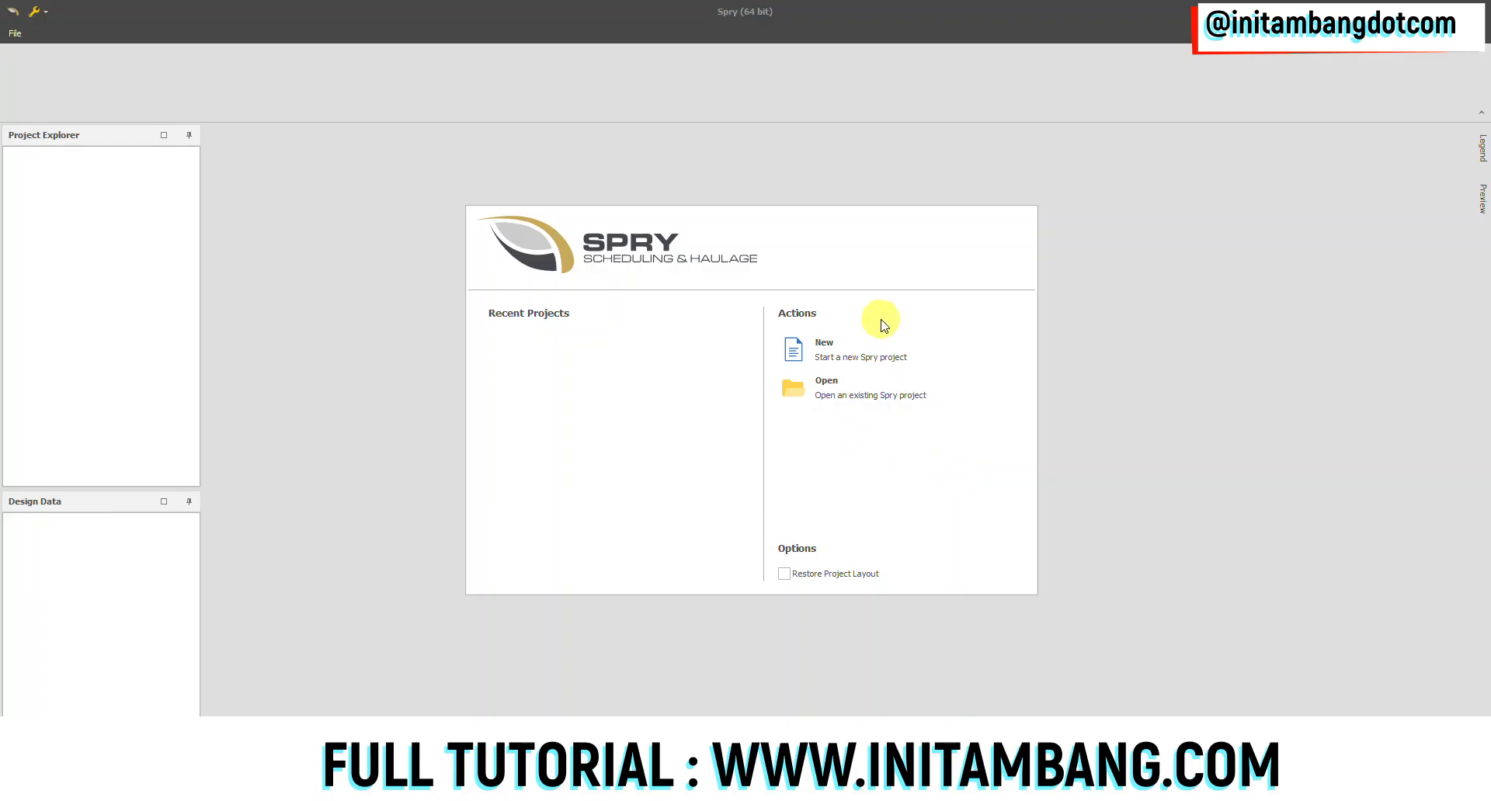
In Spry, start a new project and create a folder named Spry Coal inside D:\Udemy for it.
left_click(837, 348)
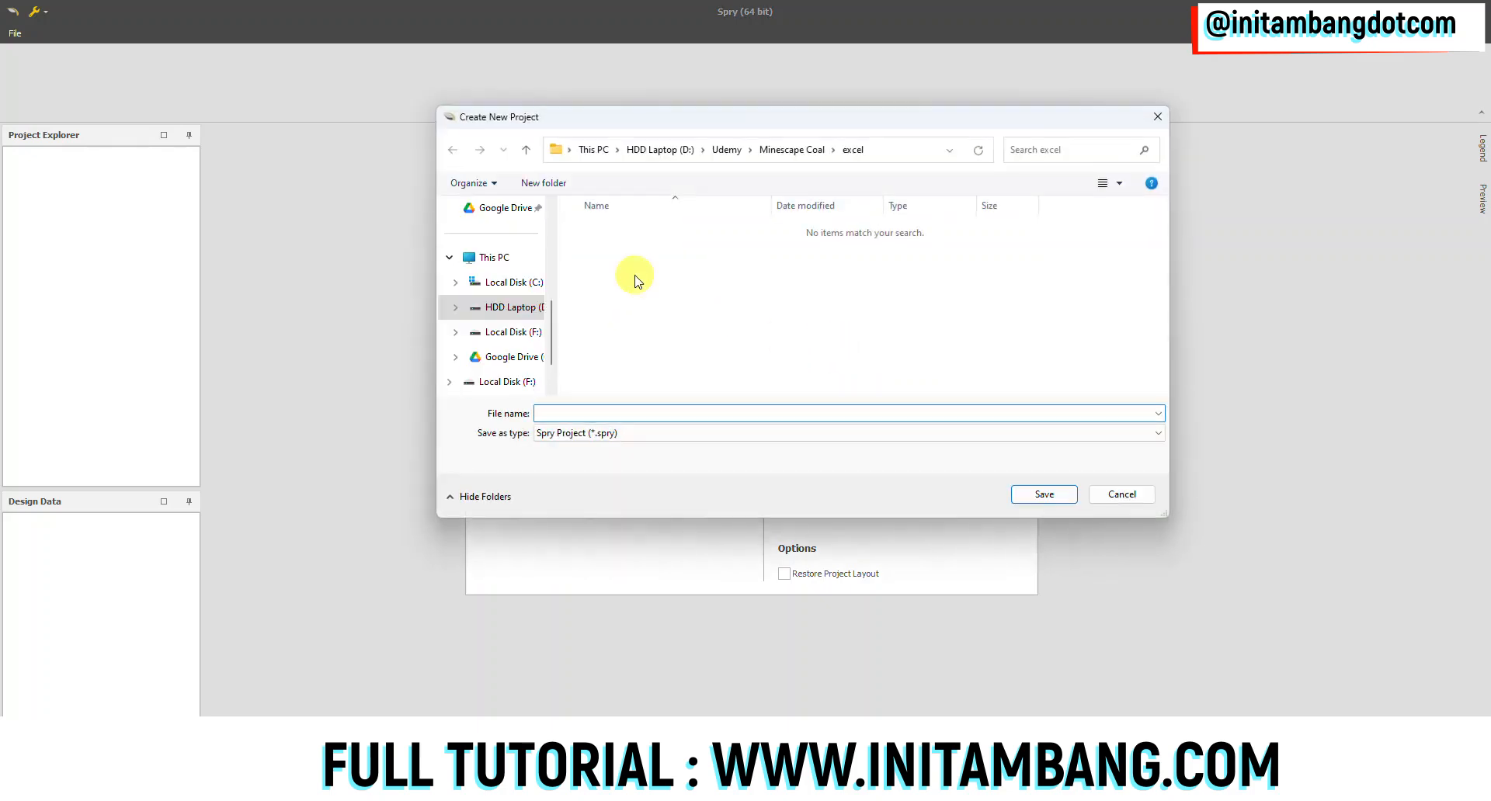
left_click(724, 149)
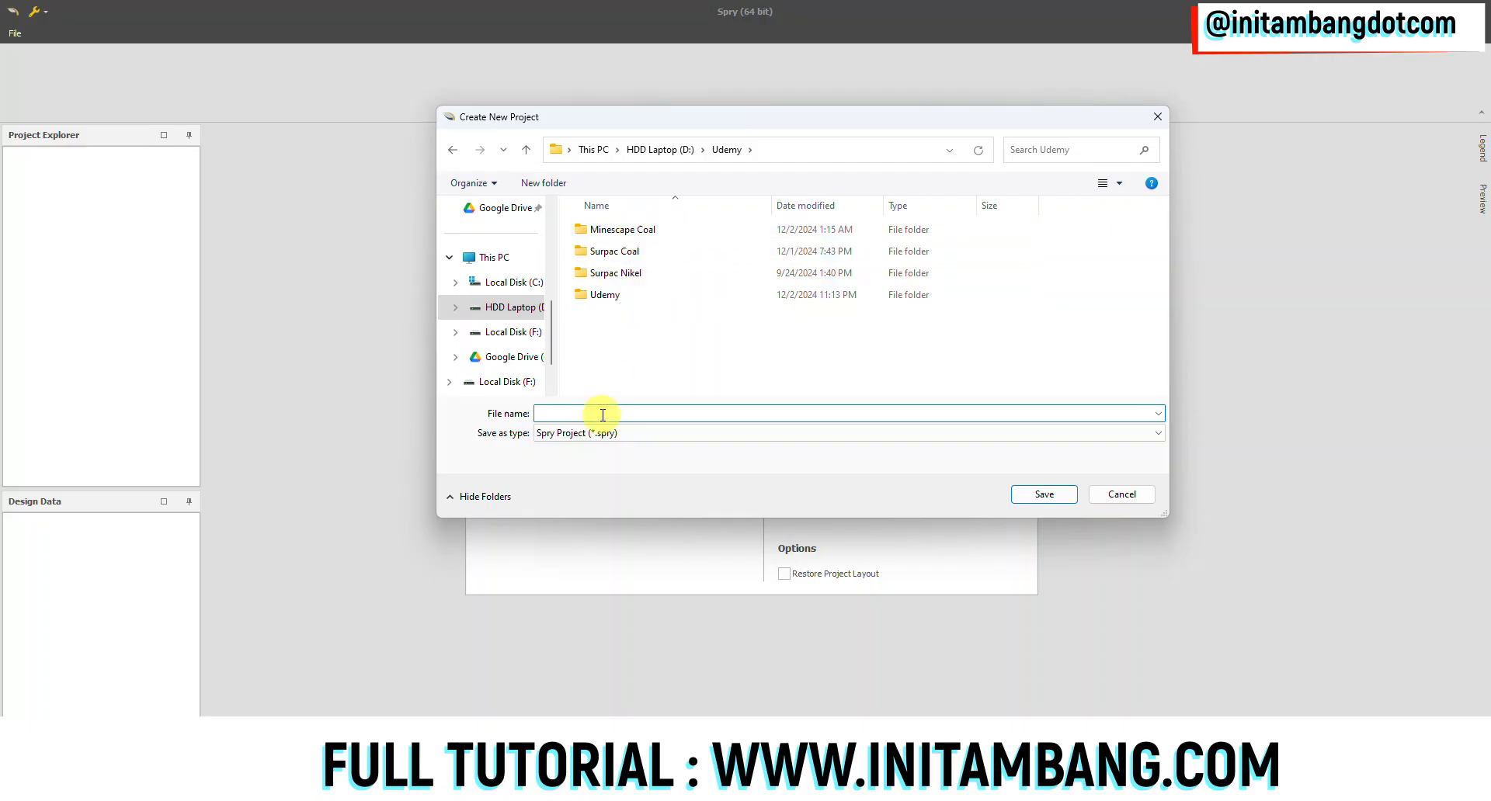
left_click(543, 182)
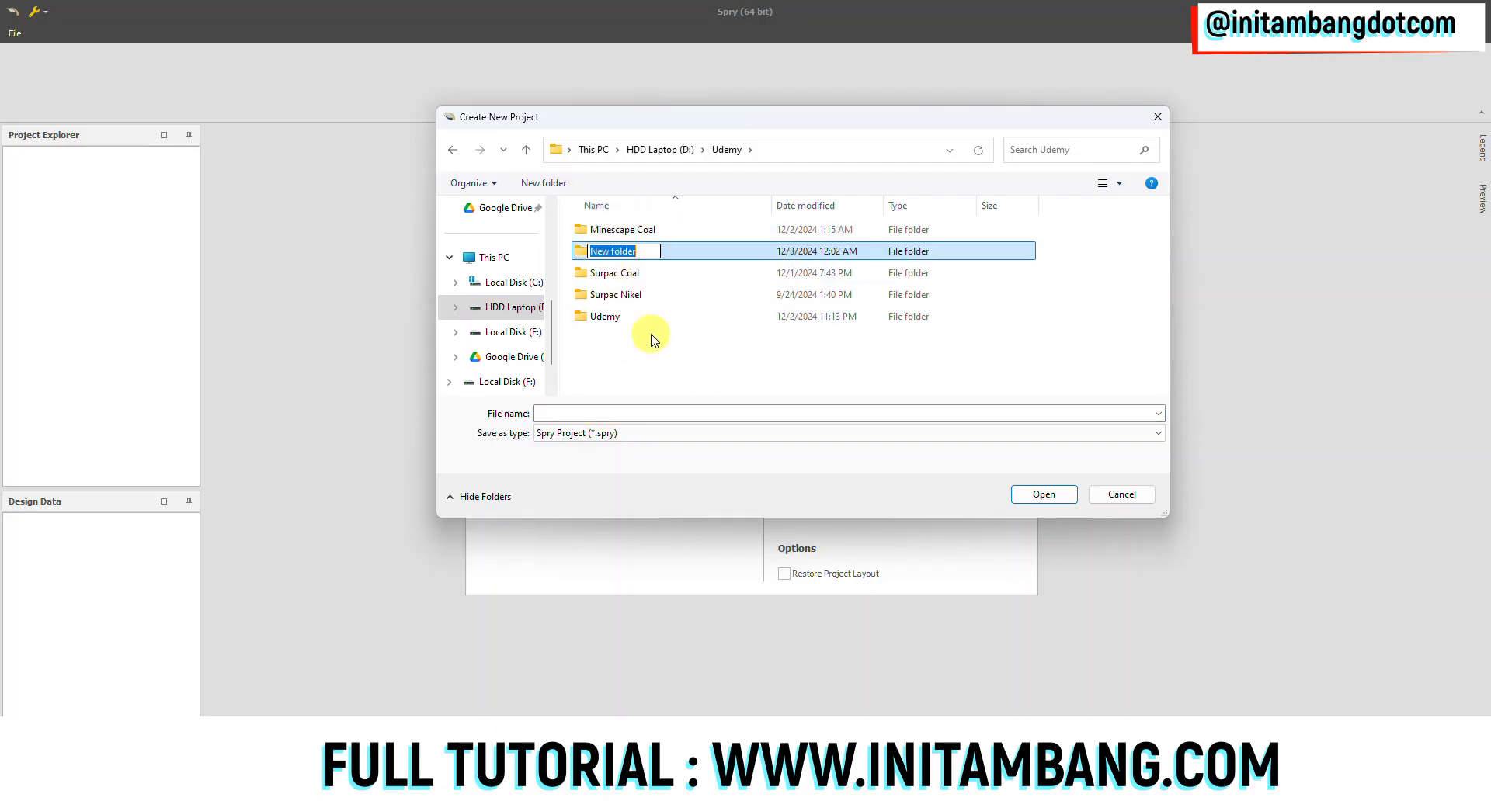
type("SPry Coal")
key("BackSpace")
type("p")
left_click(642, 362)
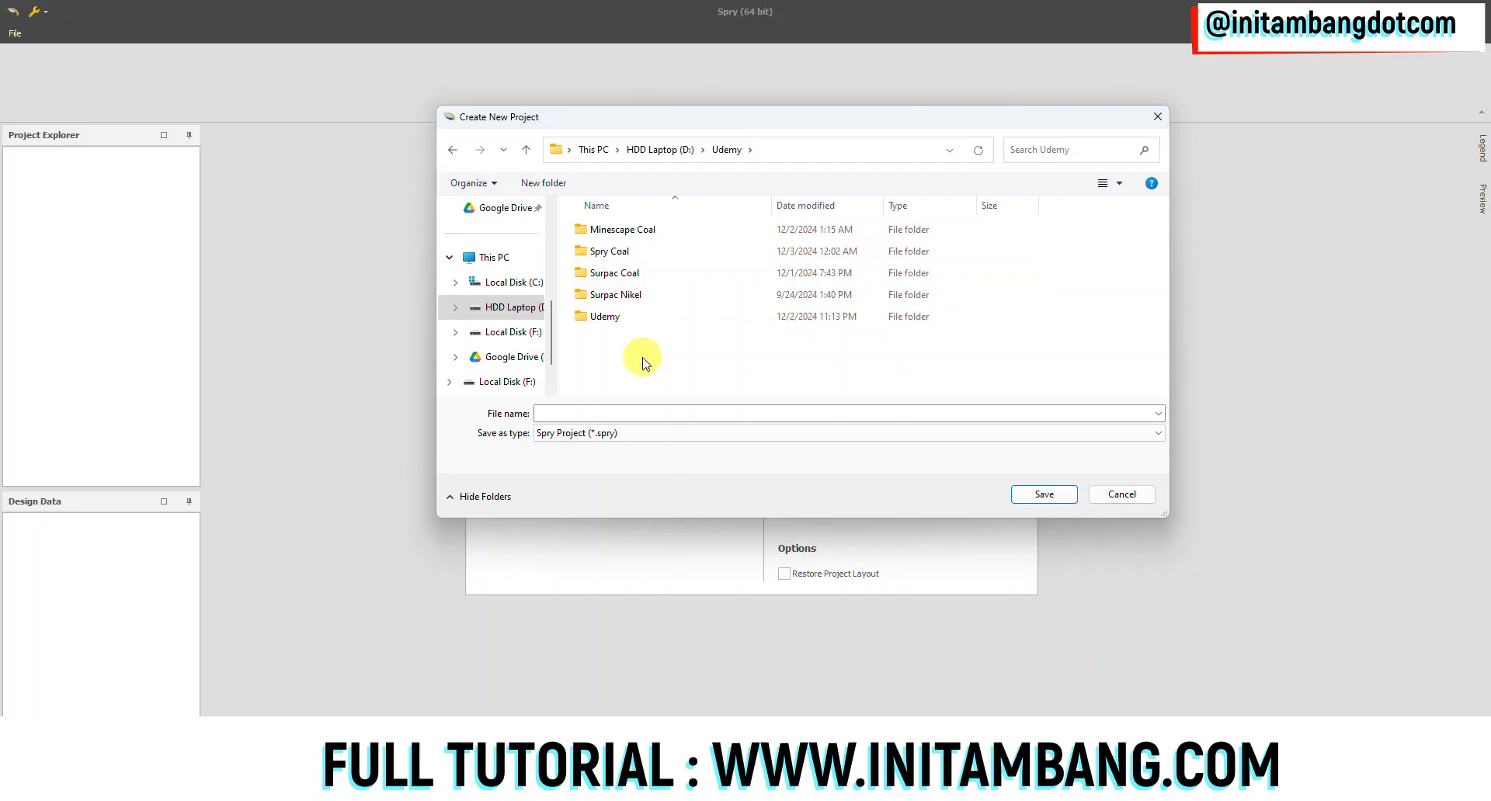
Save the new project in the Spry Coal folder under the file name spry_coal.
left_click(617, 253)
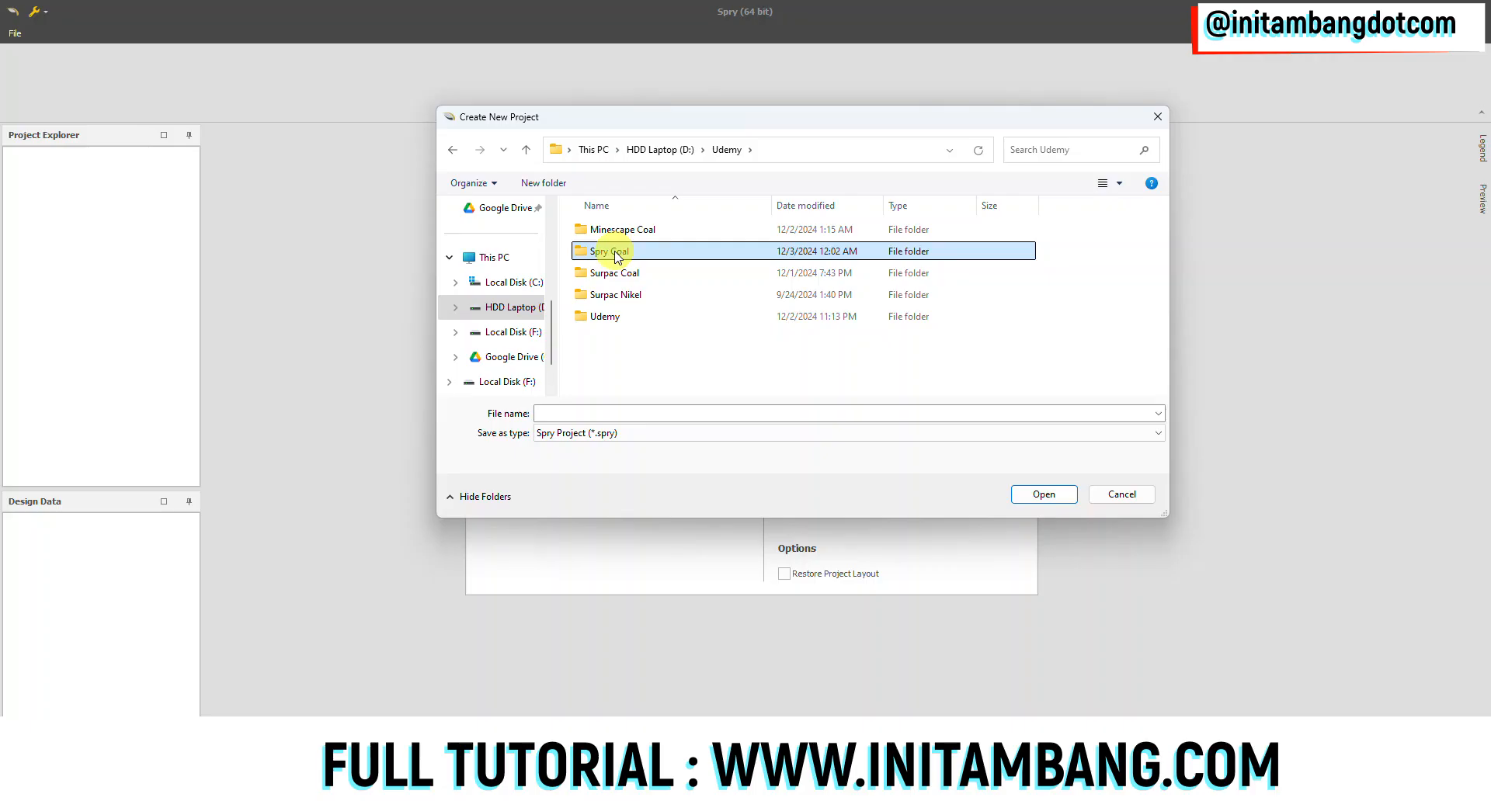
double_click(618, 253)
left_click(586, 413)
type("pro")
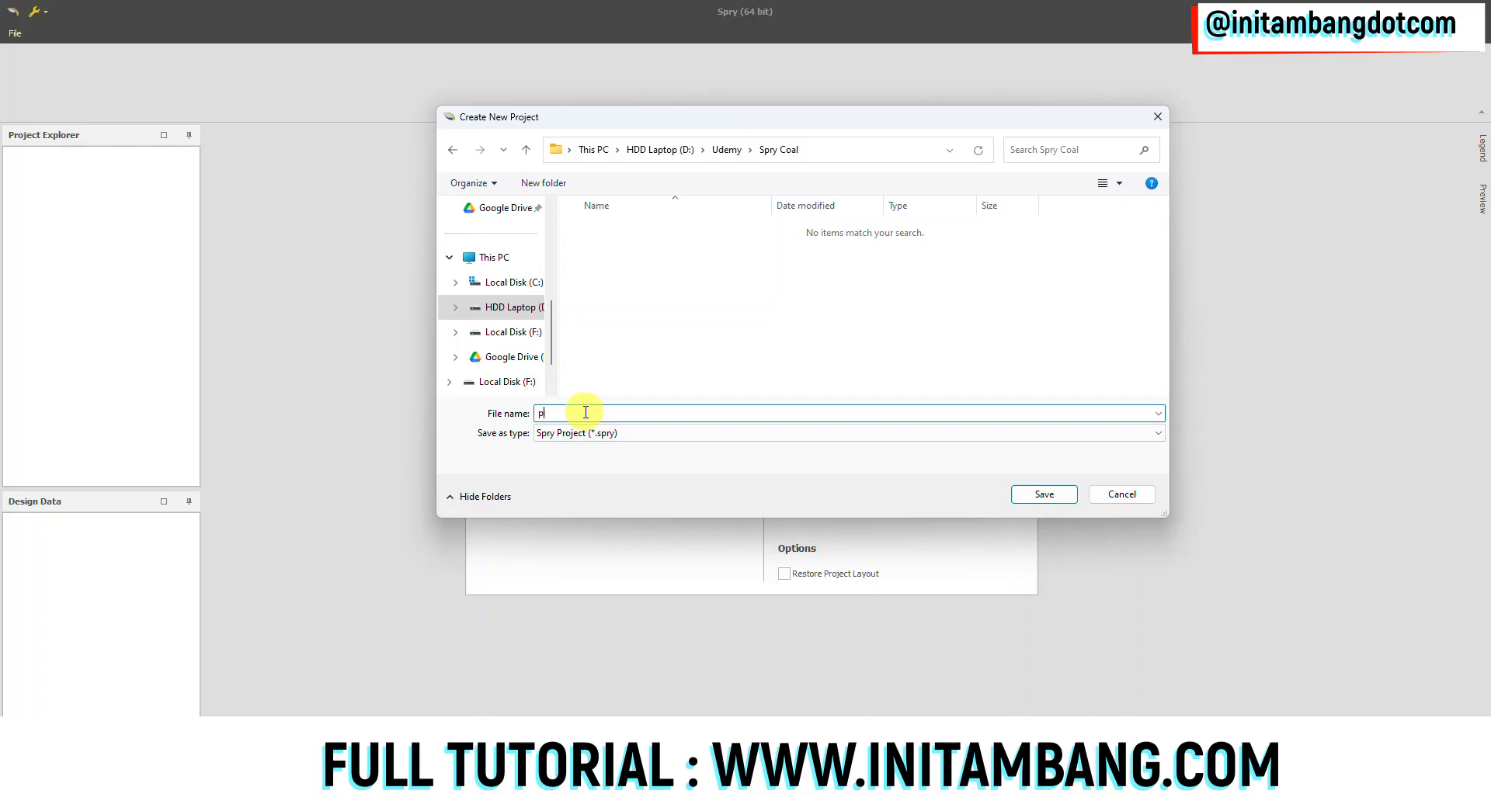
key("BackSpace")
key("BackSpace")
key("BackSpace")
type("spry_coal")
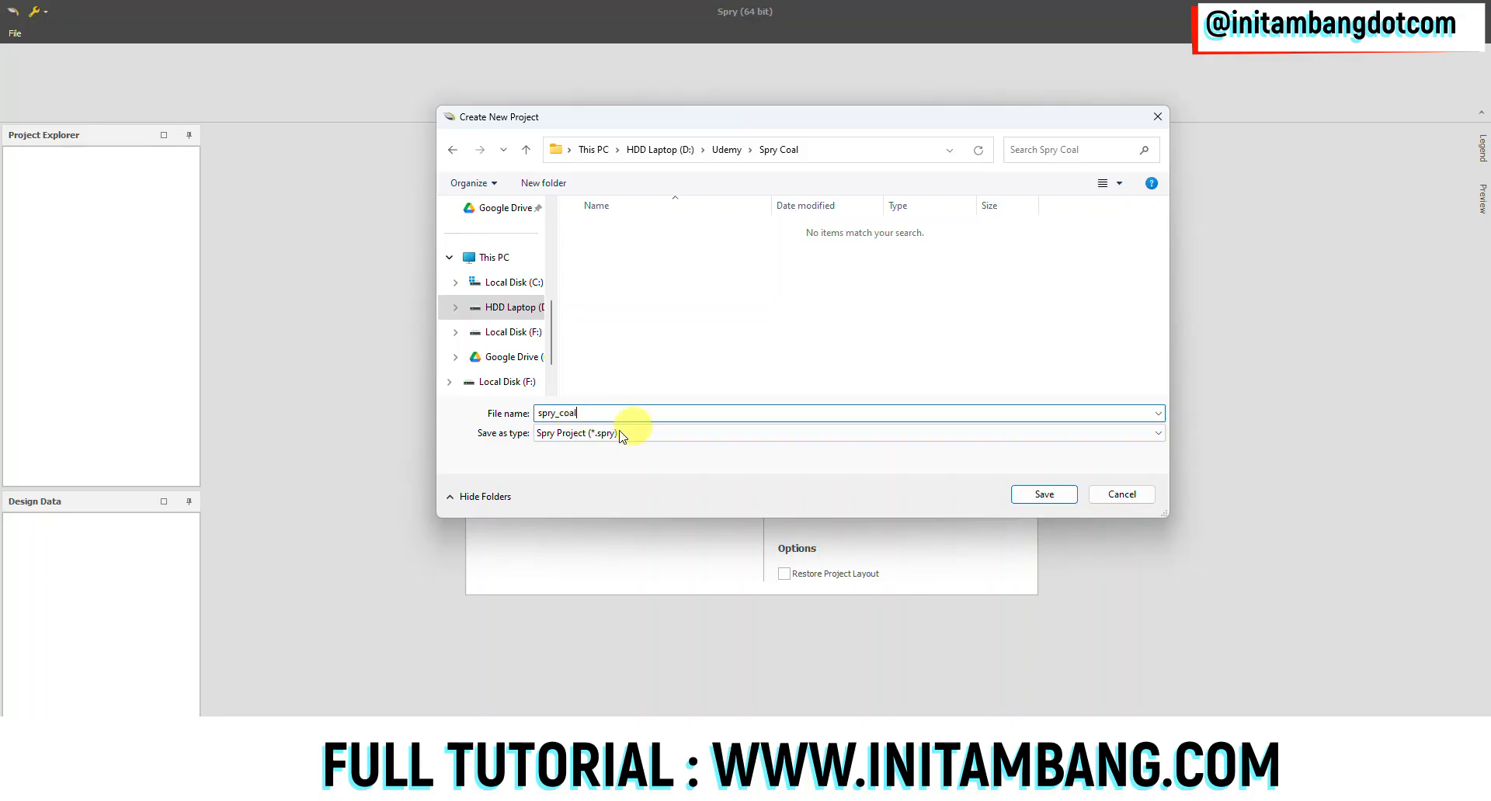
left_click(1048, 494)
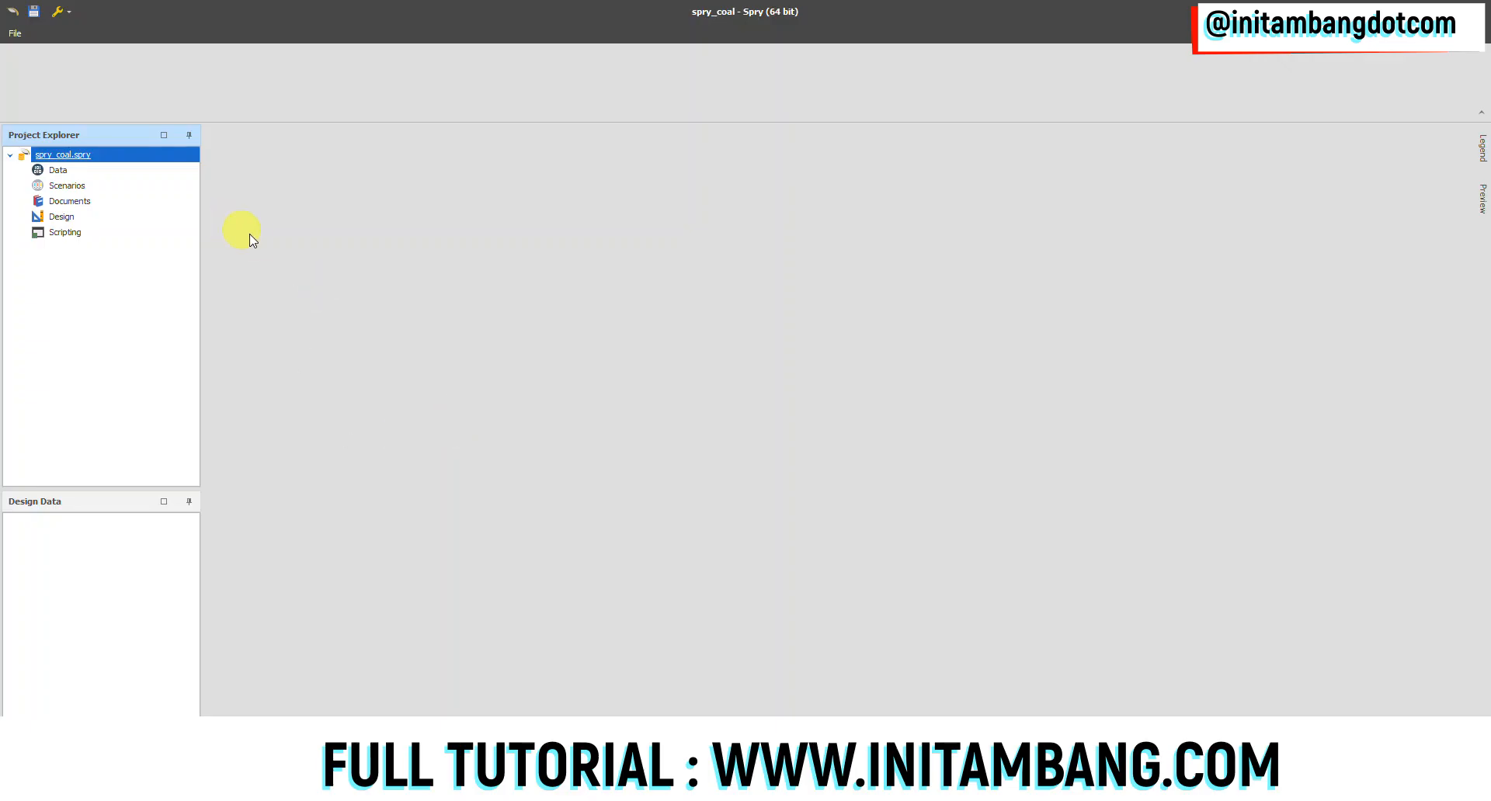
Go through the project's Data, Scenarios, Documents, Design and Scripting sections.
left_click(63, 172)
left_click(68, 188)
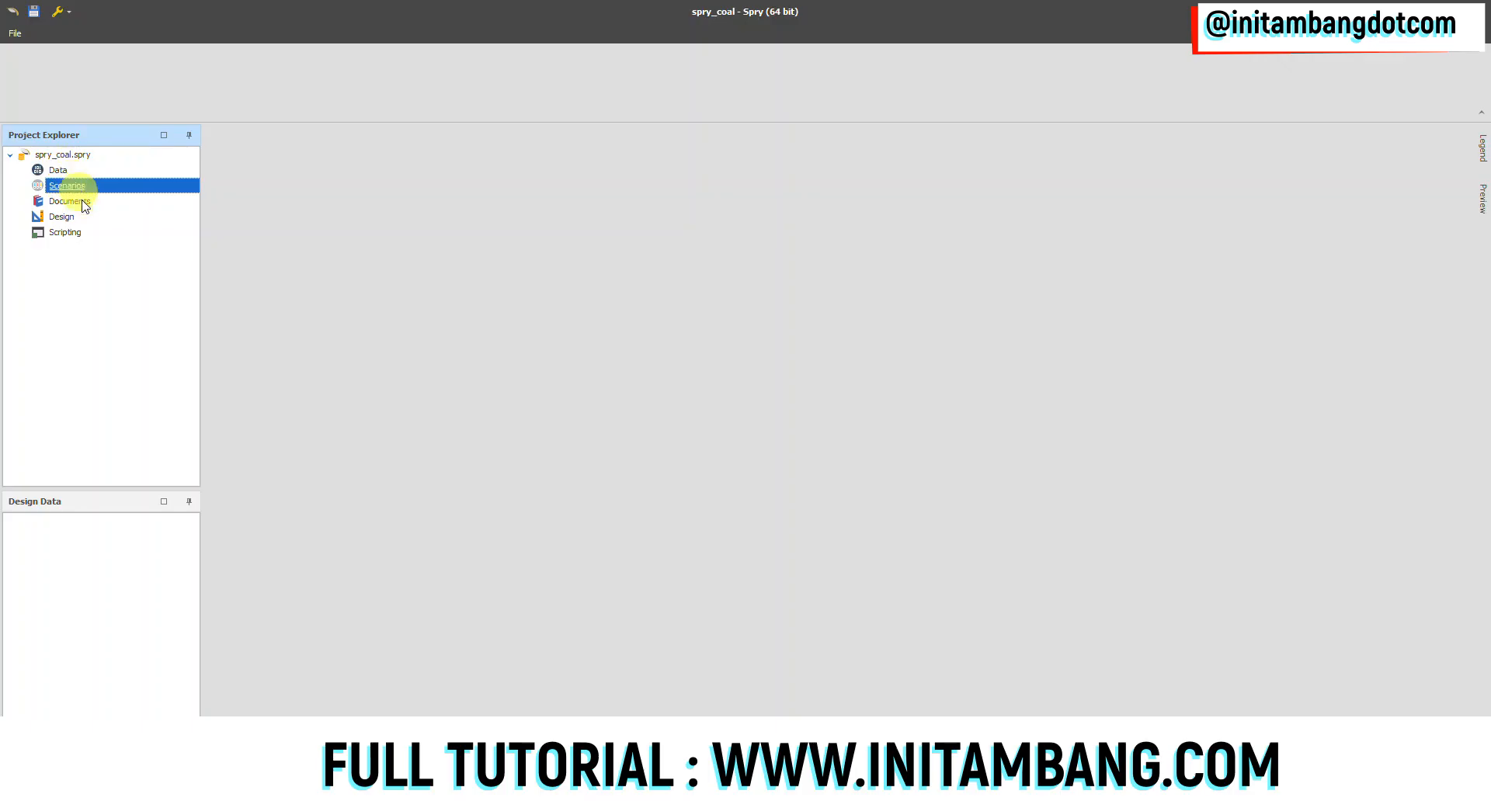
left_click(71, 202)
left_click(78, 219)
left_click(75, 233)
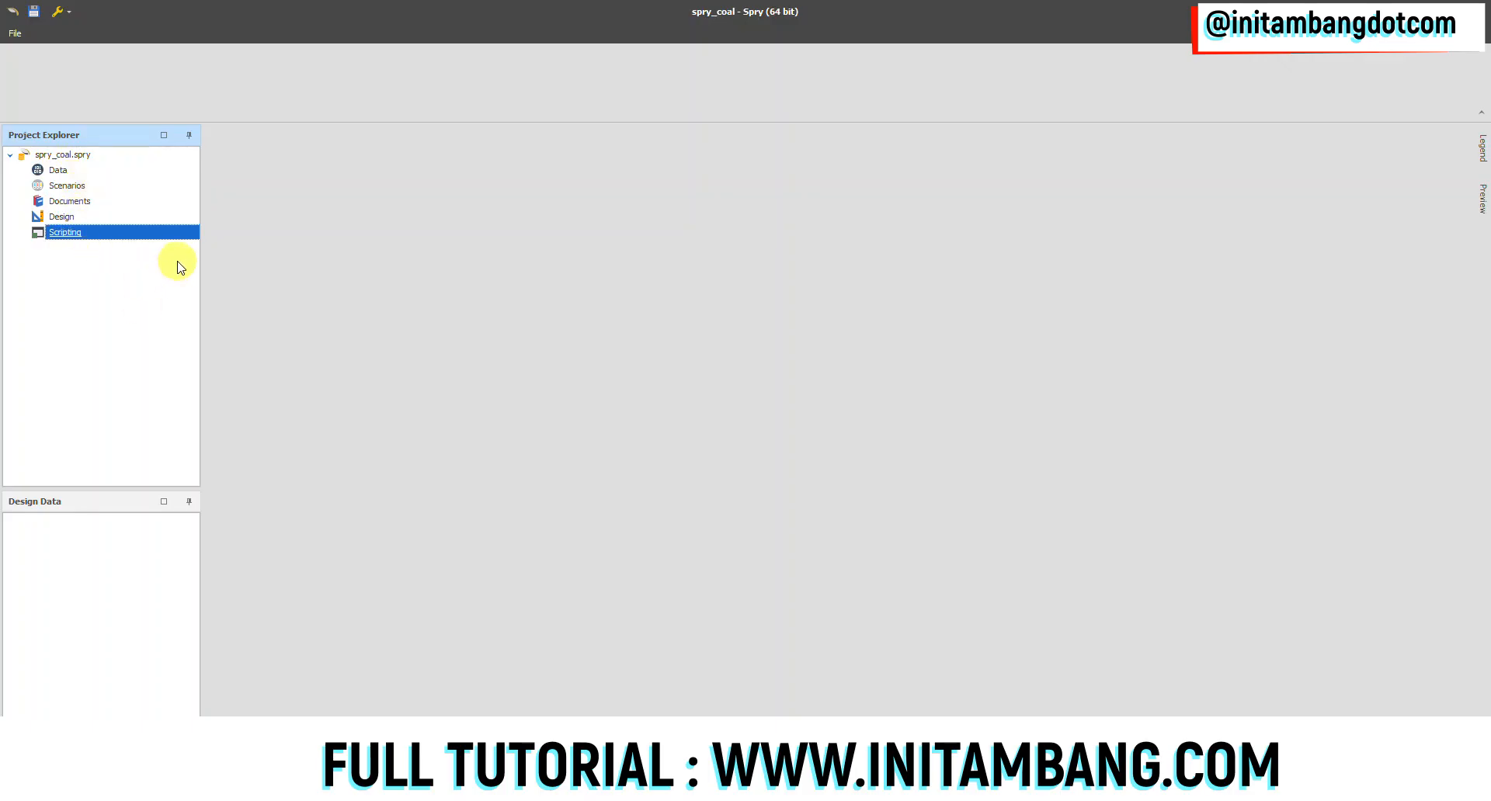
Add a new table named pit to the project's Data section.
left_click(67, 171)
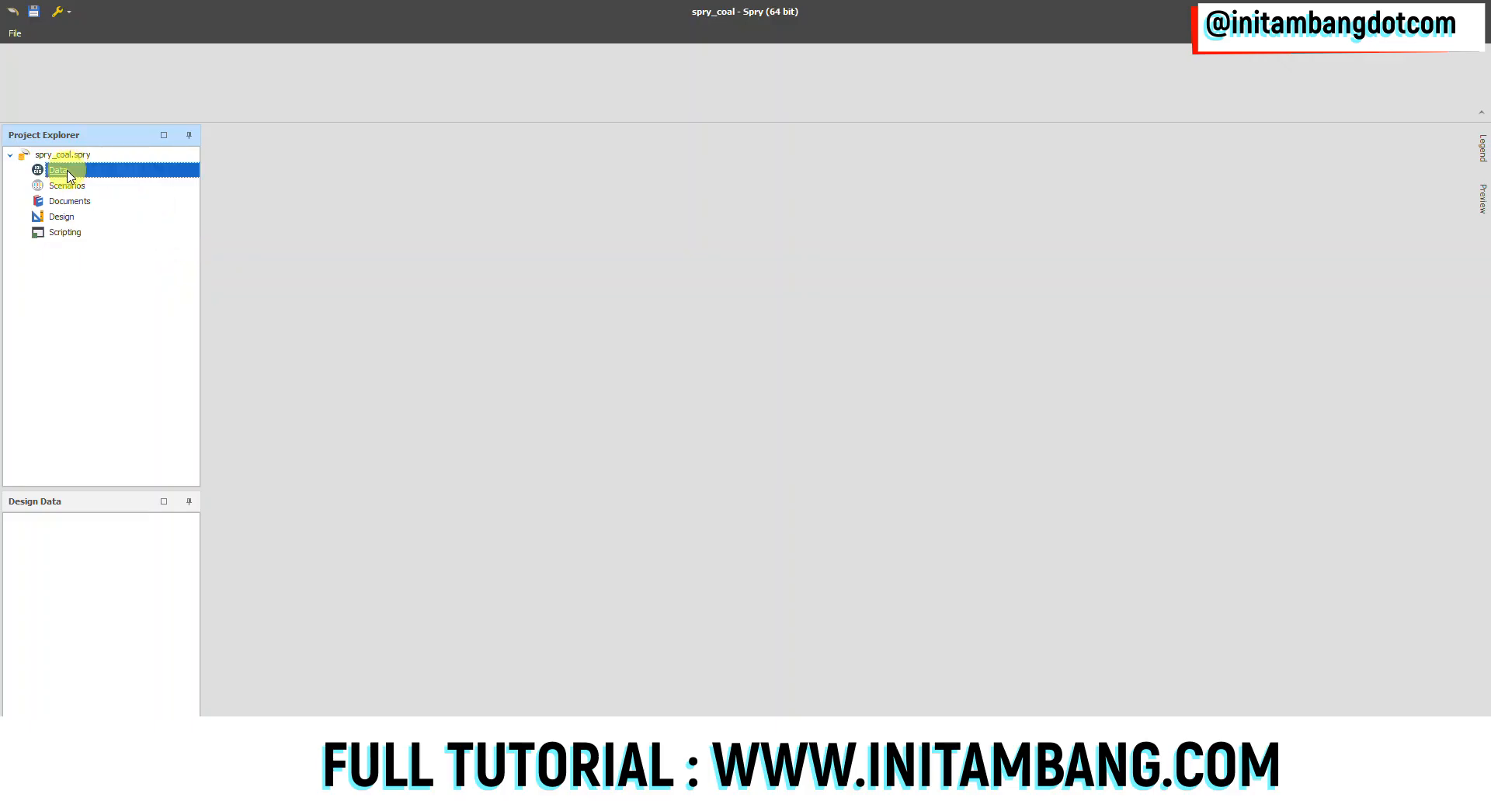
right_click(67, 171)
mouse_move(100, 182)
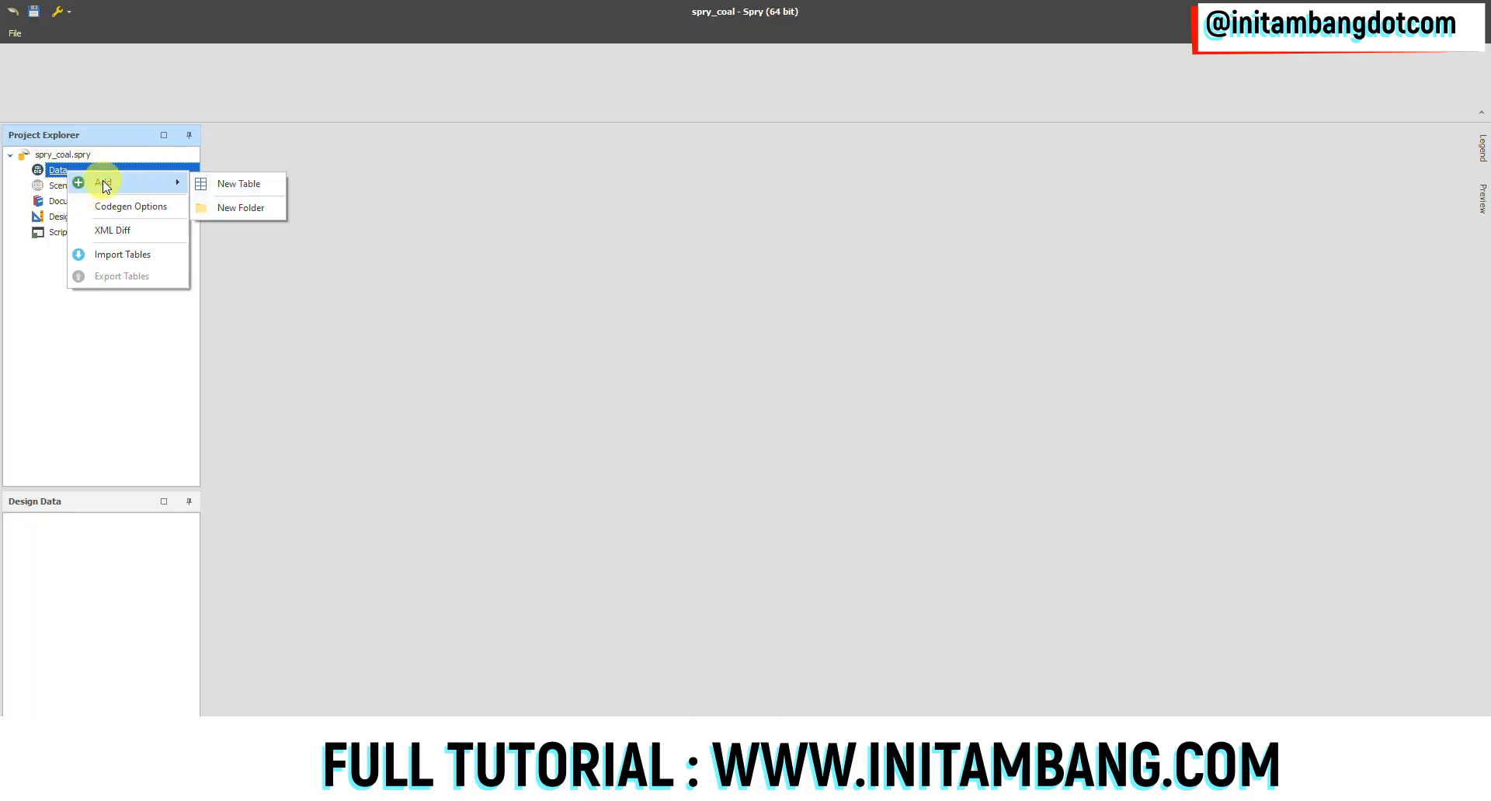
left_click(221, 184)
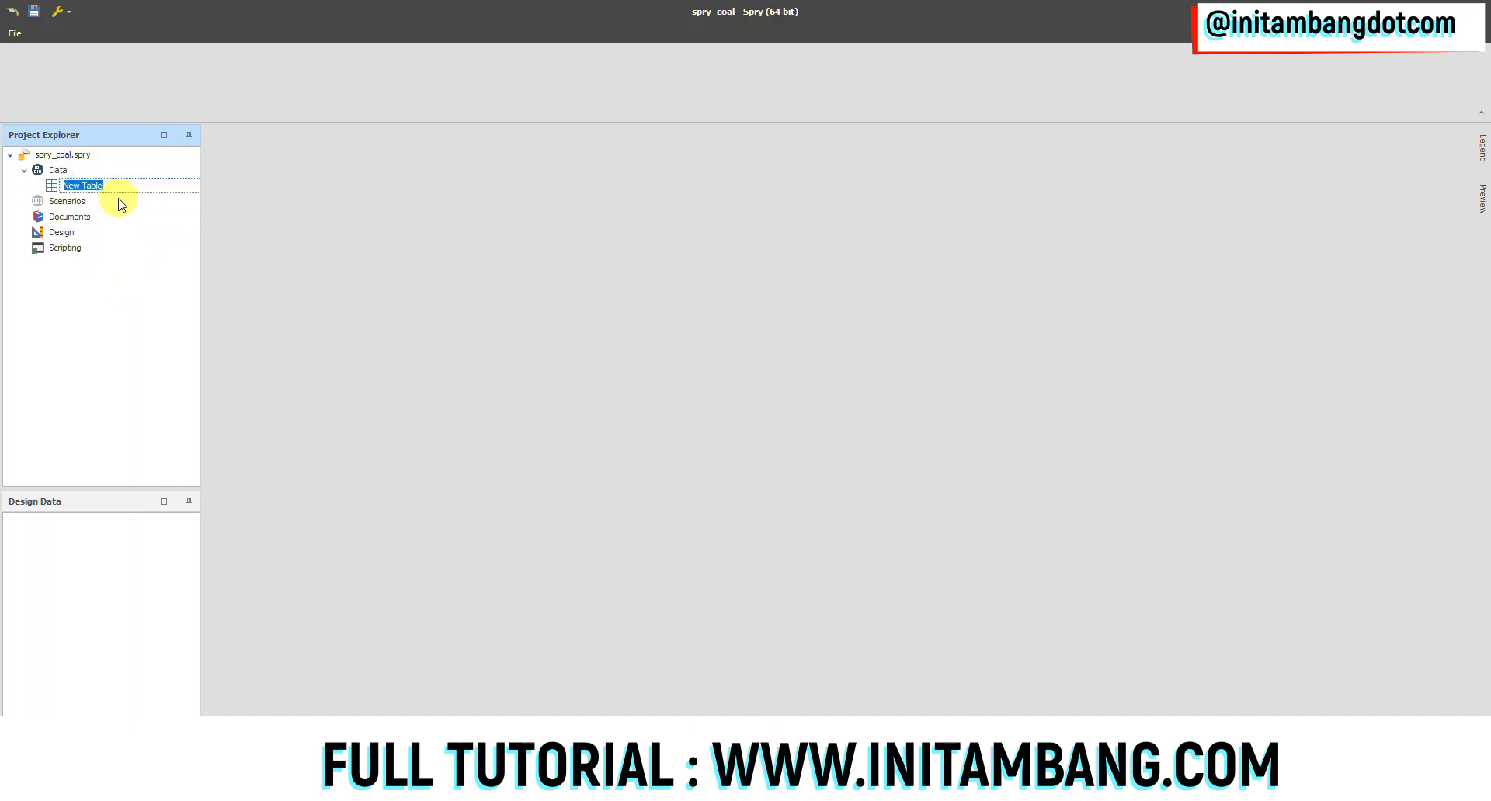
type("pit")
key("Return")
Open the levels setup of the pit table and add levels named pit, block and strip.
right_click(76, 188)
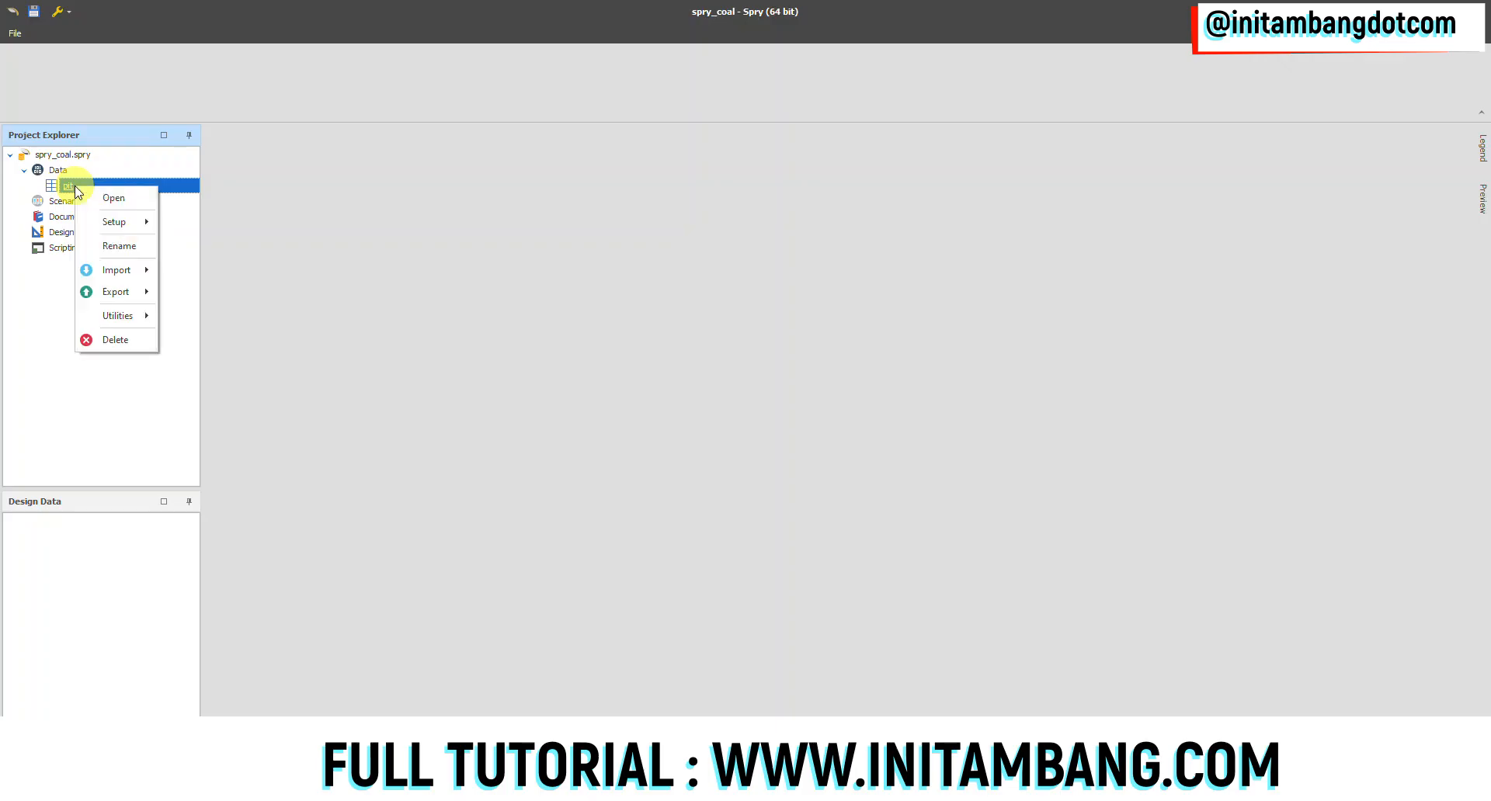
mouse_move(128, 225)
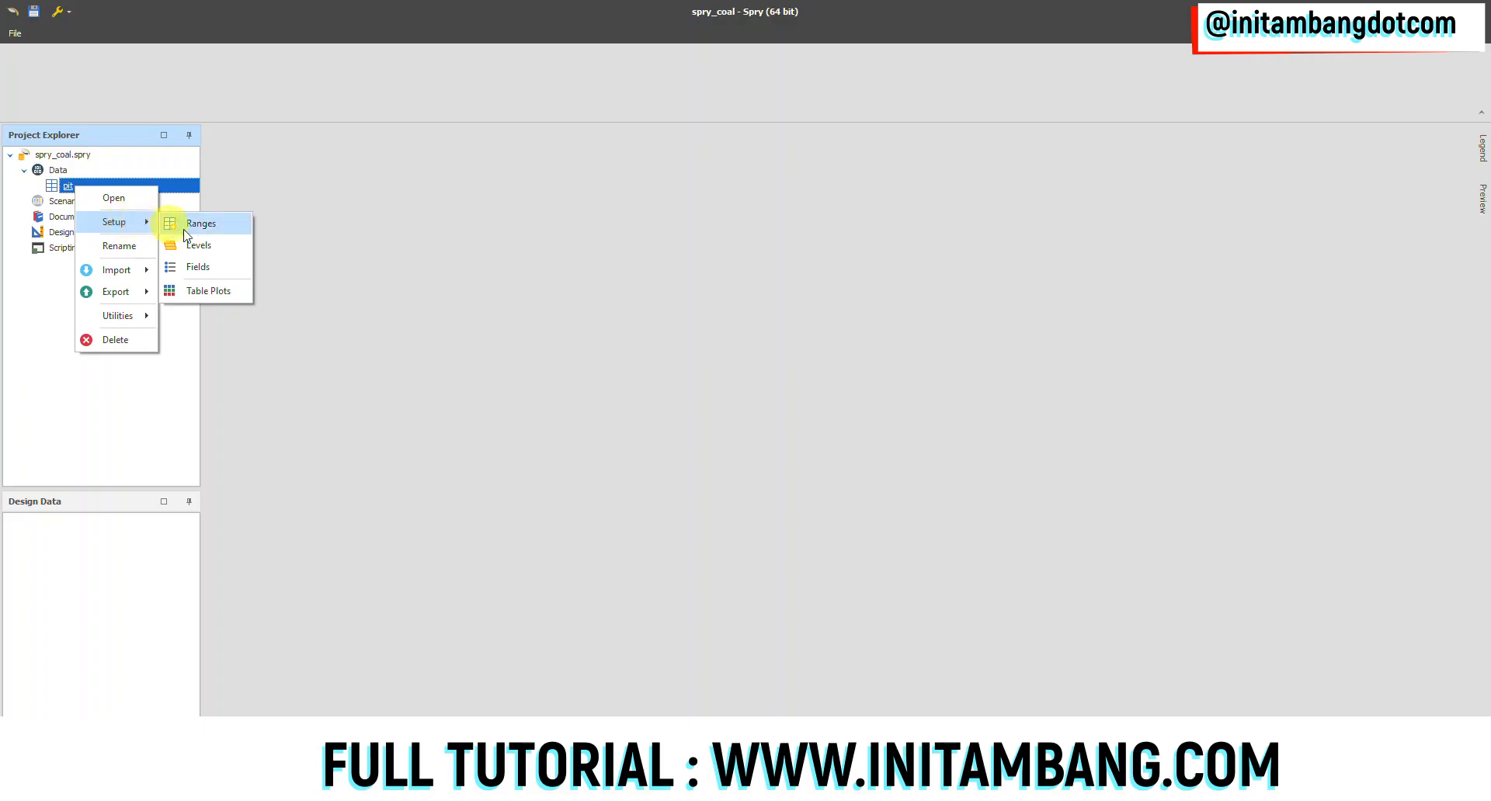
left_click(198, 245)
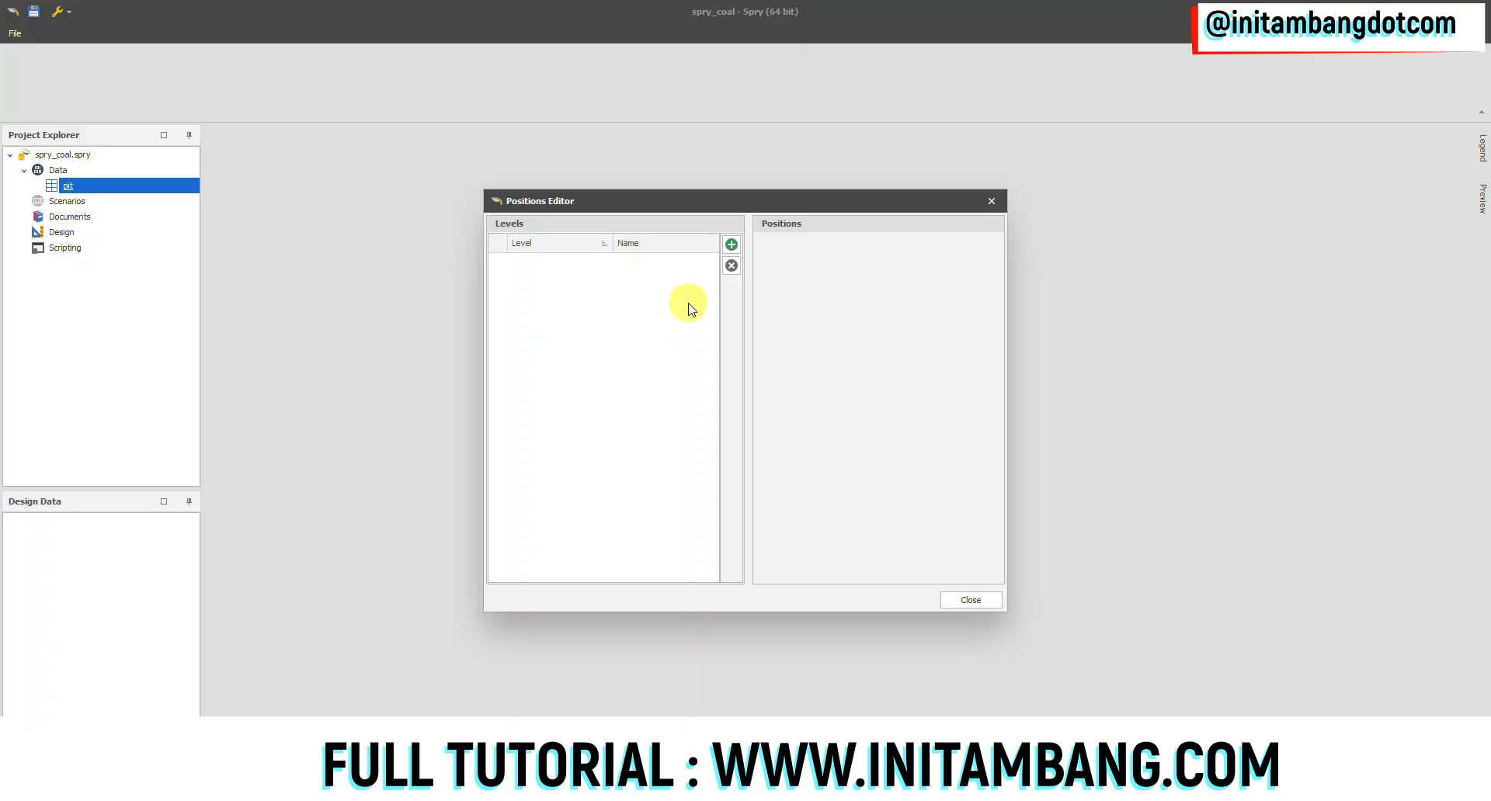
left_click(731, 244)
type("pit")
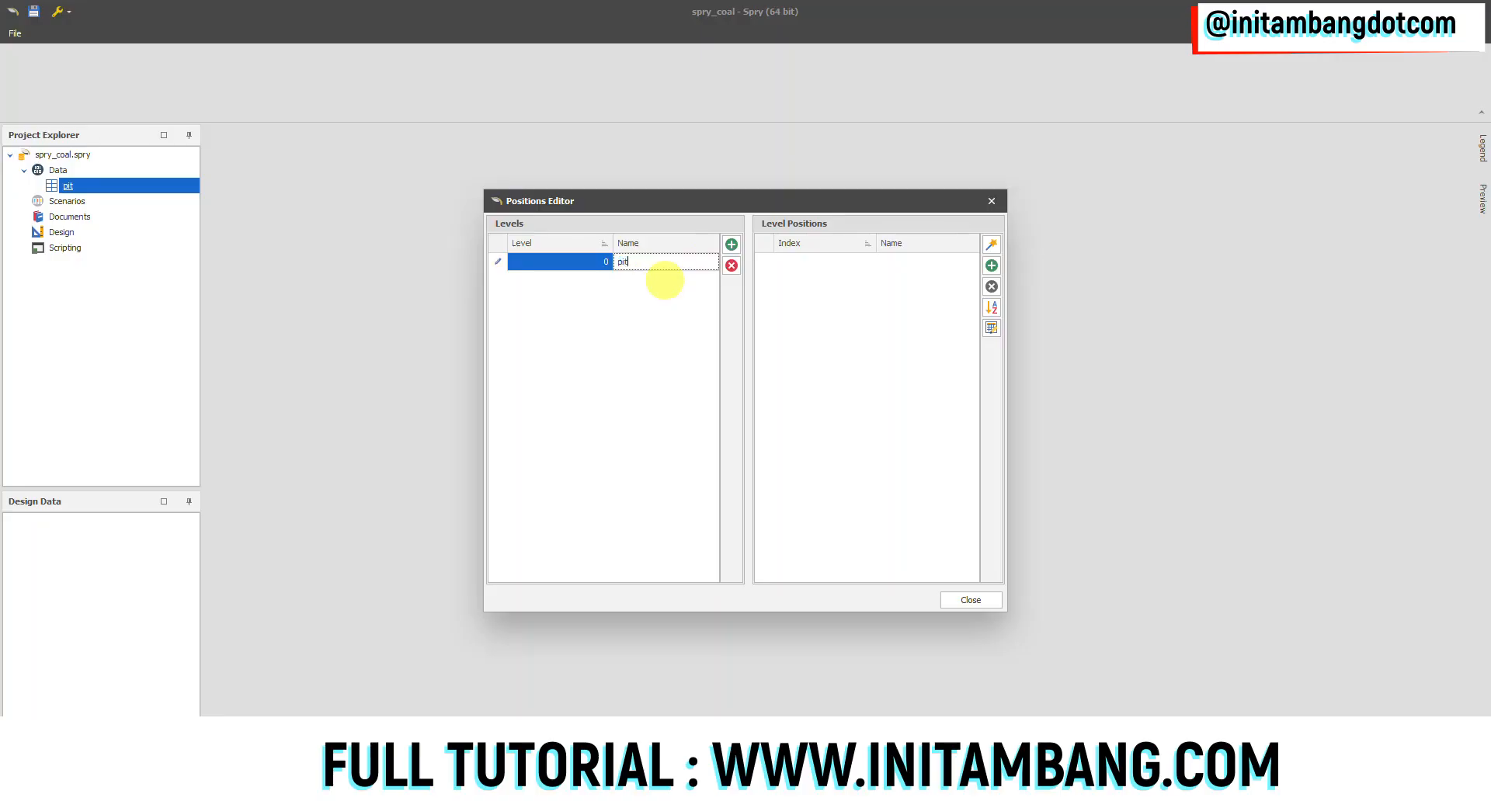
left_click(731, 244)
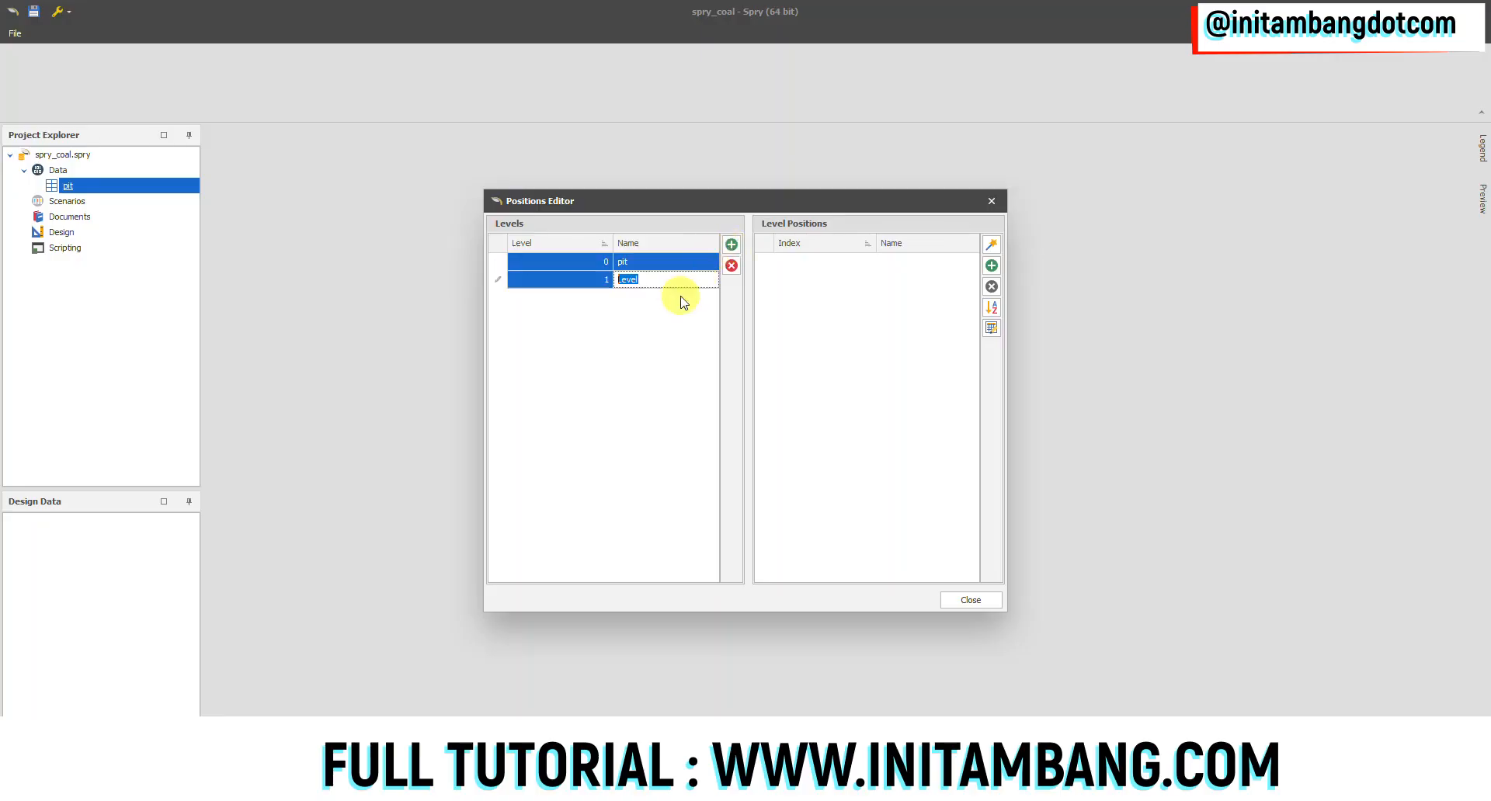
type("block")
left_click(732, 245)
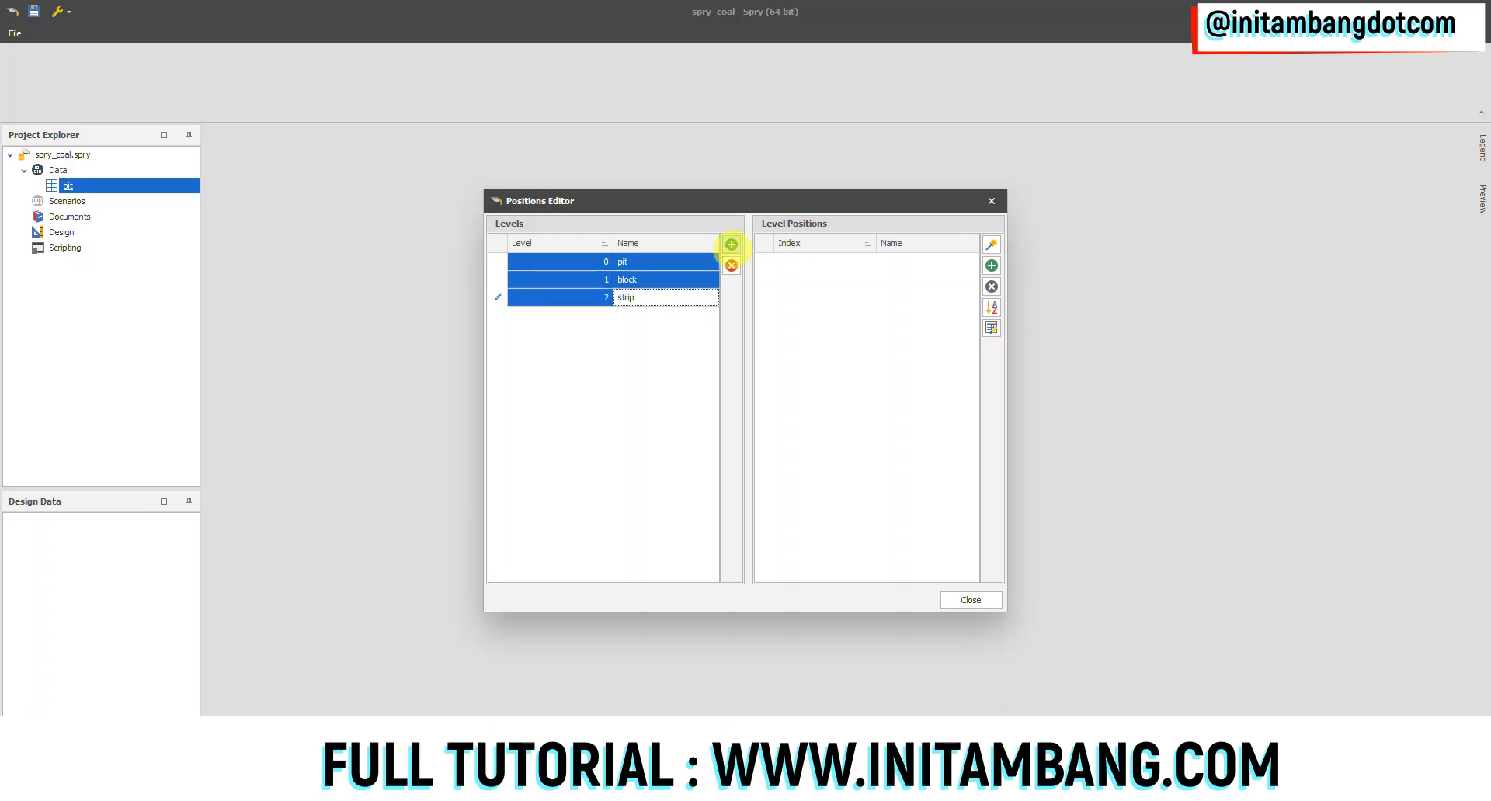
Add bench and seam as further levels of the pit table and close the Positions Editor.
left_click(731, 245)
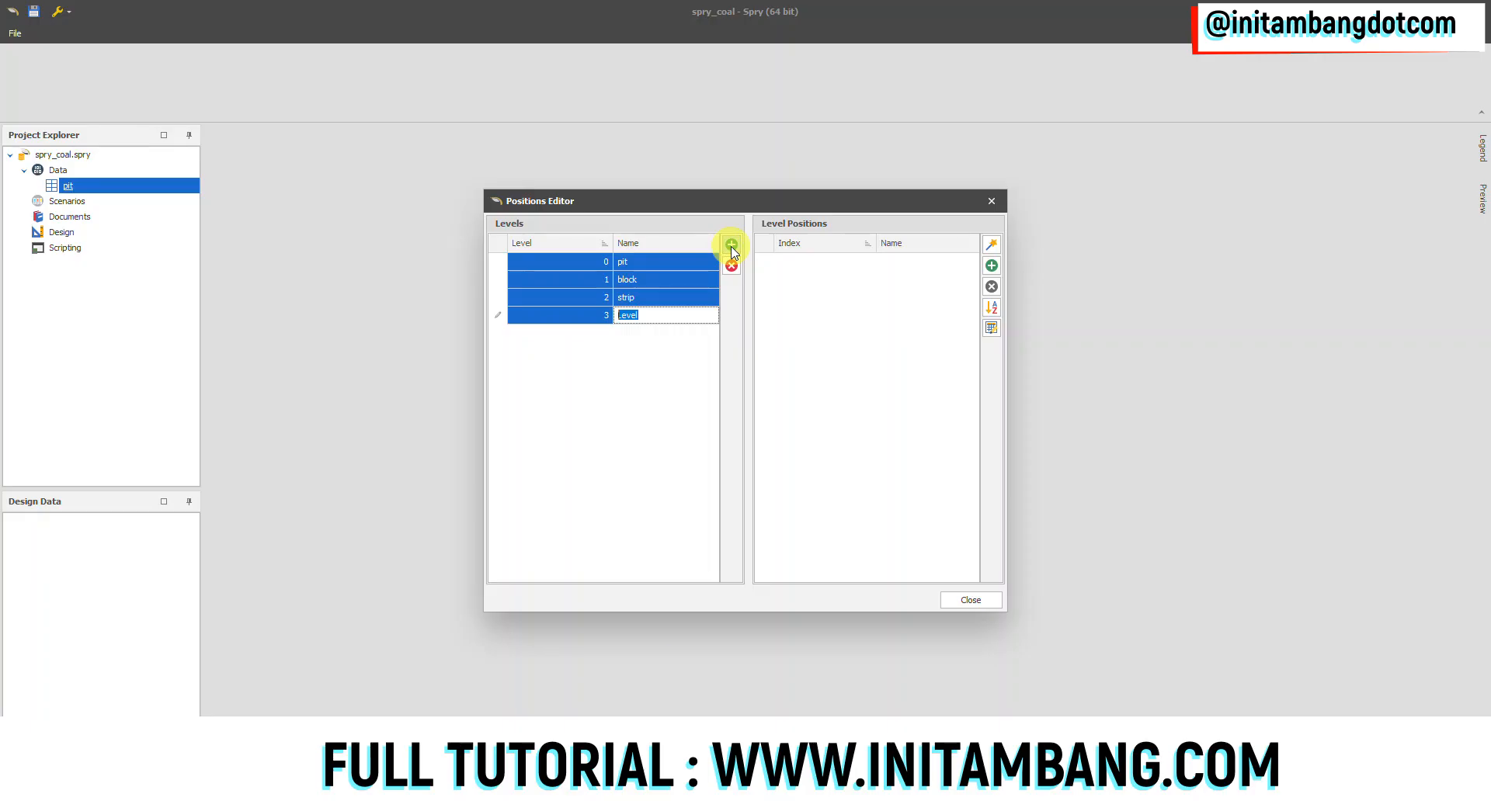
type("bench")
left_click(731, 246)
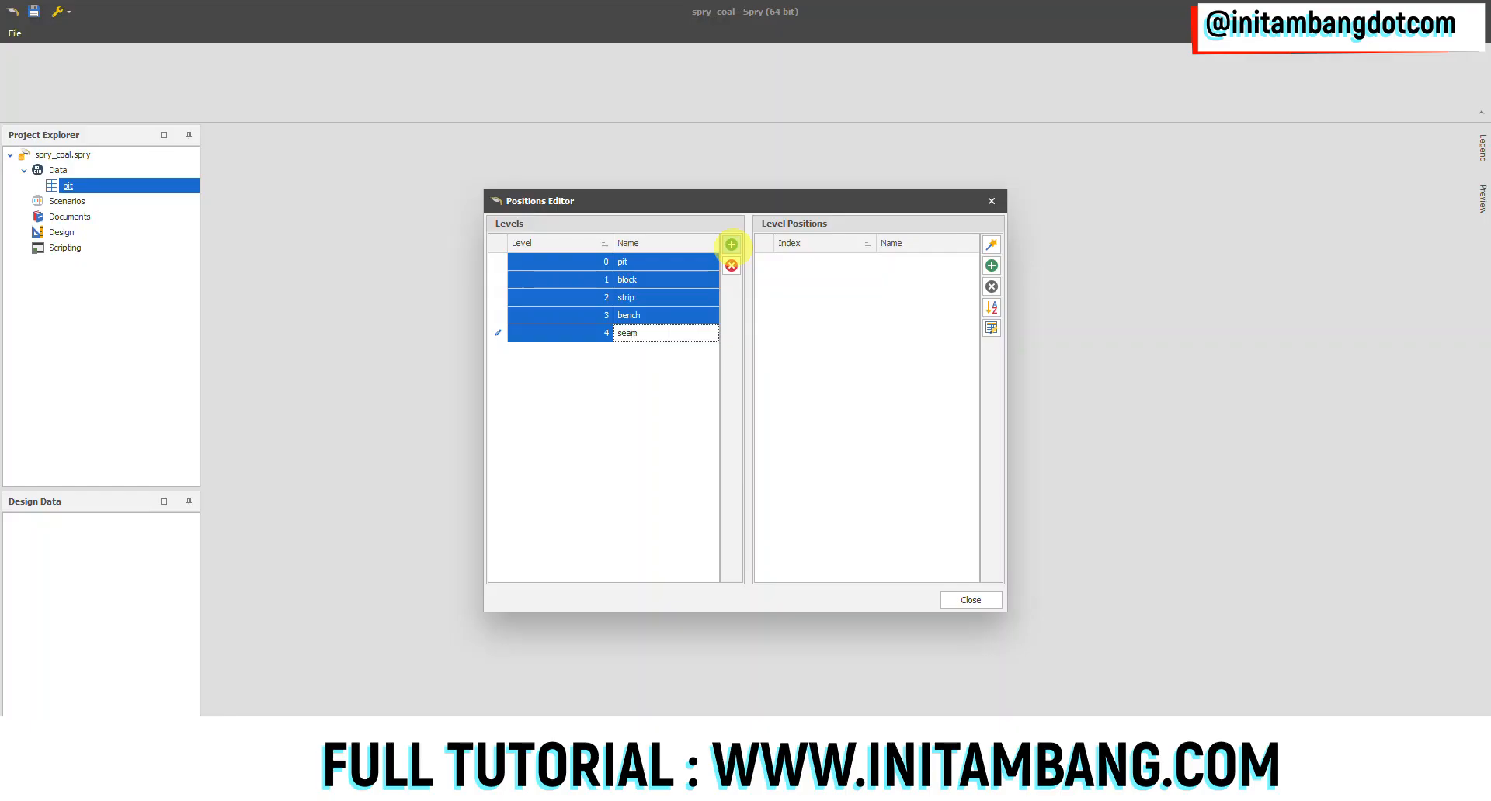
left_click(660, 316)
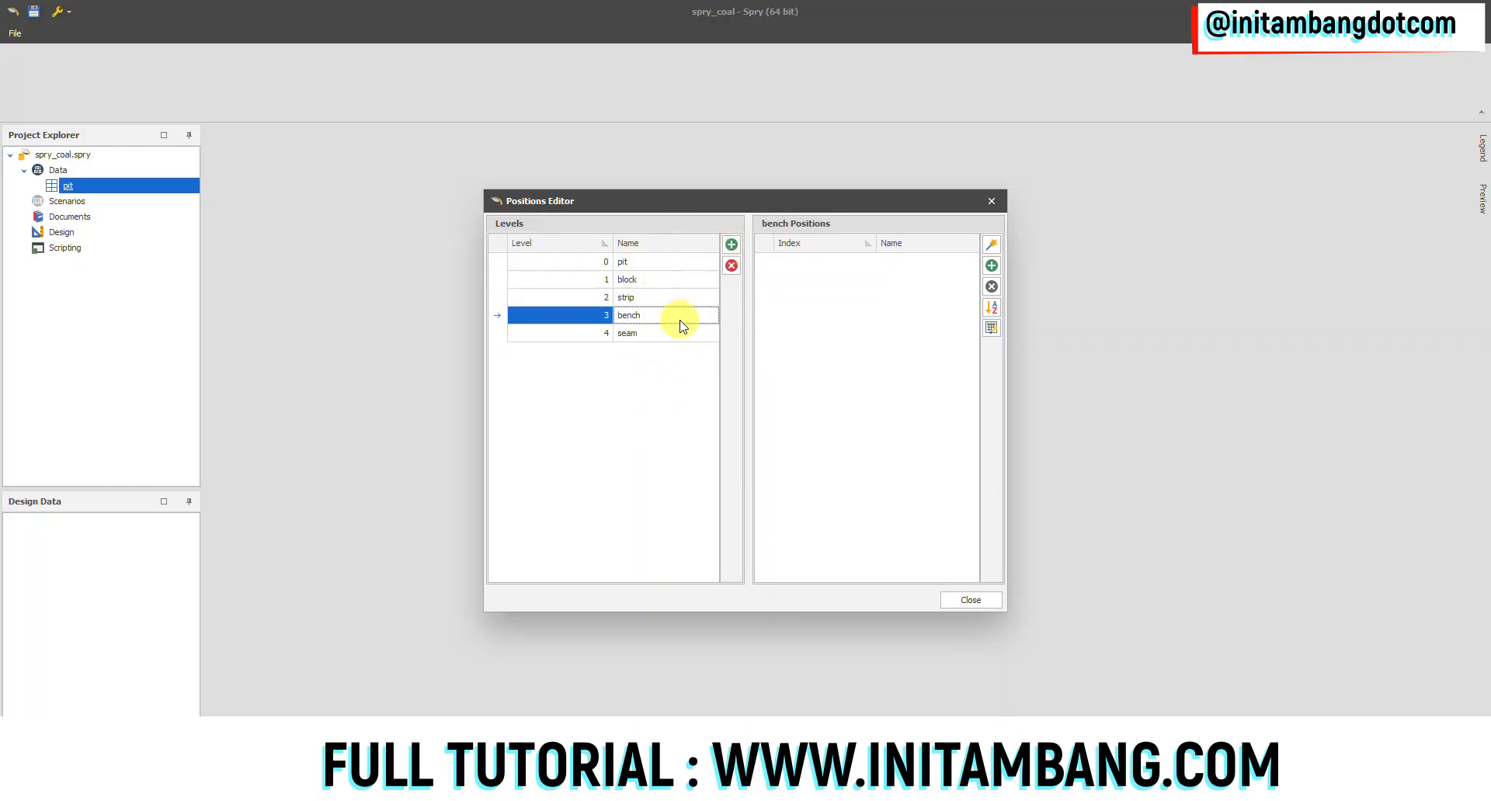
left_click(973, 600)
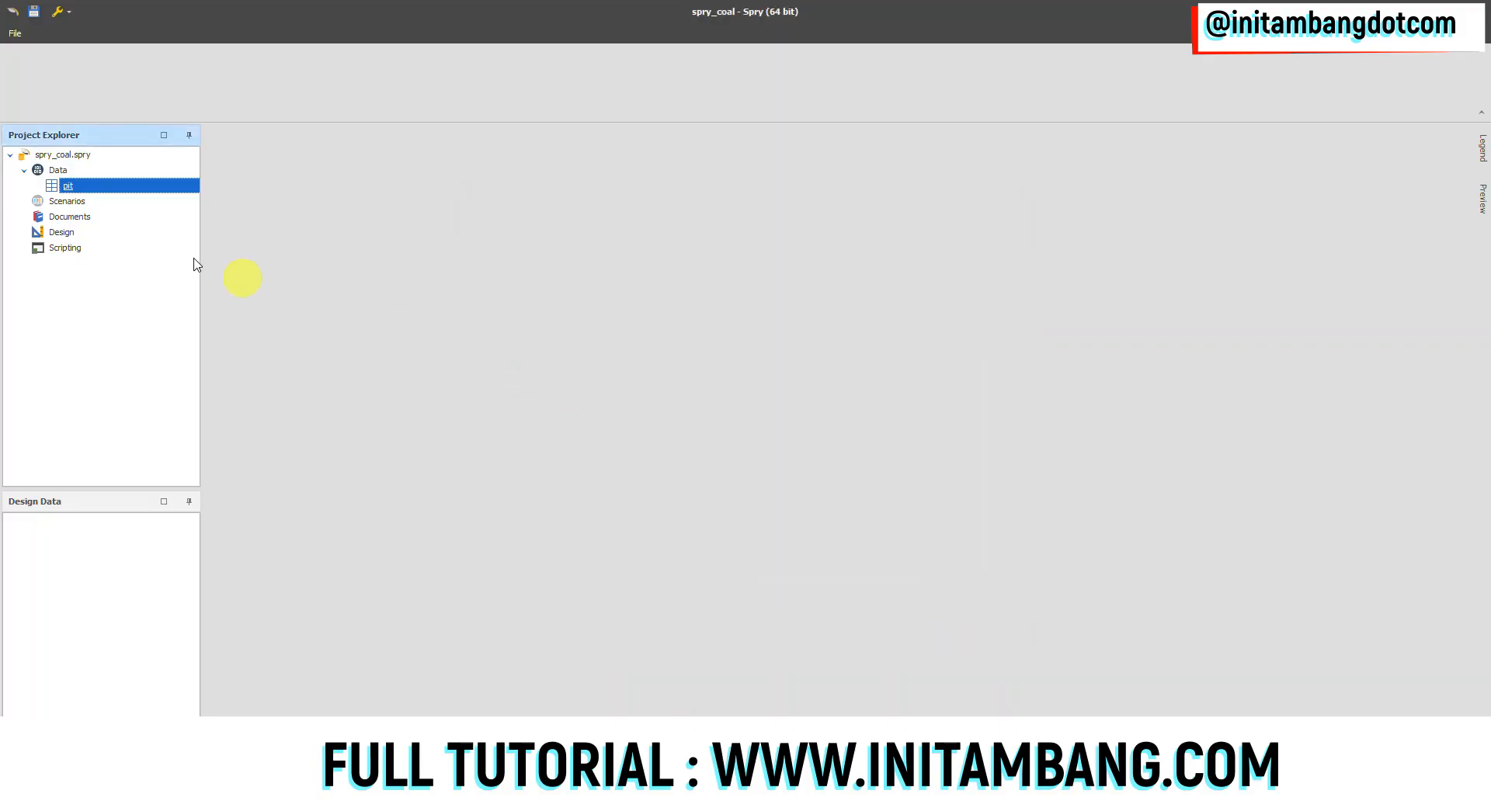
Review the levels defined for the pit table and close the Positions Editor.
right_click(73, 187)
mouse_move(113, 225)
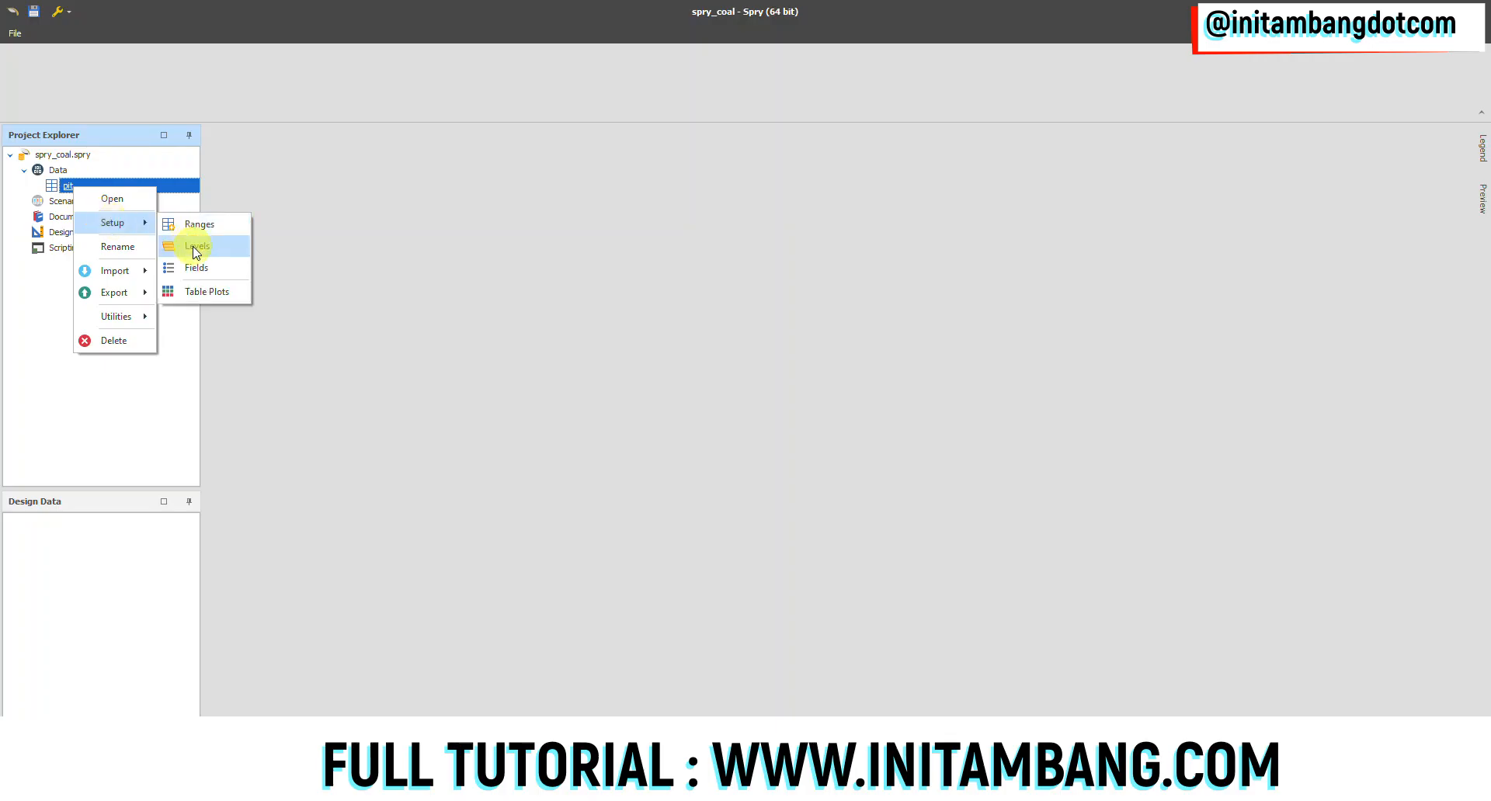
left_click(196, 246)
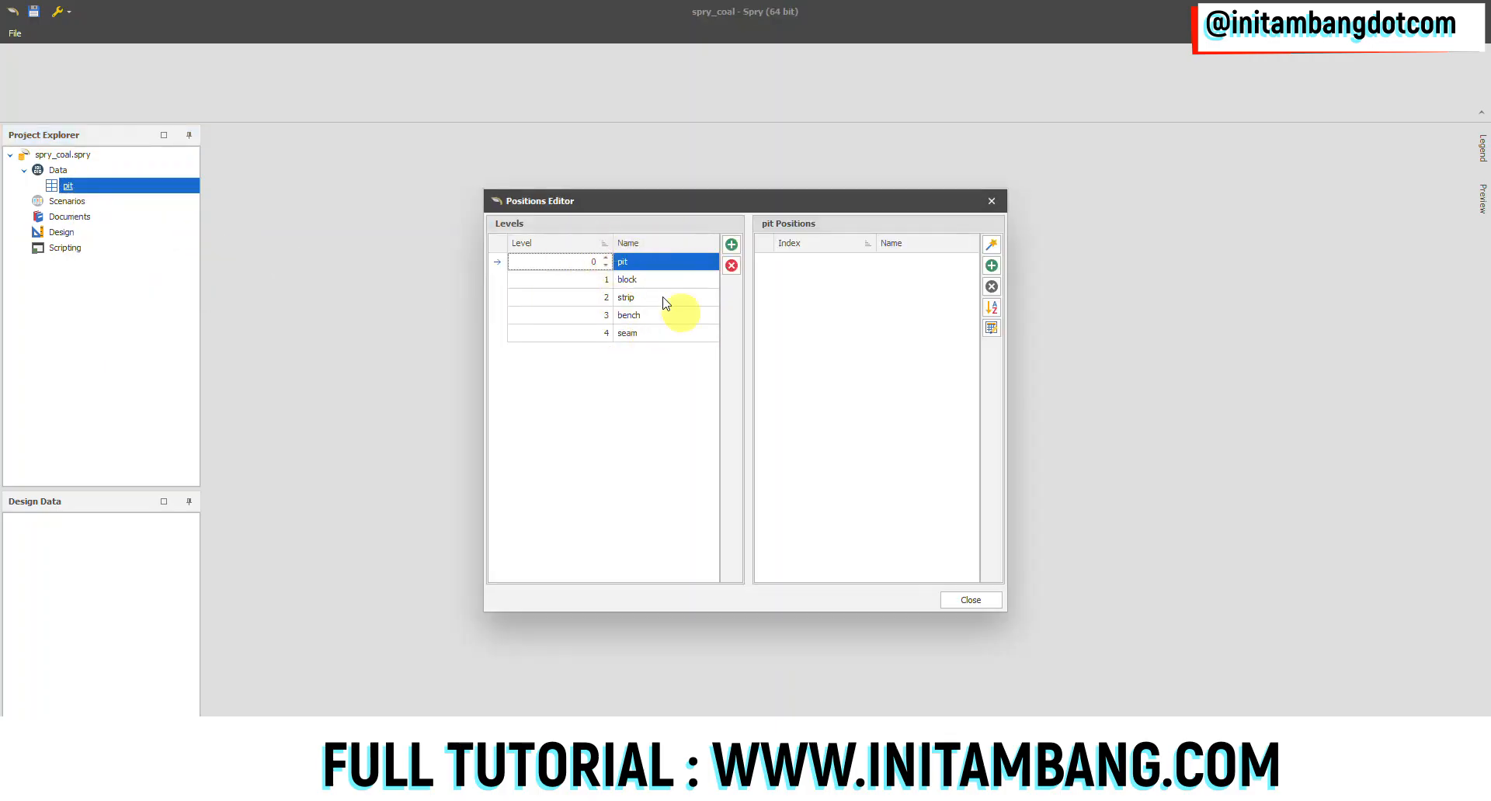
left_click(971, 601)
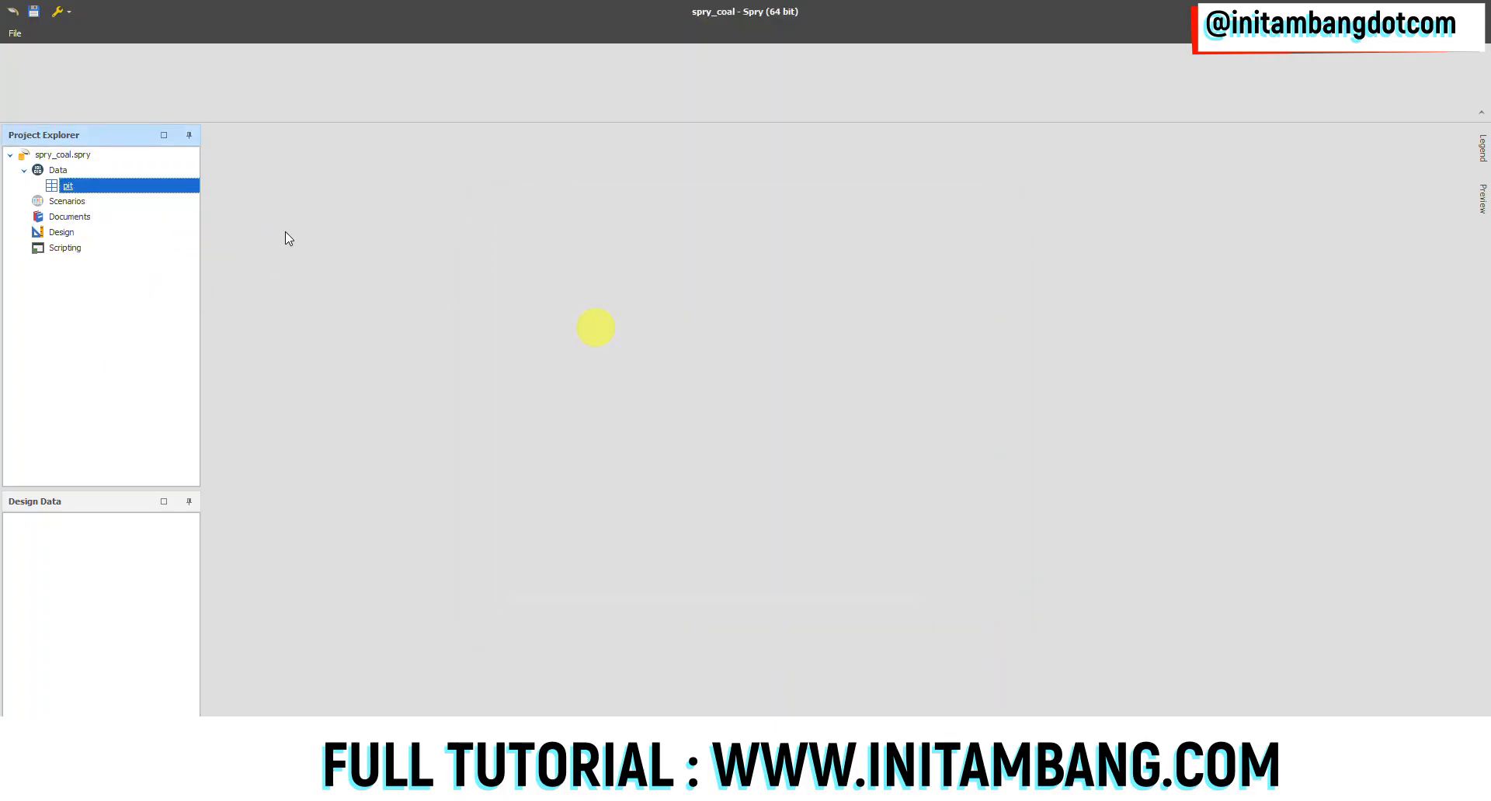
Open the fields setup of the pit table and add a folder named coal under Schema.
right_click(71, 186)
mouse_move(112, 222)
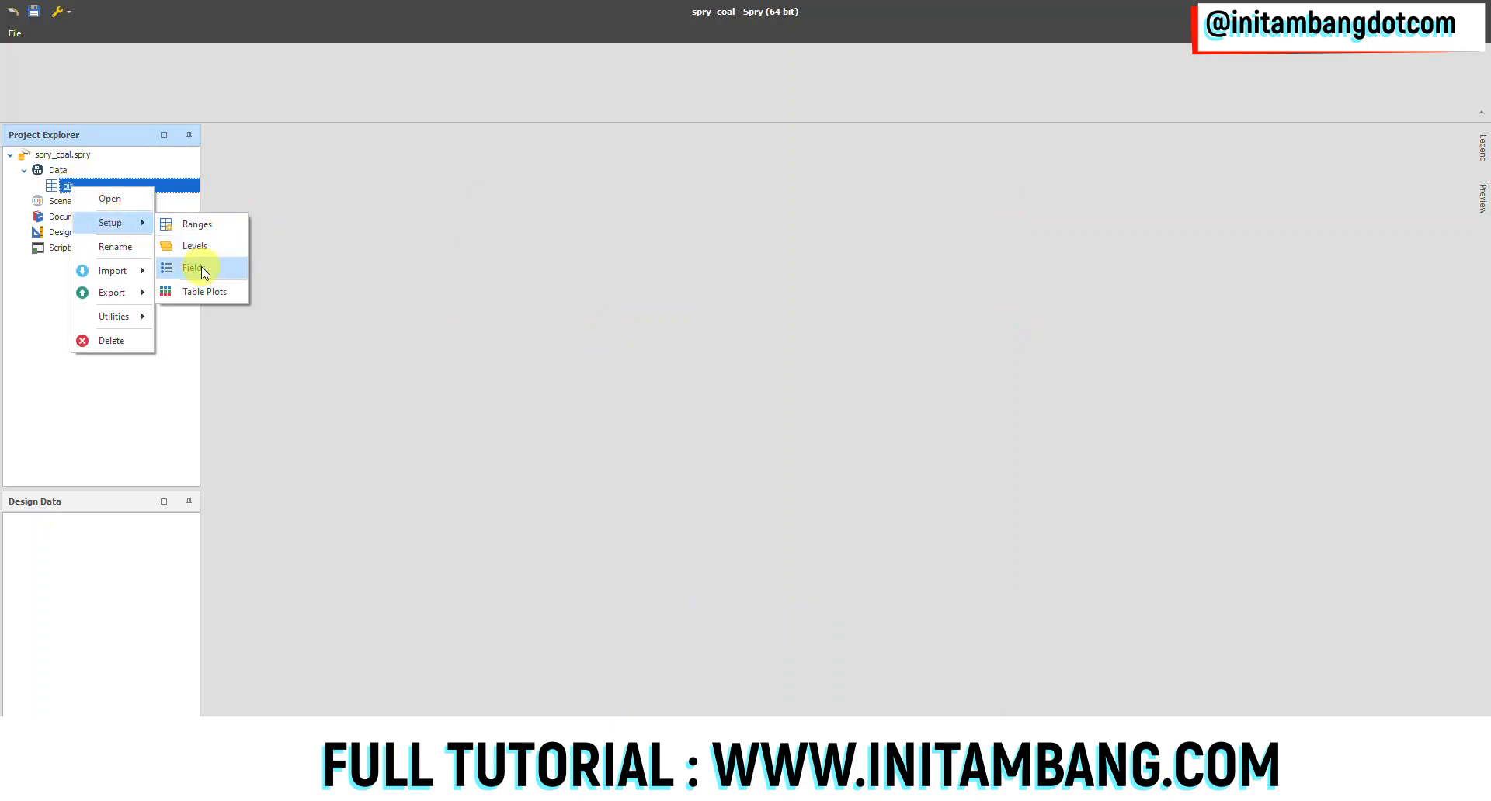
left_click(201, 269)
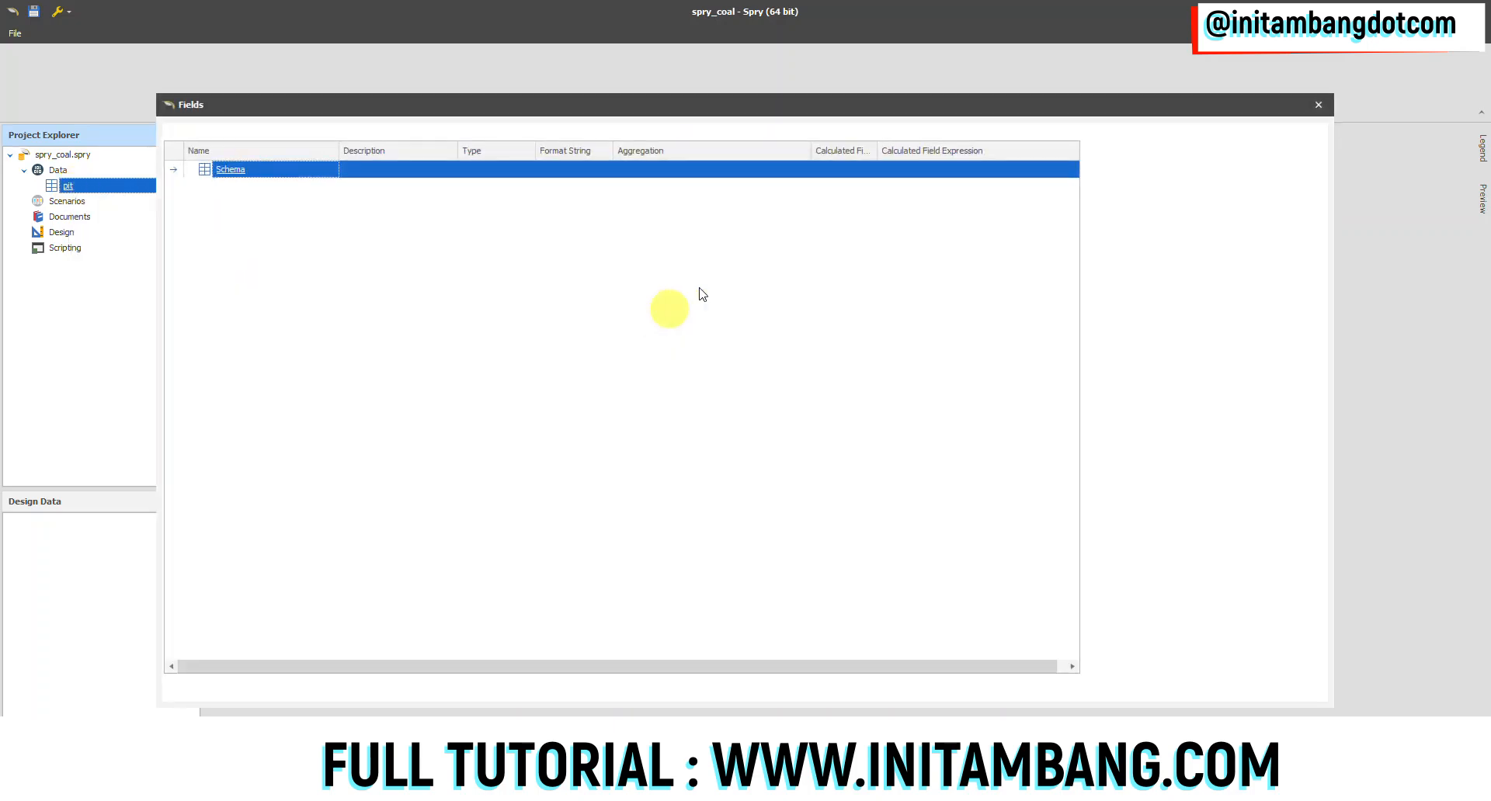
left_click_drag(521, 105, 577, 138)
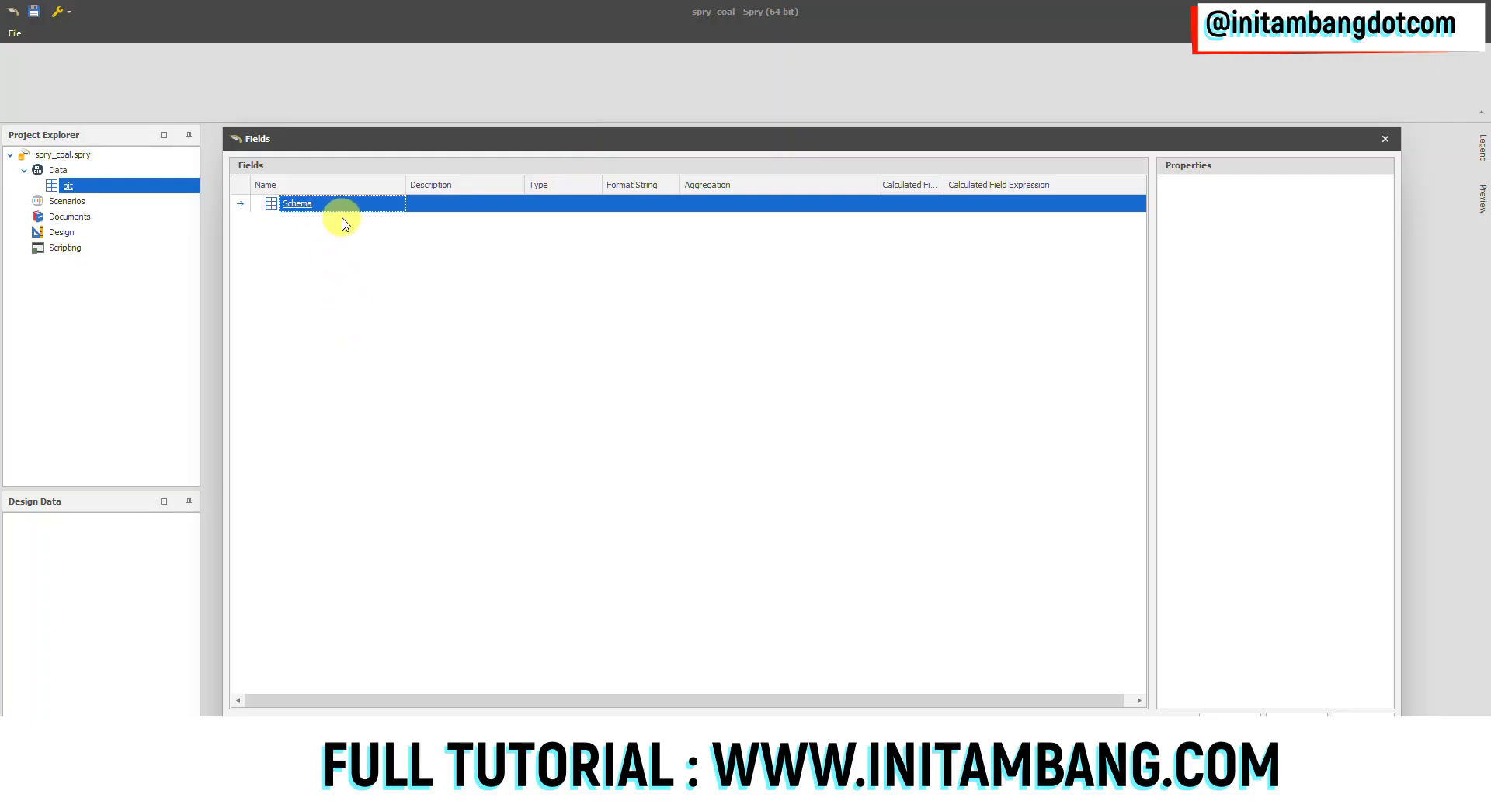
right_click(305, 206)
mouse_move(348, 224)
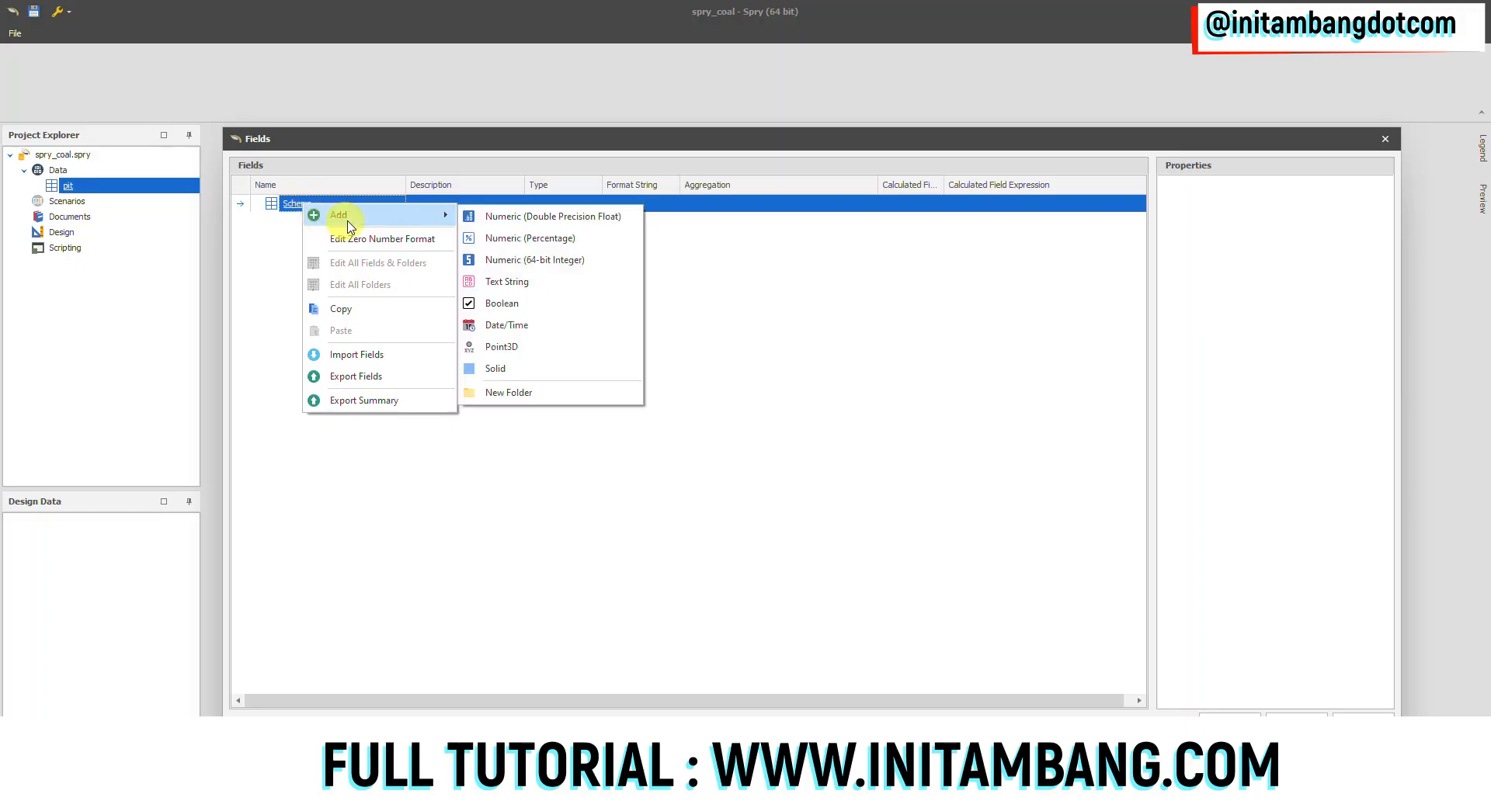
left_click(519, 392)
type("coal")
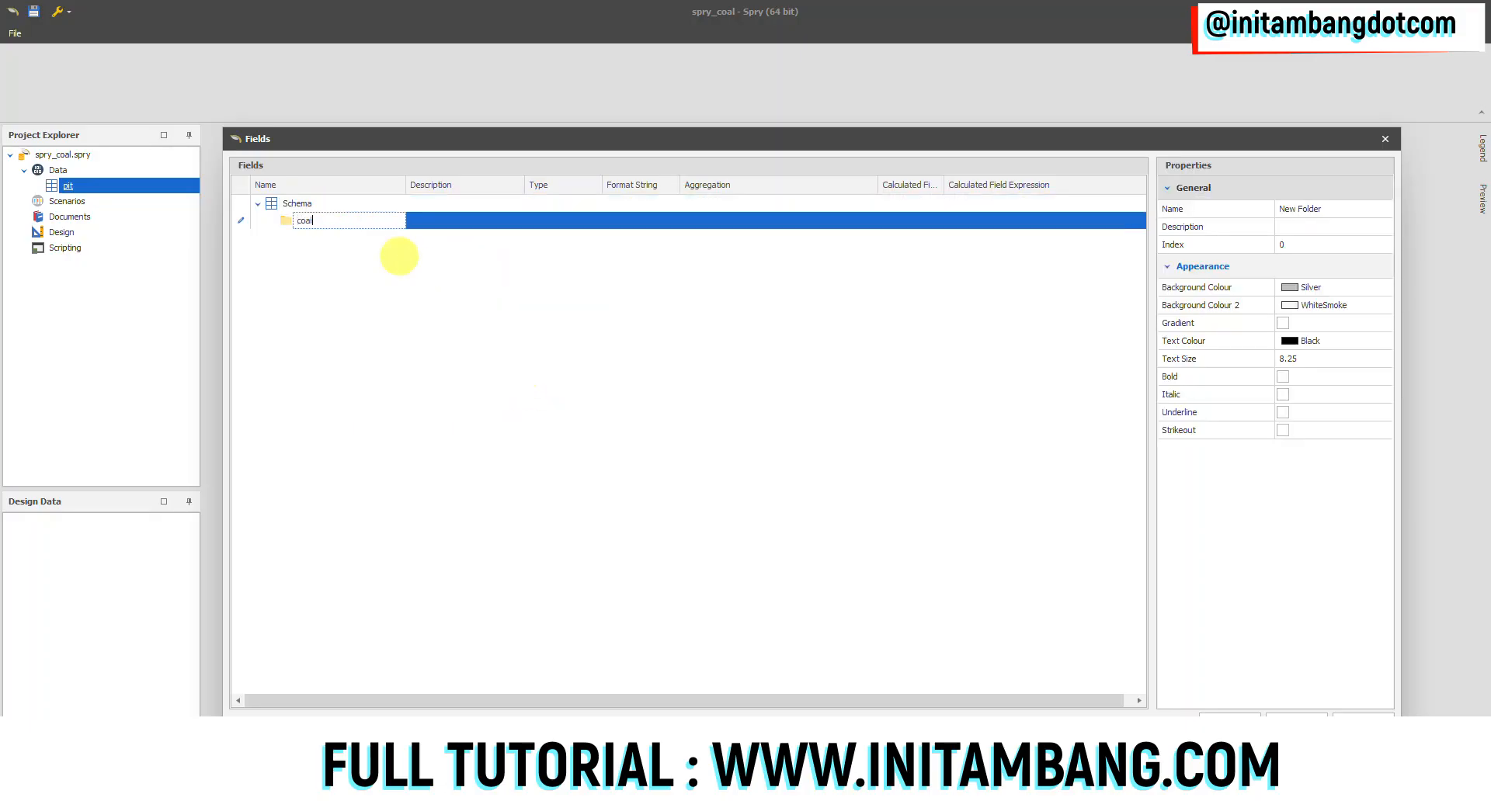
key("Return")
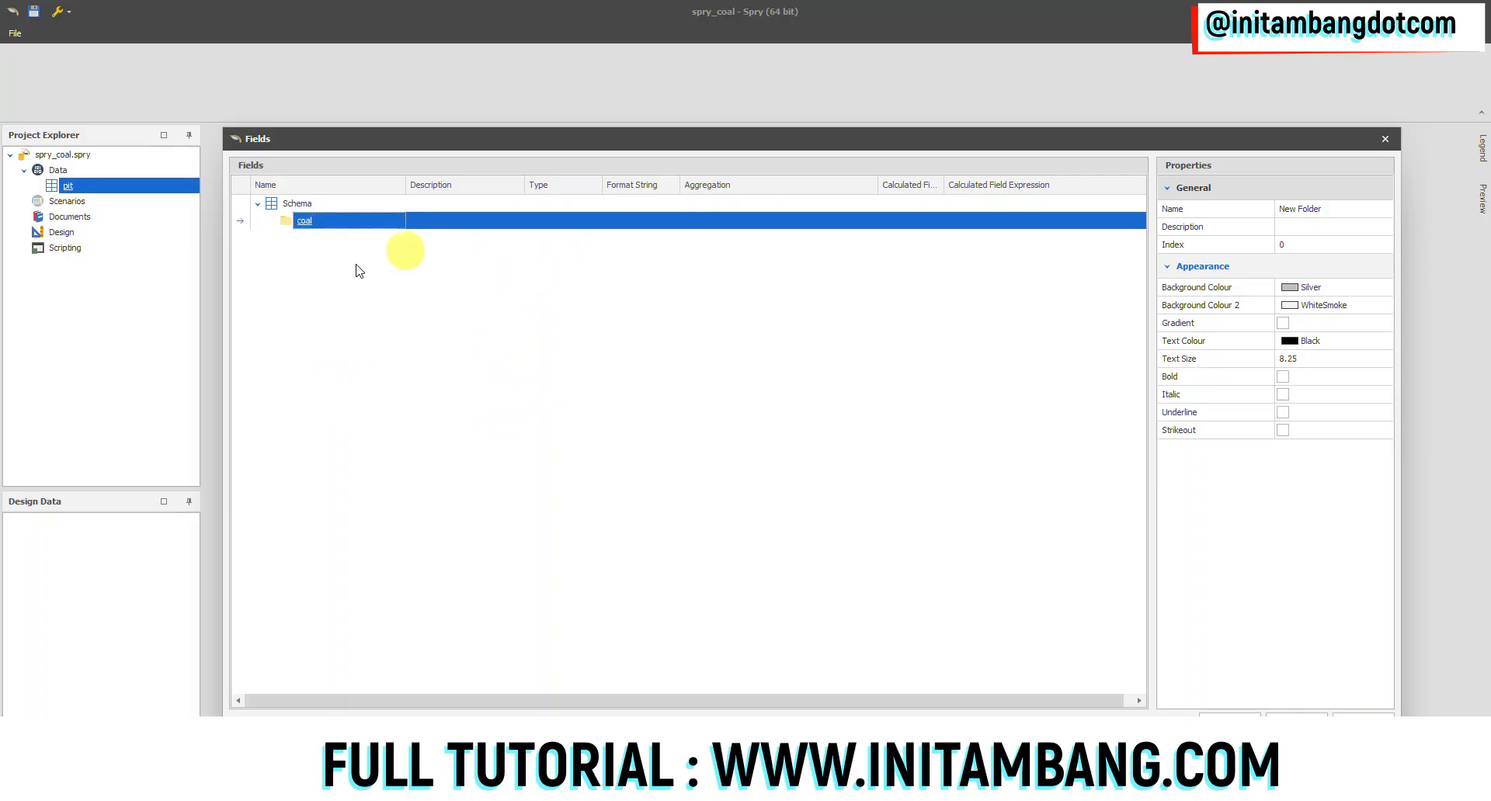
Add a double precision float field named mass to the coal folder.
right_click(309, 226)
mouse_move(380, 238)
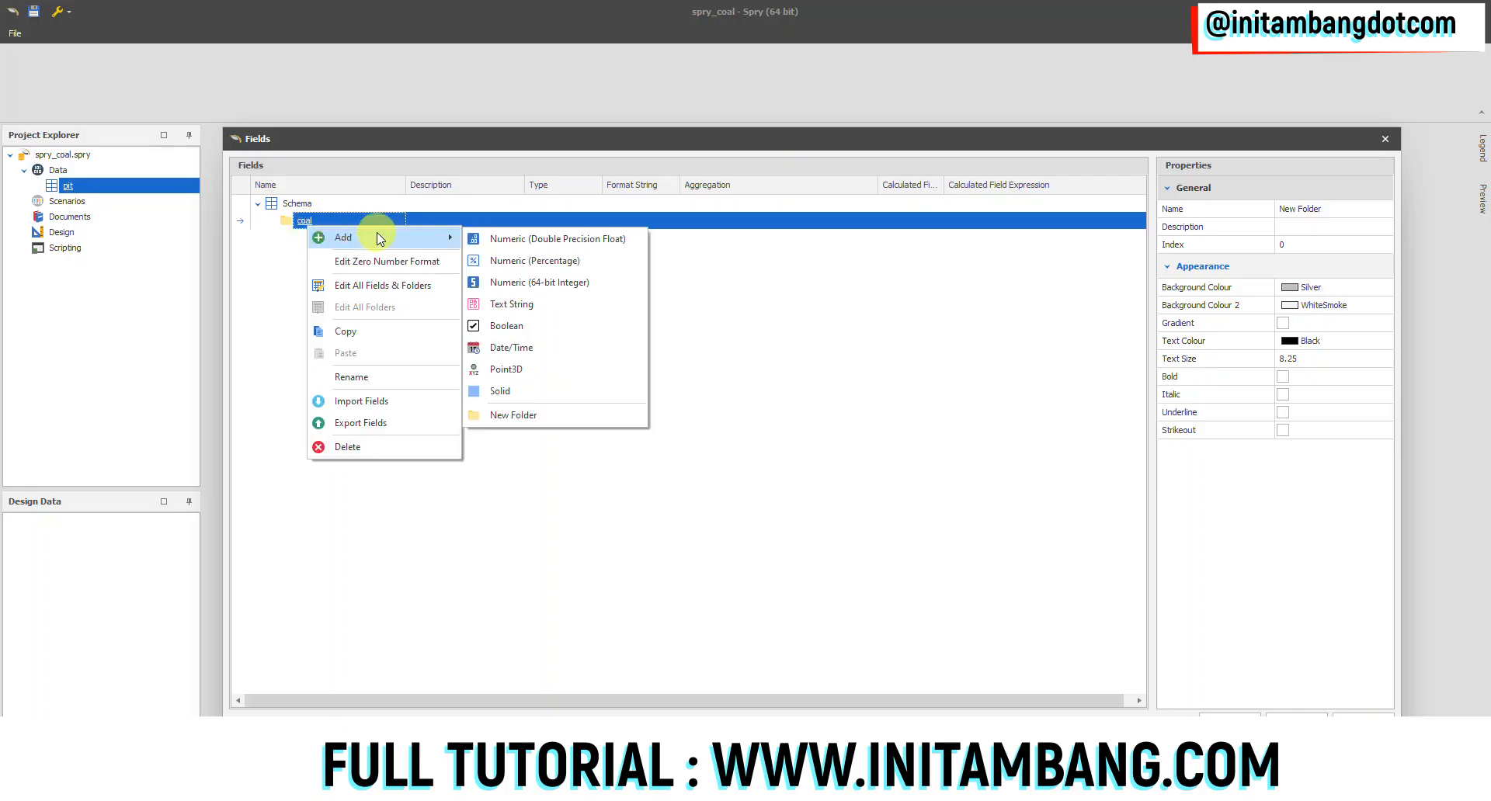
left_click(498, 242)
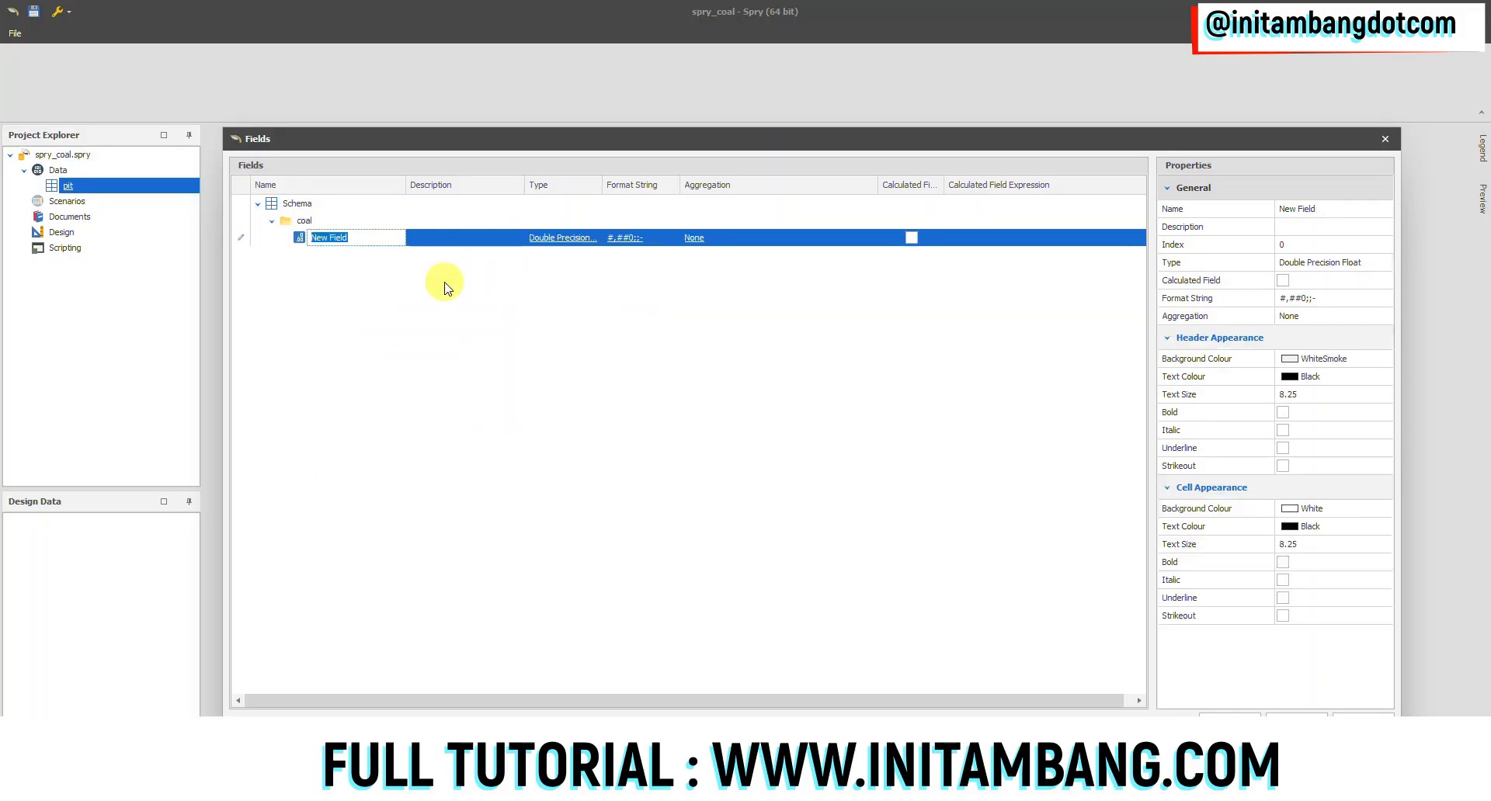
type("ma")
Set the default aggregation of the coal mass field to Sum.
left_click(702, 237)
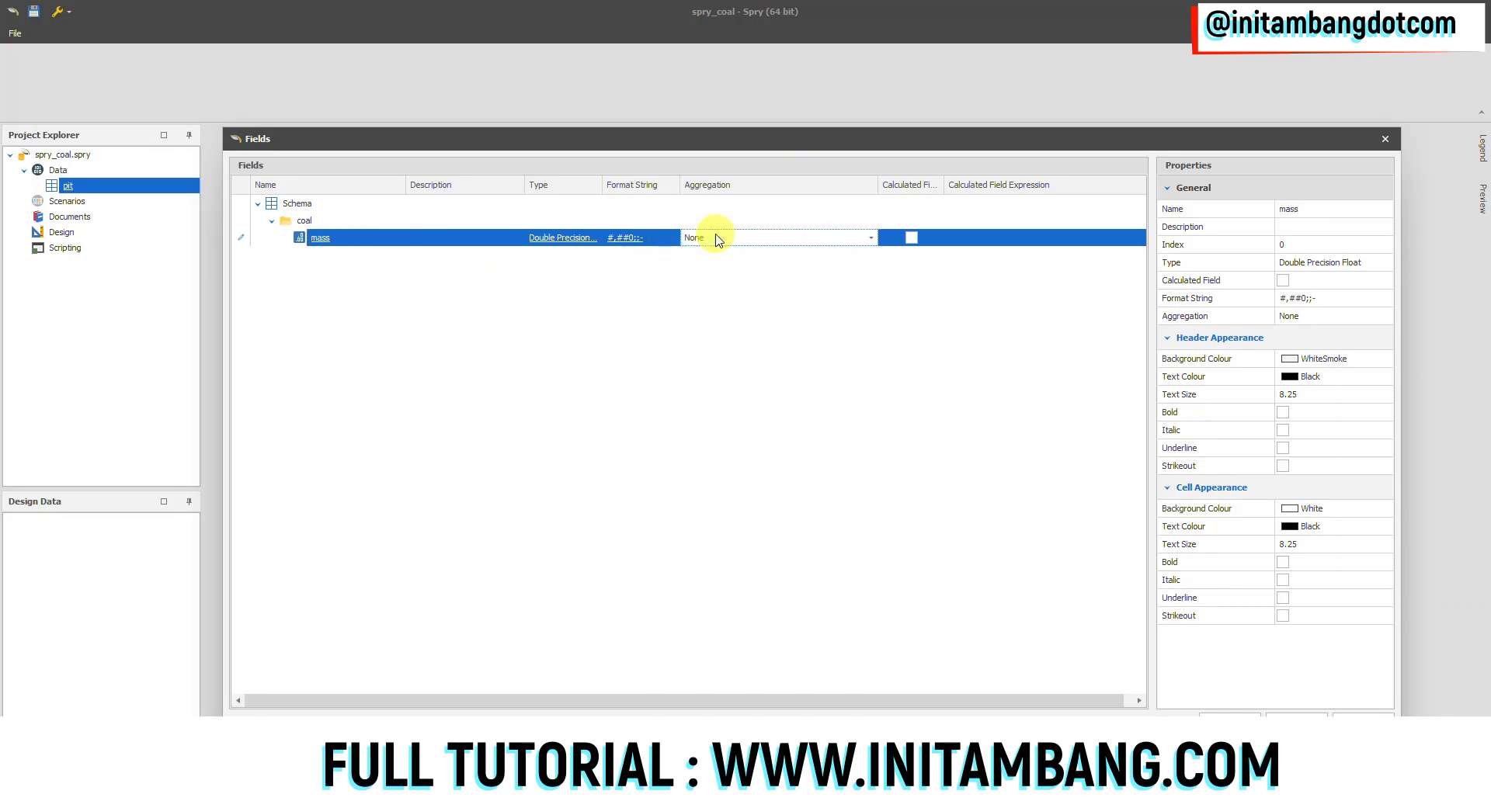
left_click(708, 238)
left_click(780, 282)
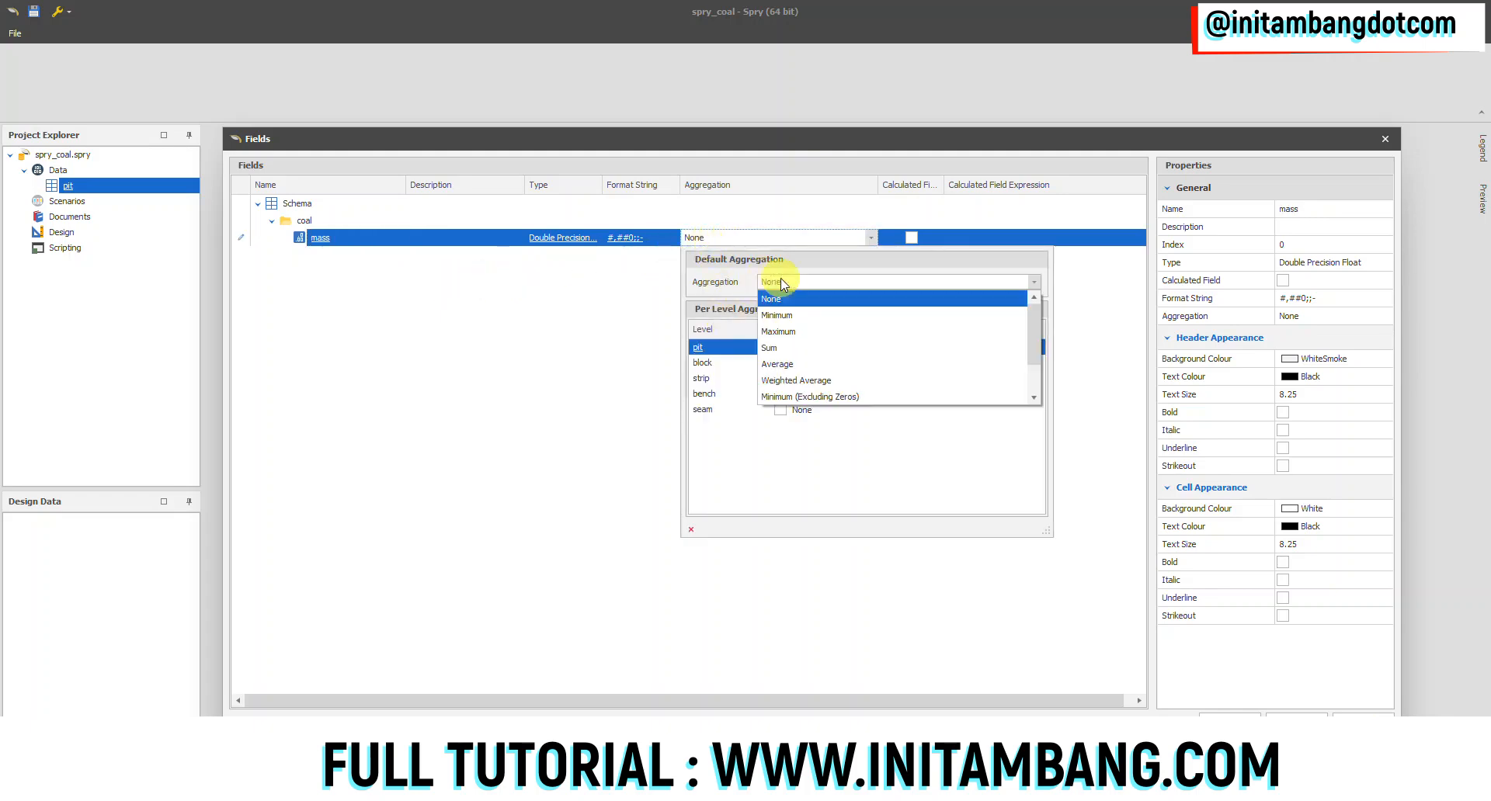
left_click(782, 341)
left_click(800, 286)
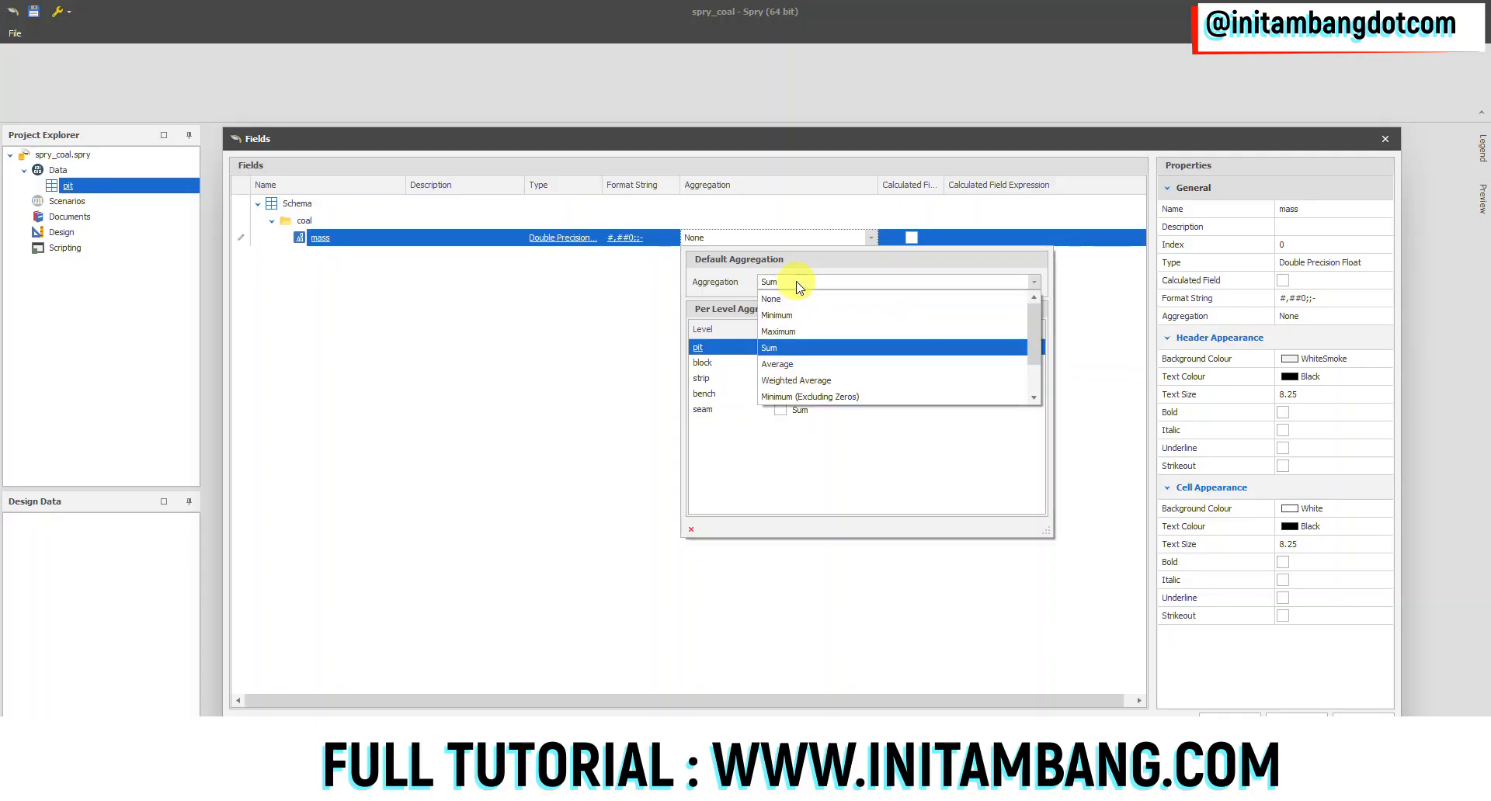
left_click(791, 348)
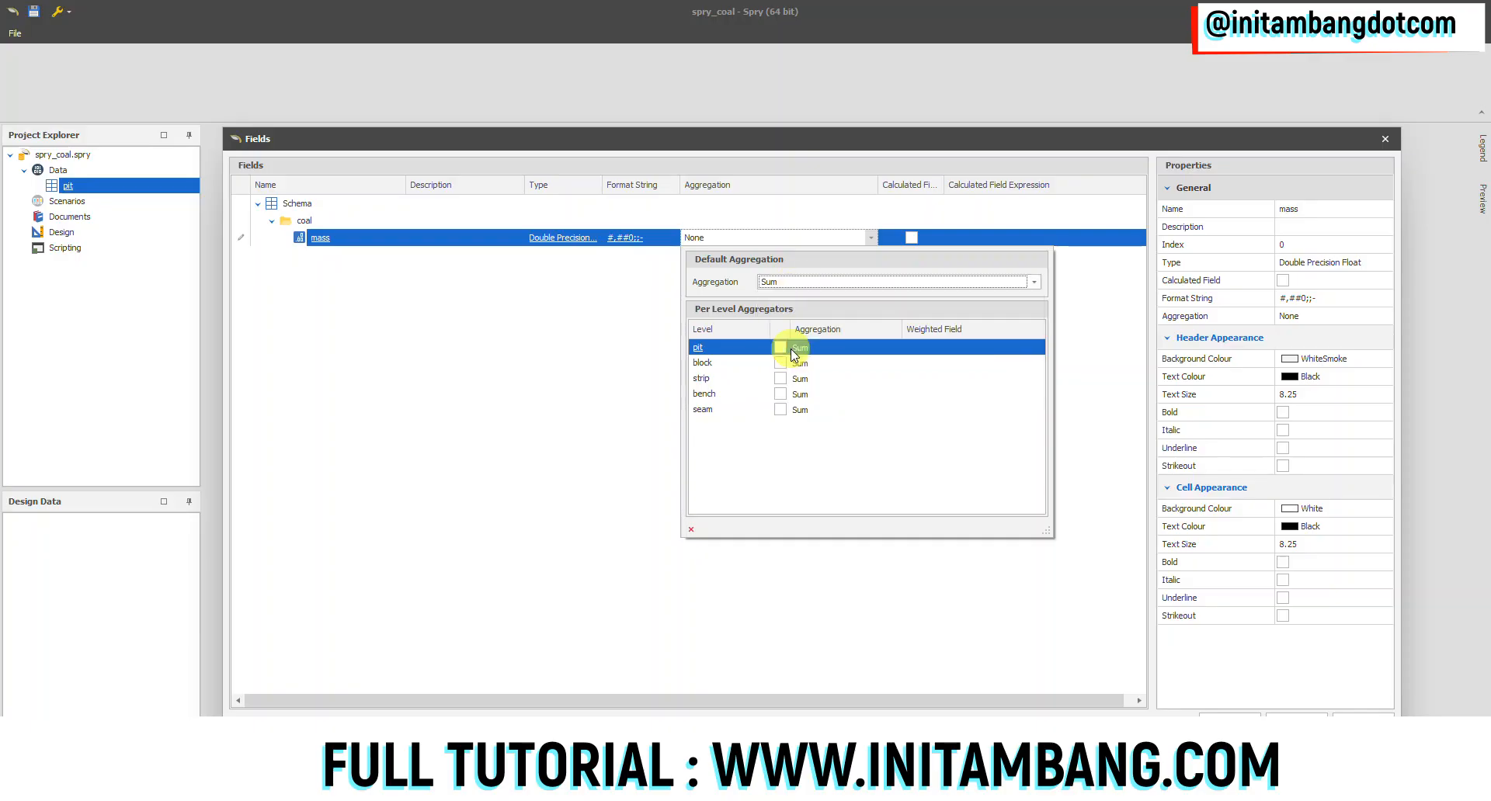
left_click(534, 333)
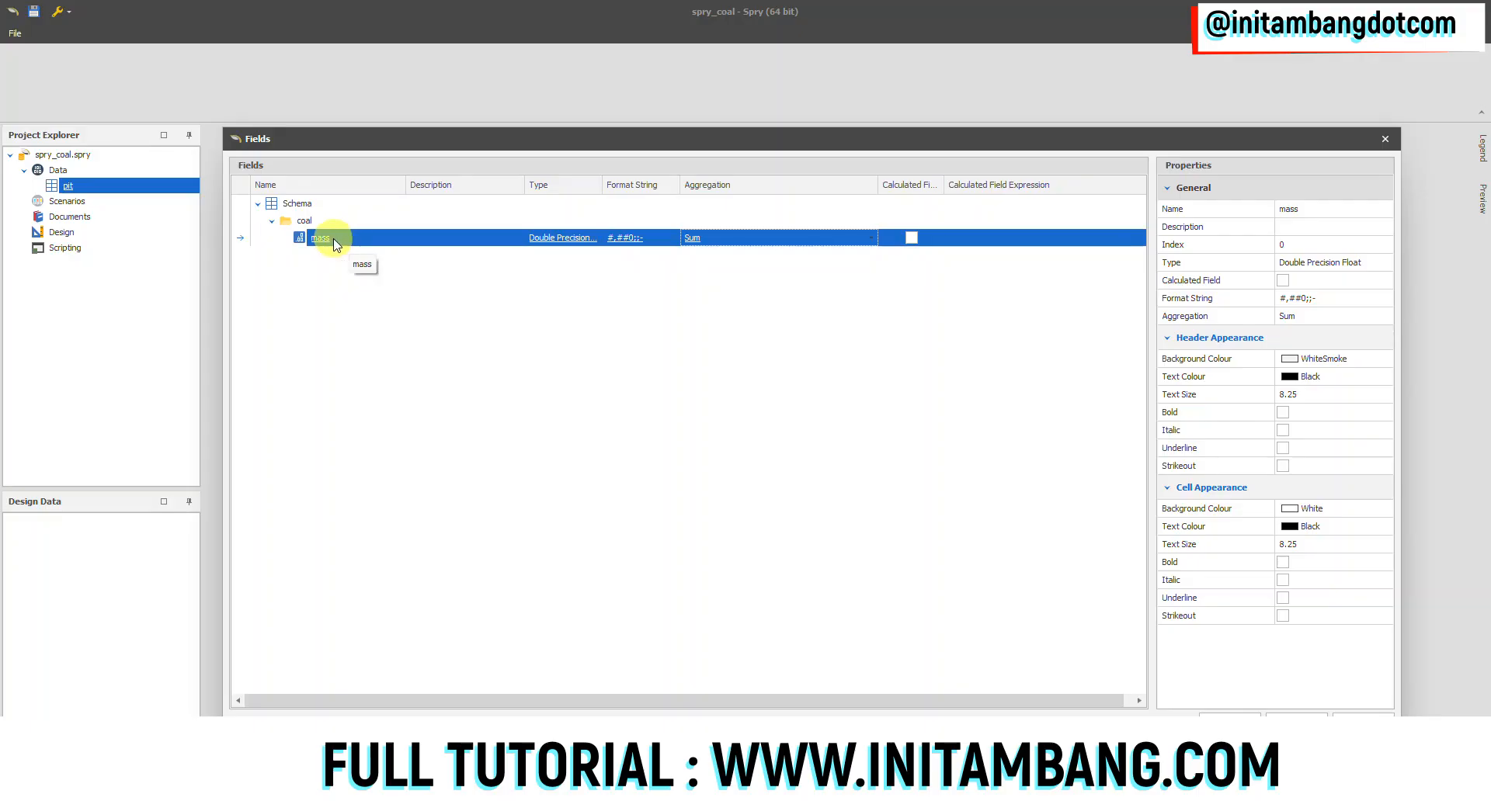
Add a Point3D field named centroid roof to the coal folder.
right_click(310, 222)
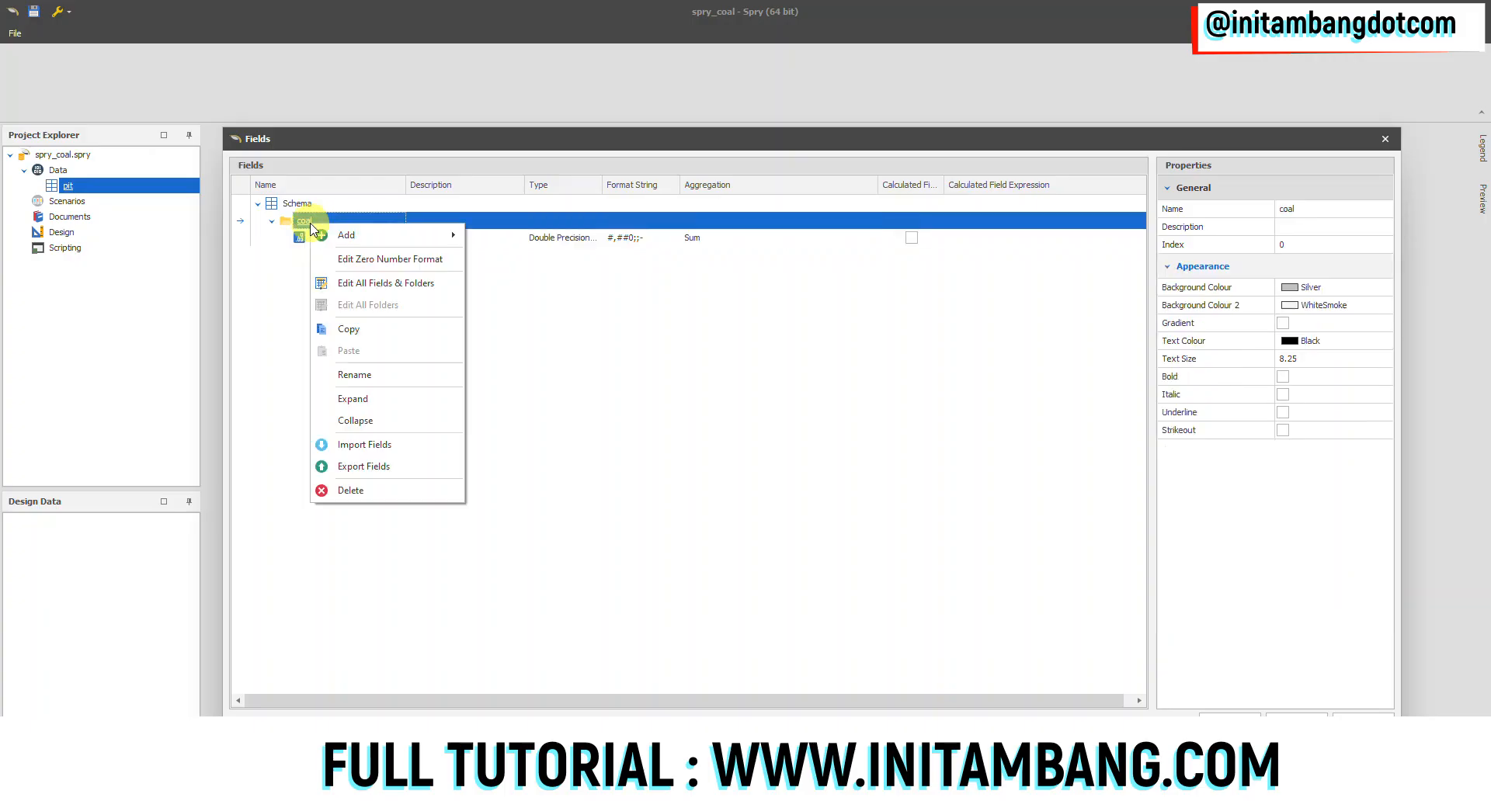
mouse_move(377, 236)
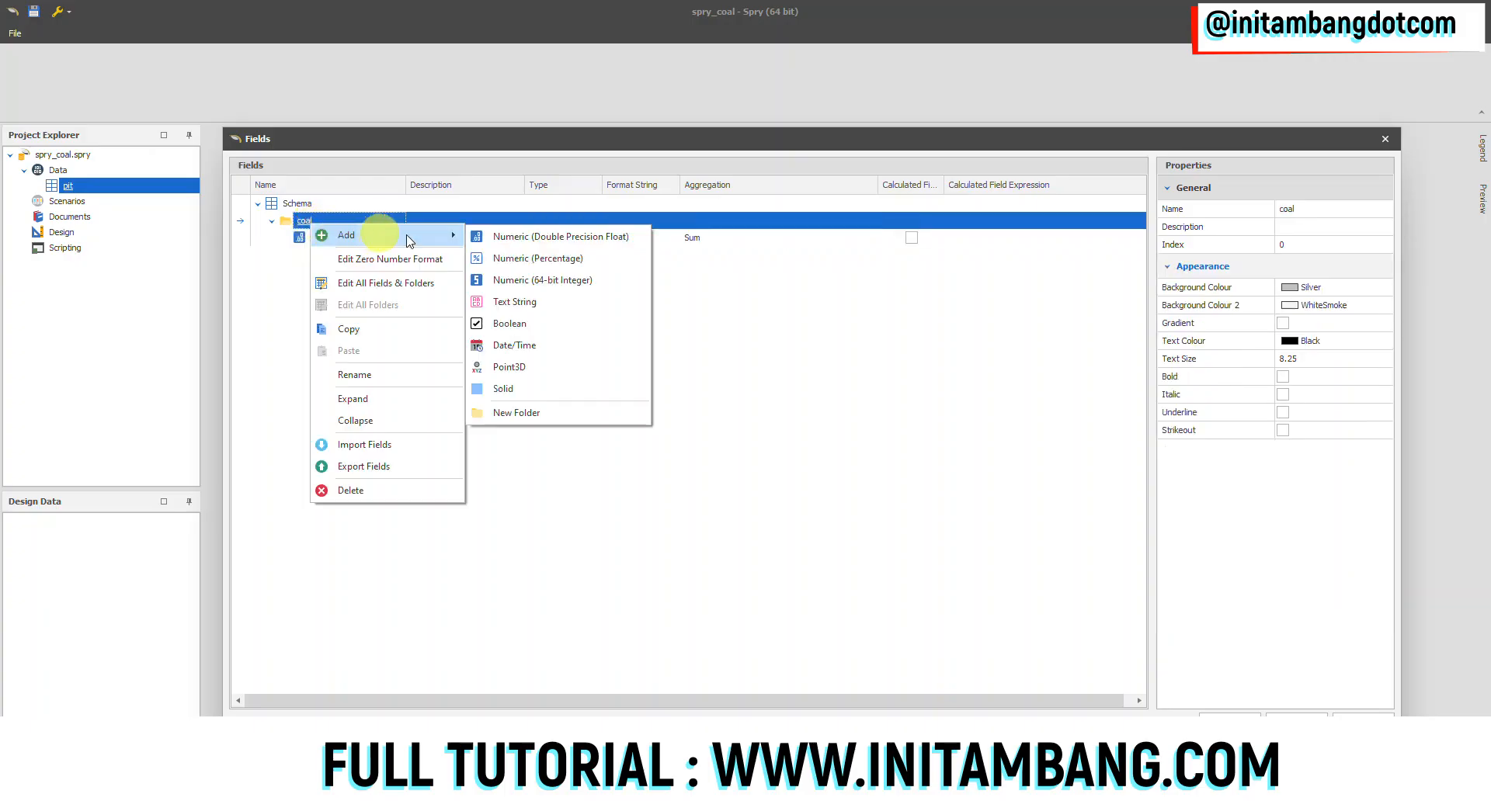
left_click(520, 373)
type("c")
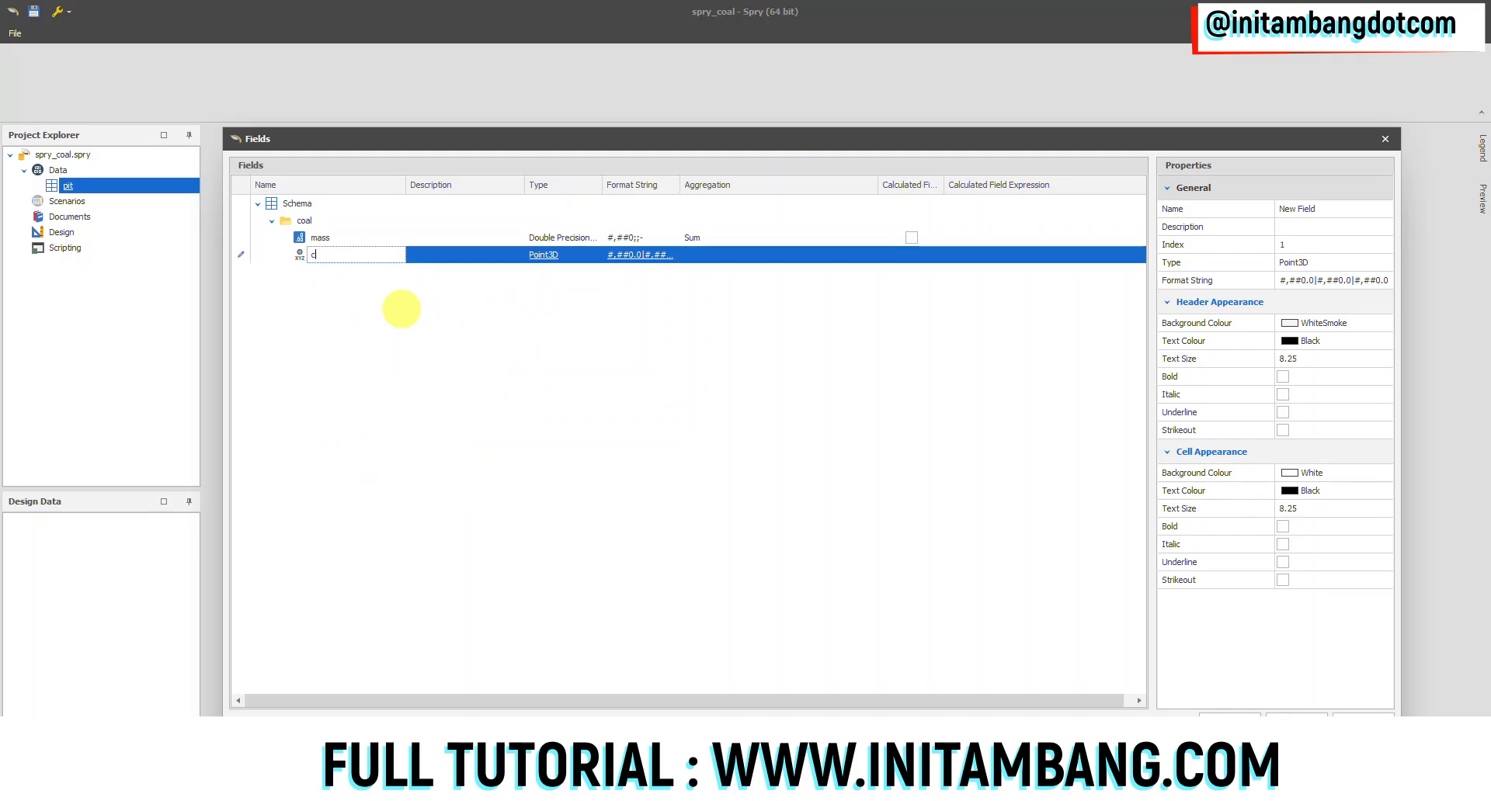
type("ntrtroid ro")
key("Return")
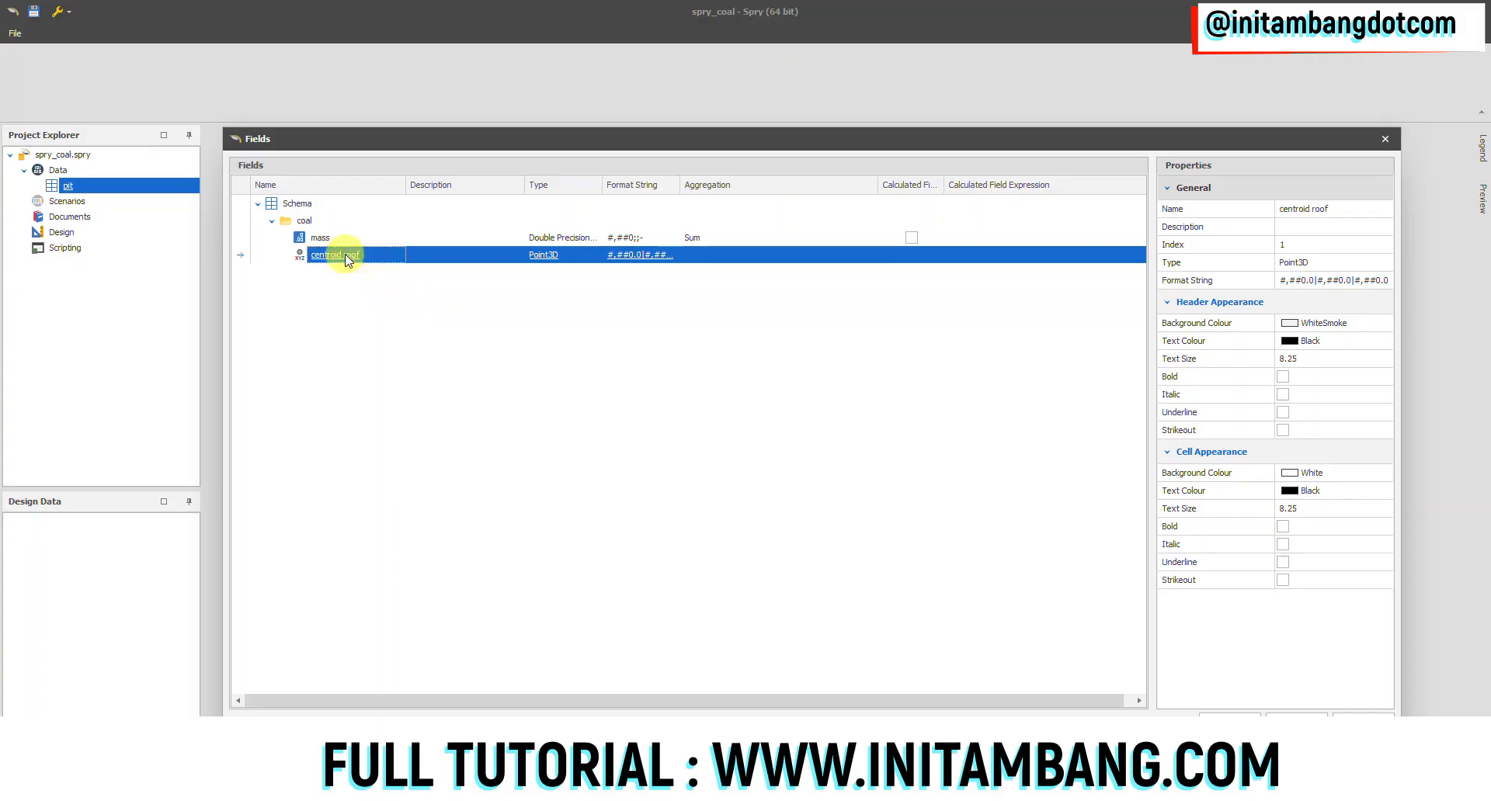
Make two copies of the centroid roof field and rename the first copy to centroid centre.
right_click(345, 256)
left_click(362, 267)
right_click(360, 272)
left_click(366, 284)
left_click(1367, 209)
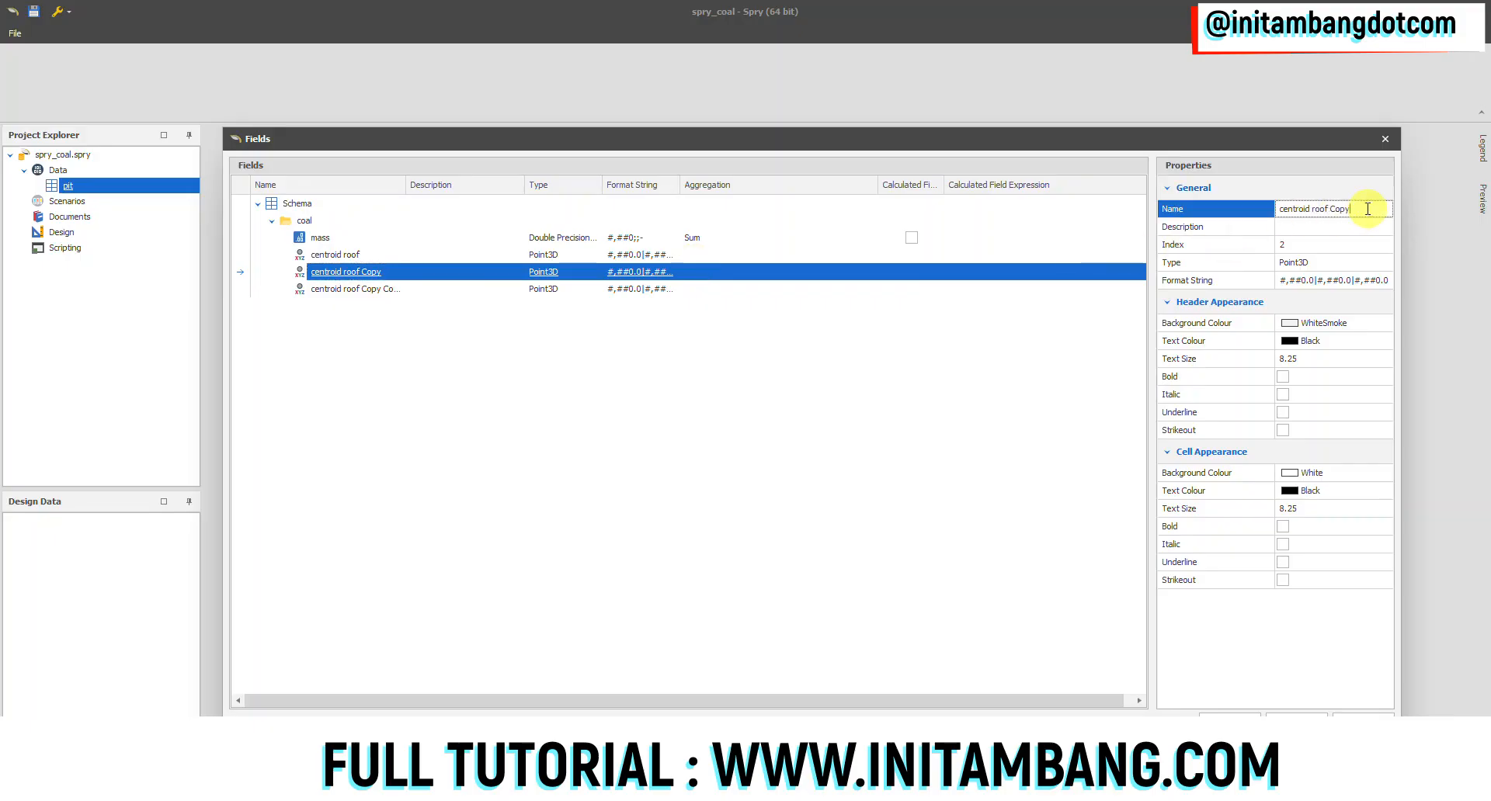
left_click_drag(1367, 209, 1317, 210)
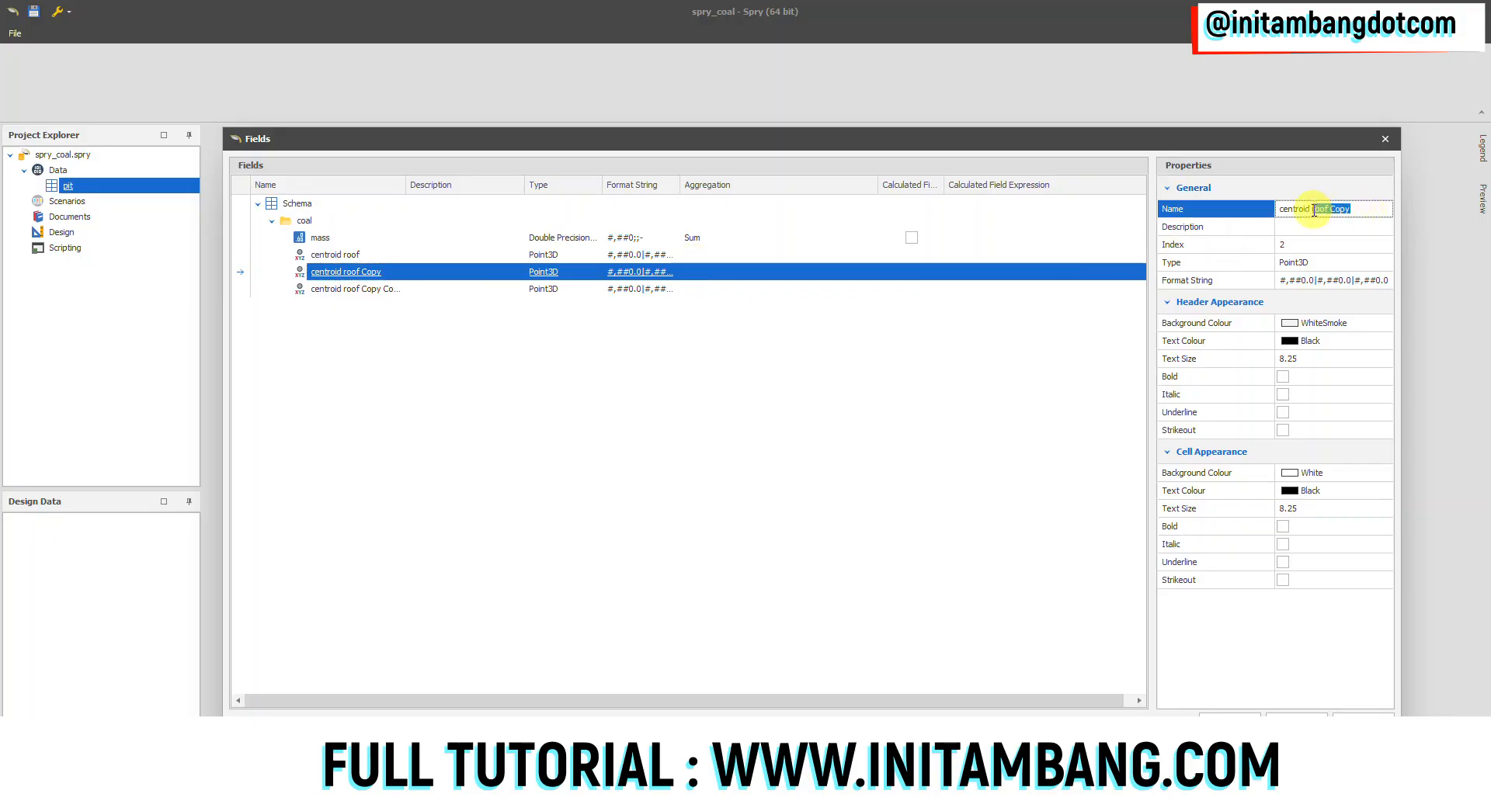
type("centre")
Rename the second copy of the centroid roof field to centroid floor.
left_click(371, 289)
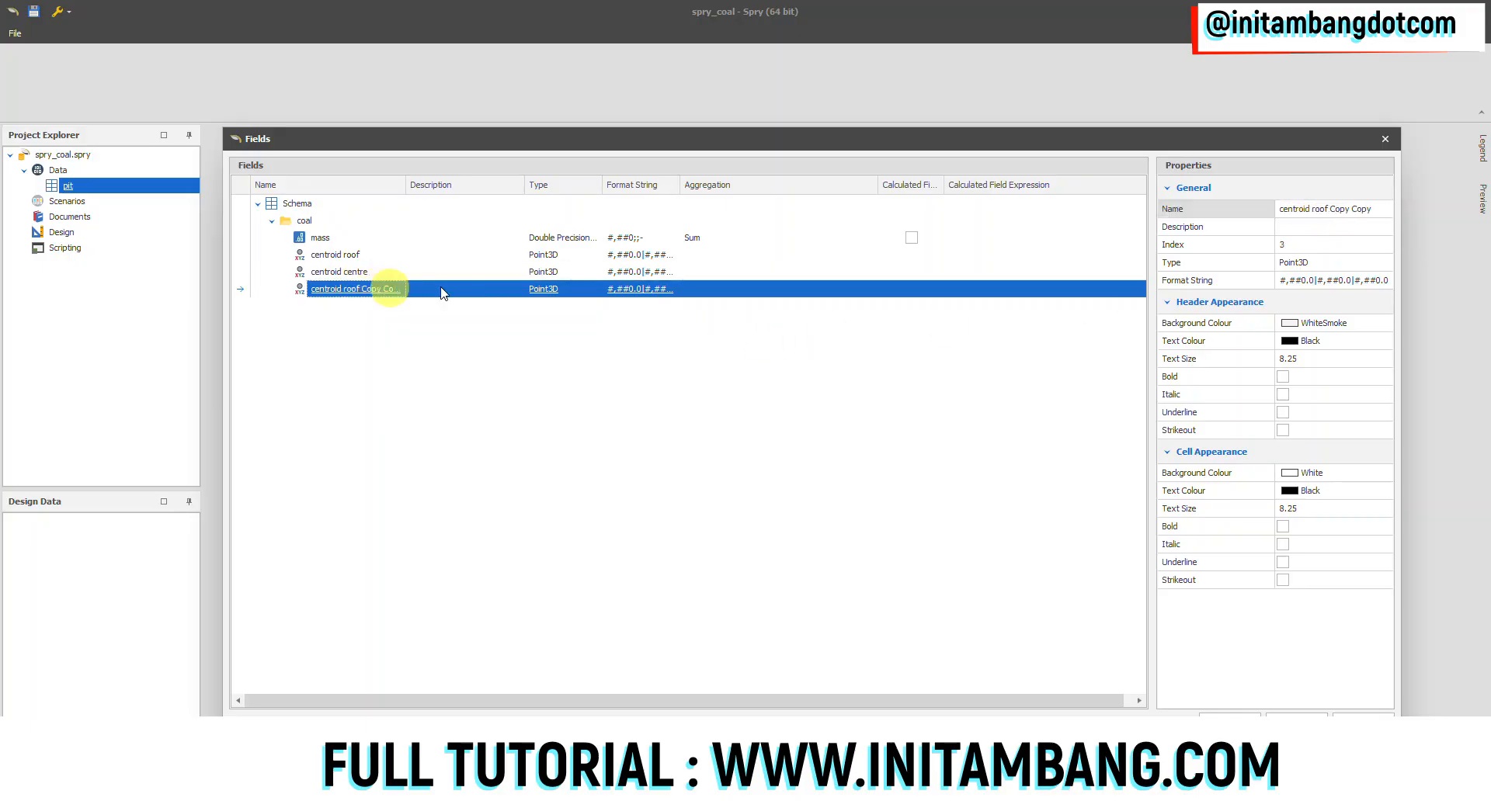
left_click(1371, 209)
left_click_drag(1370, 209, 1318, 211)
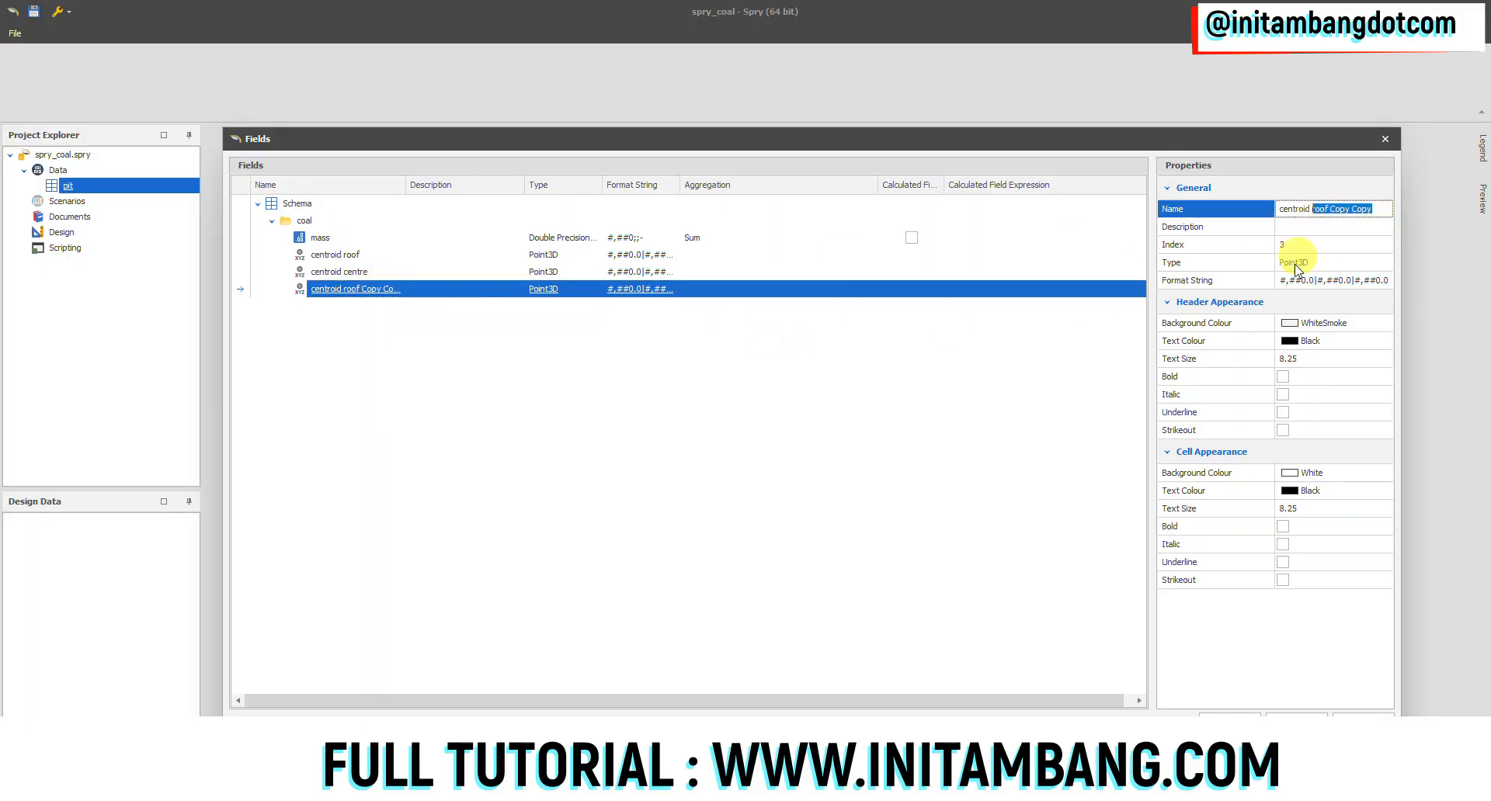
type("floor")
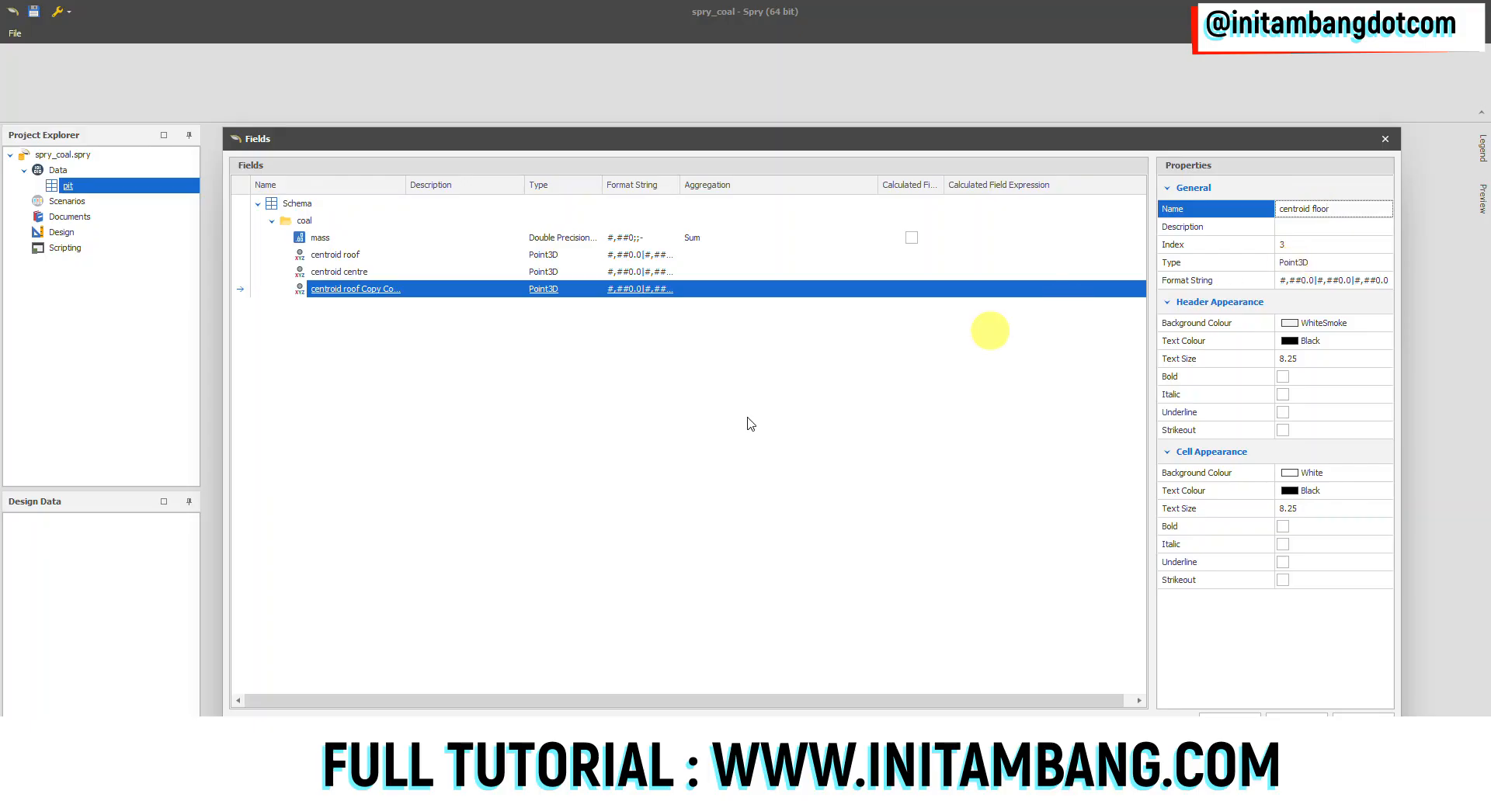
key("Return")
Add a Solid field named solid to the coal folder.
left_click(310, 223)
right_click(311, 224)
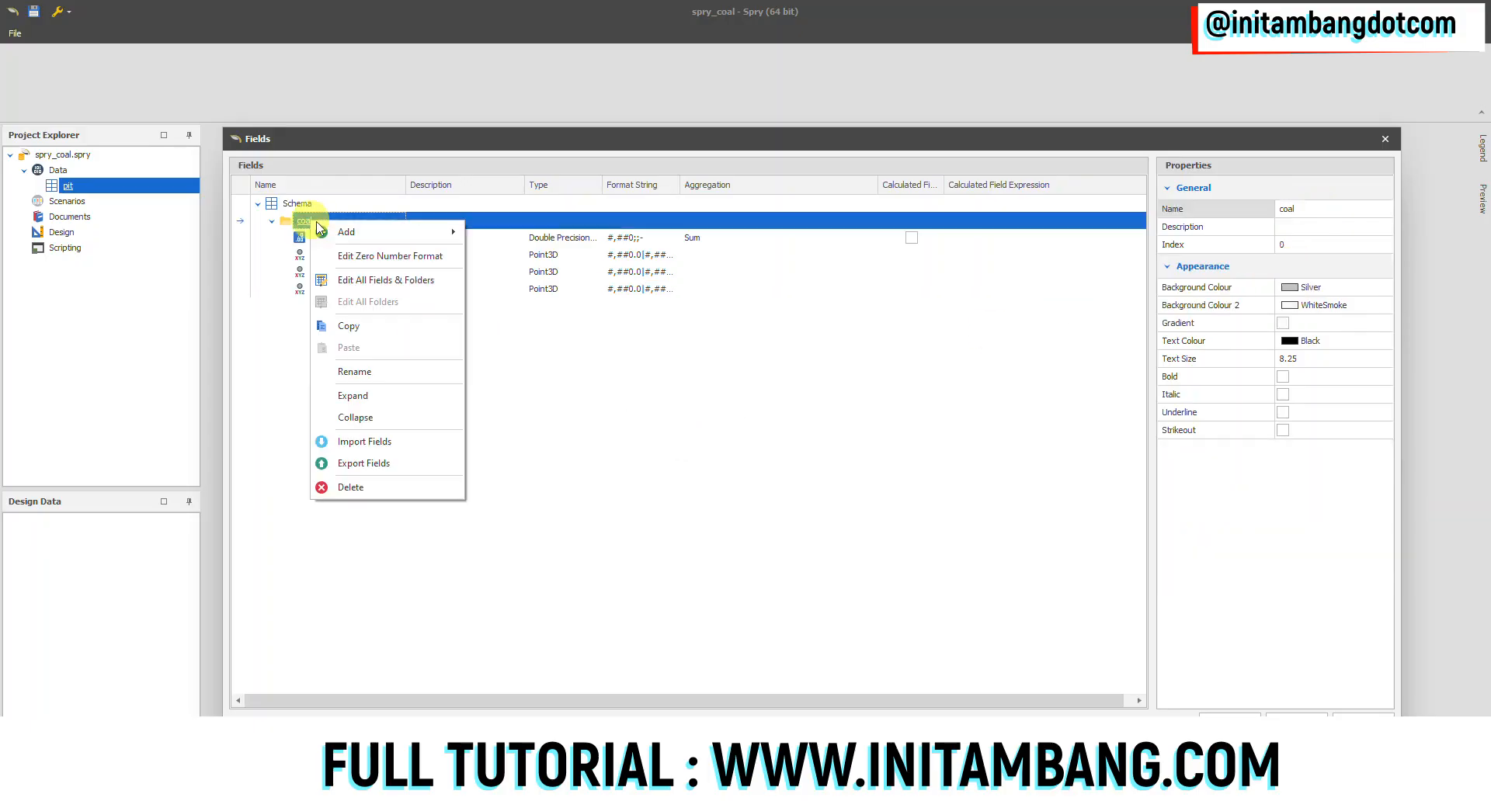
mouse_move(420, 232)
left_click(523, 385)
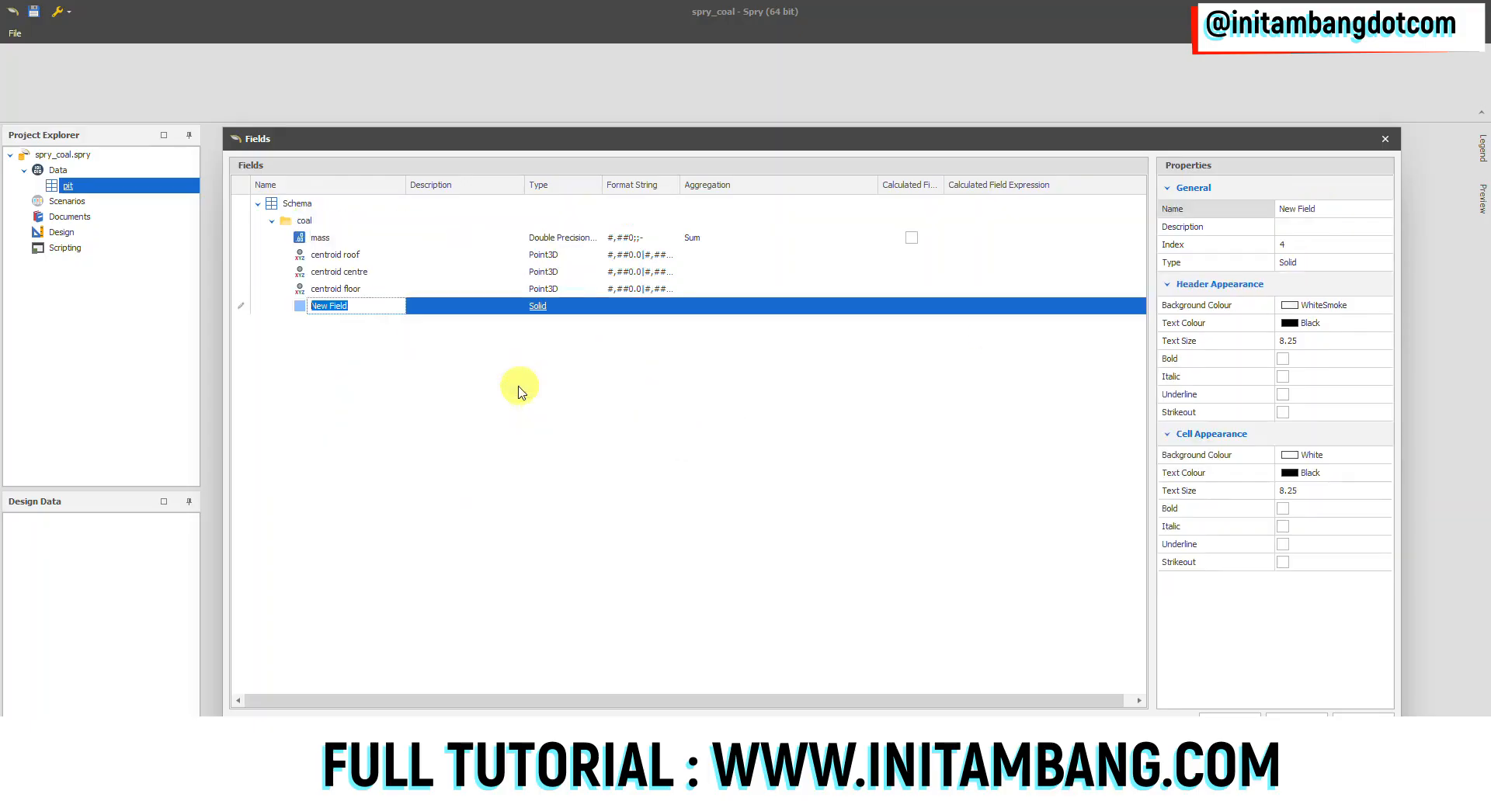
type("solid")
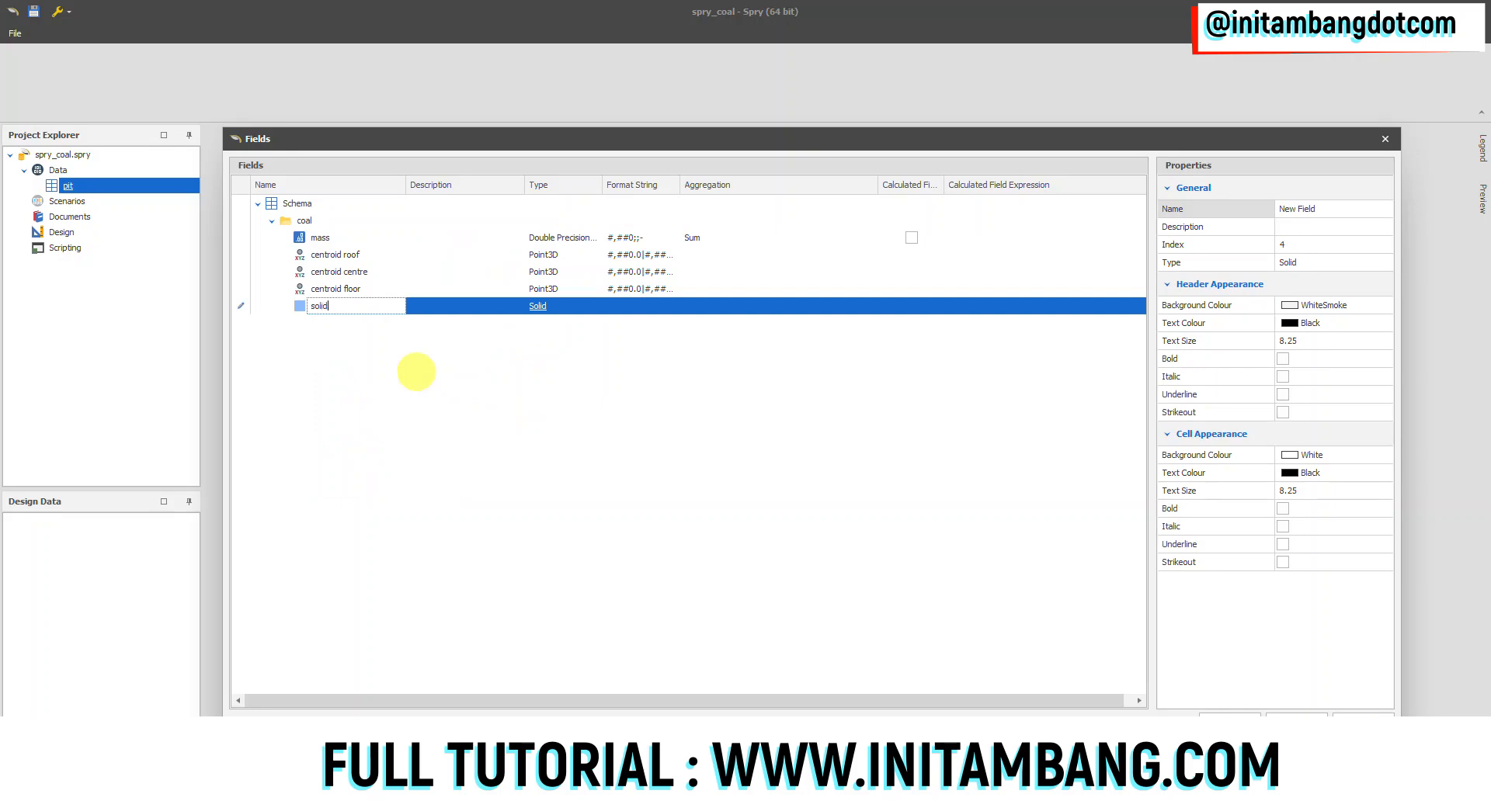
key("Return")
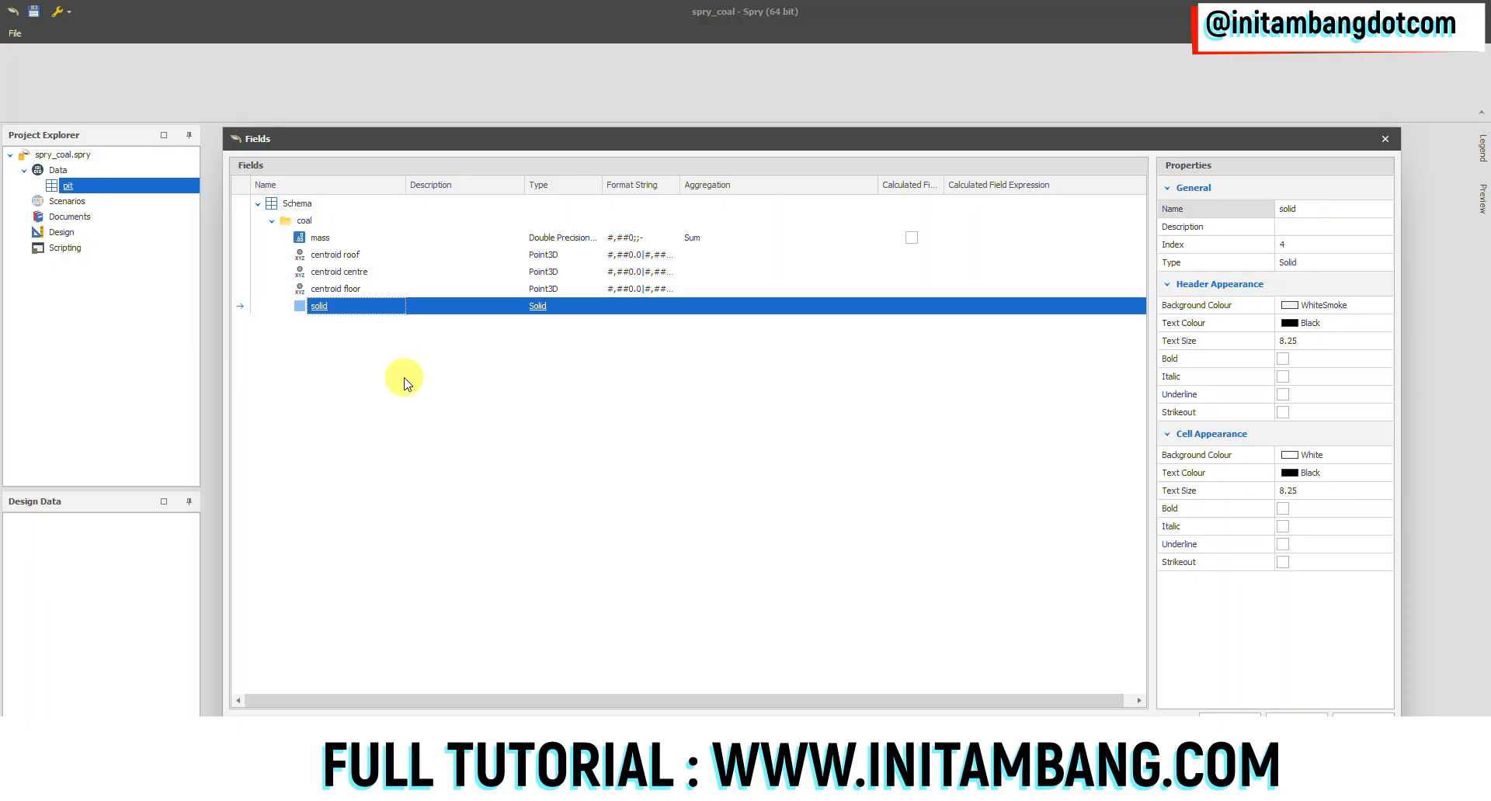
Copy the coal folder with all its fields and paste it under Schema.
left_click(325, 240)
left_click(321, 306)
left_click(307, 225)
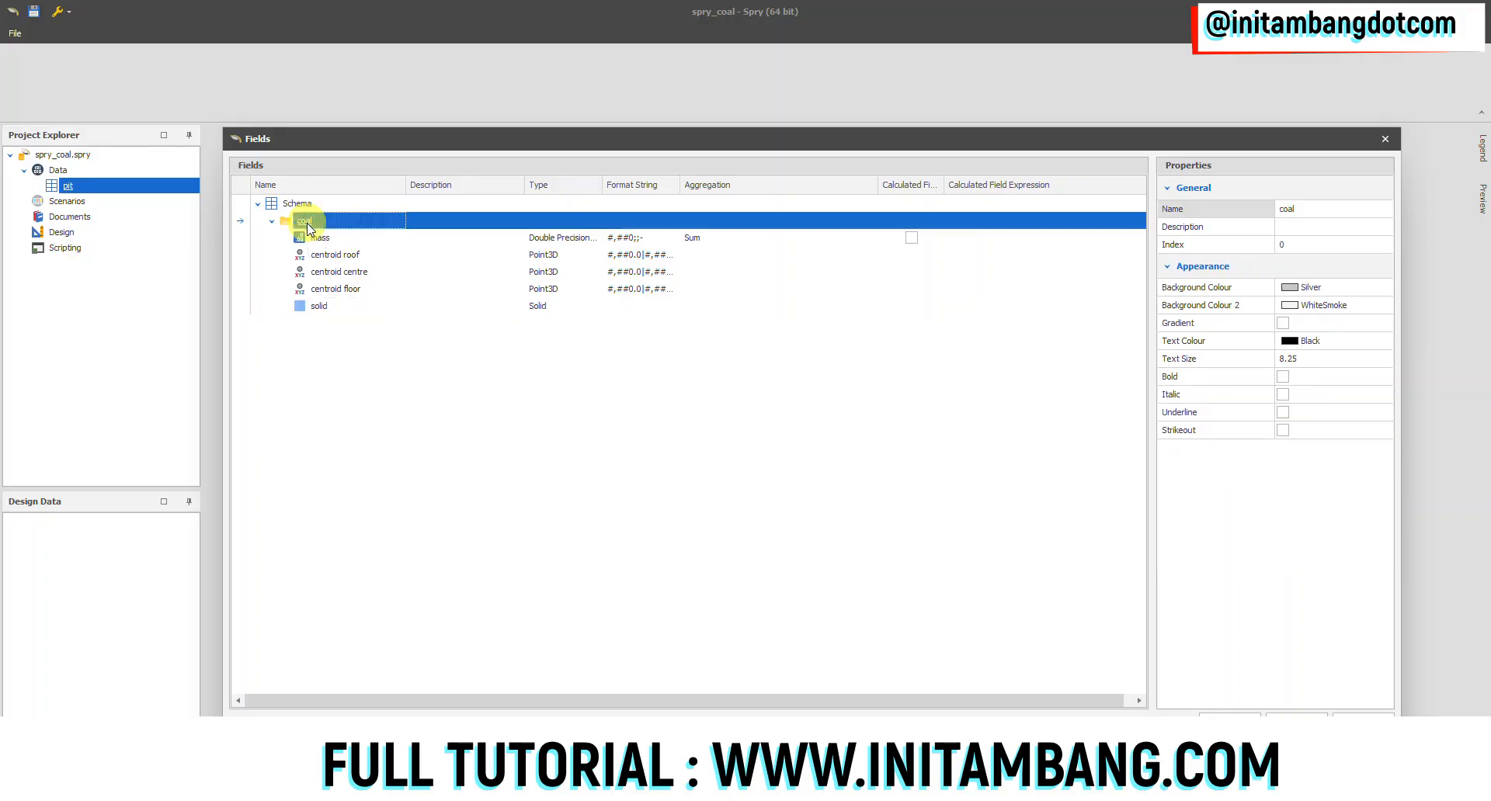
right_click(307, 225)
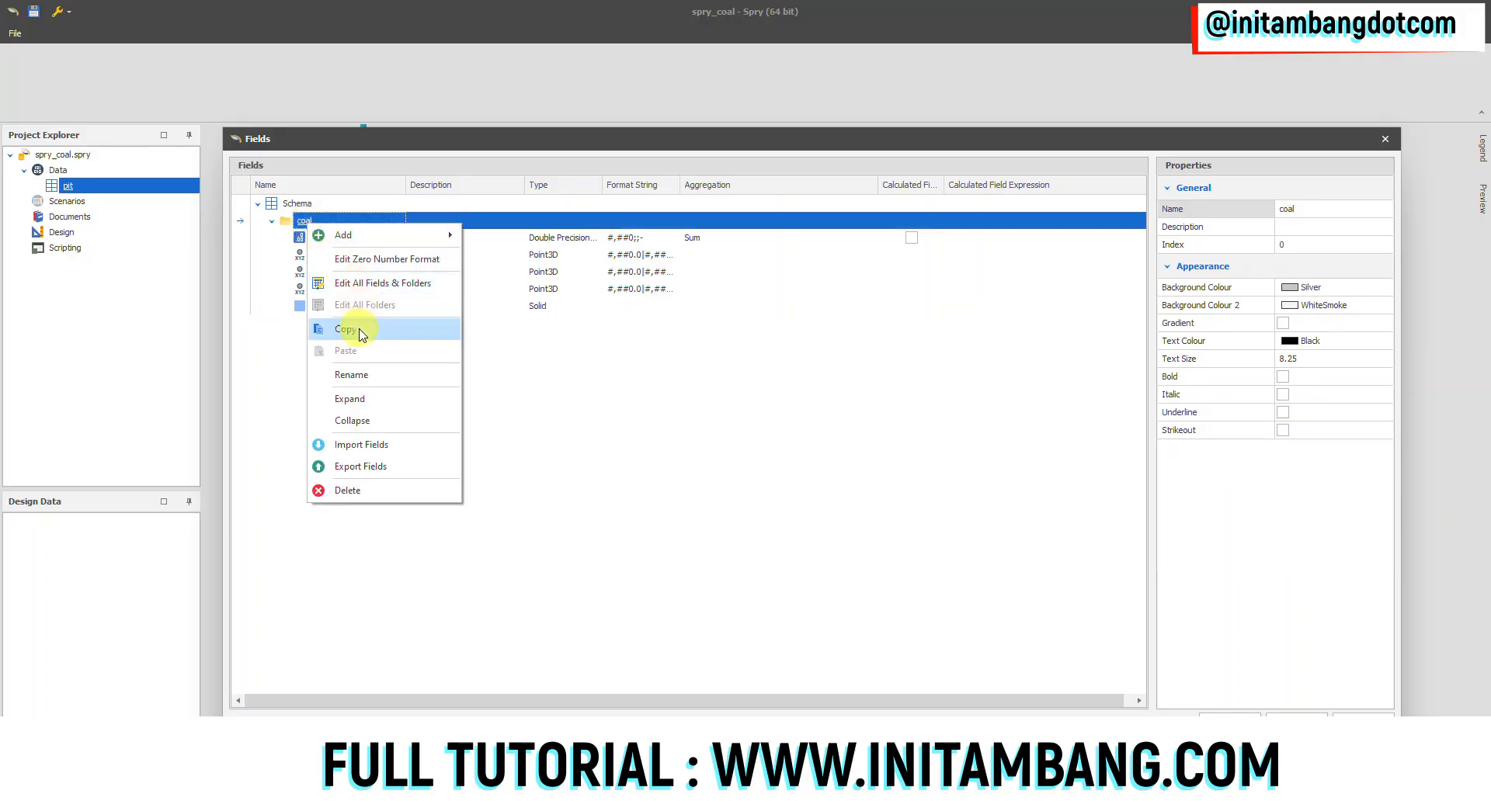
left_click(351, 329)
right_click(307, 205)
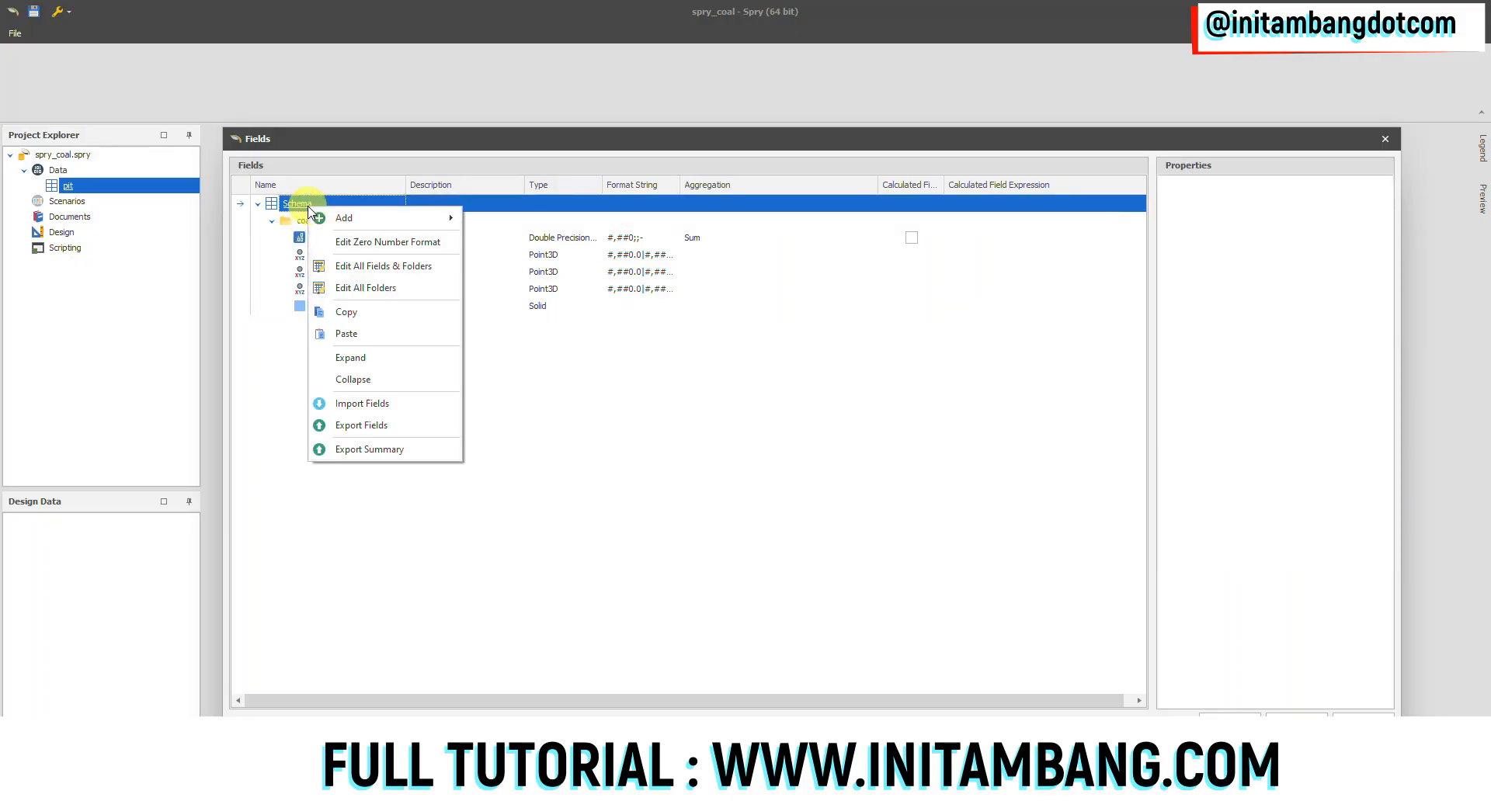
left_click(357, 333)
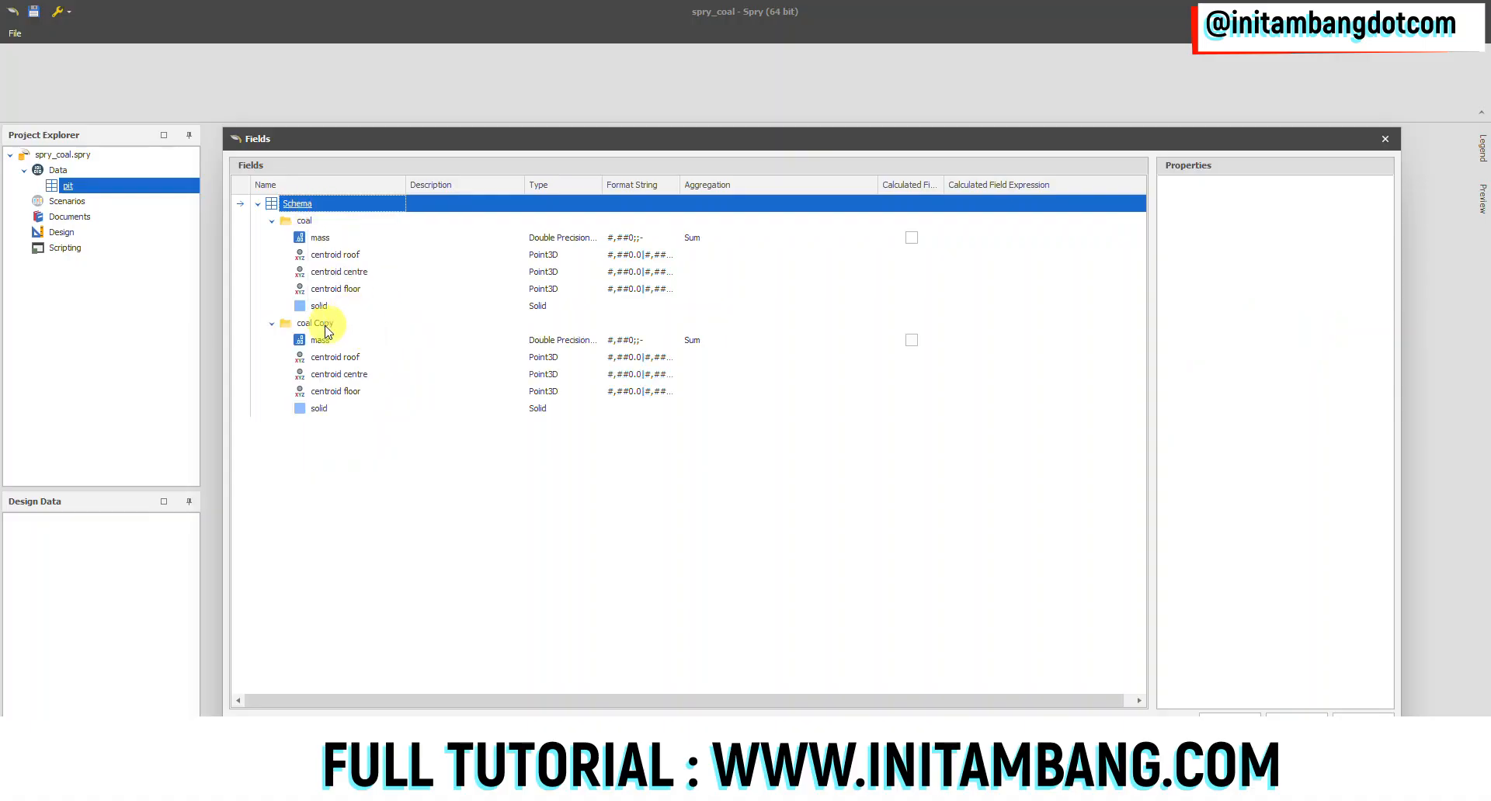
Rename the copied coal folder to waste.
left_click(319, 323)
left_click(1298, 208)
type("W")
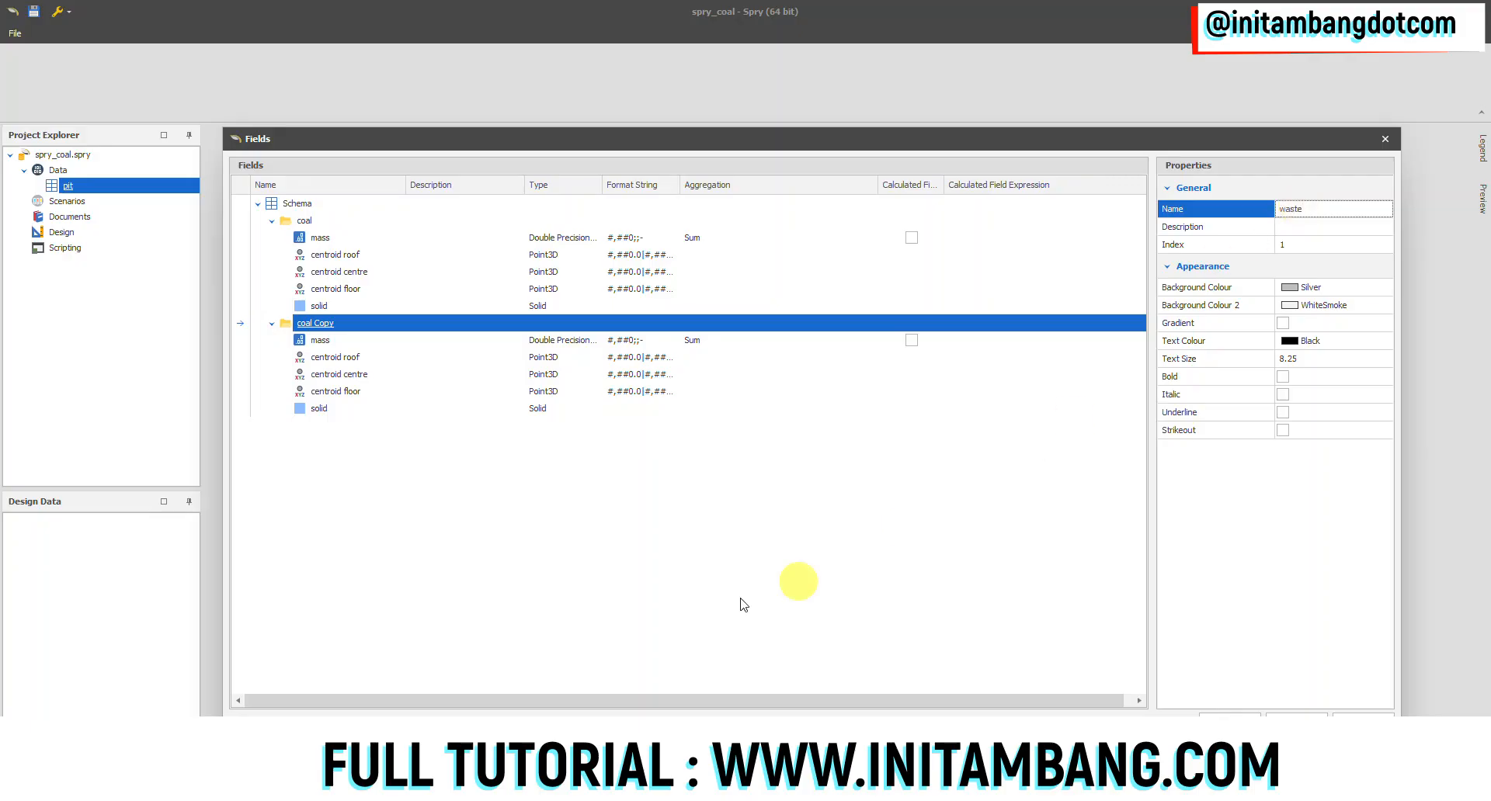
left_click(799, 584)
Rename the mass field in the waste folder to volume.
left_click(321, 340)
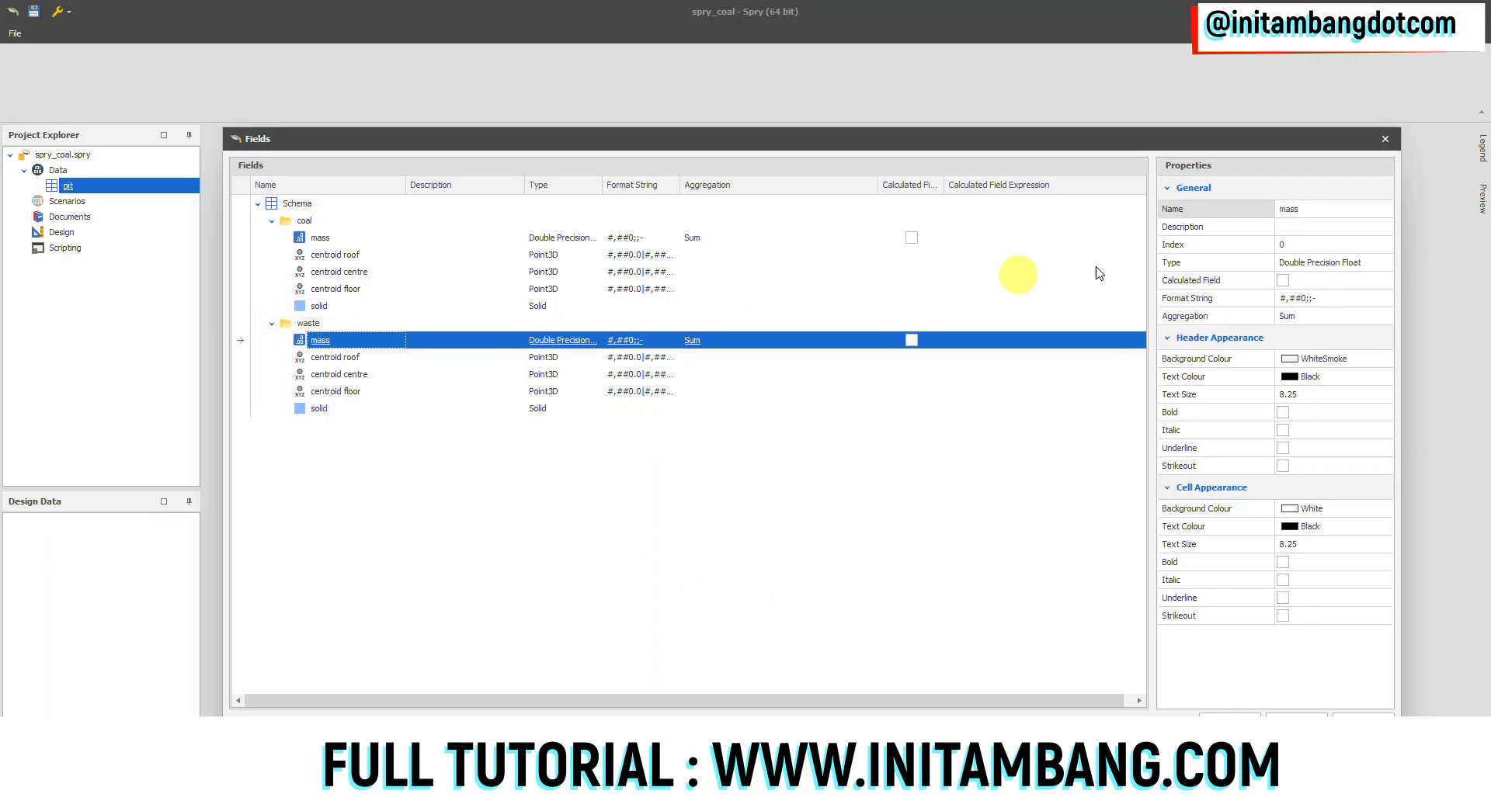
left_click(1300, 209)
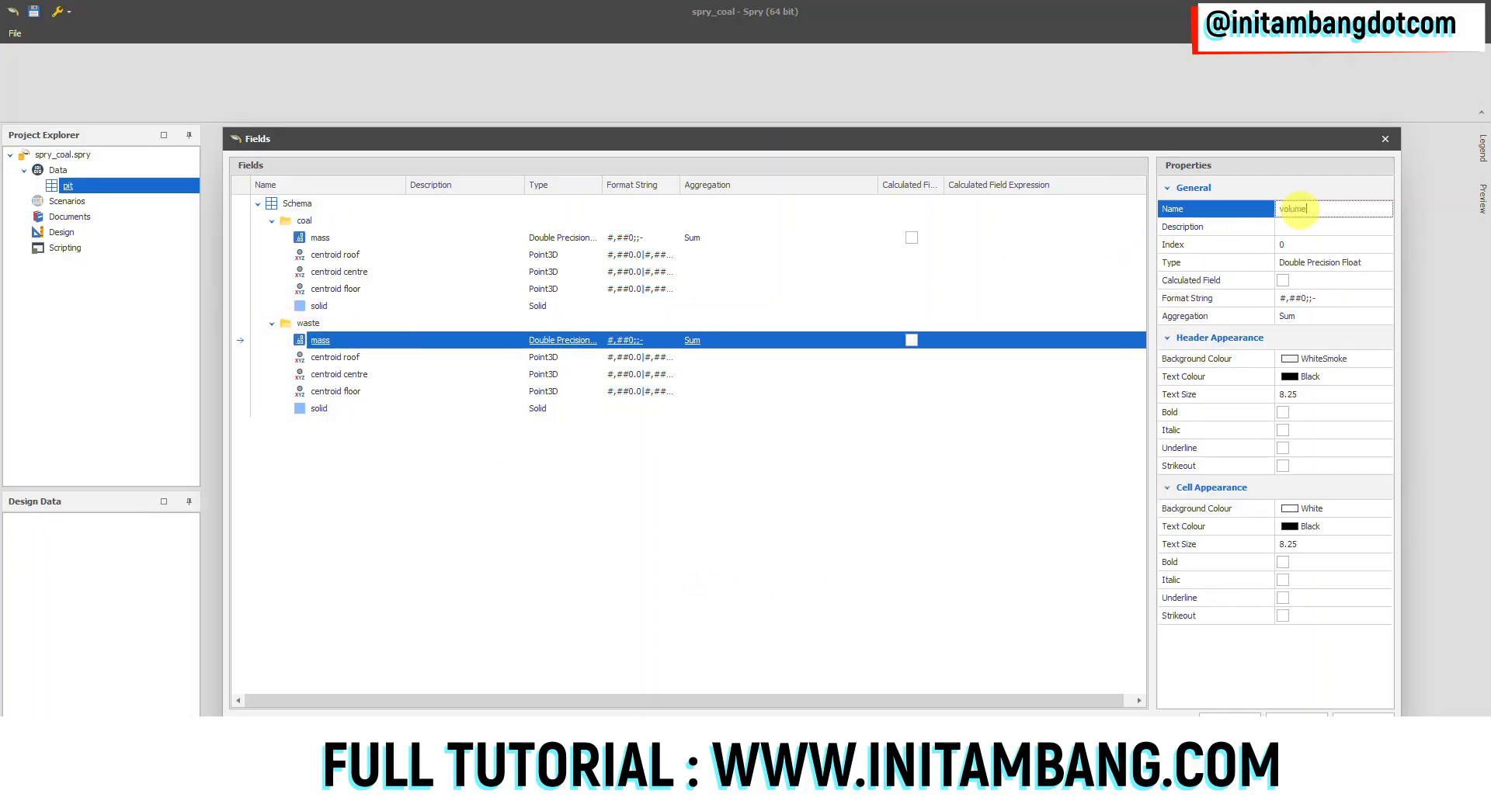
type("volume")
left_click(759, 572)
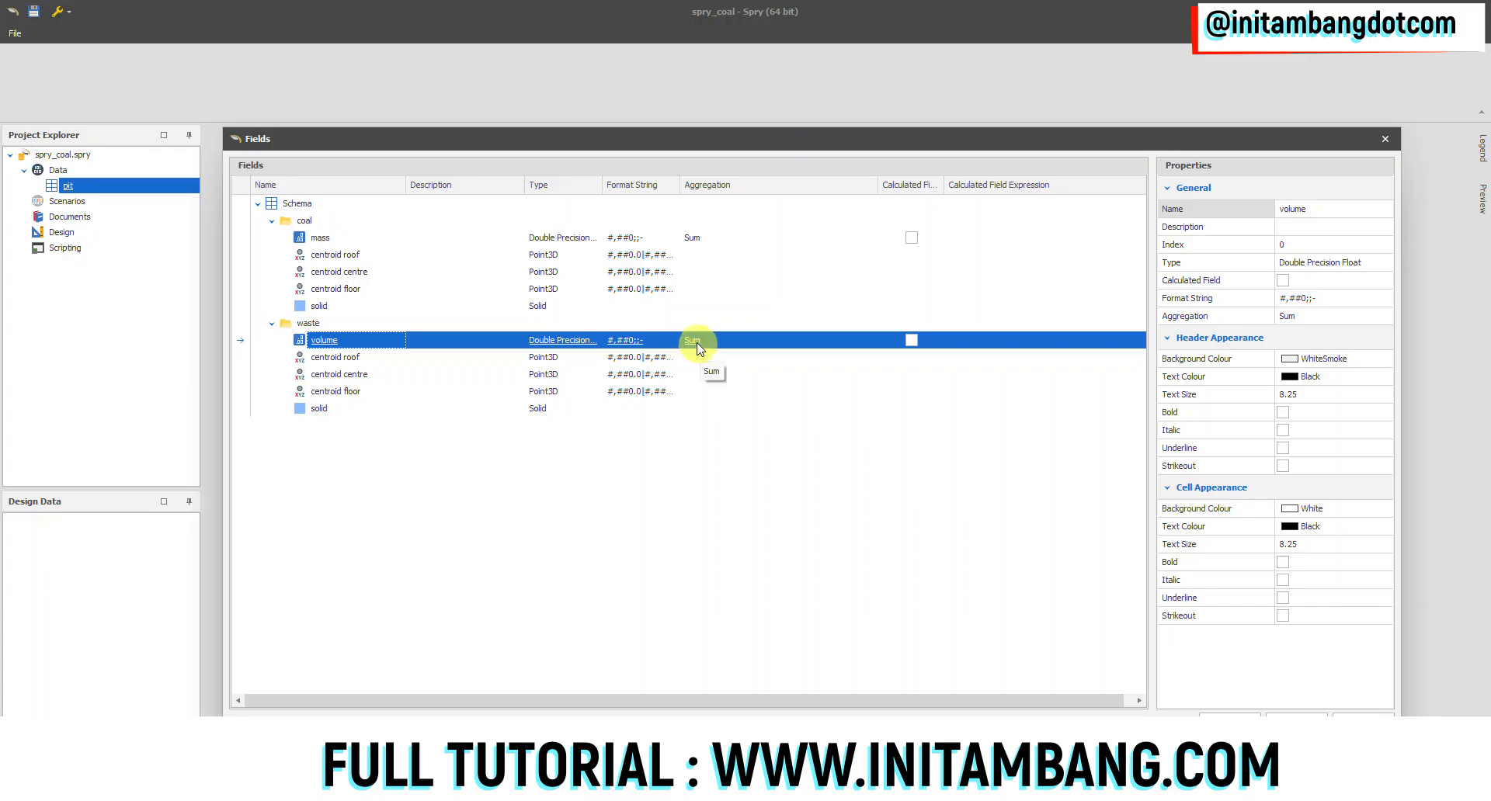
Check the coal and waste folders' quantity and solid fields, and accept the pit table's field setup.
left_click(323, 240)
left_click(323, 342)
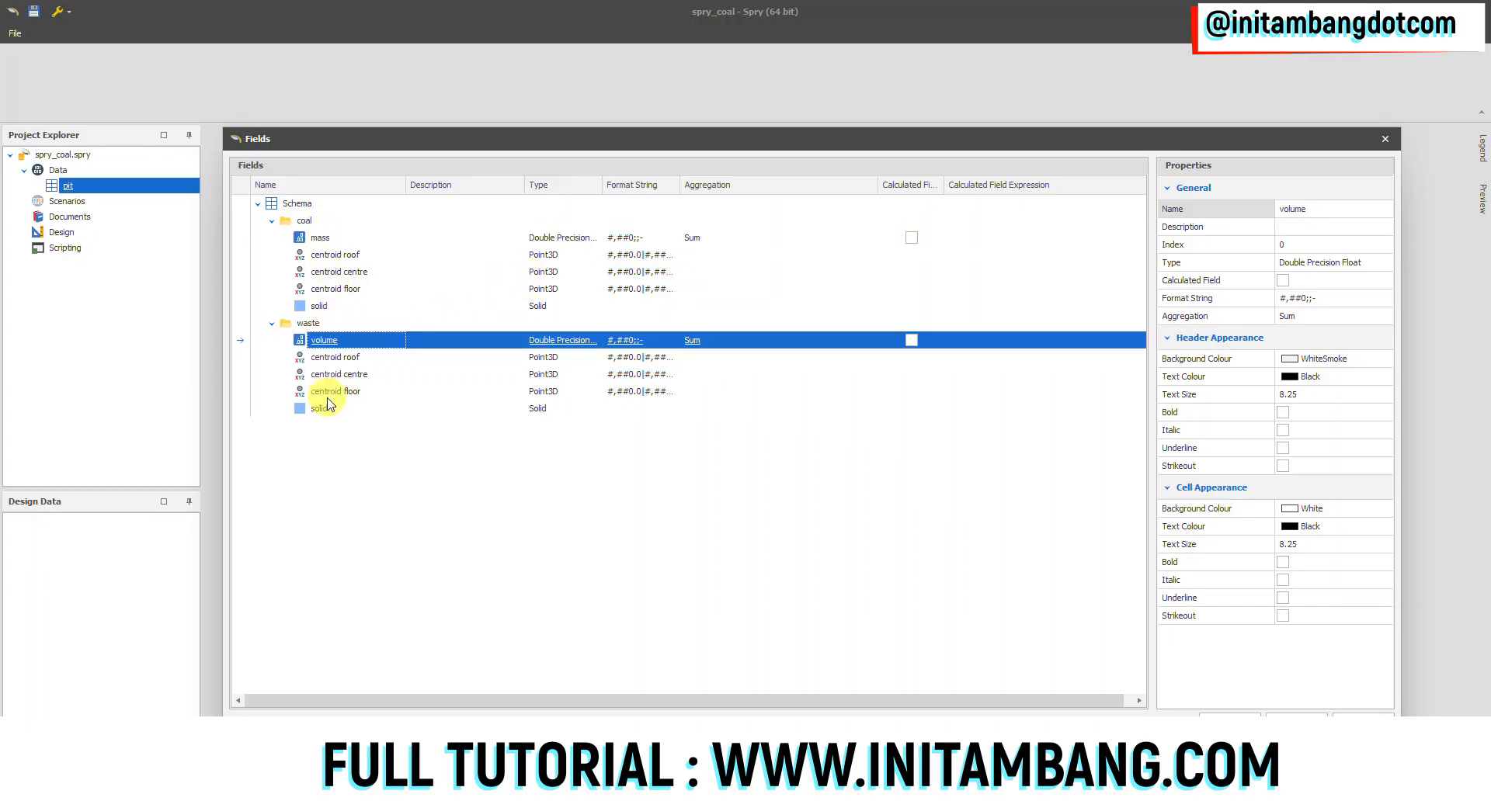
left_click(326, 410)
left_click(323, 308)
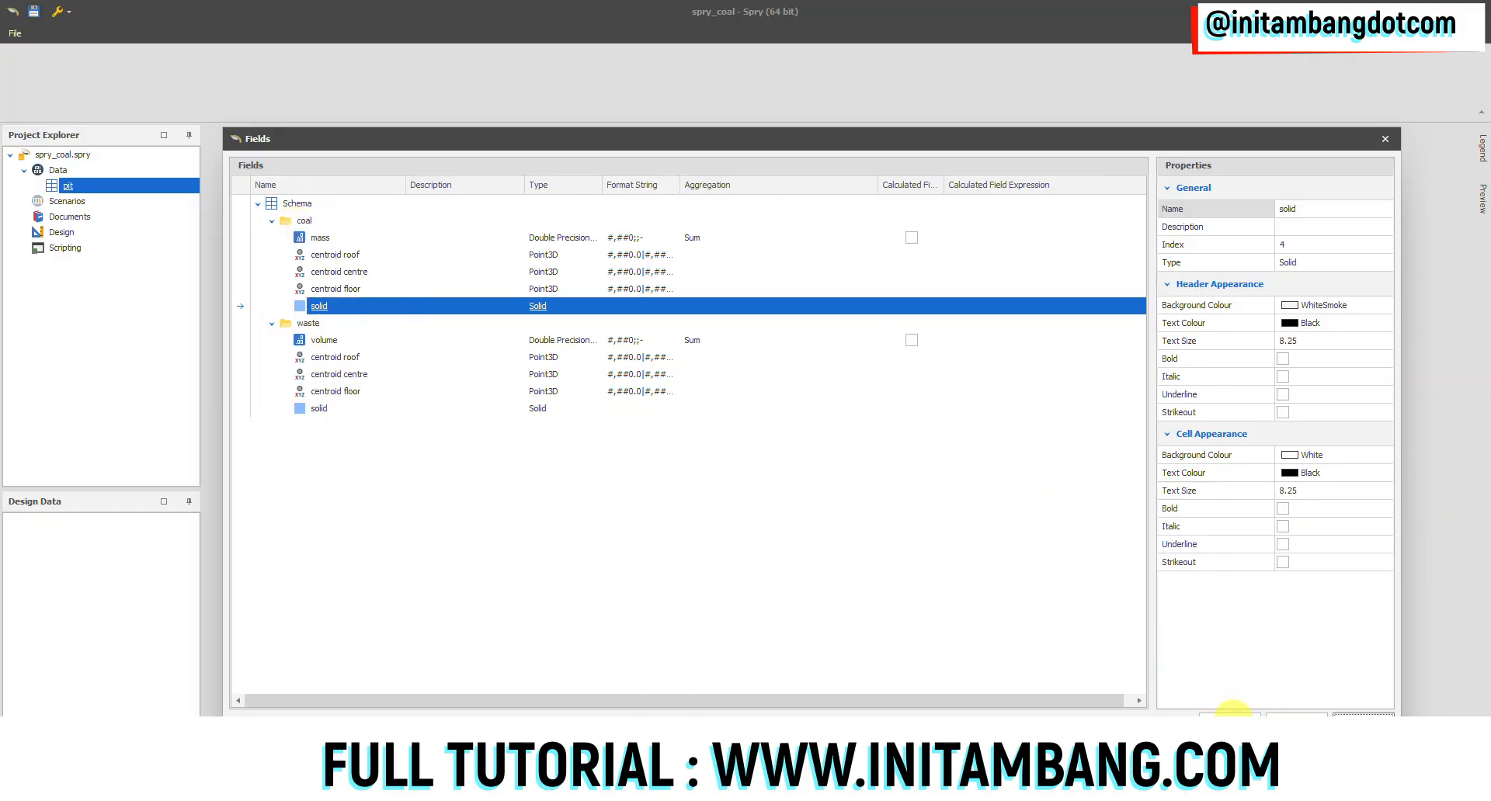
left_click(1363, 713)
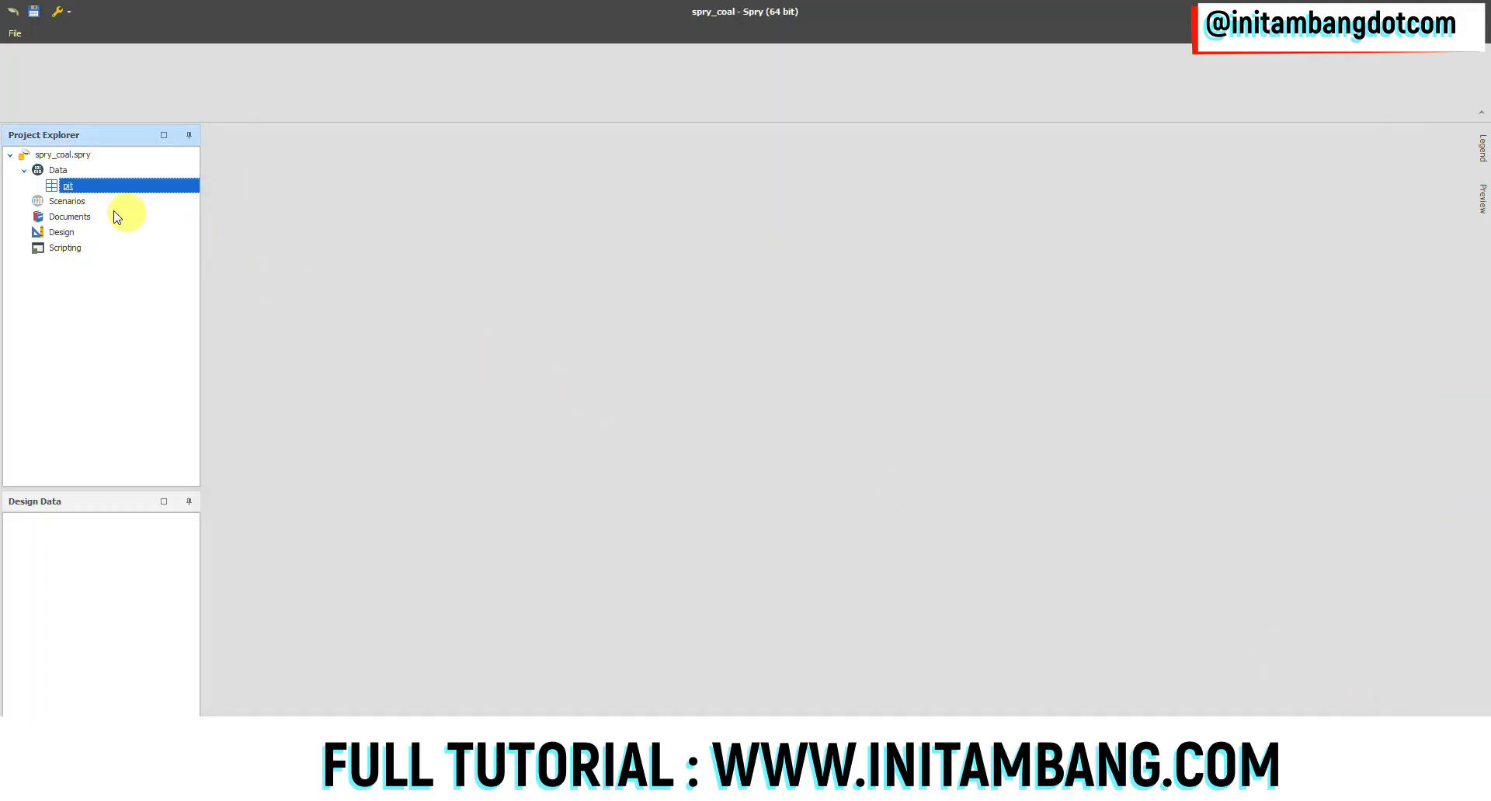
Reopen the pit table's field setup to review the coal and waste fields, and close it.
right_click(75, 187)
mouse_move(118, 221)
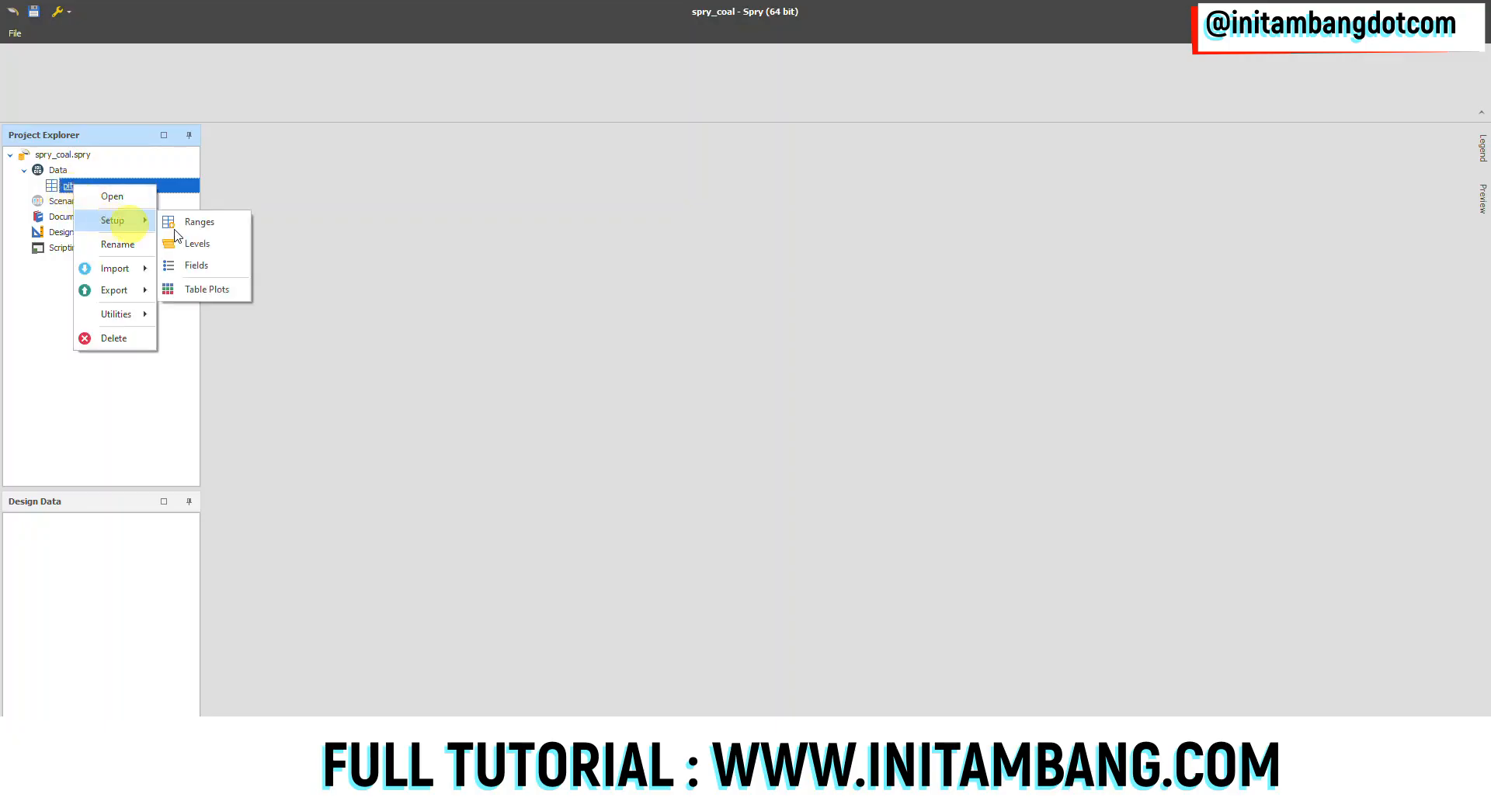
left_click(203, 266)
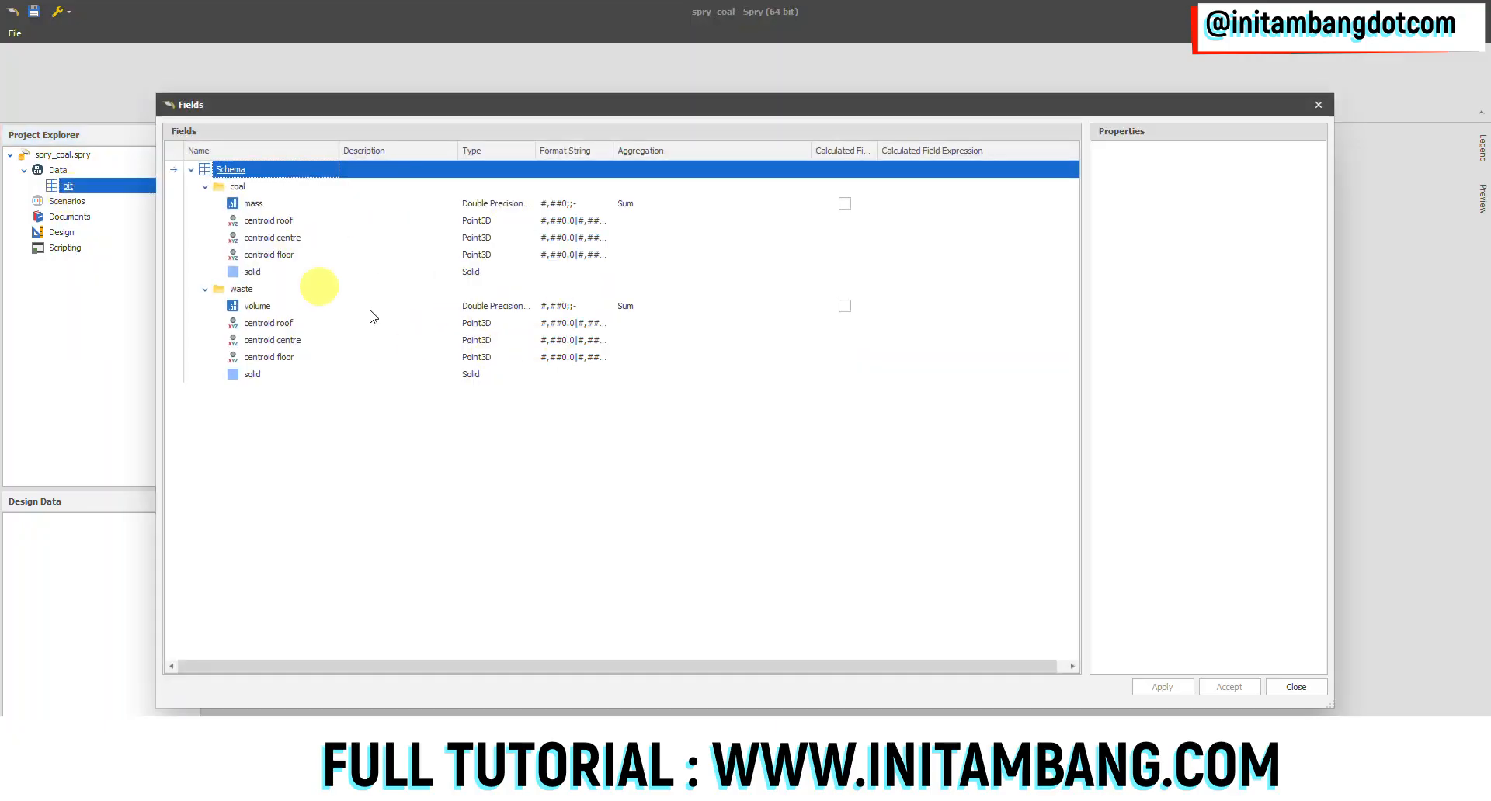
left_click(1295, 687)
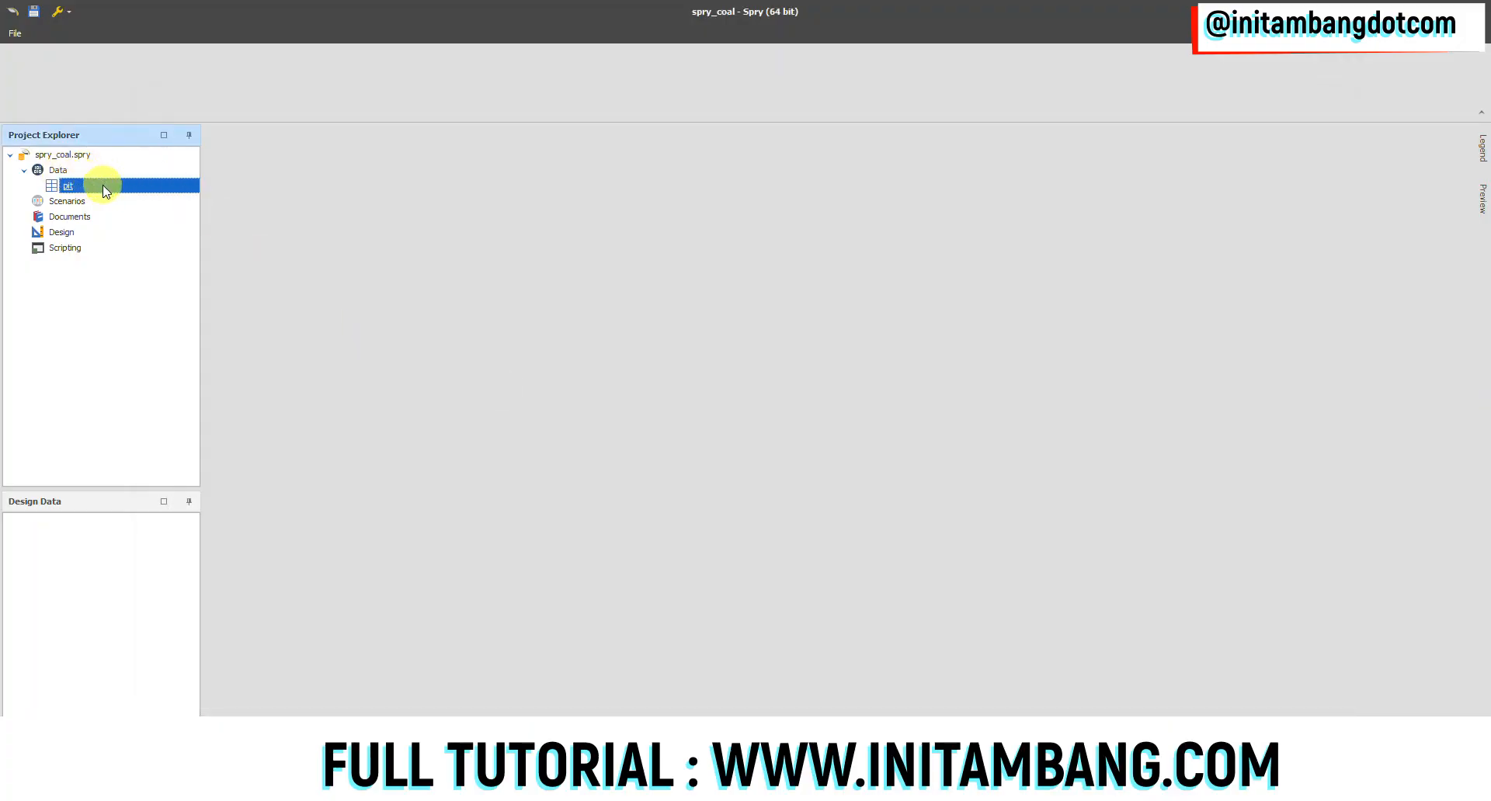
Add a new table named disposal under Data.
right_click(62, 169)
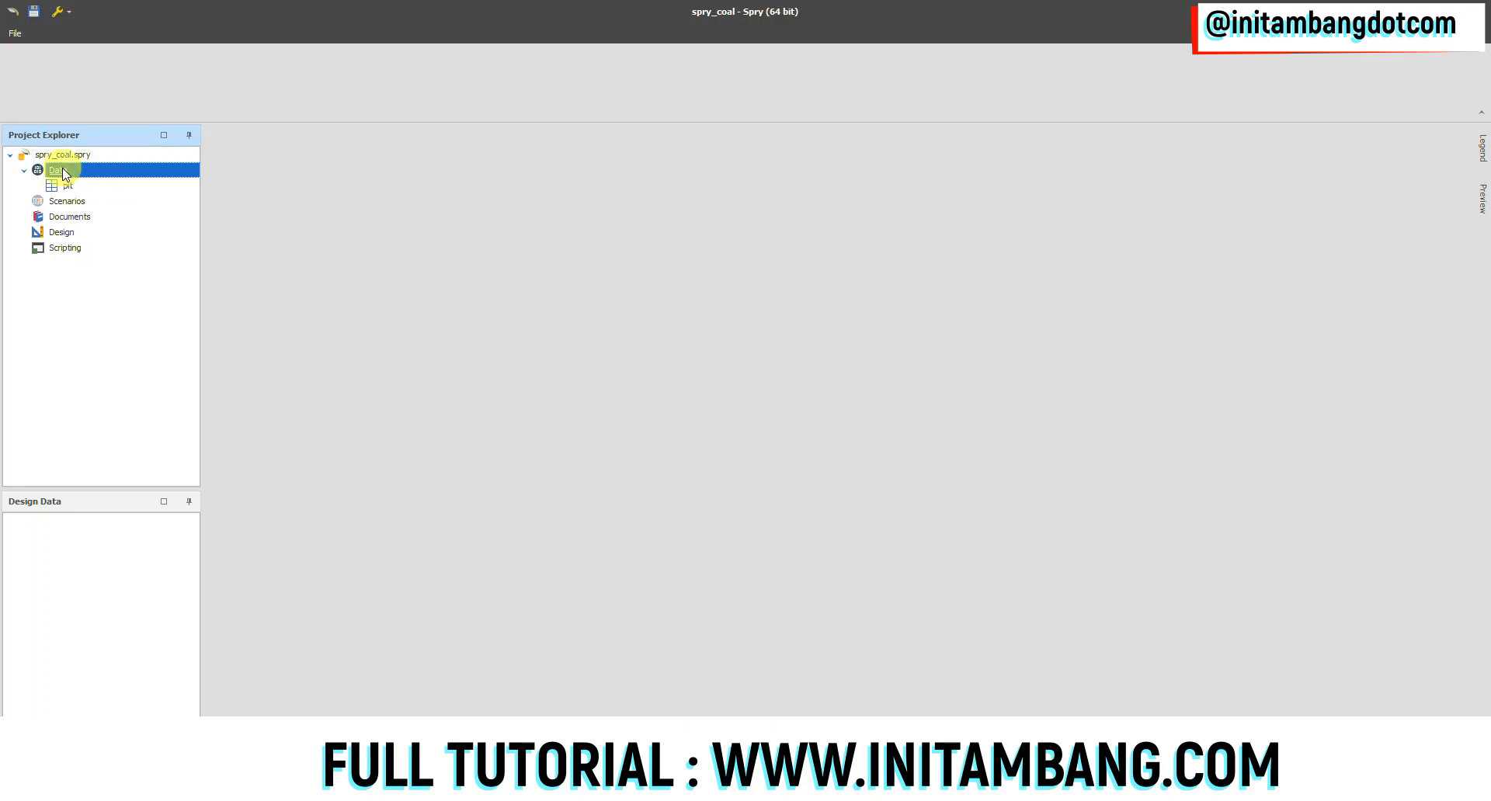
mouse_move(127, 181)
left_click(226, 184)
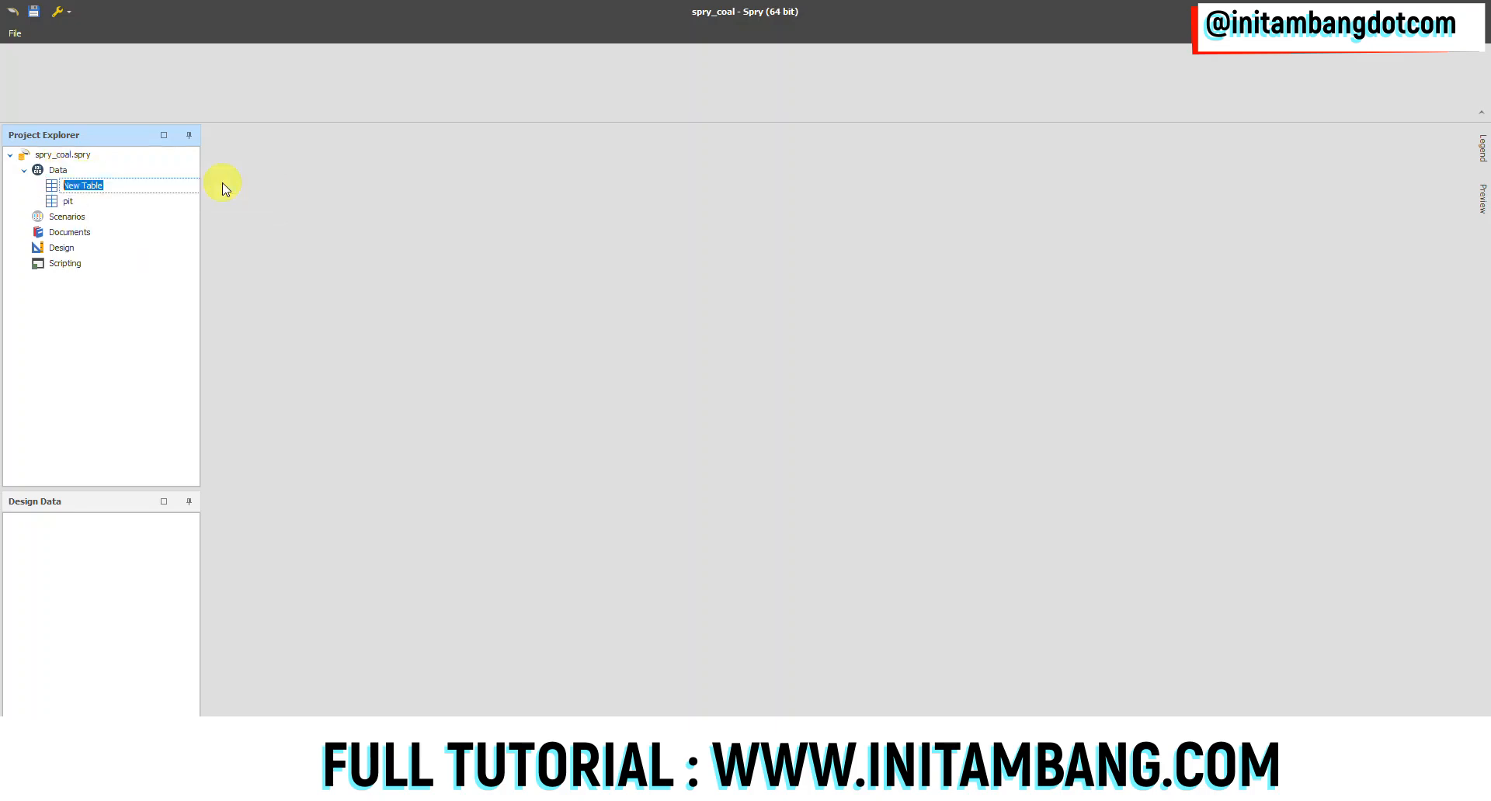
type("d")
left_click(75, 202)
Set up the disposal table's levels as disposal, block, strip and bench.
right_click(88, 187)
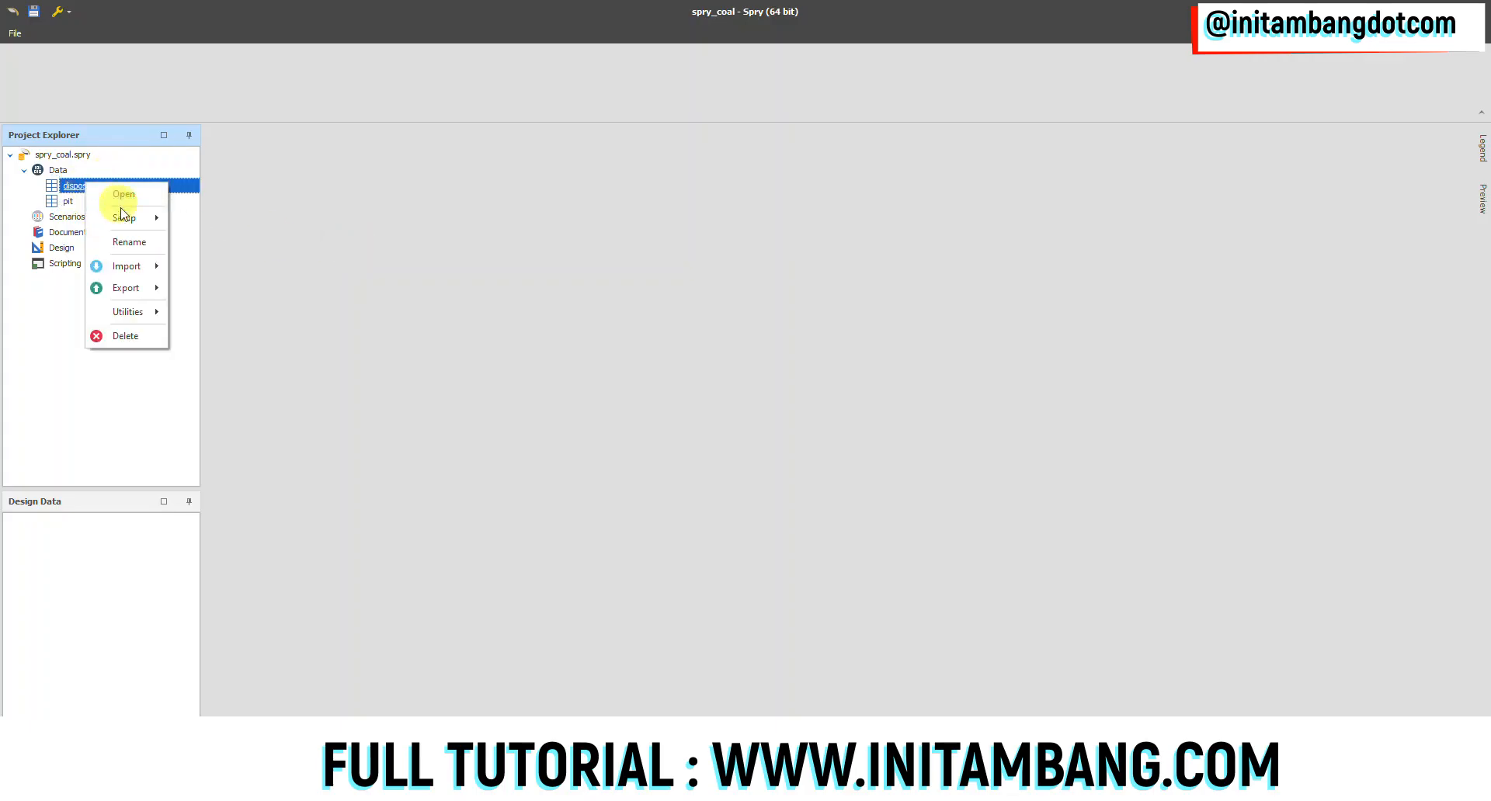
mouse_move(128, 218)
left_click(202, 242)
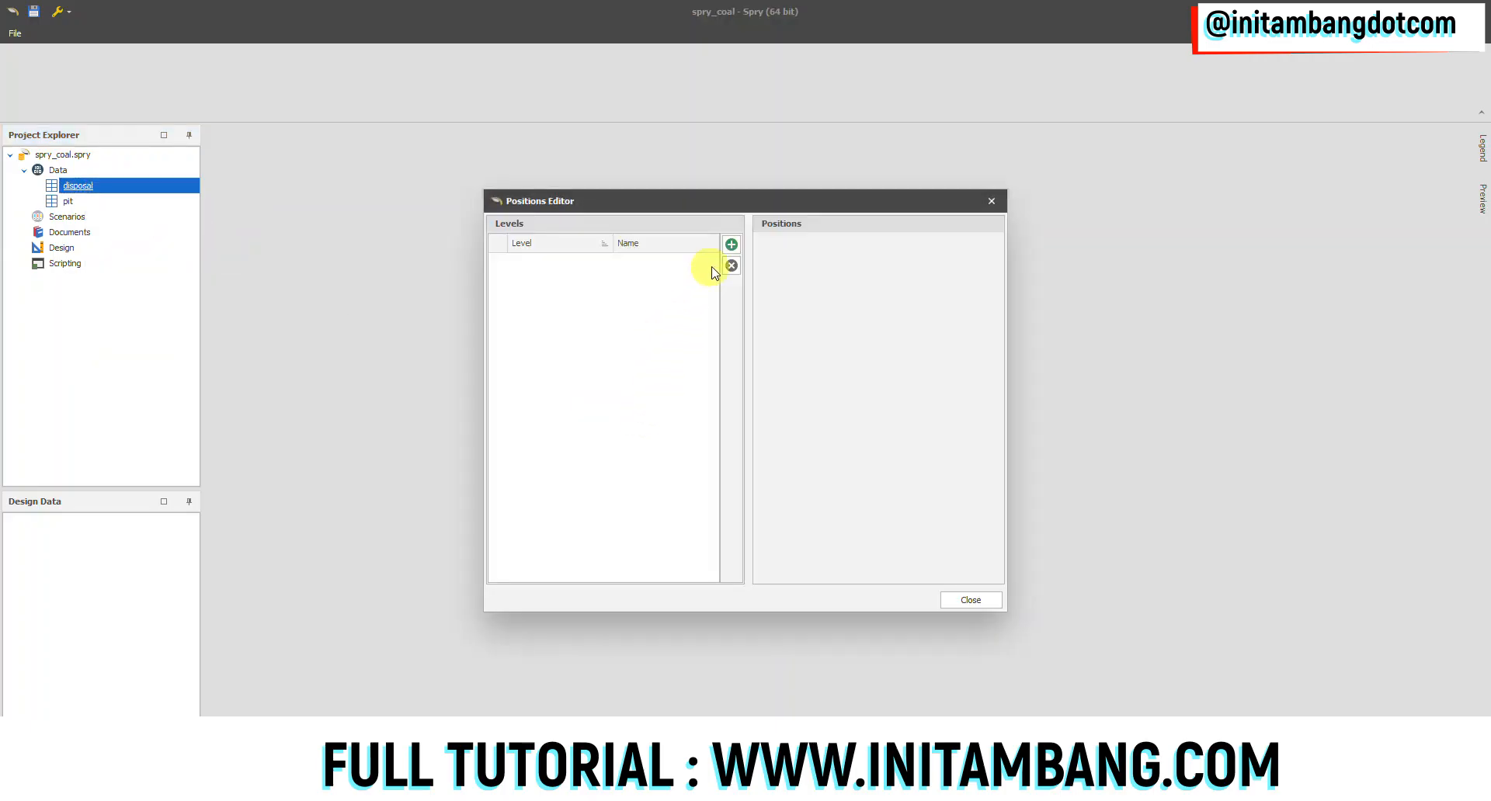
left_click(730, 245)
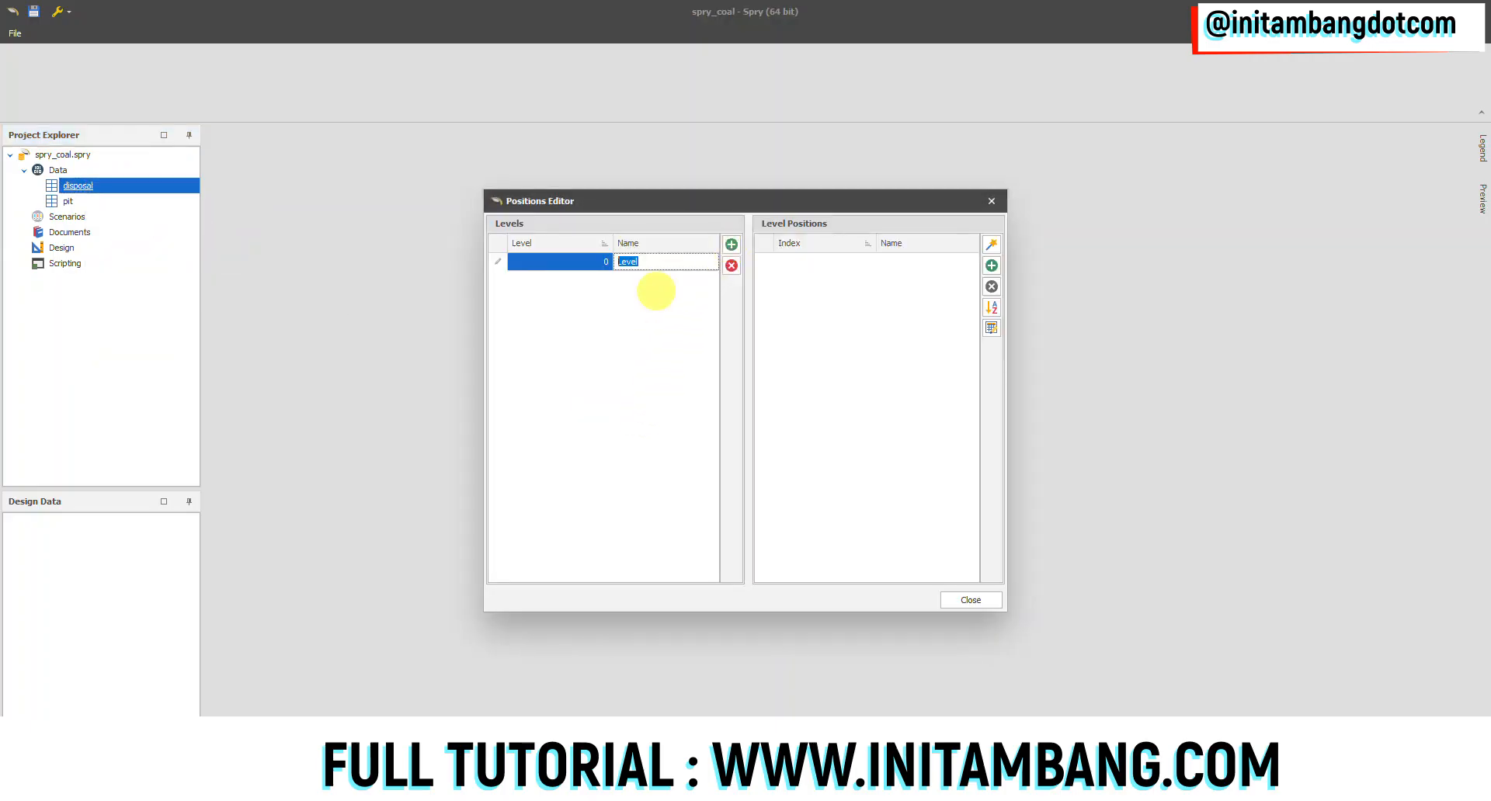
left_click(730, 245)
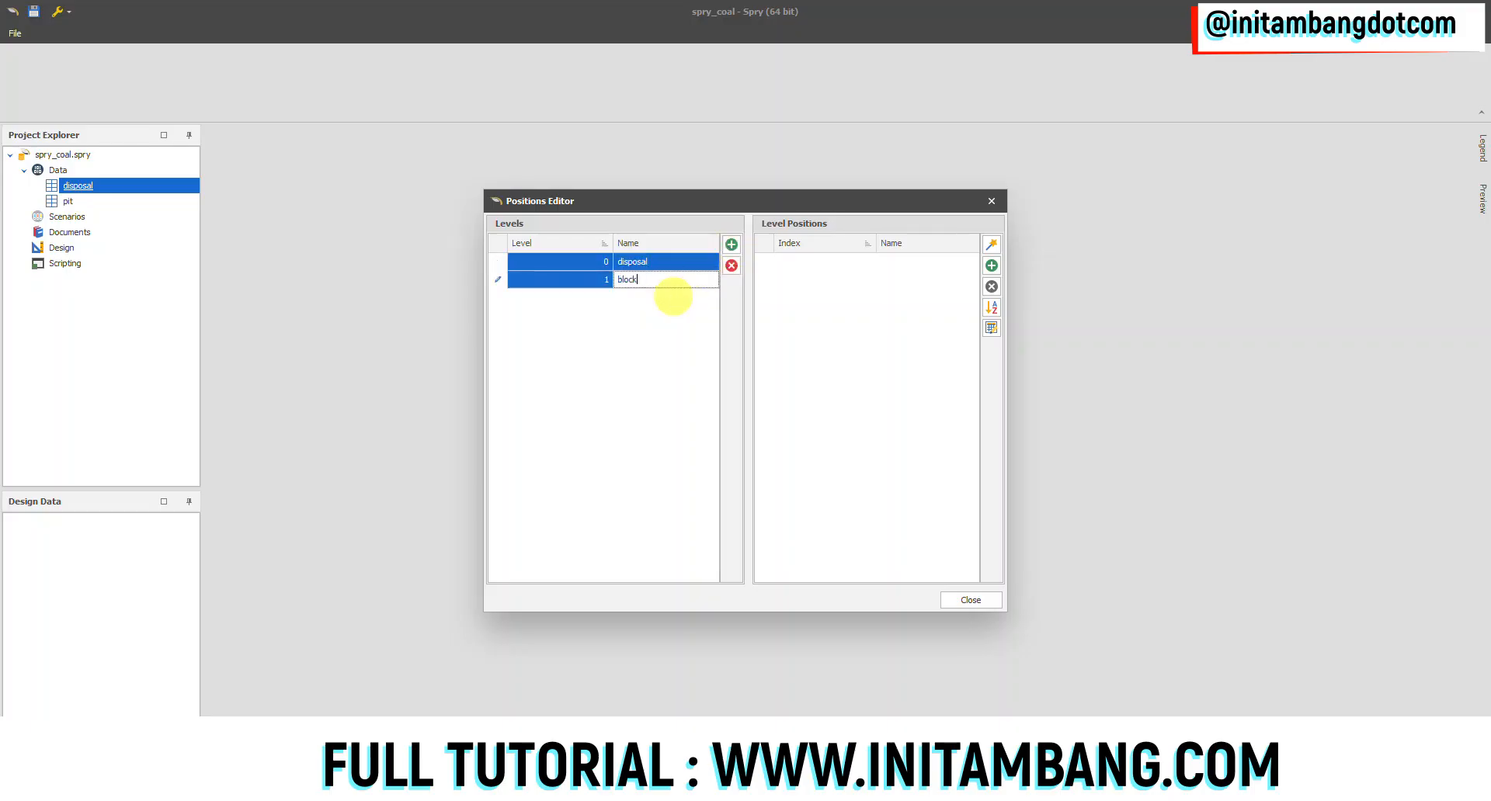
left_click(731, 245)
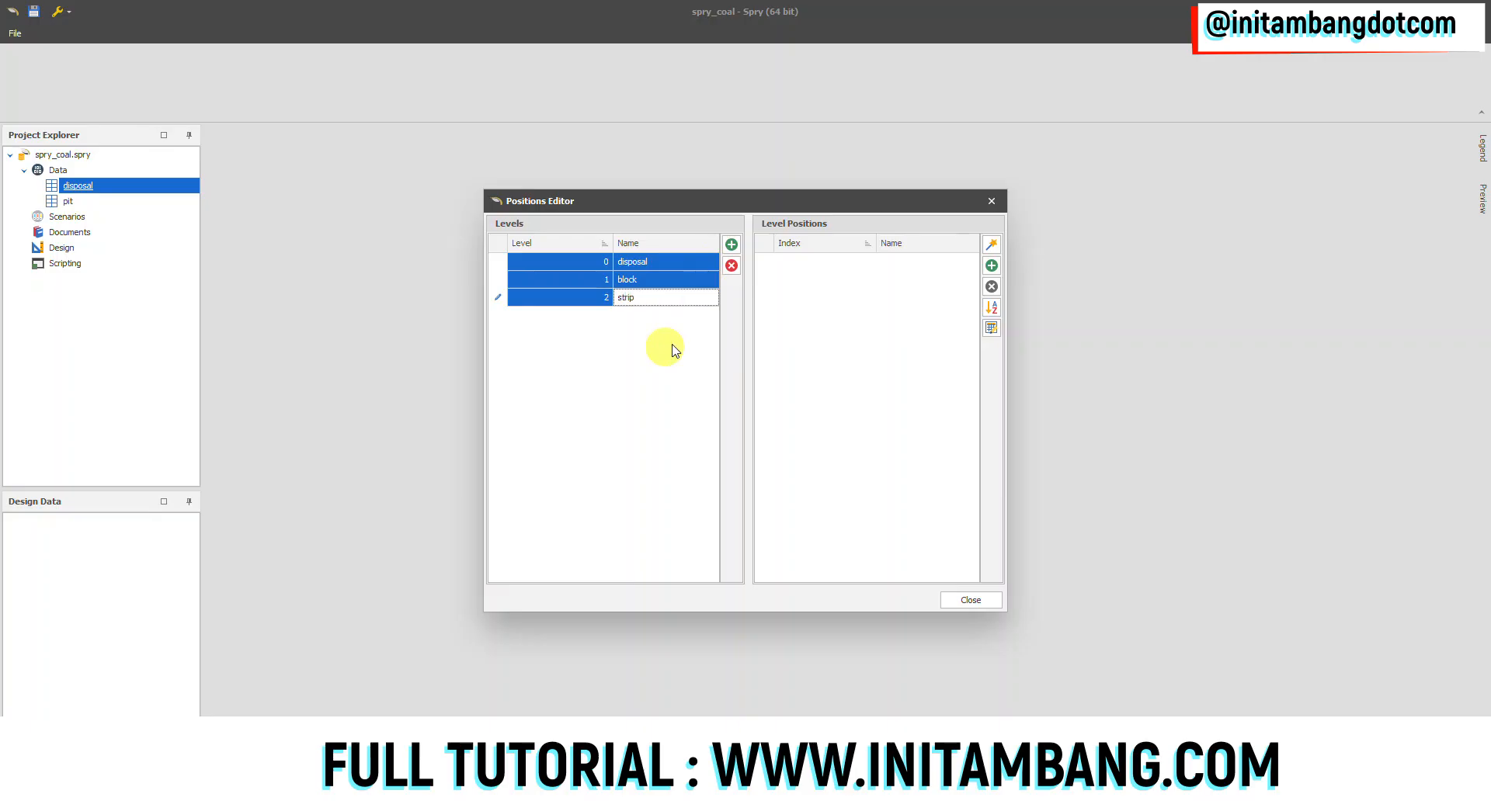
left_click(731, 245)
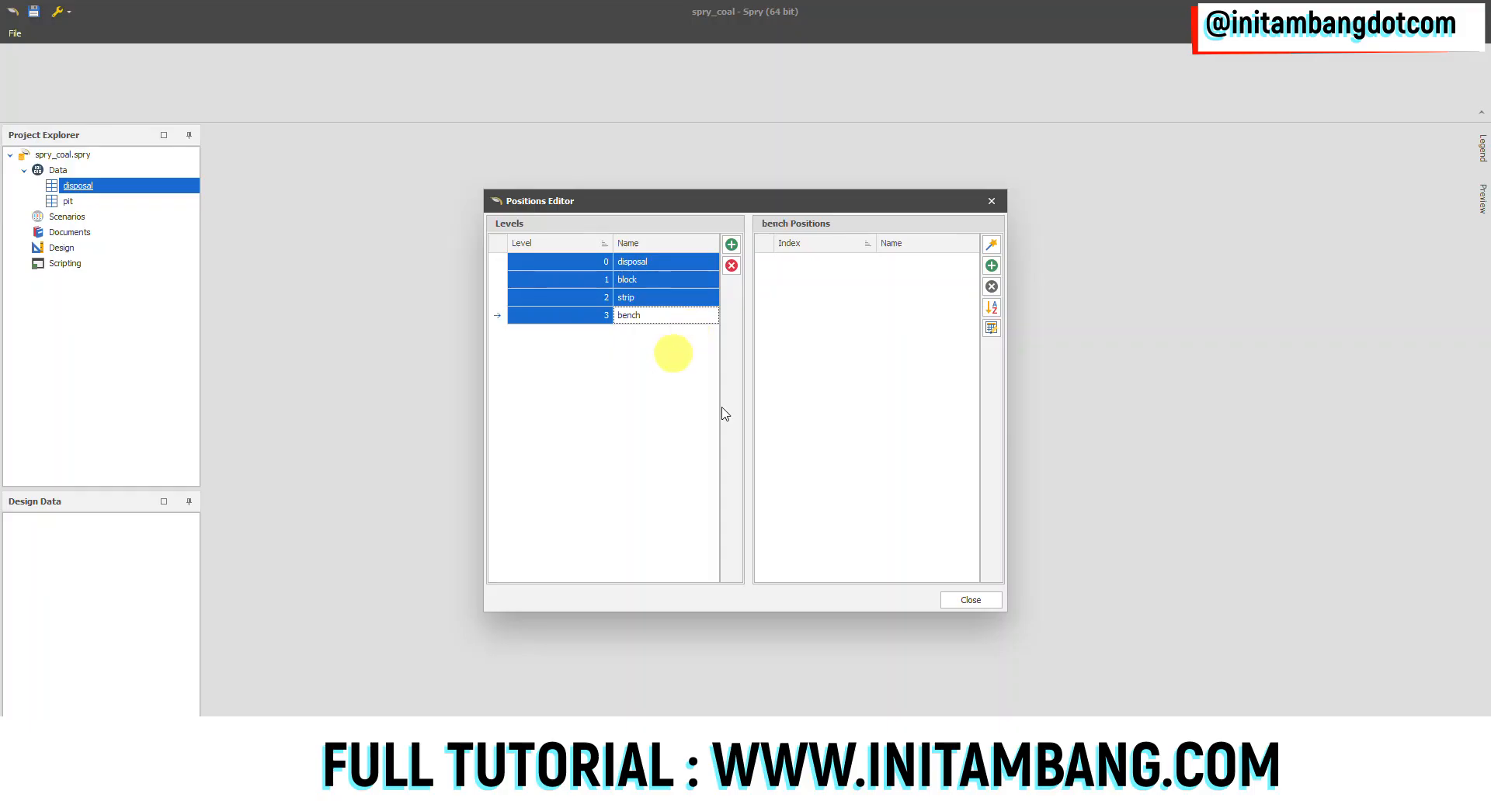
left_click(949, 597)
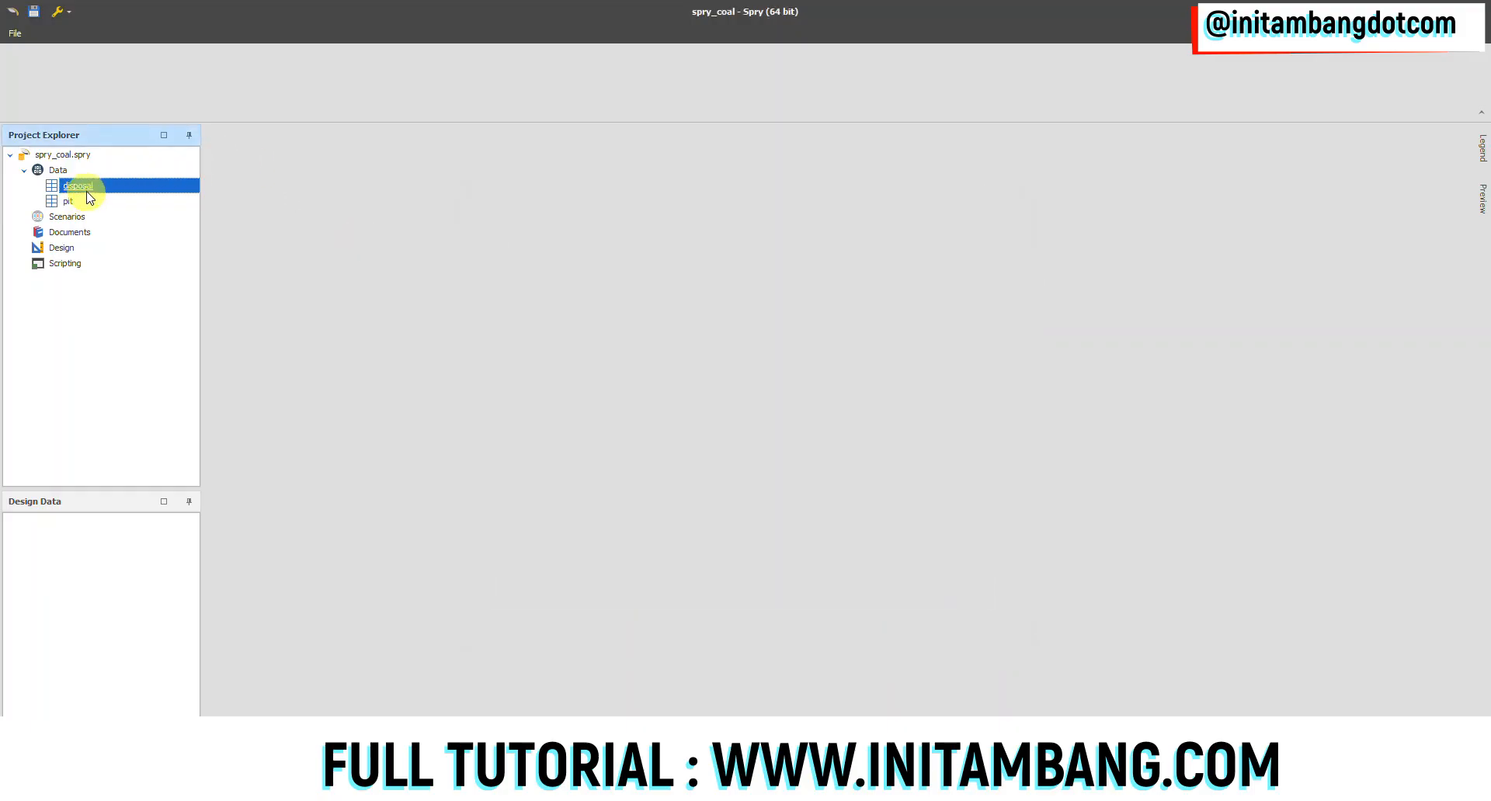
Reopen the disposal table's level setup to review the levels, and close it.
right_click(91, 191)
mouse_move(136, 220)
left_click(222, 244)
left_click(962, 600)
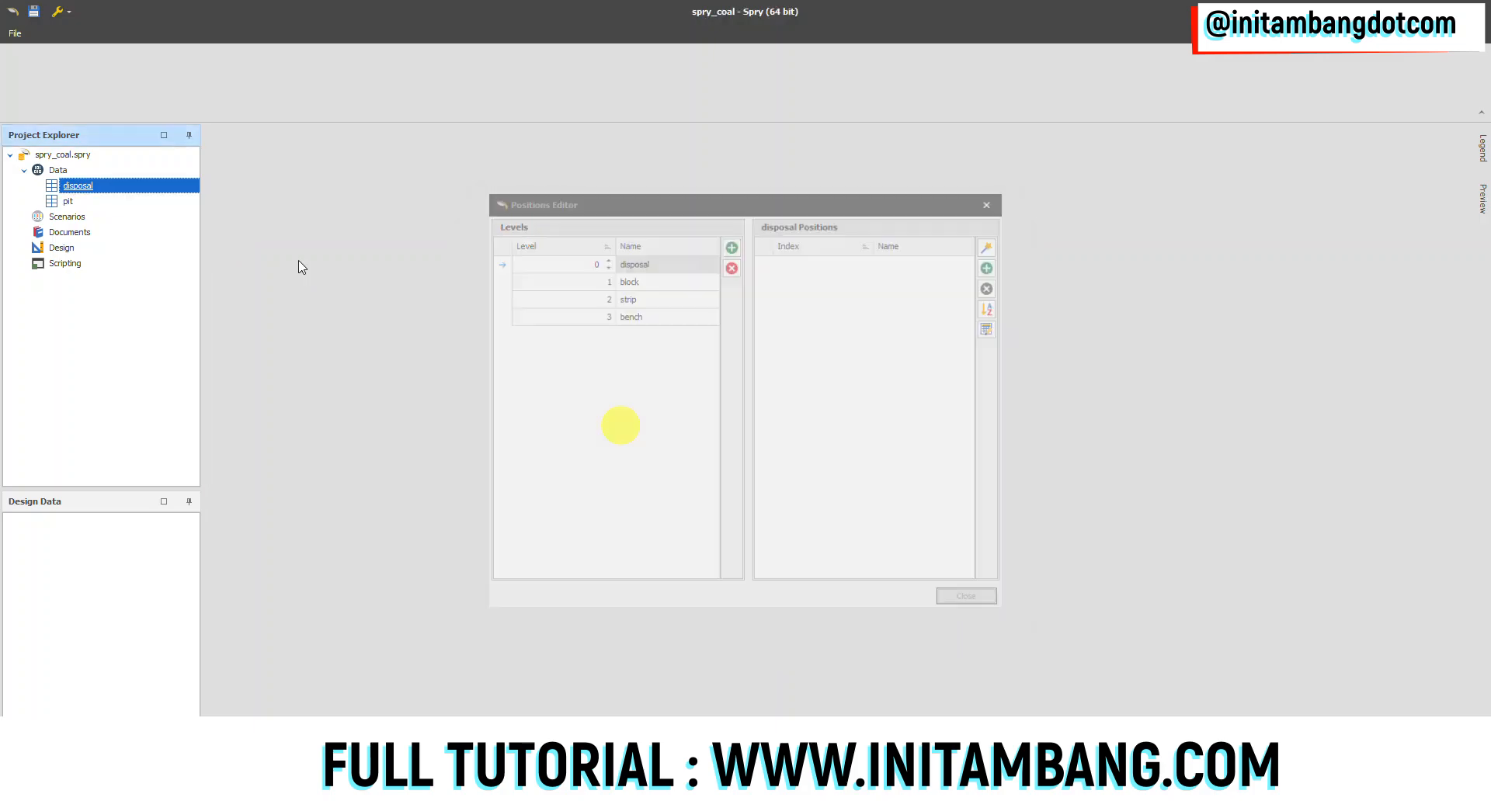
Open the disposal table's field setup and add a folder named waste under Schema.
right_click(99, 192)
mouse_move(139, 220)
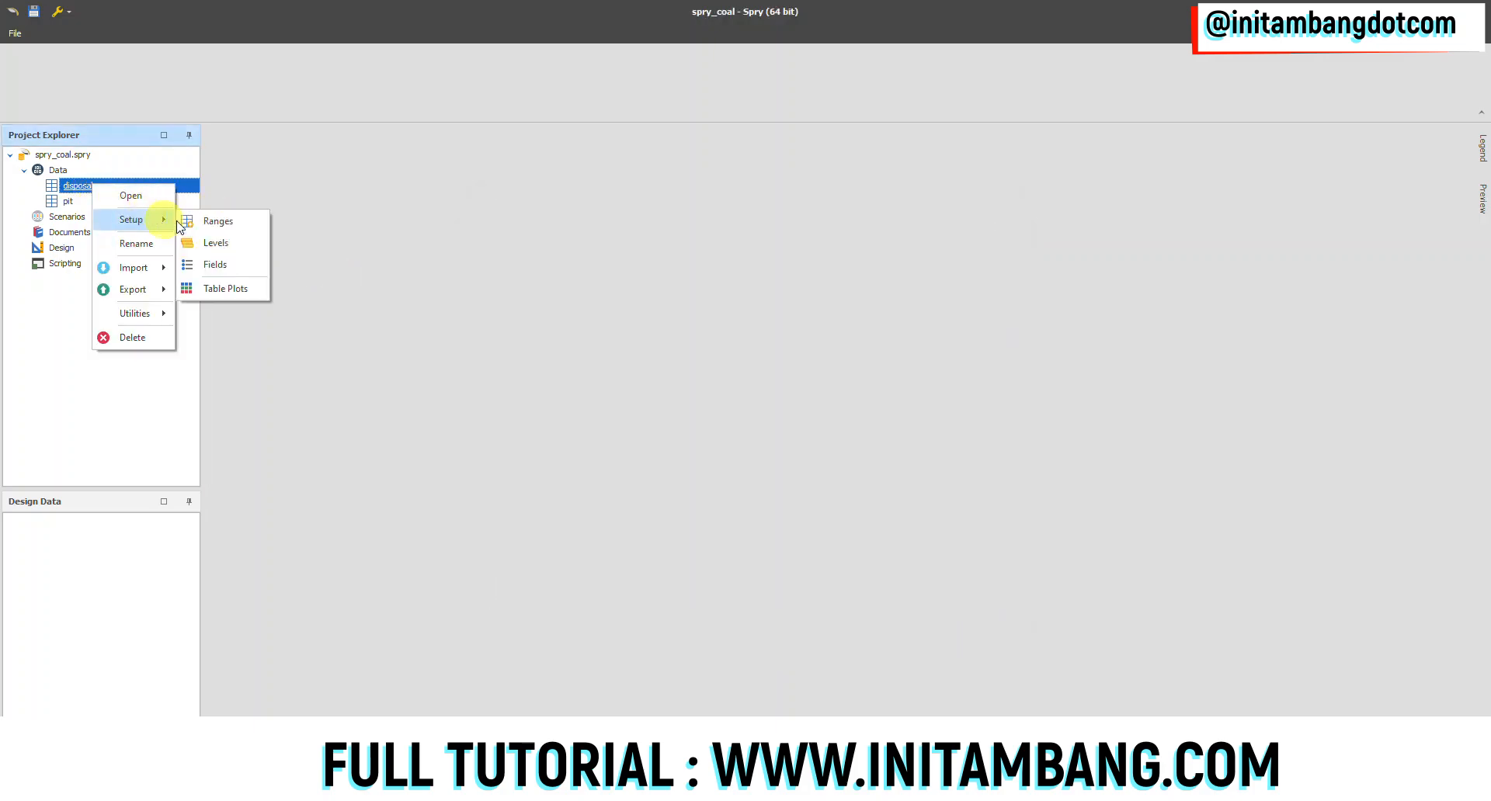
left_click(225, 267)
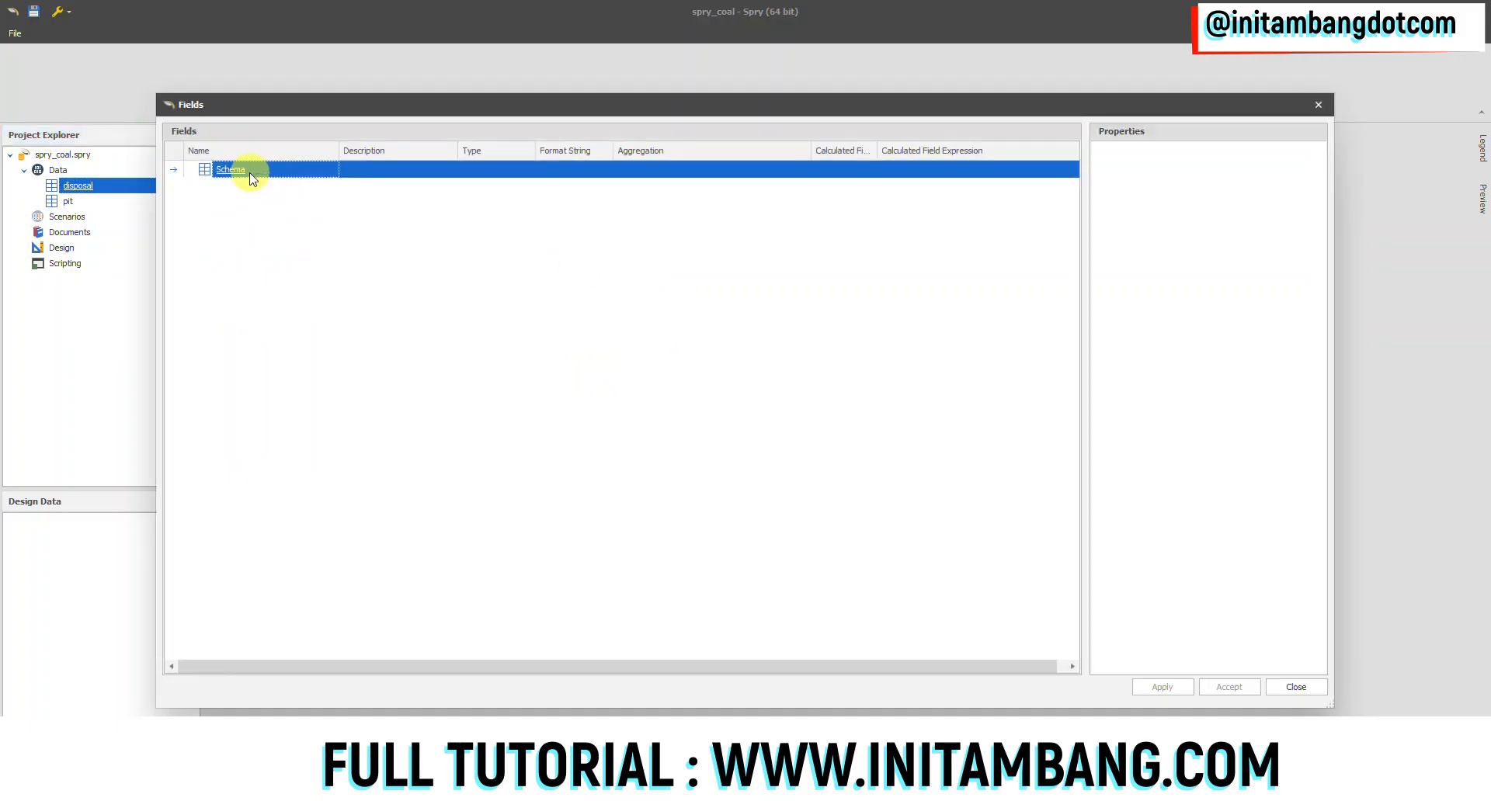
right_click(242, 175)
mouse_move(292, 184)
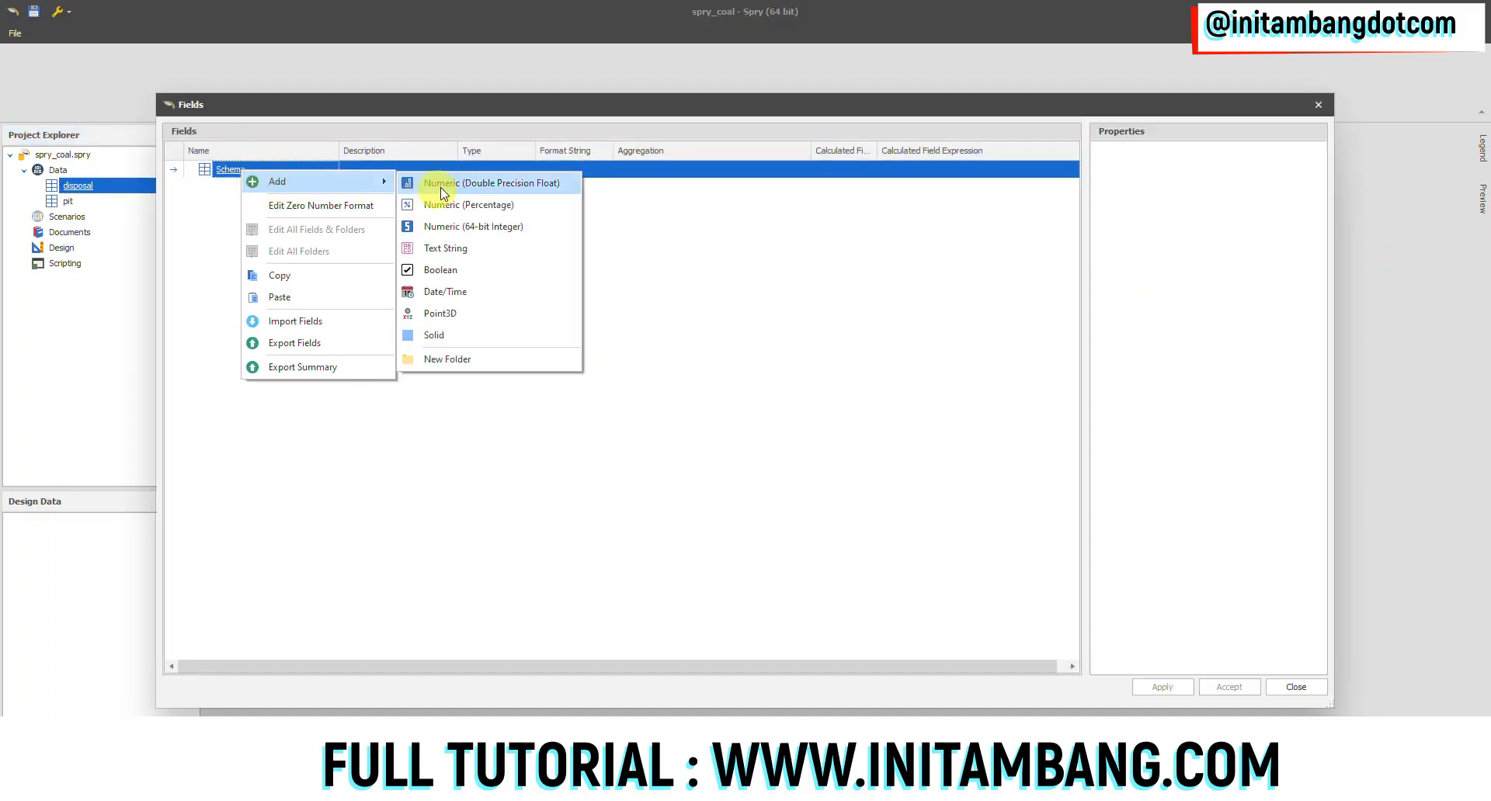
left_click(455, 359)
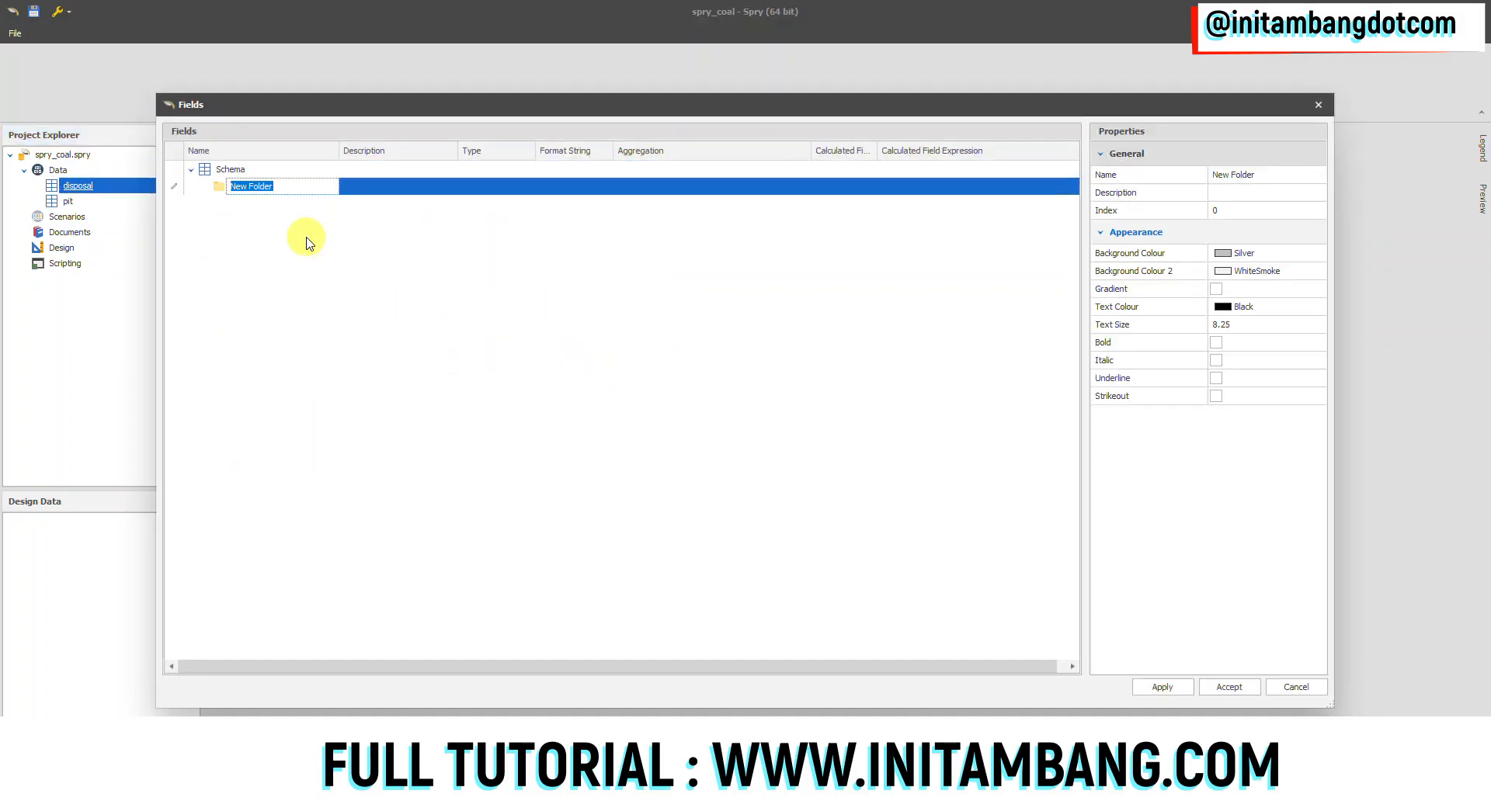
type("vol")
key("Return")
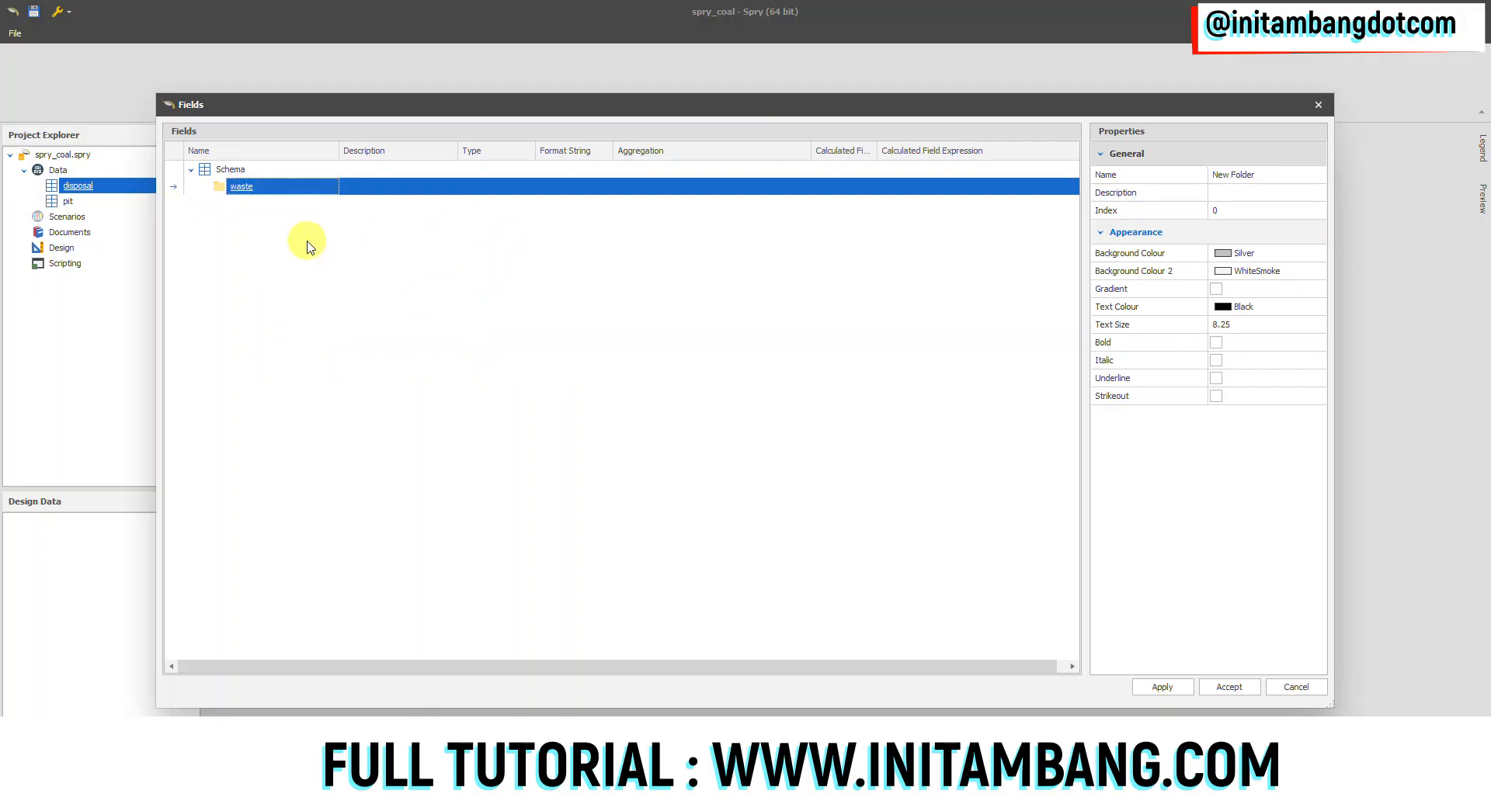
Add a Numeric (Double Precision Float) field named volume to the disposal table's waste folder.
right_click(255, 194)
mouse_move(290, 200)
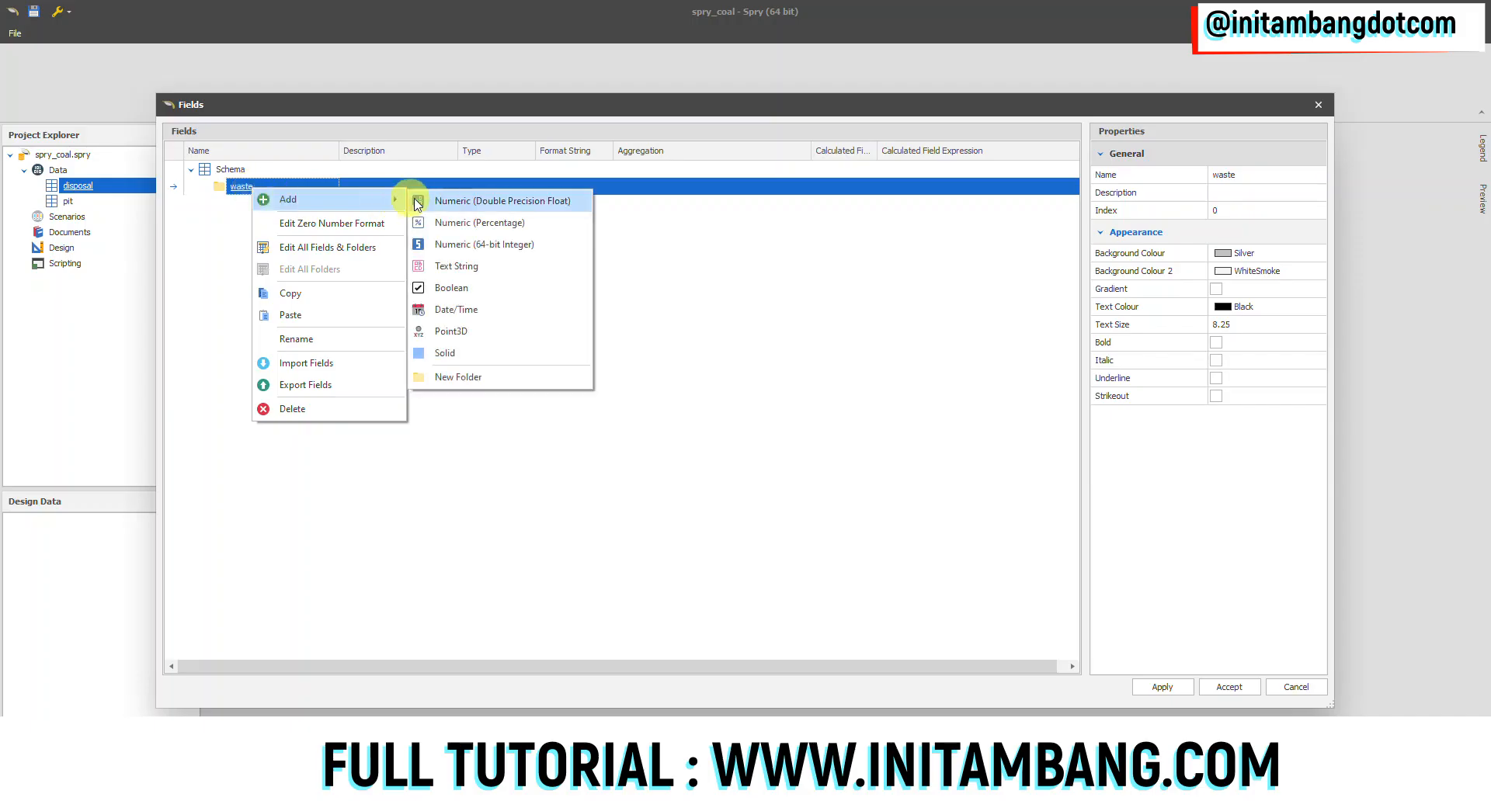
left_click(436, 203)
type("volume")
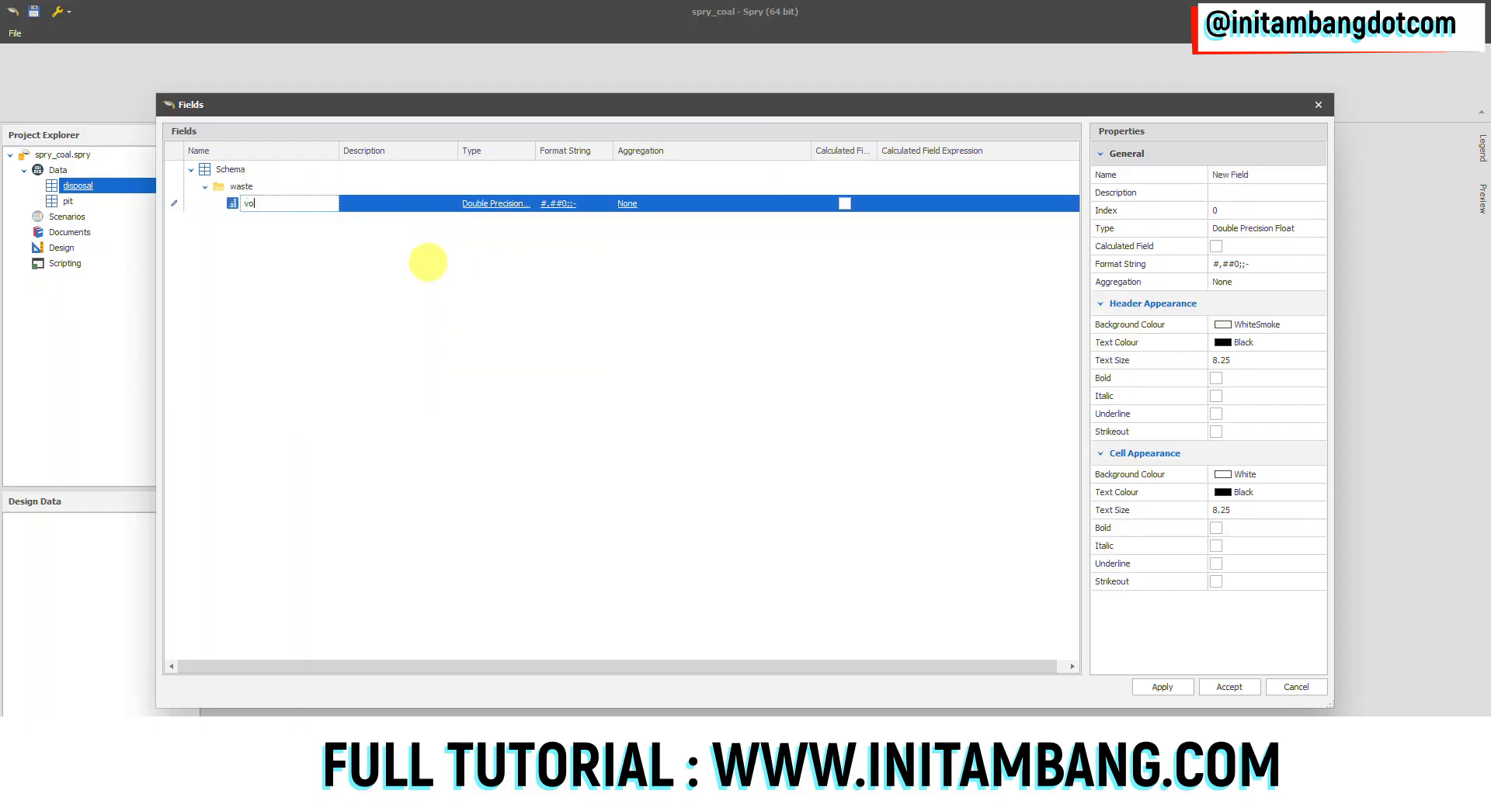
Set the volume field's default aggregation to Sum.
left_click(650, 204)
left_click(660, 205)
left_click(699, 248)
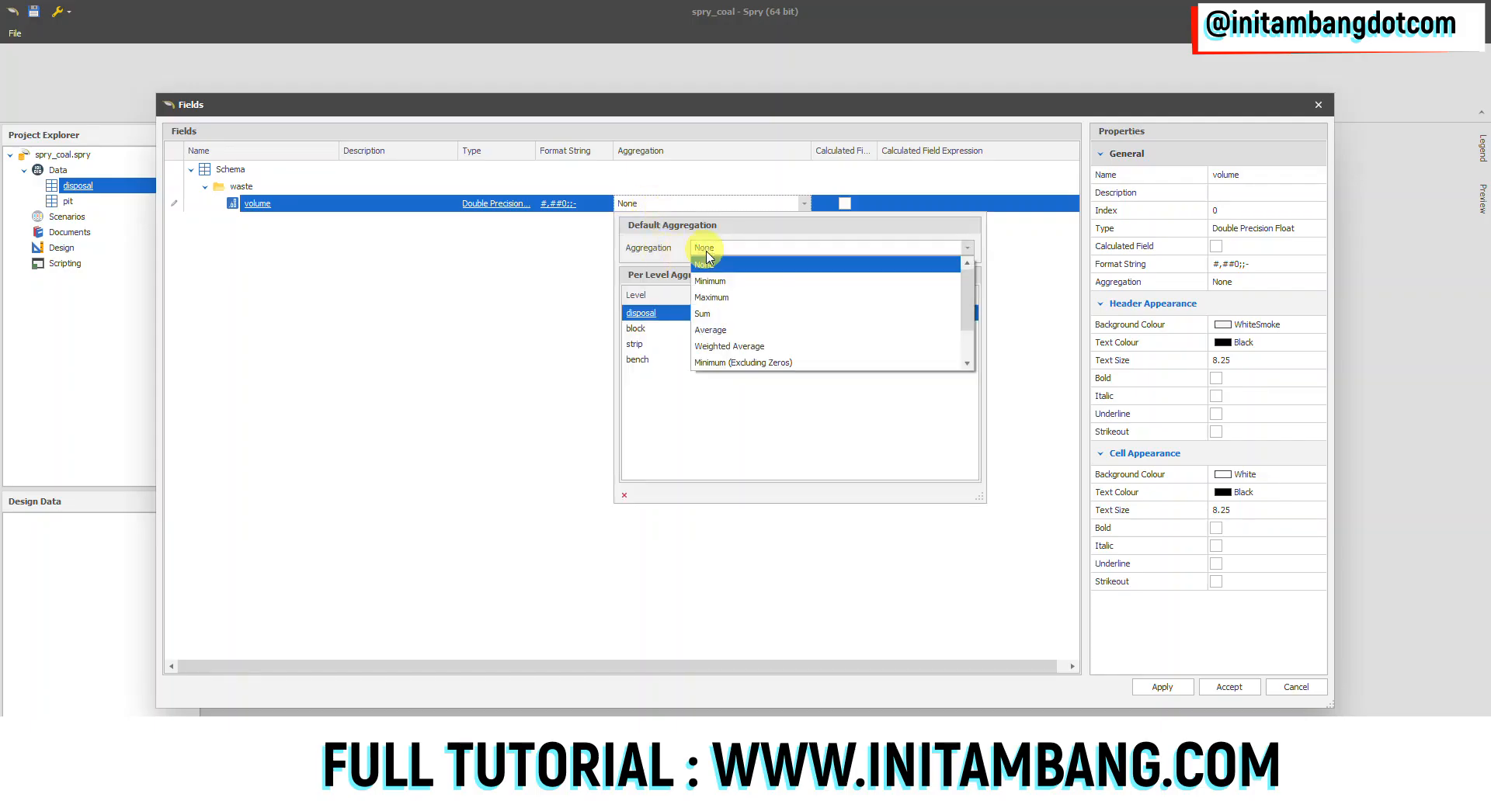
left_click(709, 311)
left_click(489, 289)
Add a Point3D field named centroid roof to the disposal table's waste folder.
right_click(237, 187)
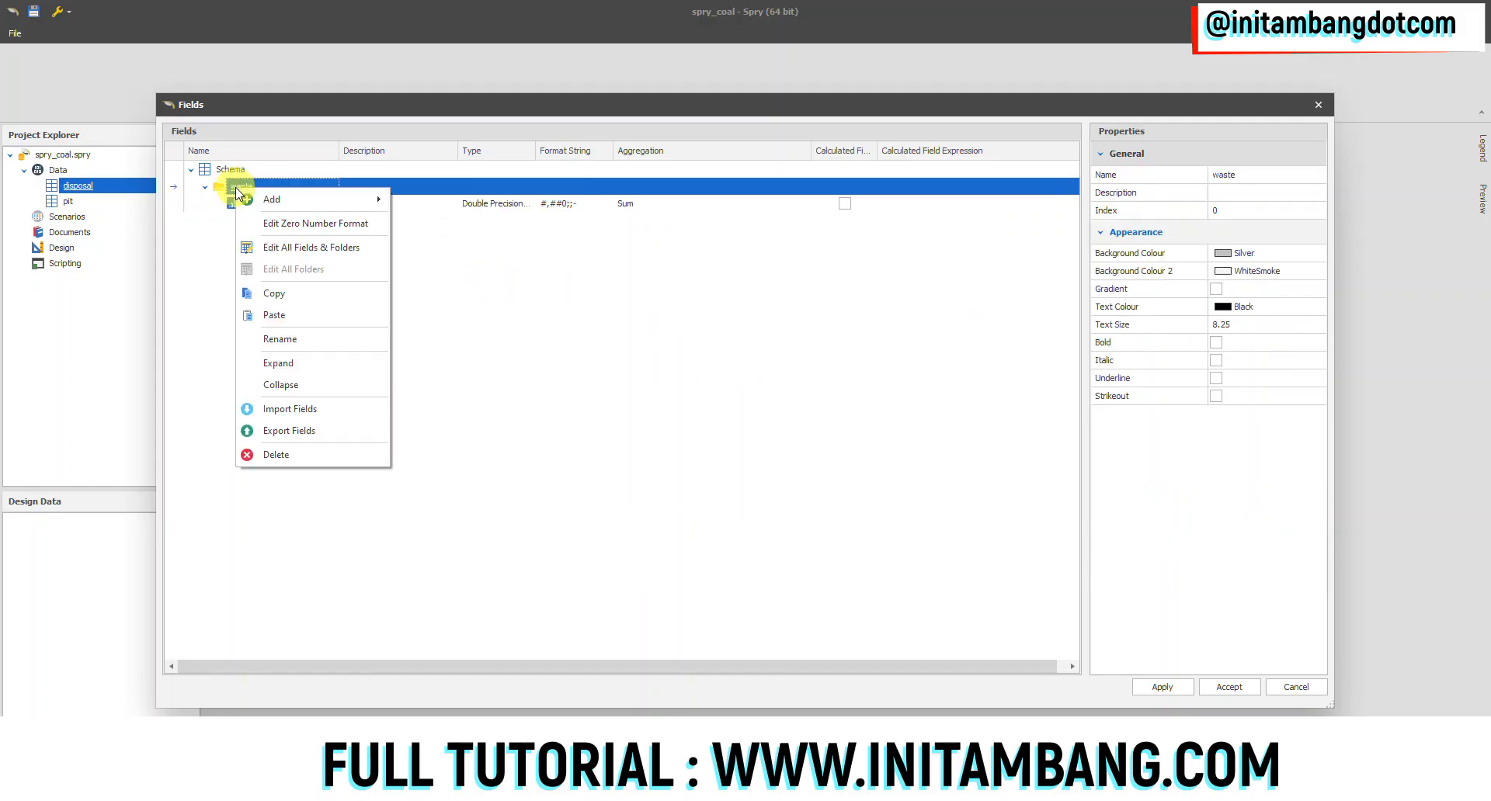
mouse_move(365, 200)
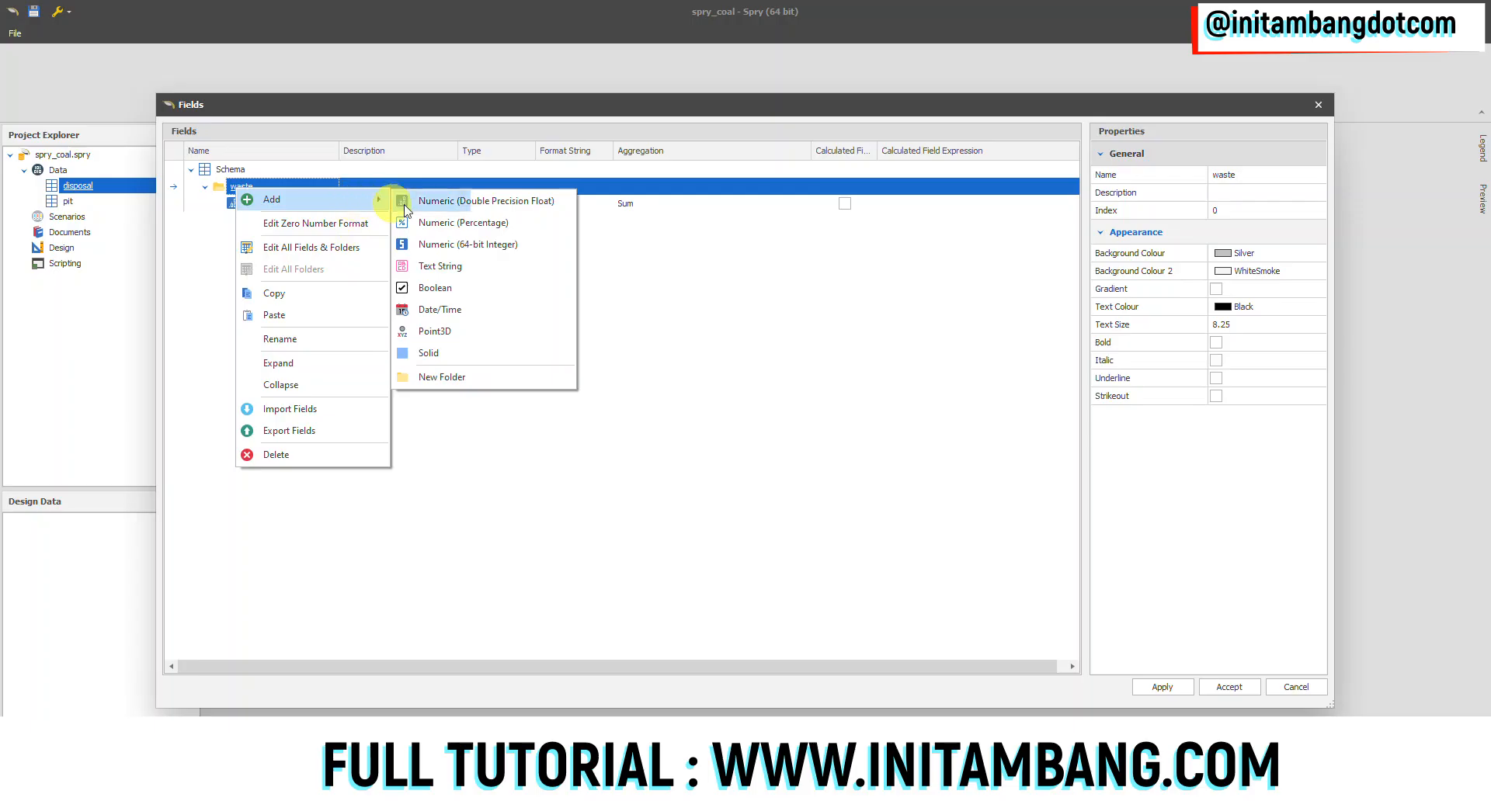
left_click(432, 329)
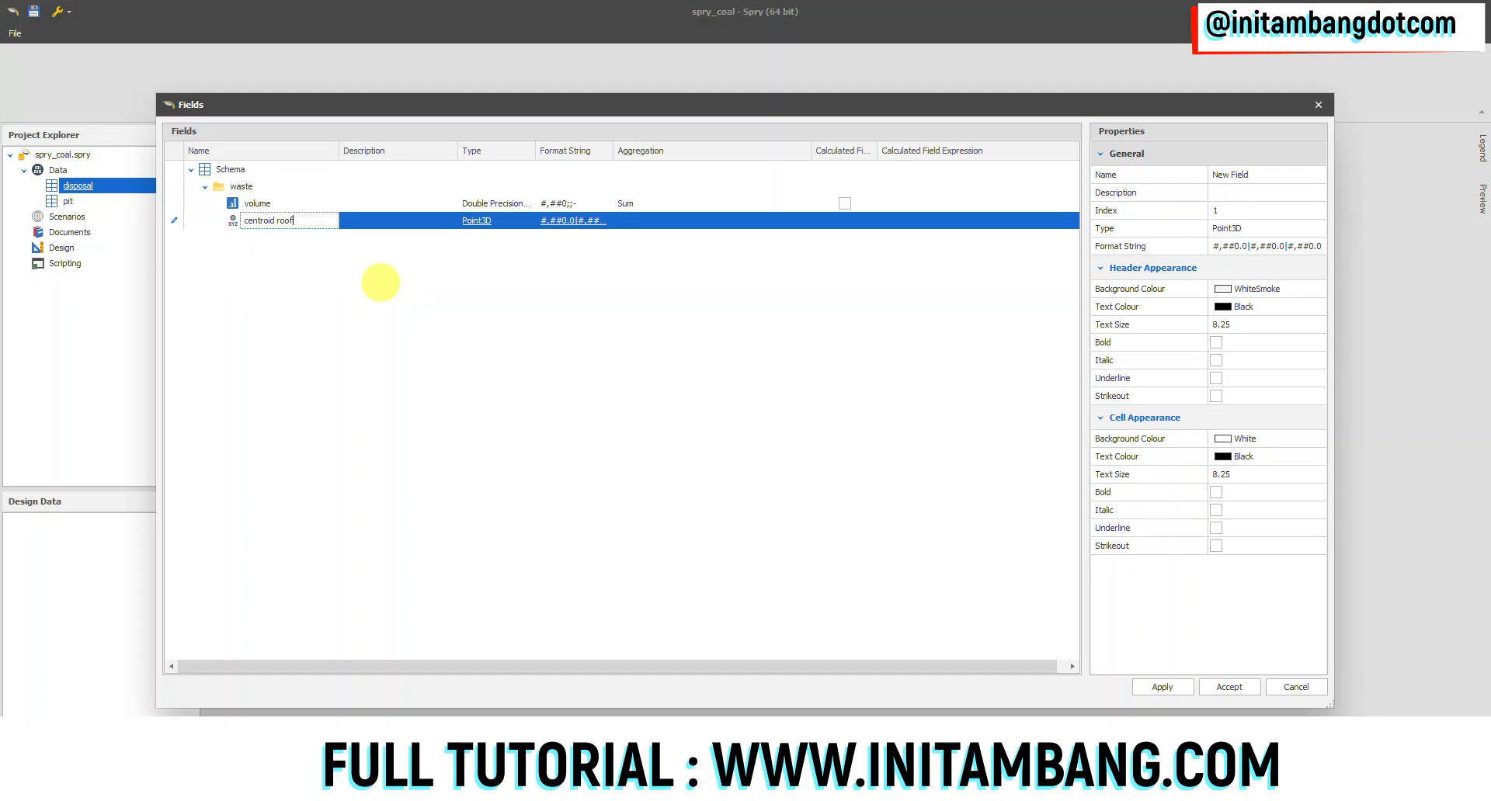
key("Return")
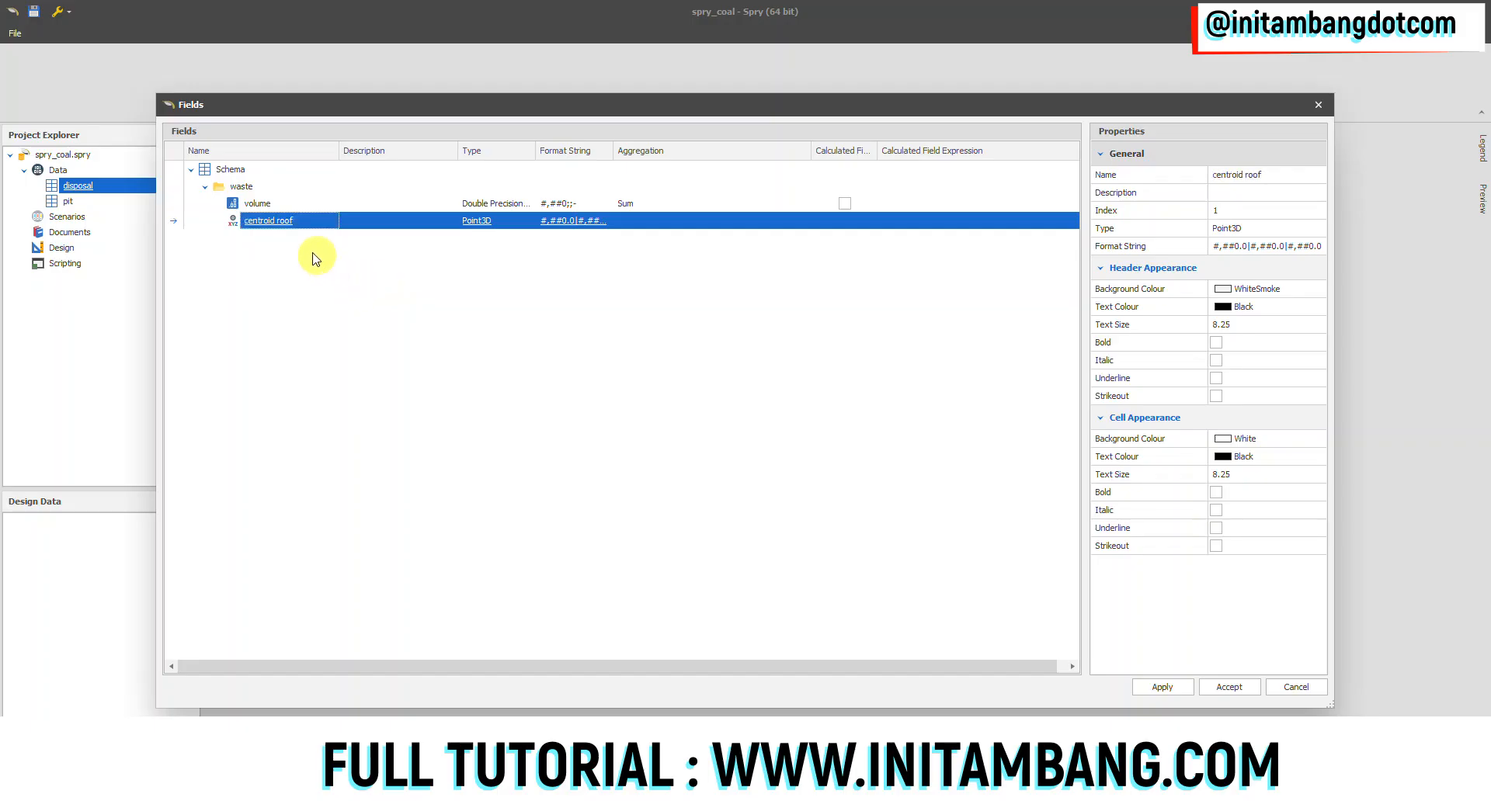
Copy the centroid roof field and paste it twice in the disposal table's waste folder.
right_click(288, 223)
left_click(305, 234)
right_click(296, 239)
left_click(314, 250)
Rename the first copy of the disposal table's centroid roof field to centroid centre.
left_click(489, 239)
left_click(1283, 176)
left_click_drag(1285, 175, 1247, 176)
type("cen")
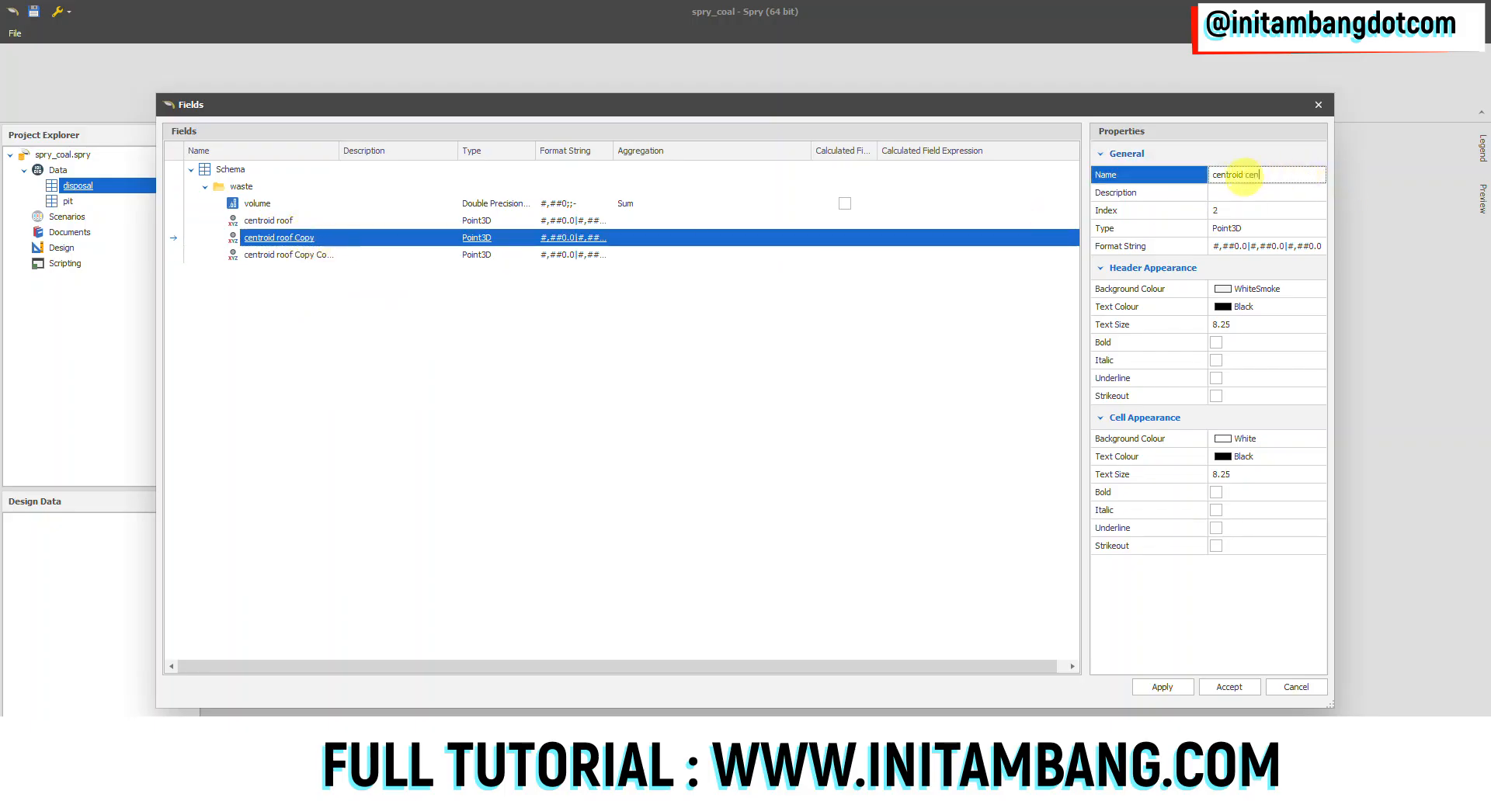
left_click(730, 311)
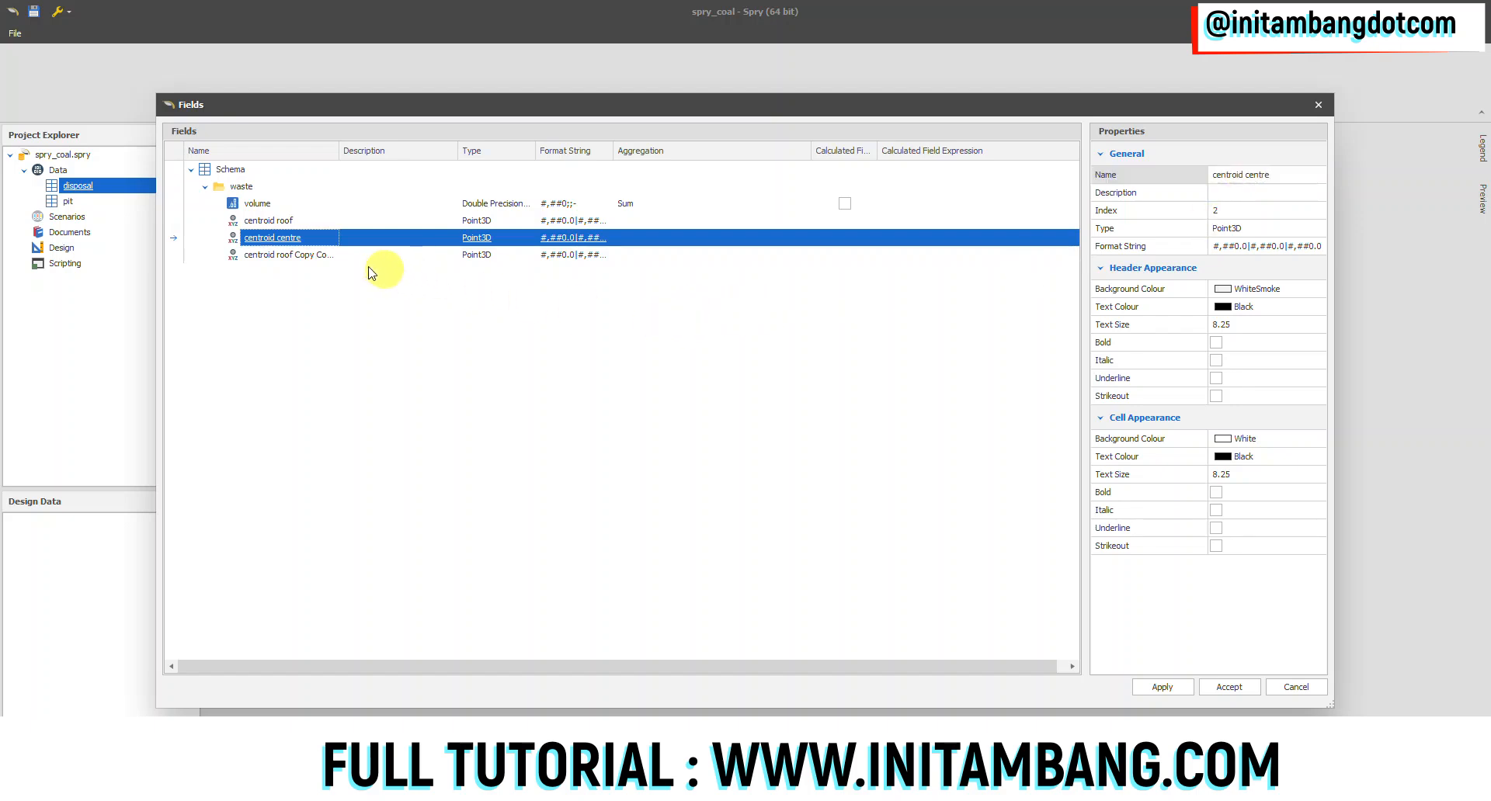
Rename the second copy of the disposal table's centroid roof field to centroid floor.
left_click(311, 255)
left_click(1311, 176)
left_click_drag(1310, 176, 1246, 178)
type("floor")
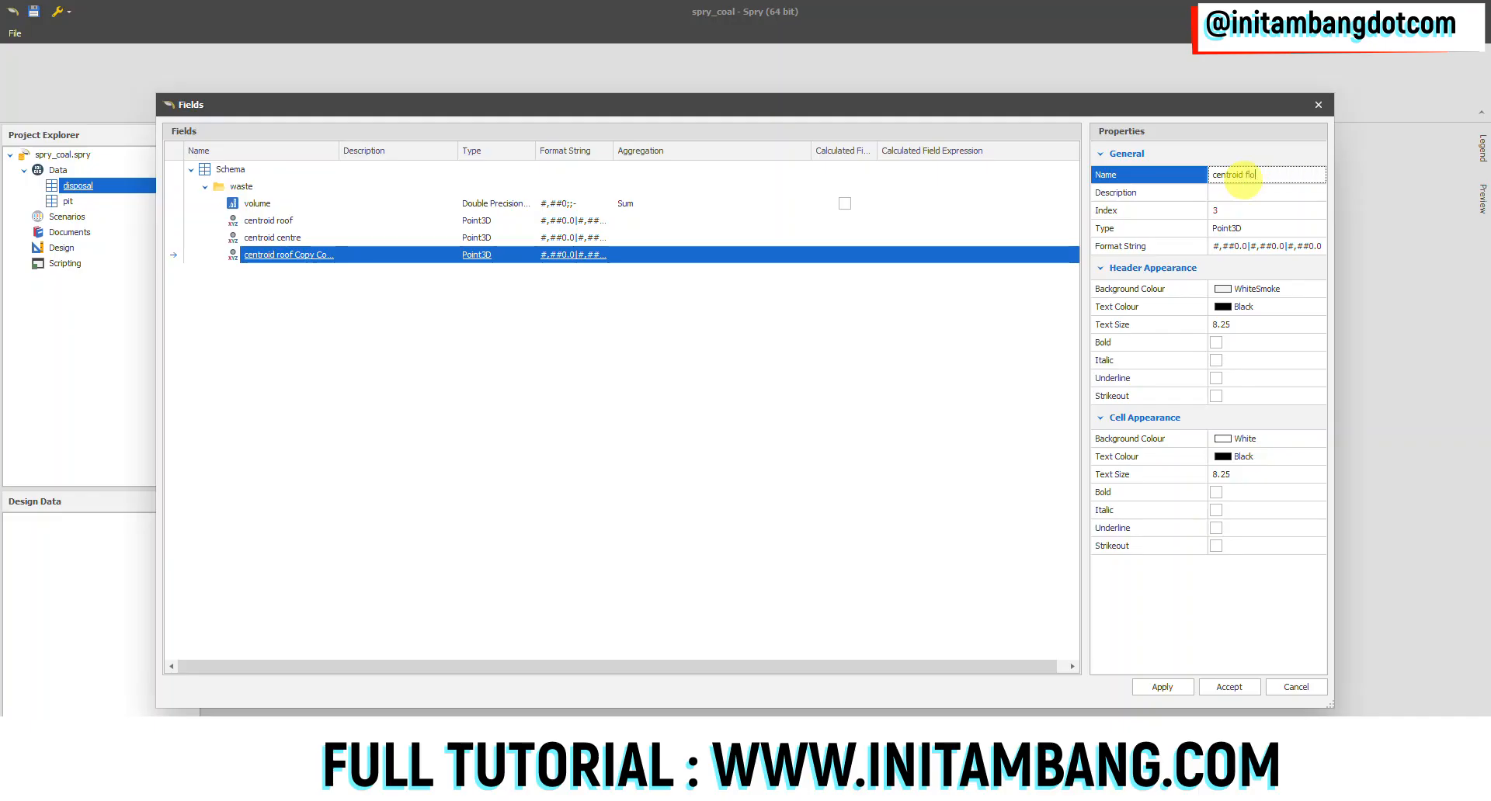
Add a Solid field named solid to the disposal table's waste folder, apply the field changes and close the field editor.
right_click(239, 190)
mouse_move(299, 199)
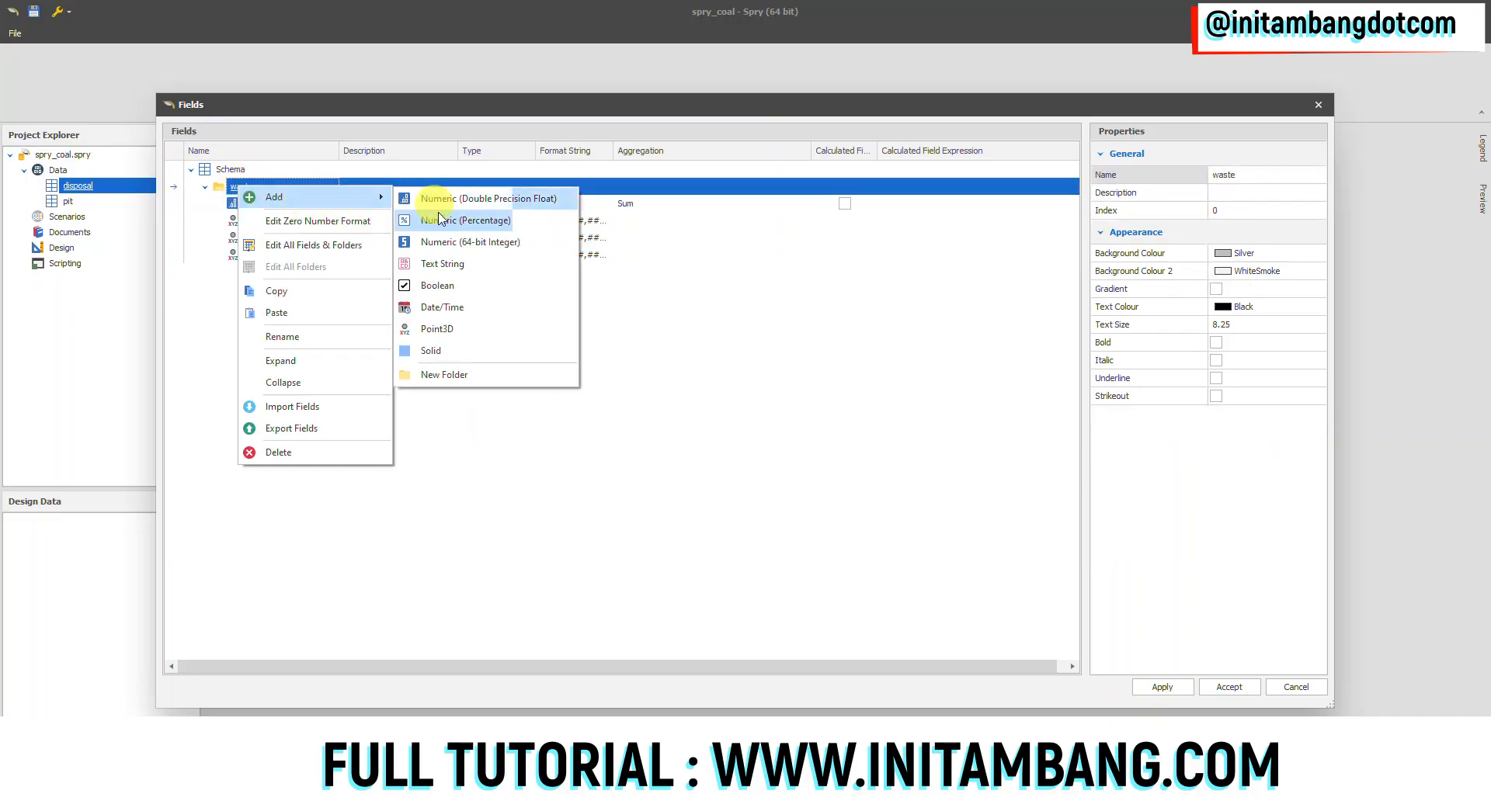
left_click(452, 351)
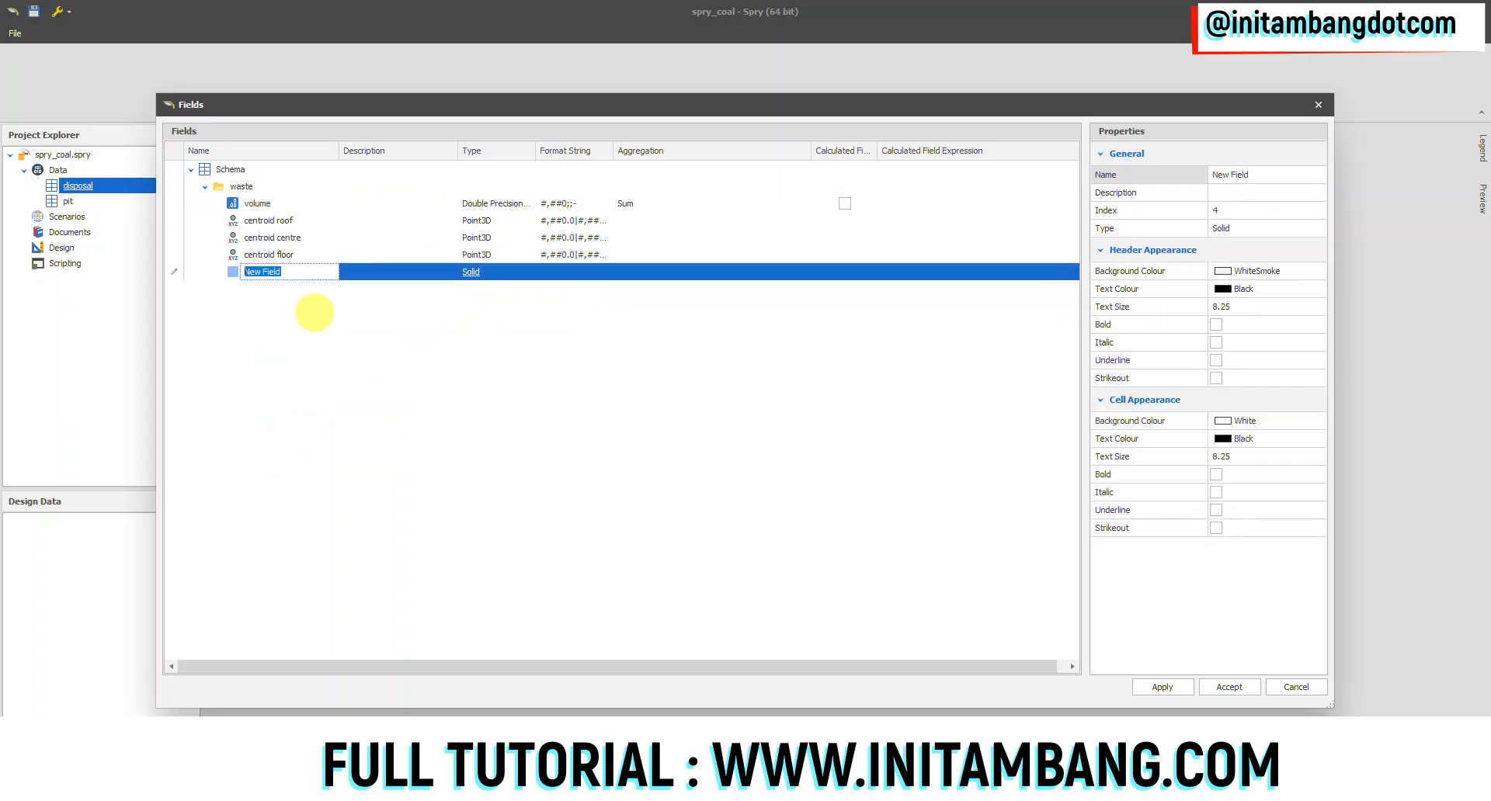
key("Return")
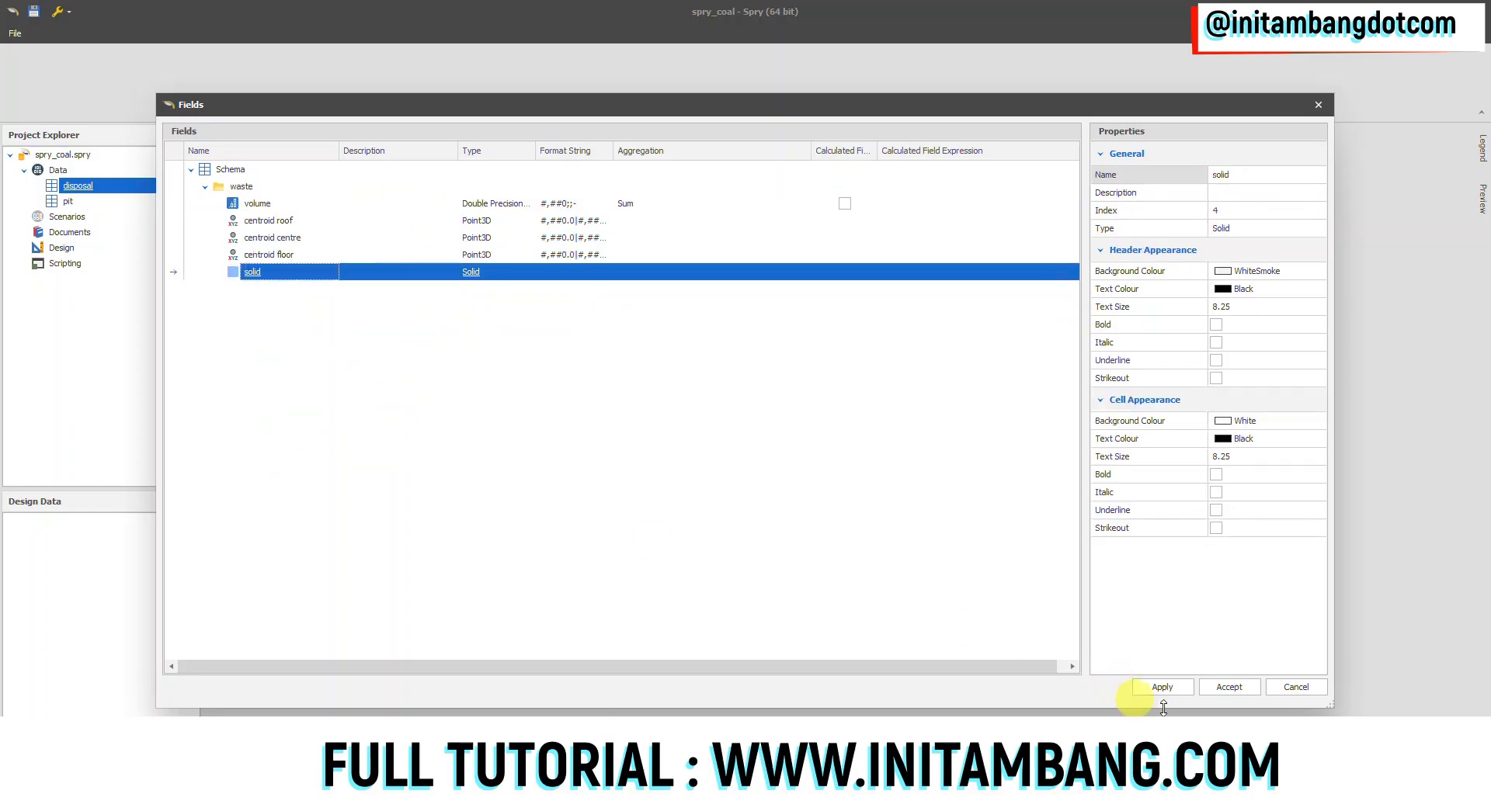
left_click(1165, 688)
left_click(1296, 688)
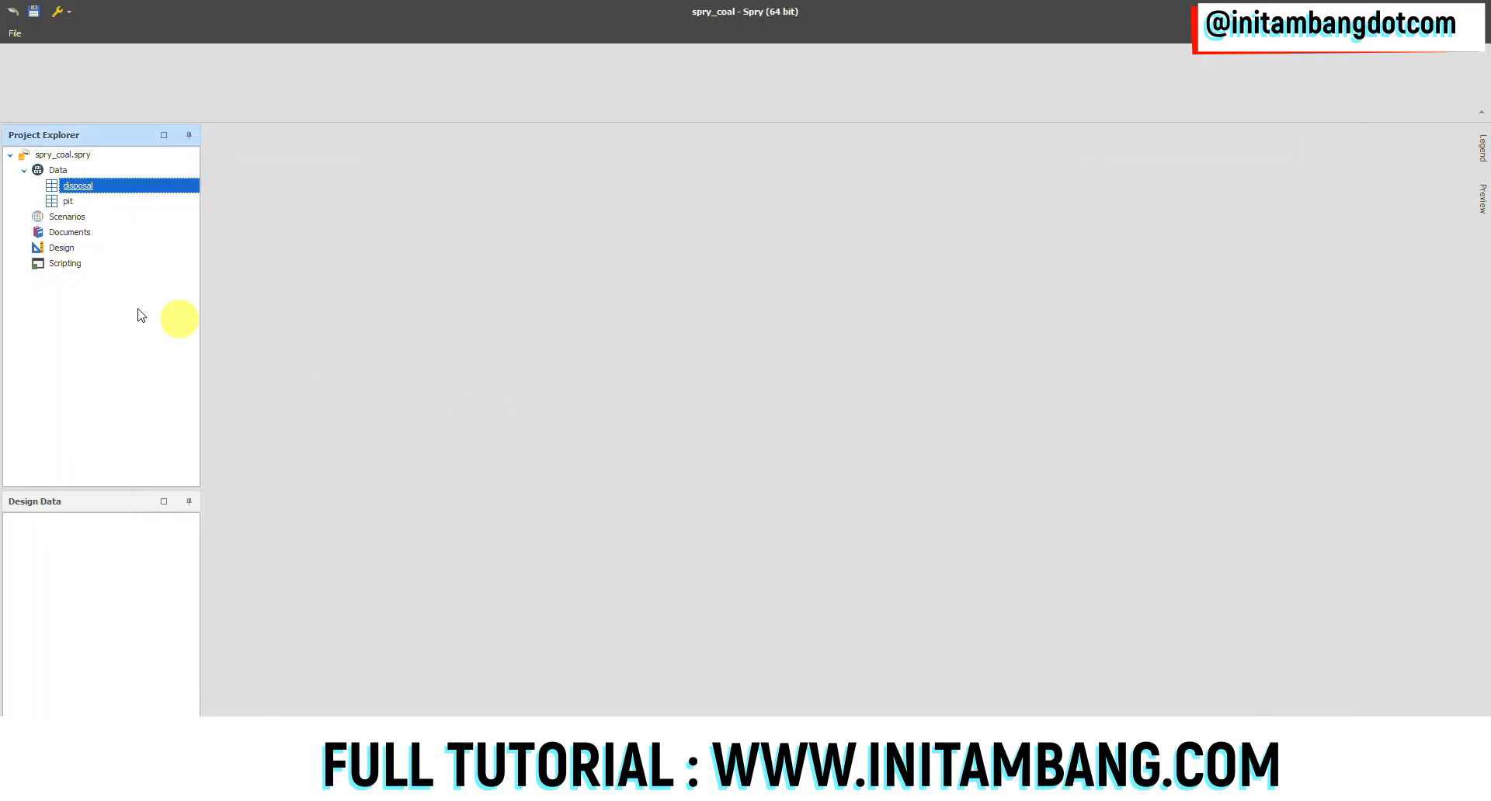
left_click(77, 200)
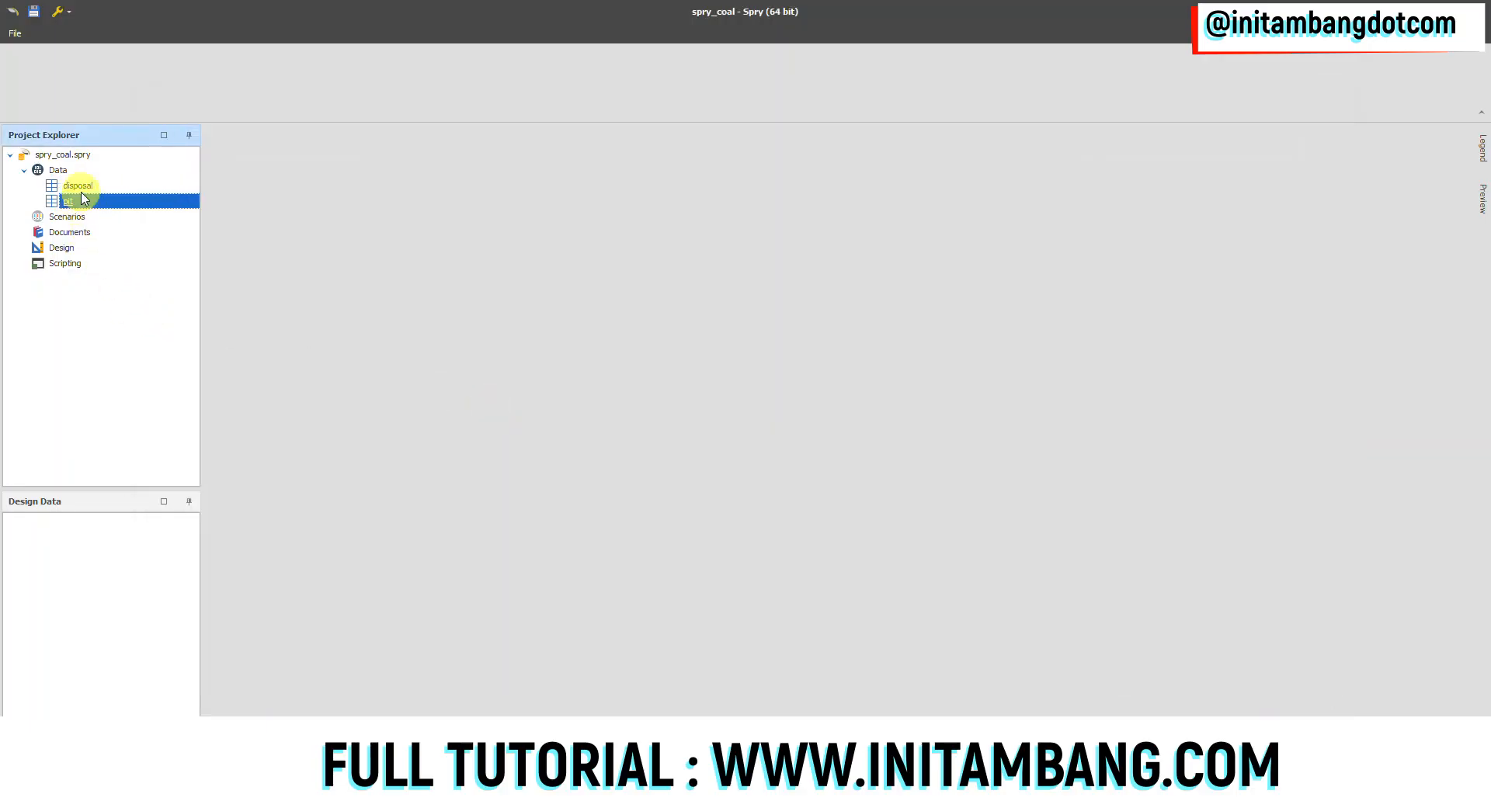
left_click(85, 186)
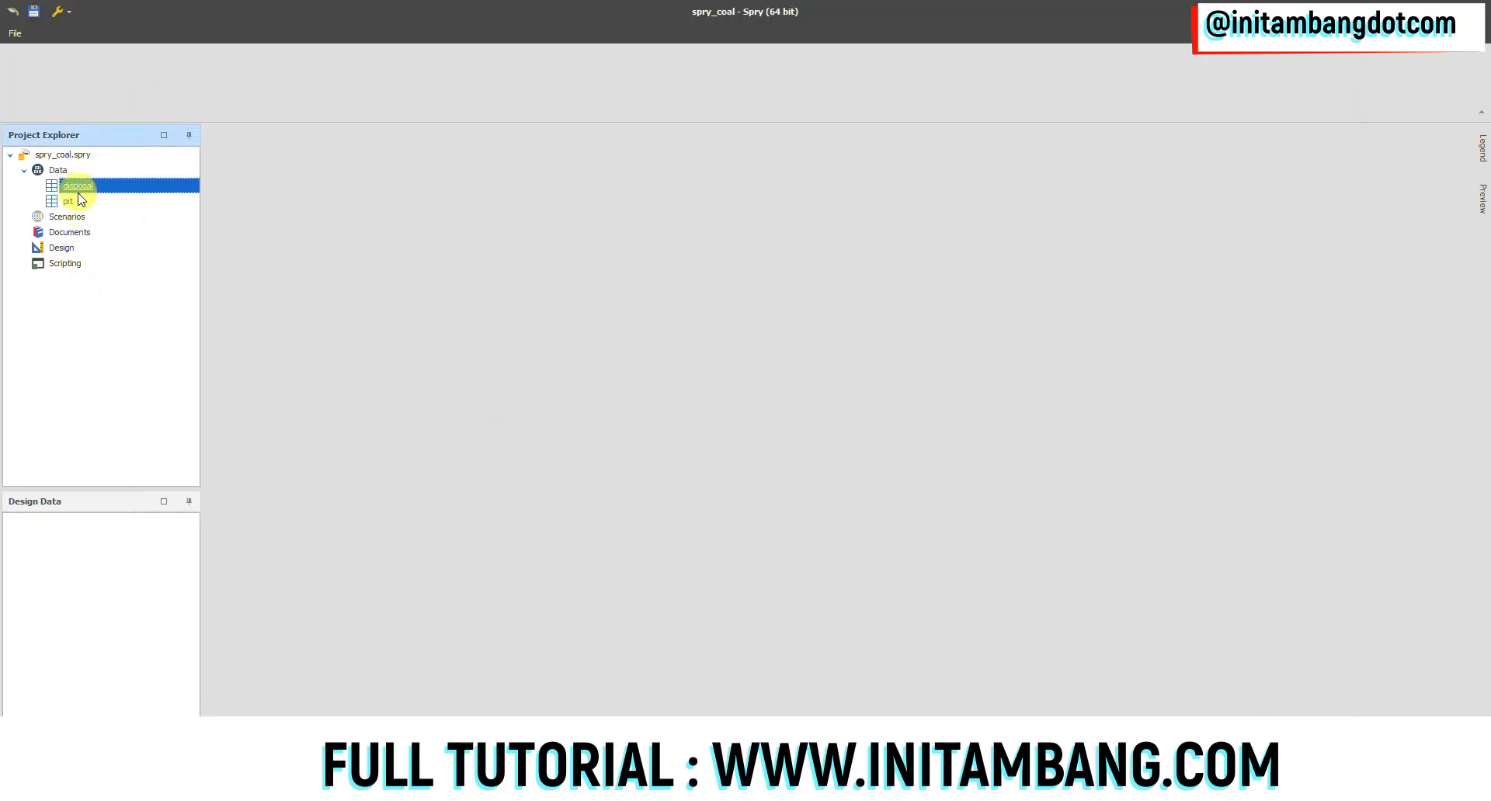
left_click(73, 203)
left_click(80, 188)
left_click(62, 203)
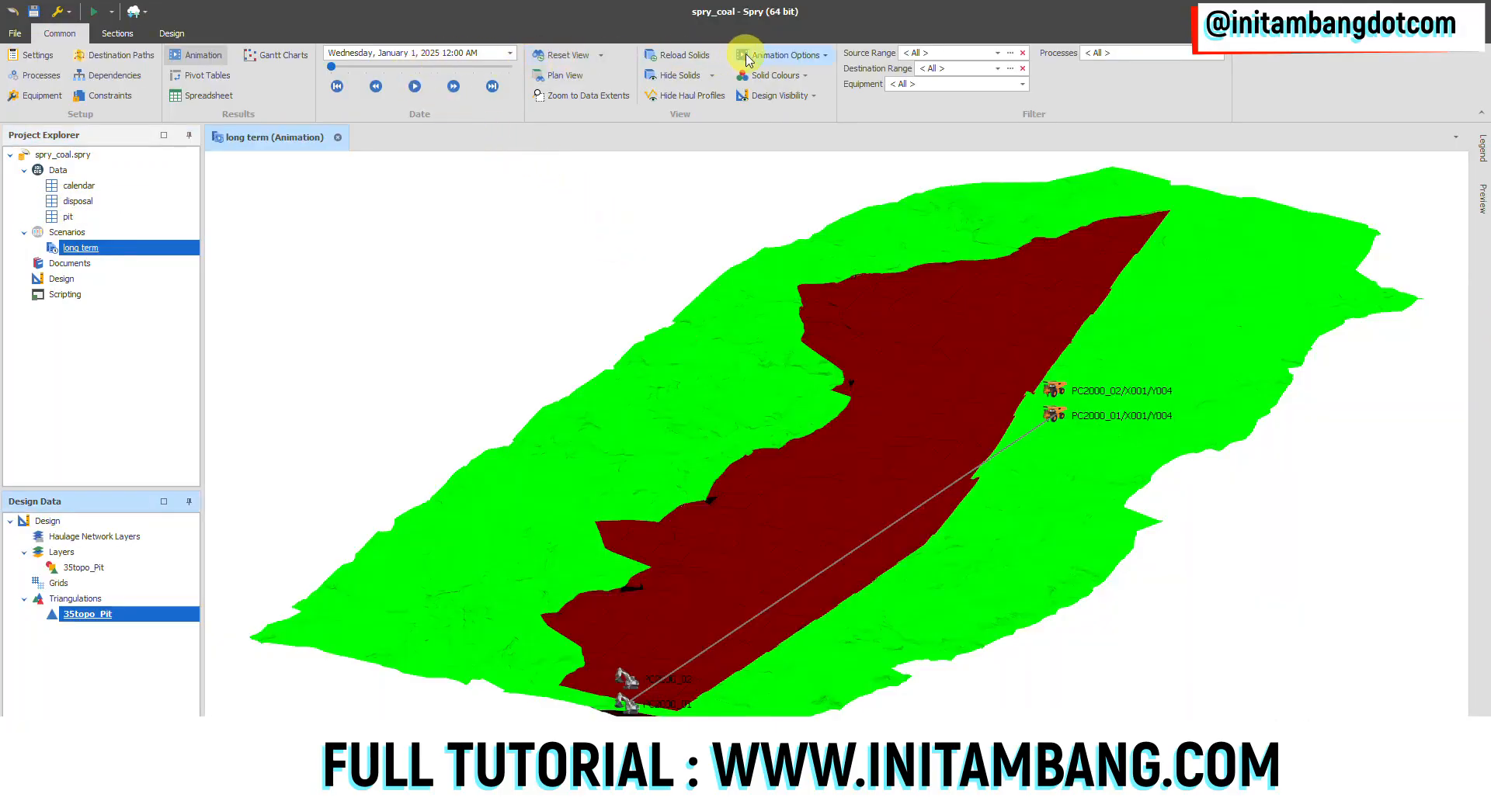
Play the long term scenario's mining animation from January 1, 2025.
left_click(416, 86)
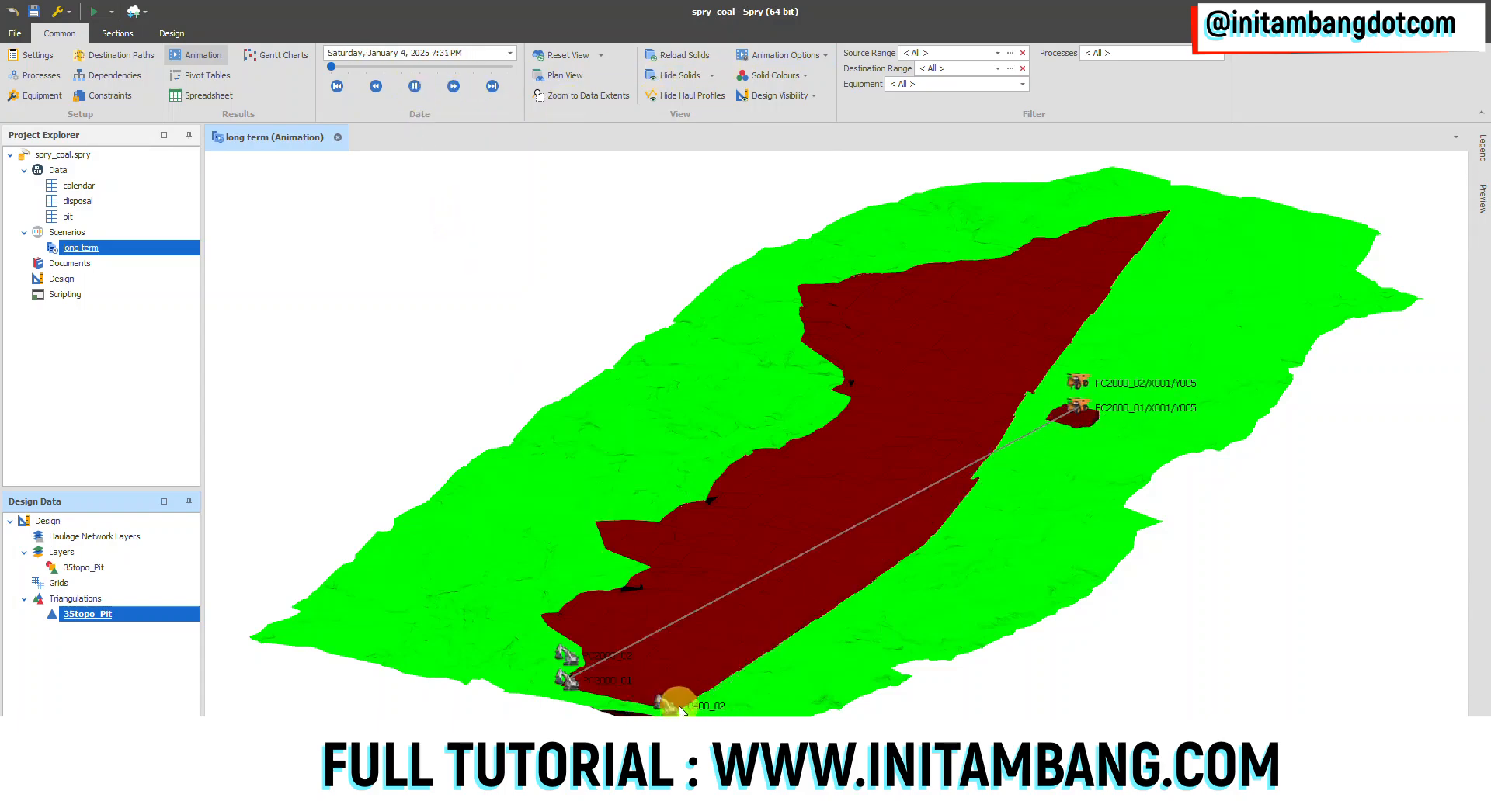